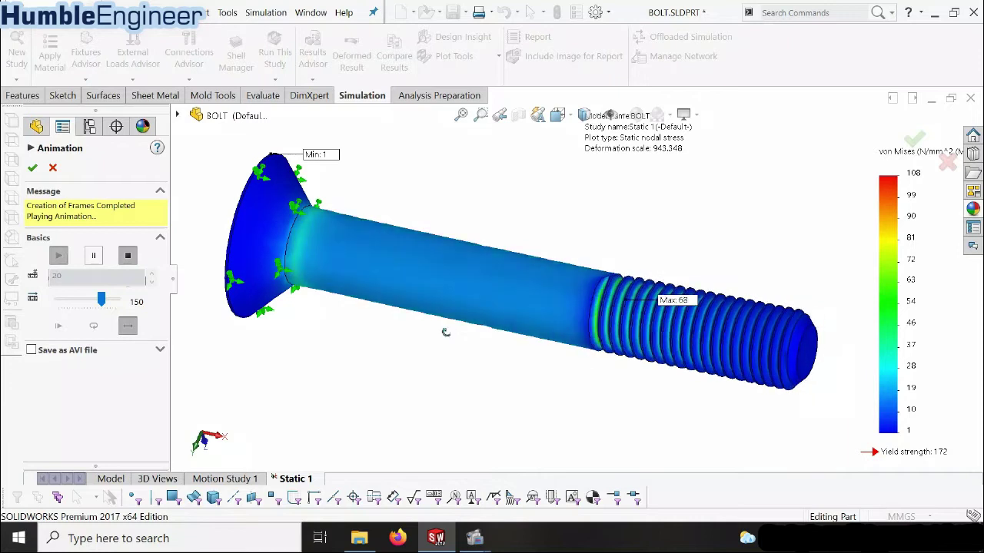
Examine the bolt's animated von Mises stress plot, end the animation and inspect the solid model's head, shank and thread
scroll(438, 367, down, 5)
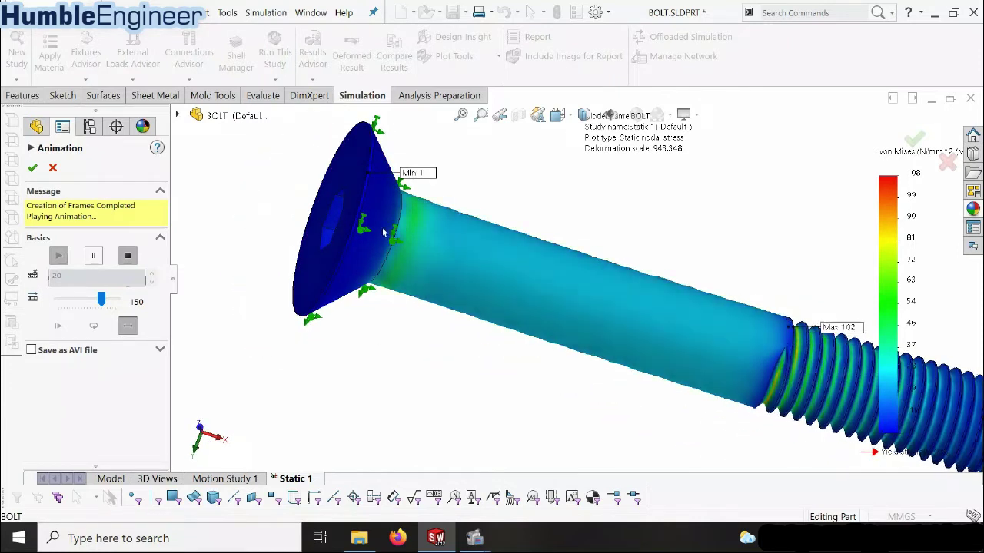
scroll(538, 293, up, 2)
middle_drag(608, 332, 542, 299)
scroll(615, 328, down, 1)
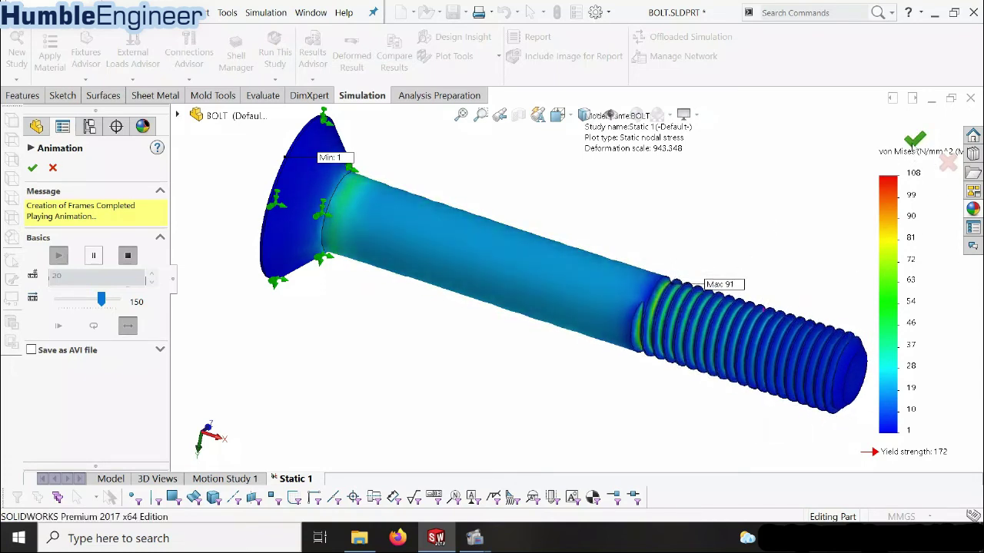
click(944, 159)
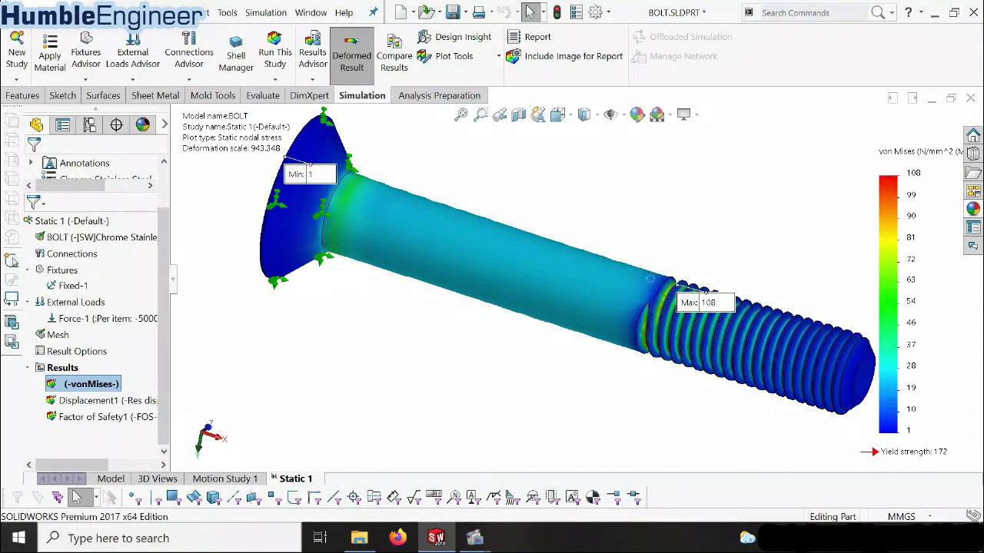
scroll(650, 308, down, 5)
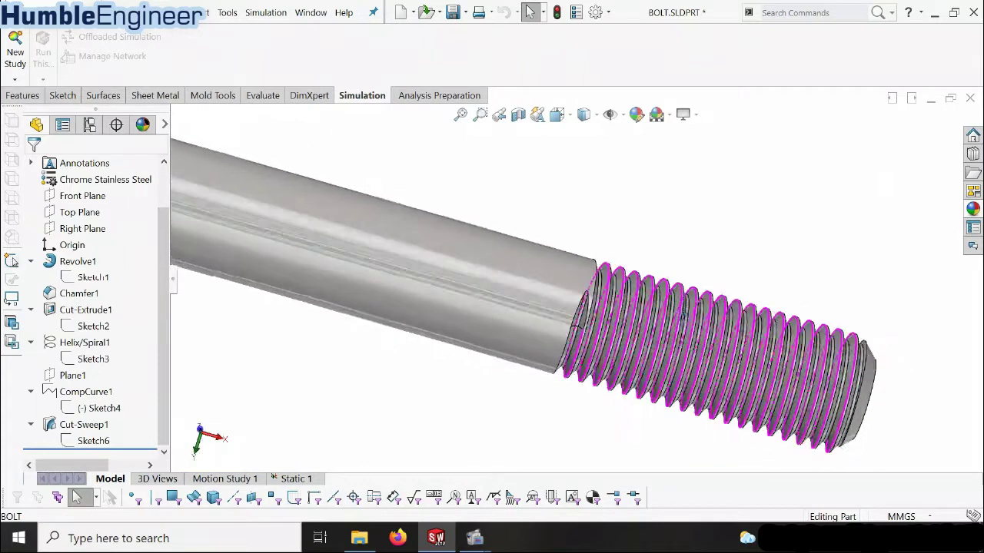
scroll(546, 271, up, 5)
scroll(519, 296, down, 3)
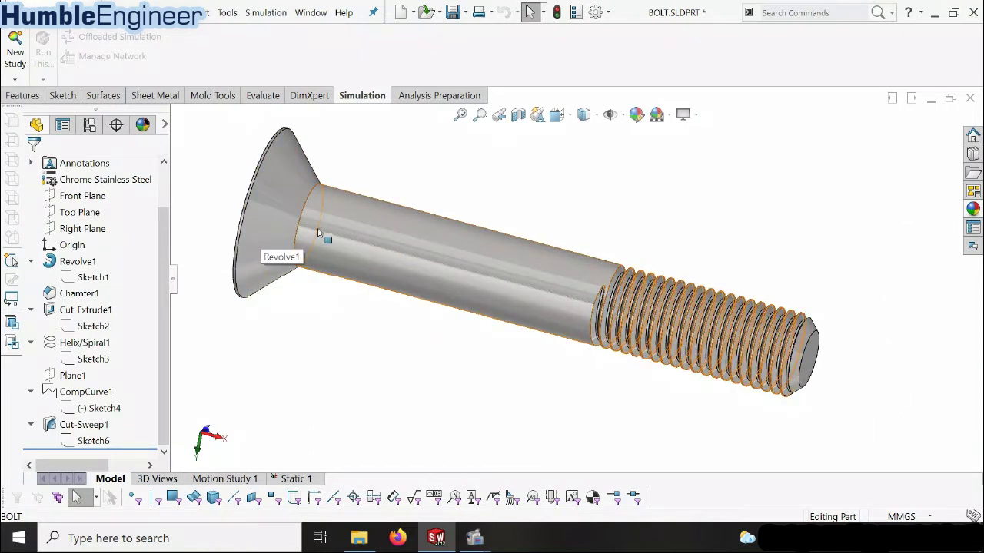
scroll(527, 268, up, 3)
middle_drag(527, 269, 509, 323)
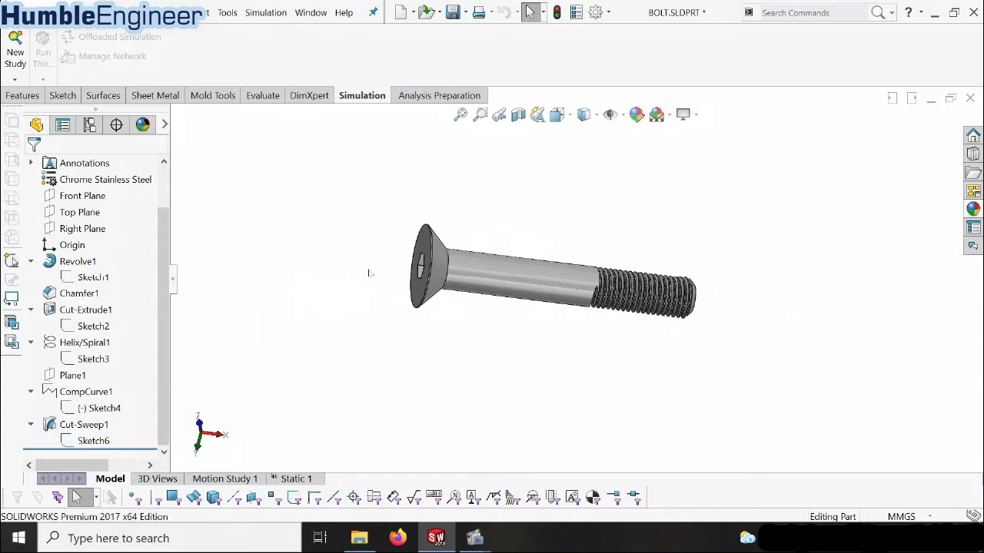
Close the BOLT part without saving its changes
click(23, 95)
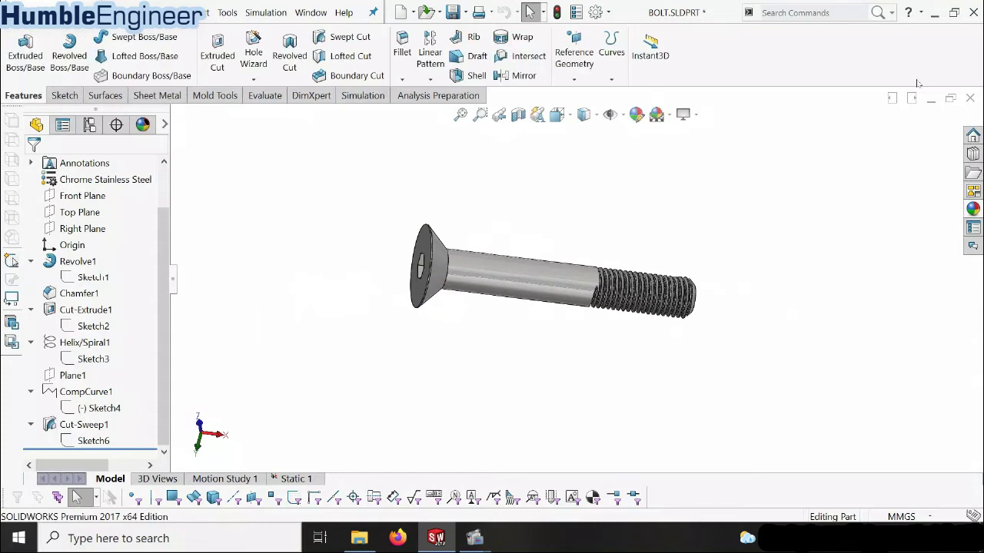
click(970, 98)
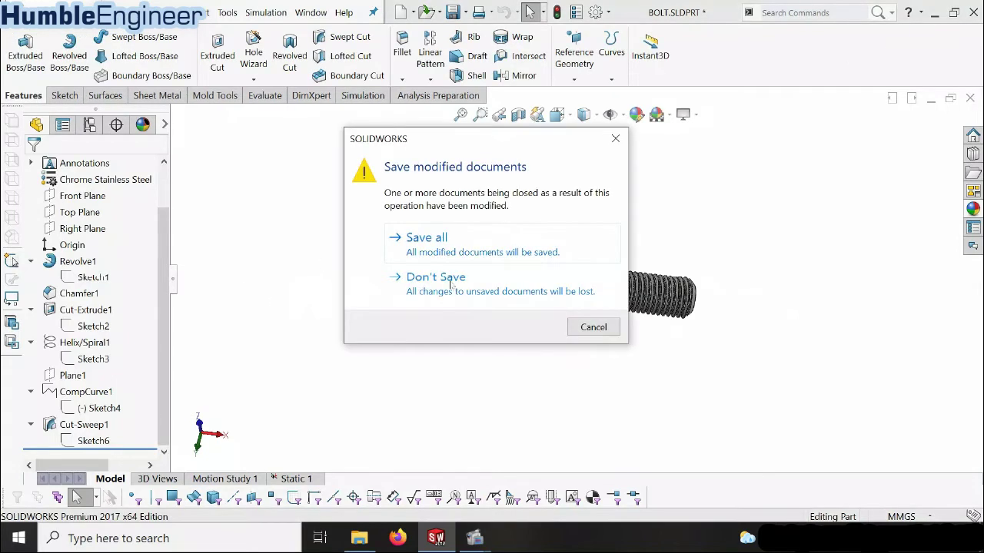
click(448, 278)
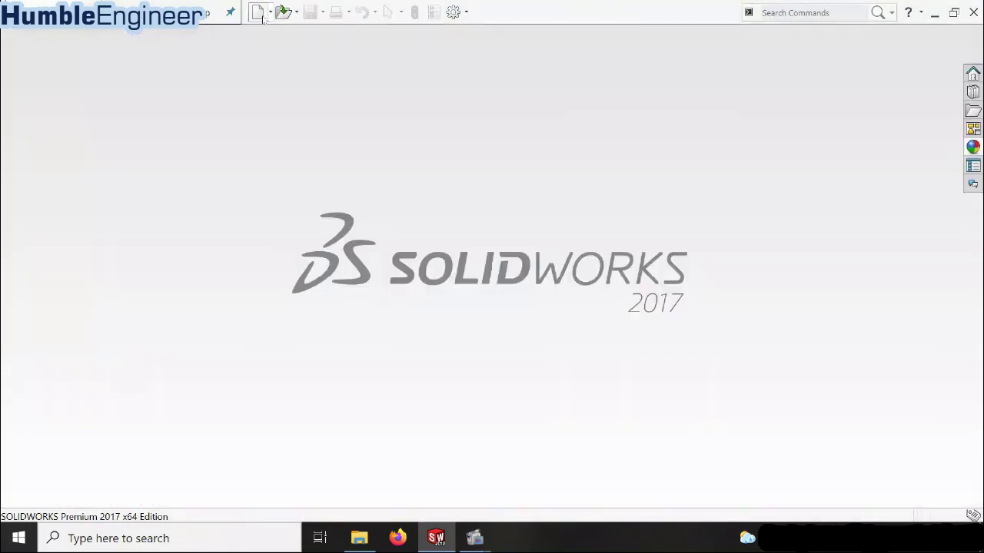
Create a new part document and set its scene background to Plain White
click(257, 12)
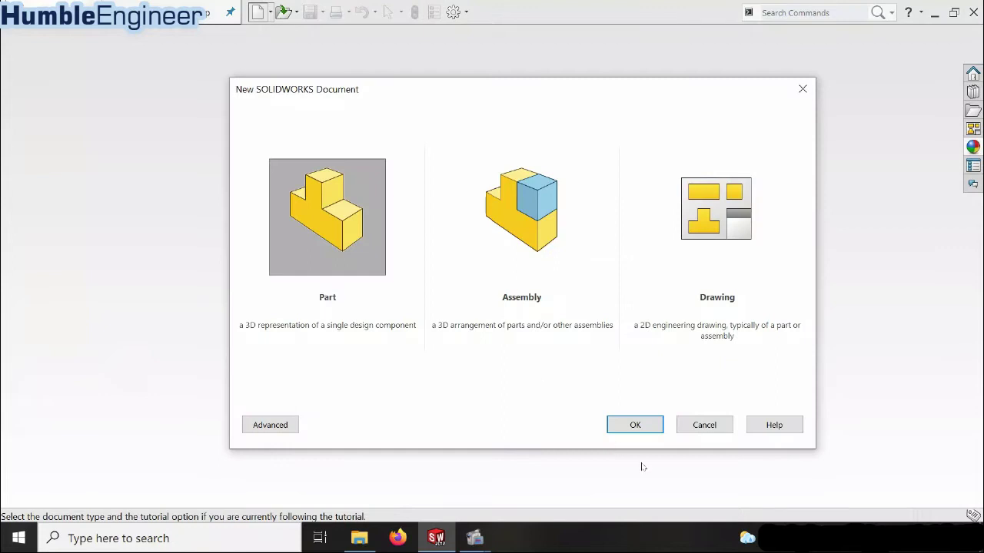
click(638, 425)
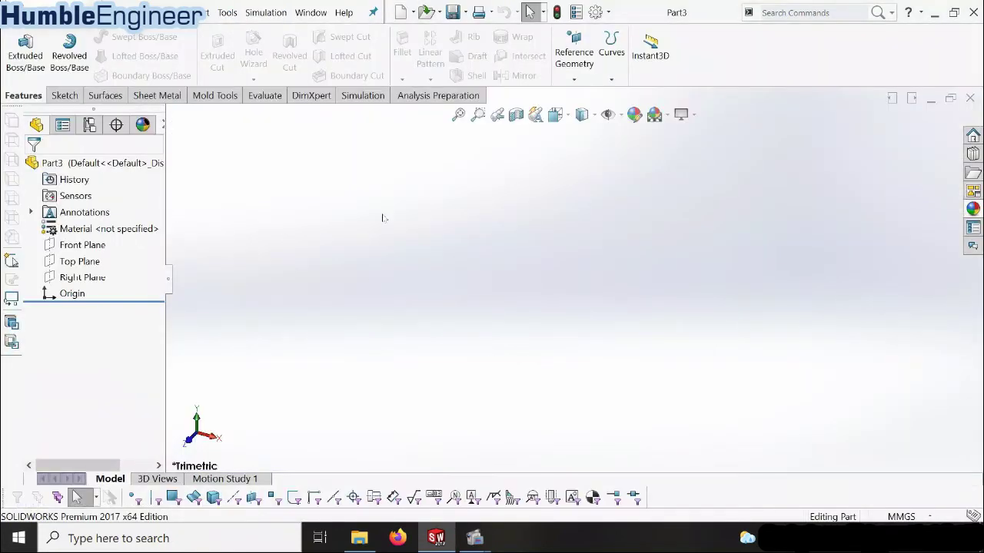
click(667, 115)
click(693, 153)
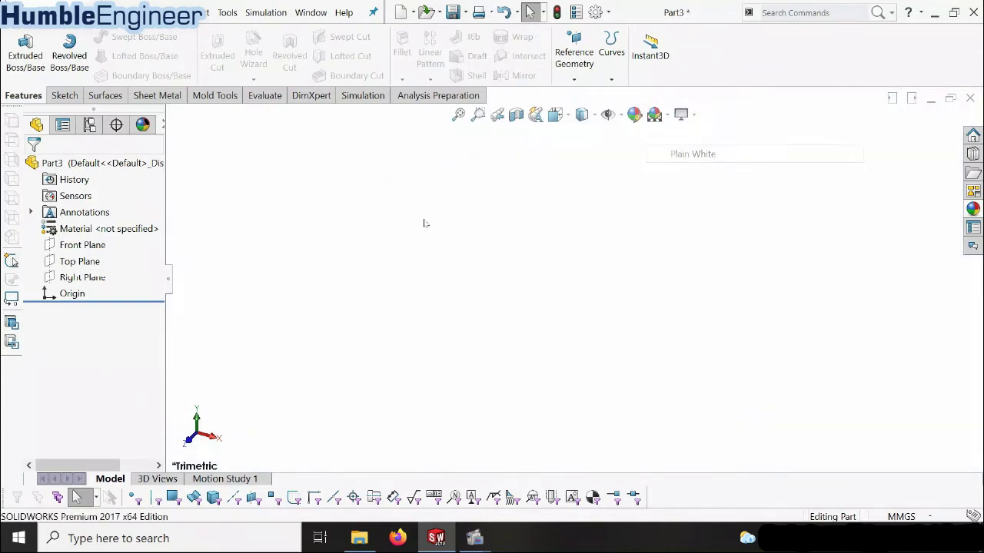
On the Front Plane, sketch a closed countersunk-bolt half-profile from the origin, about 178 mm long and 50 mm high at the head
right_click(105, 242)
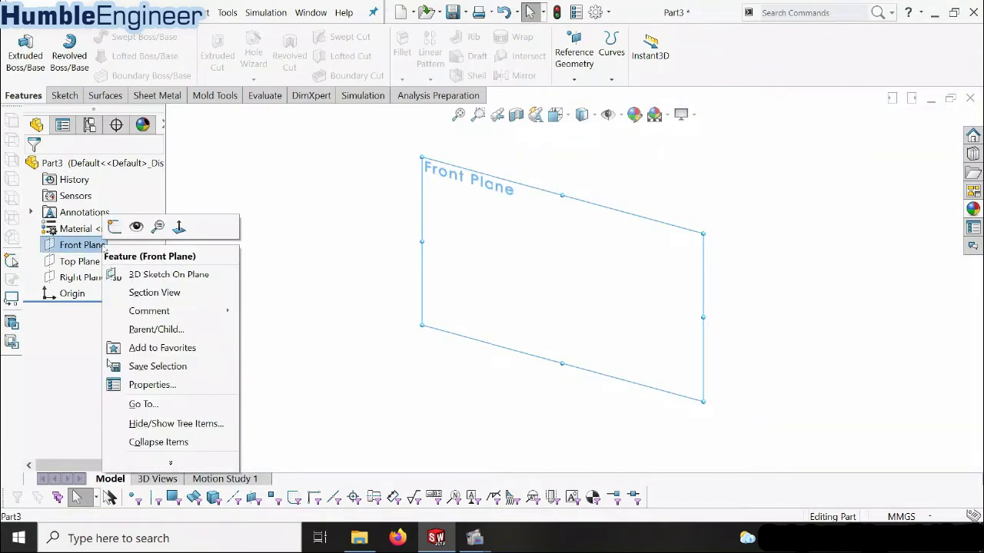
click(114, 226)
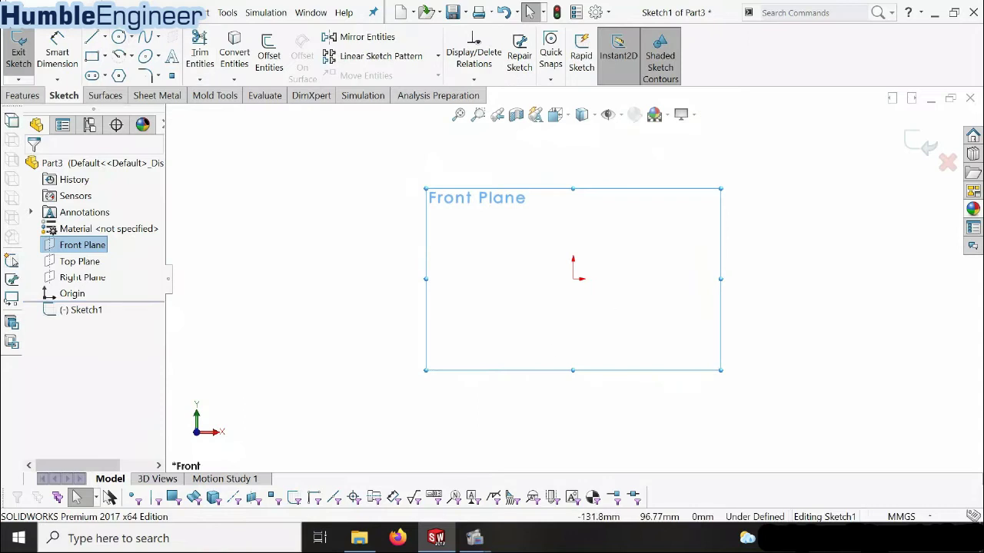
click(91, 38)
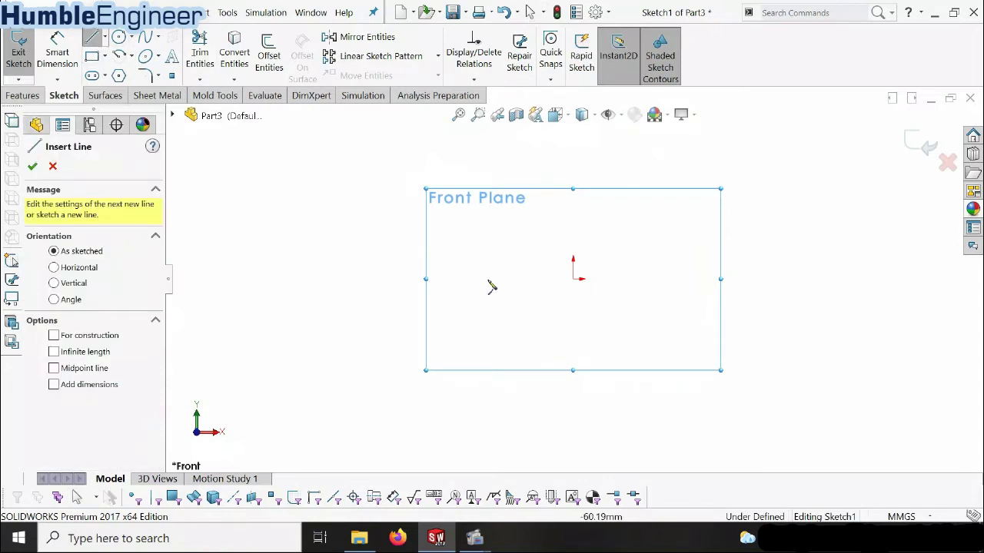
click(572, 278)
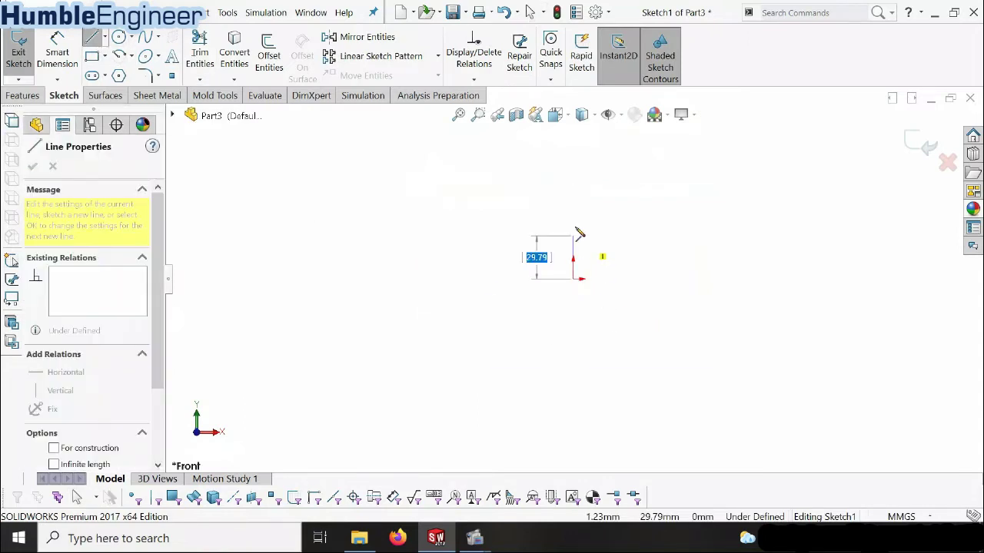
click(573, 199)
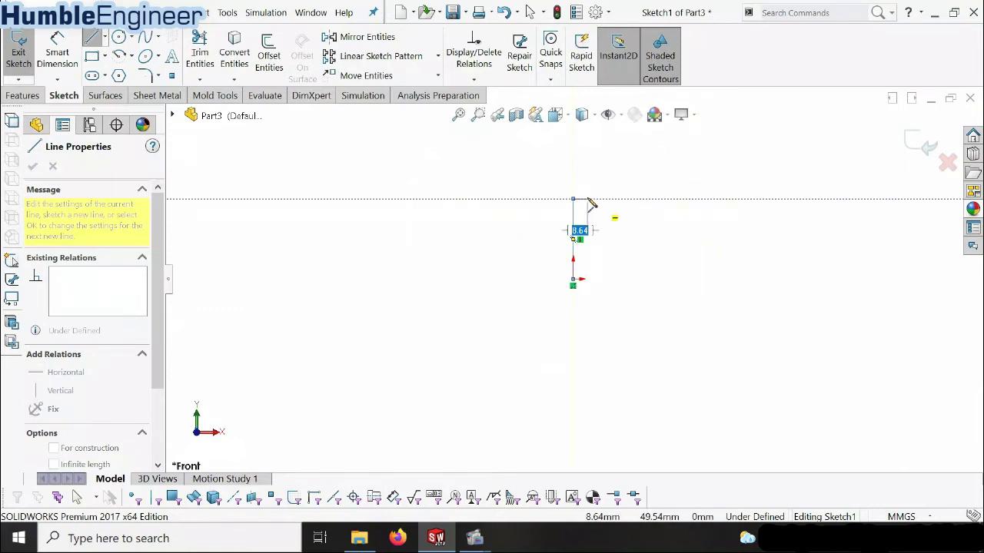
click(636, 247)
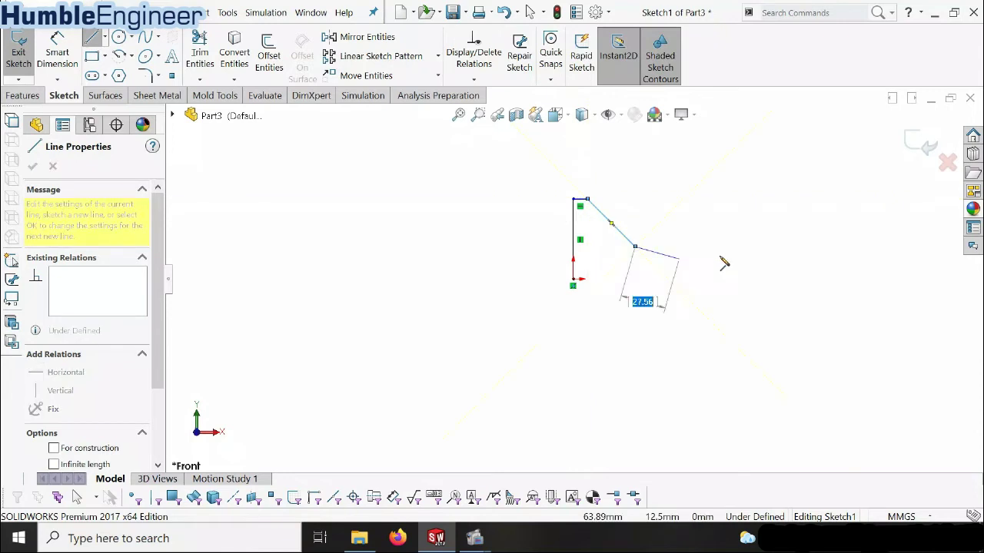
click(870, 247)
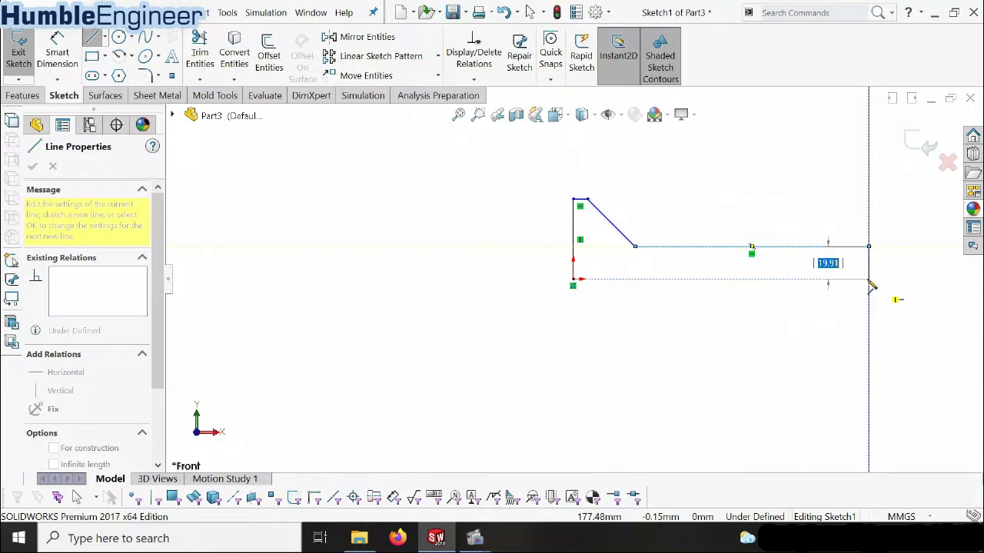
click(869, 280)
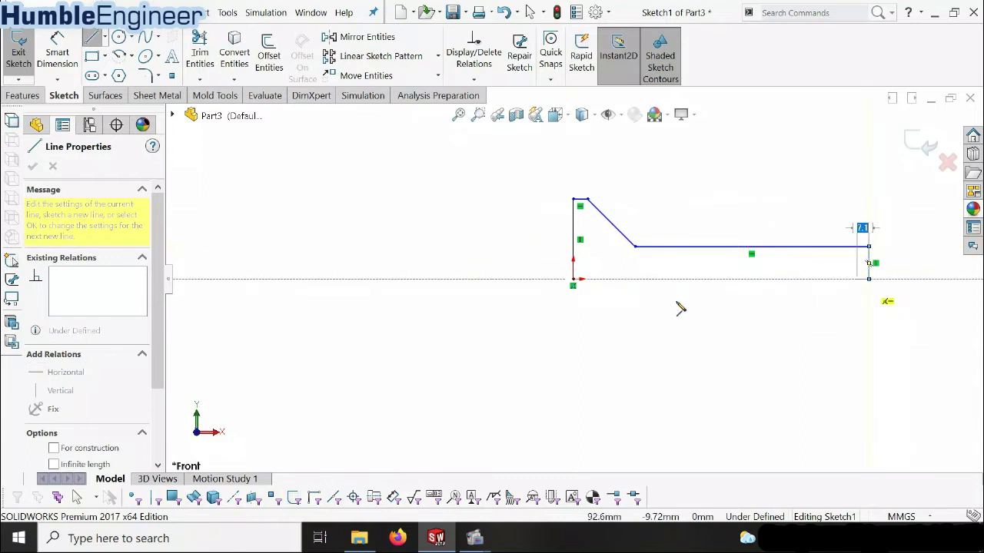
click(573, 280)
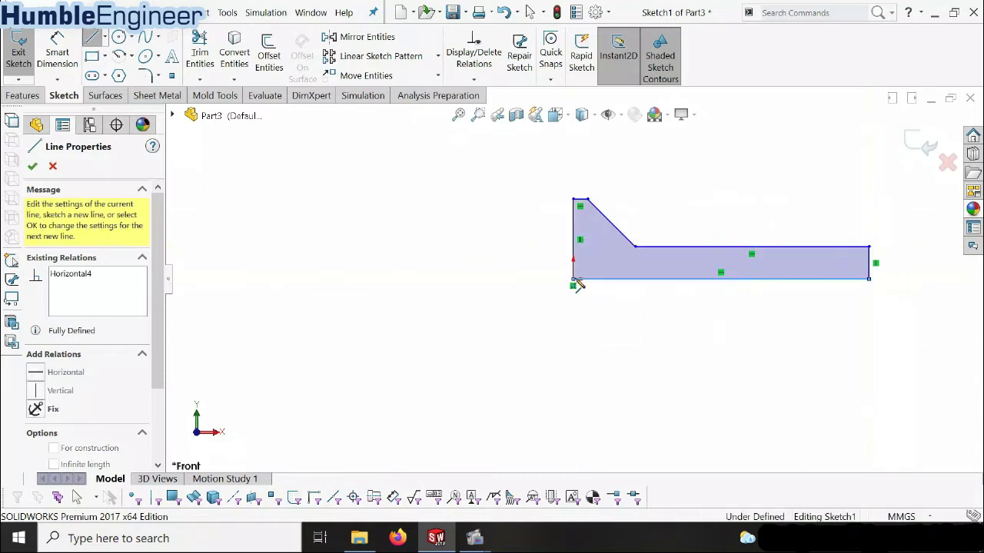
key(Escape)
Convert the profile's long horizontal line through the origin to construction geometry as the bolt's axis
click(769, 282)
right_click(770, 282)
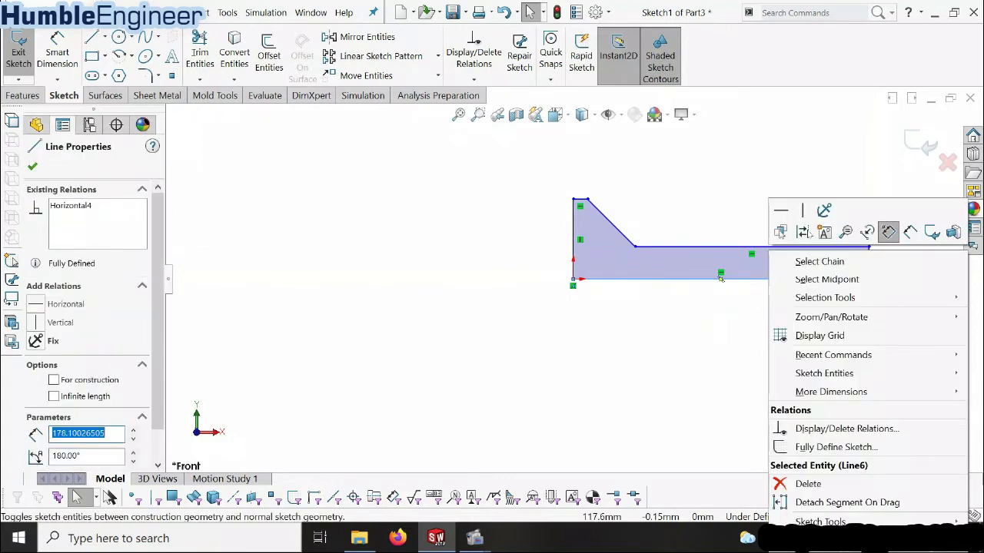
click(804, 231)
scroll(811, 238, down, 4)
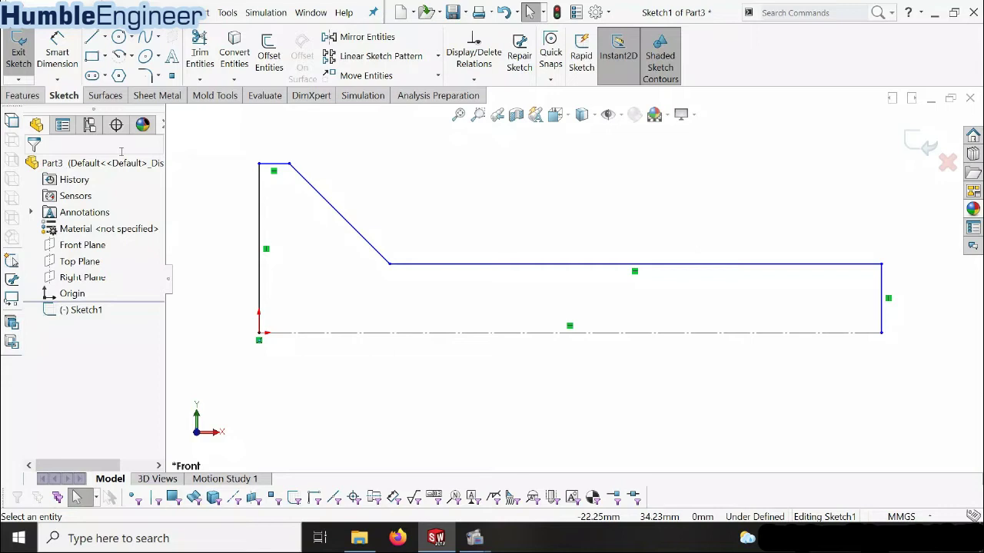
Dimension the shank's upper edge to 100 mm long and its diameter across the centerline to 16 mm
click(57, 54)
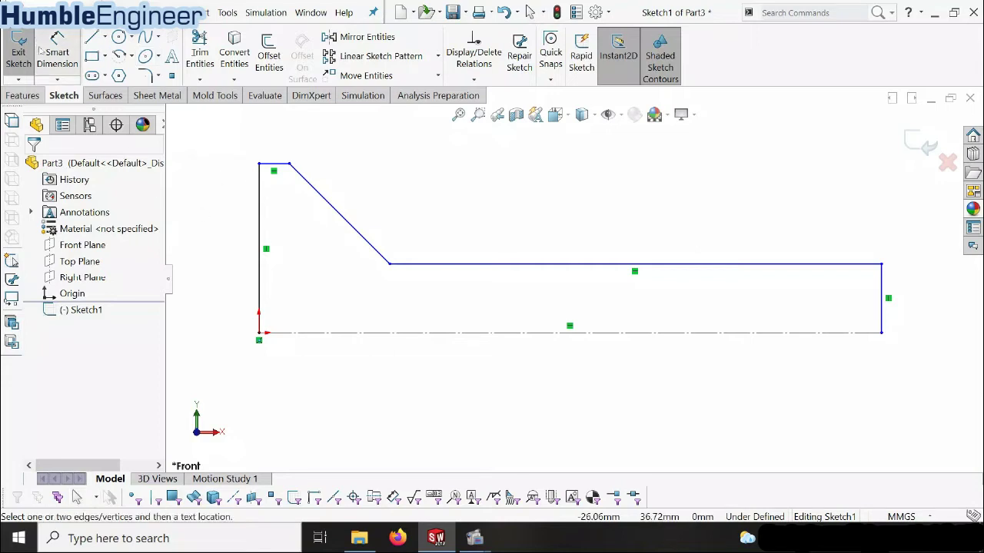
click(454, 263)
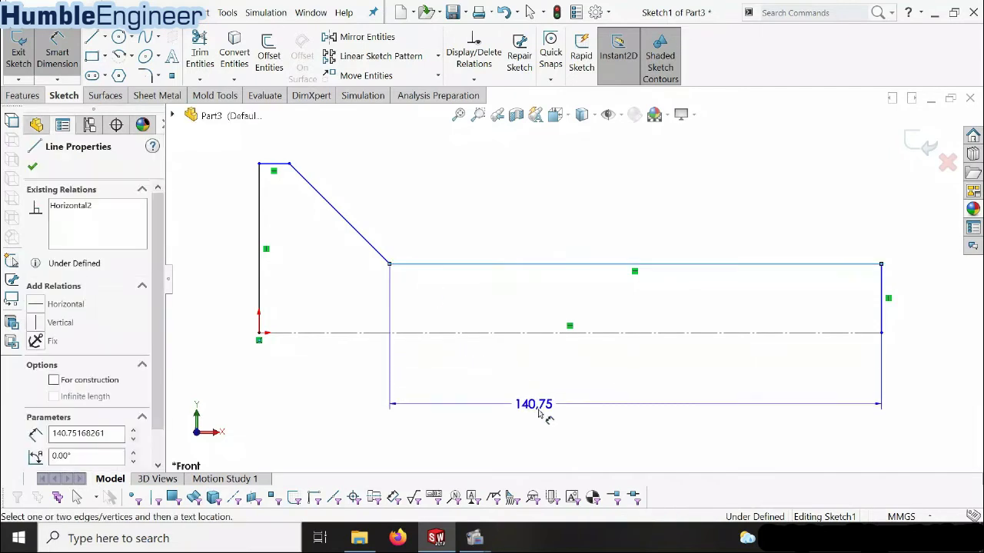
click(553, 422)
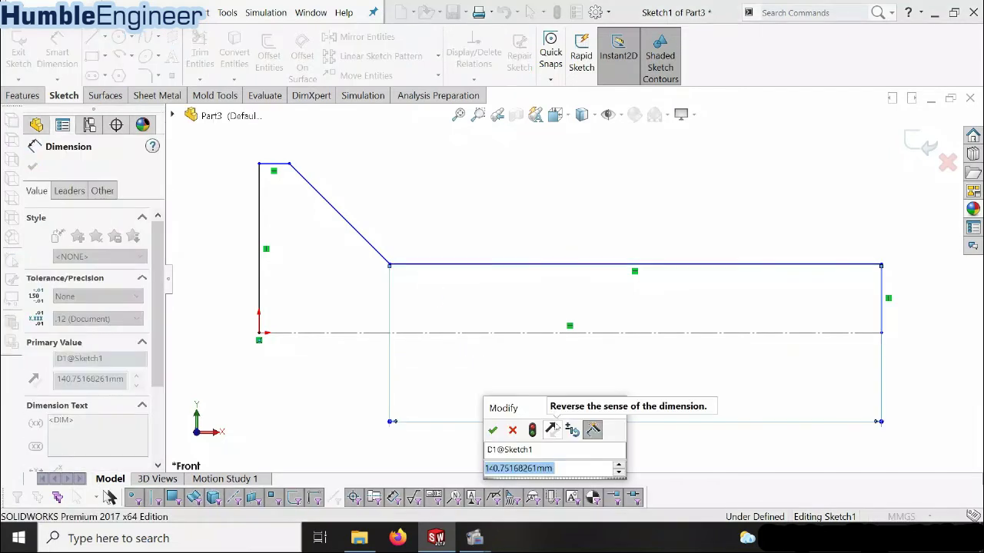
text(100)
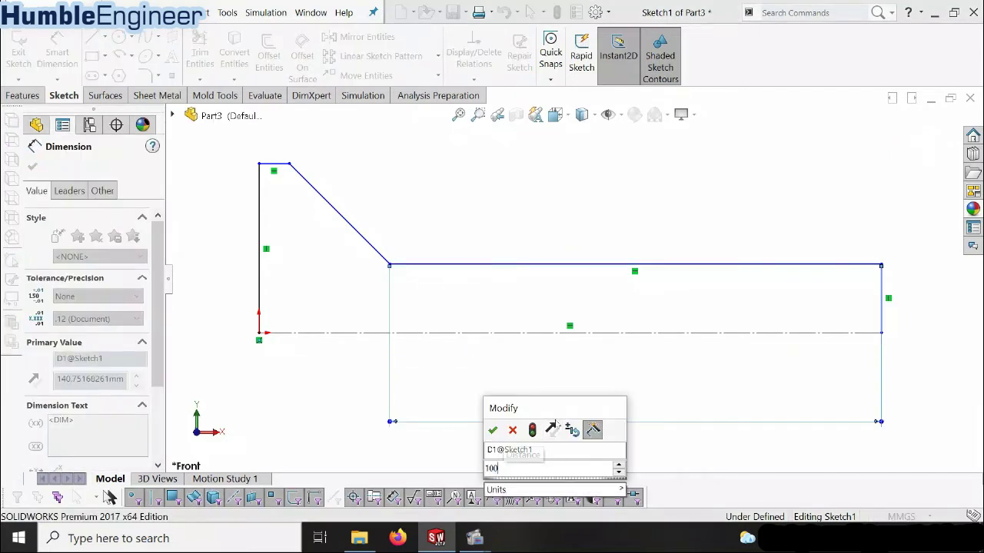
key(Return)
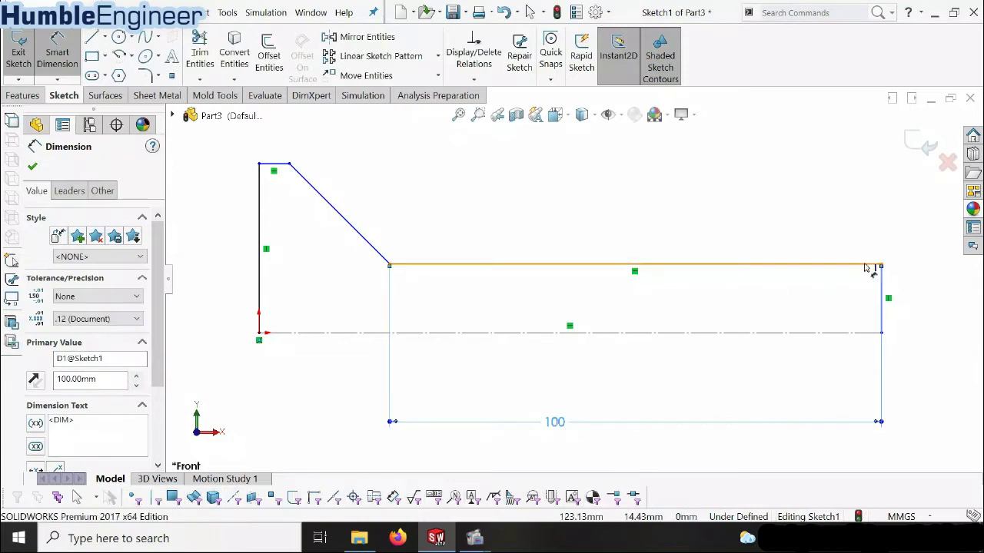
click(868, 264)
click(860, 333)
click(938, 361)
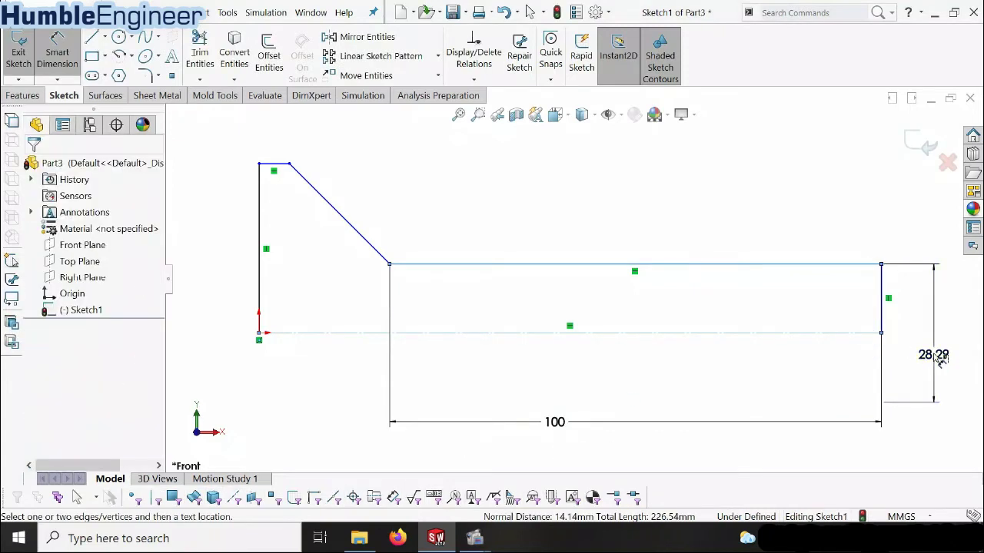
key(Return)
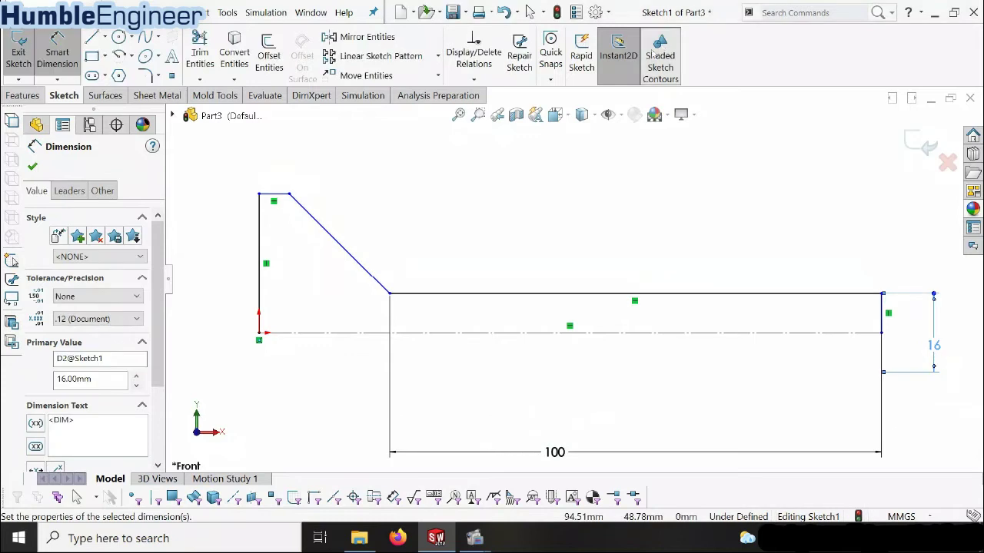
Dimension the head's sloped line at 45° to the centerline and set the distance from head face to shank start to 9 mm
click(376, 280)
click(347, 333)
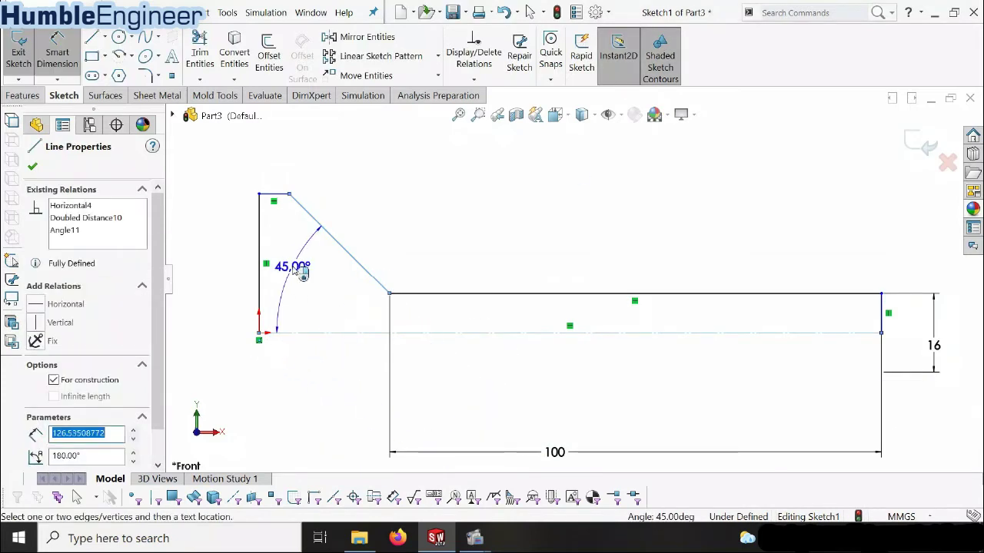
click(299, 274)
key(Return)
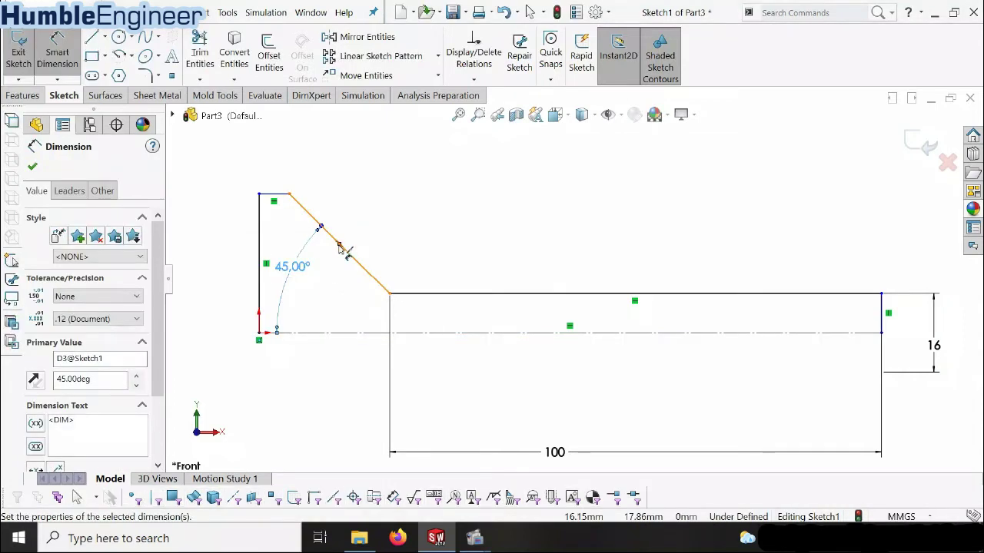
scroll(391, 240, up, 2)
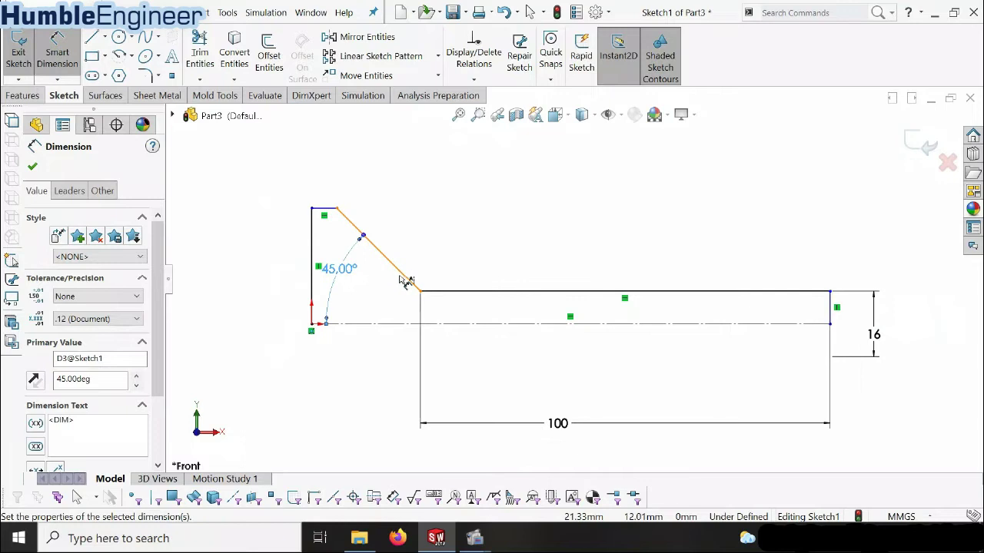
click(418, 291)
click(311, 252)
click(345, 158)
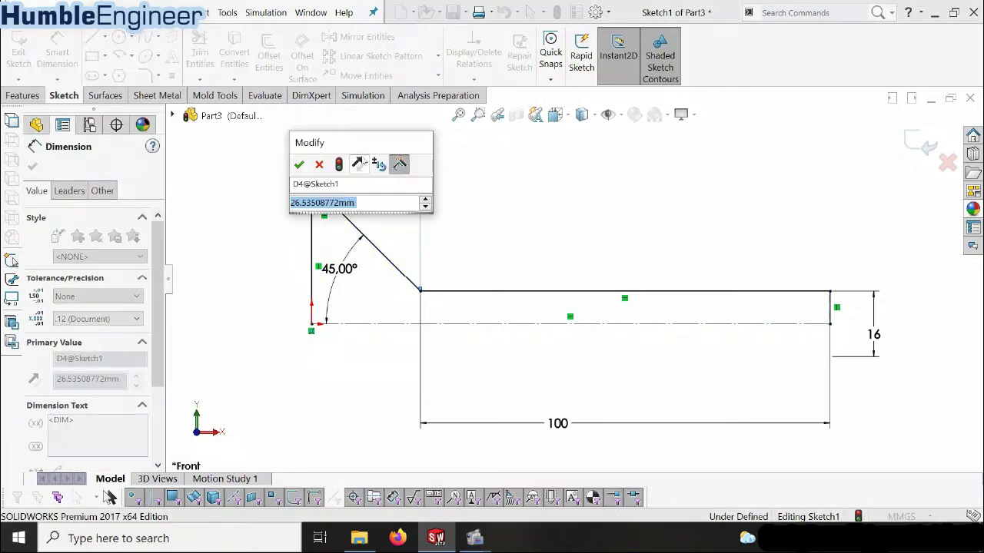
text(9)
key(Return)
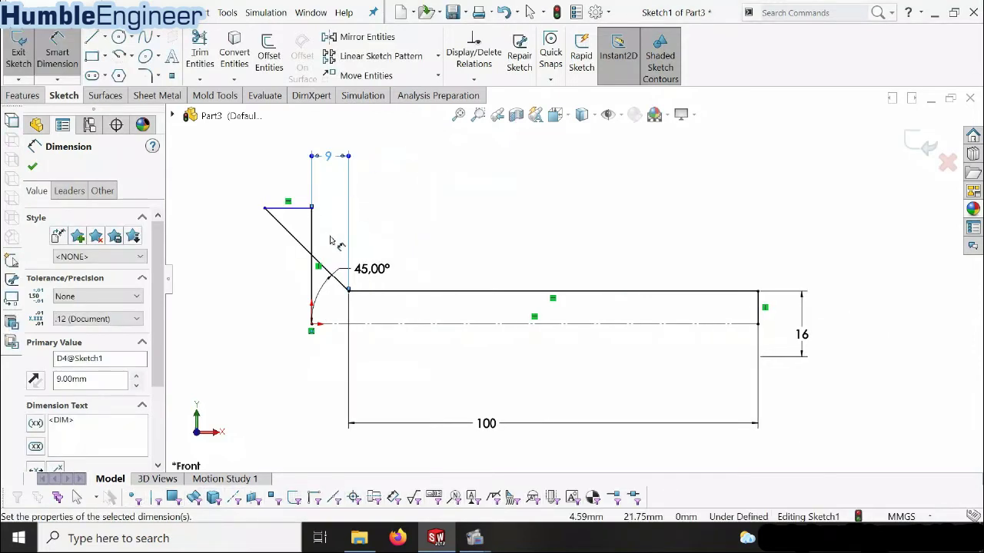
Dimension the head's diameter across the centerline to 33 mm and move the 9 mm dimension closer to the profile
click(312, 209)
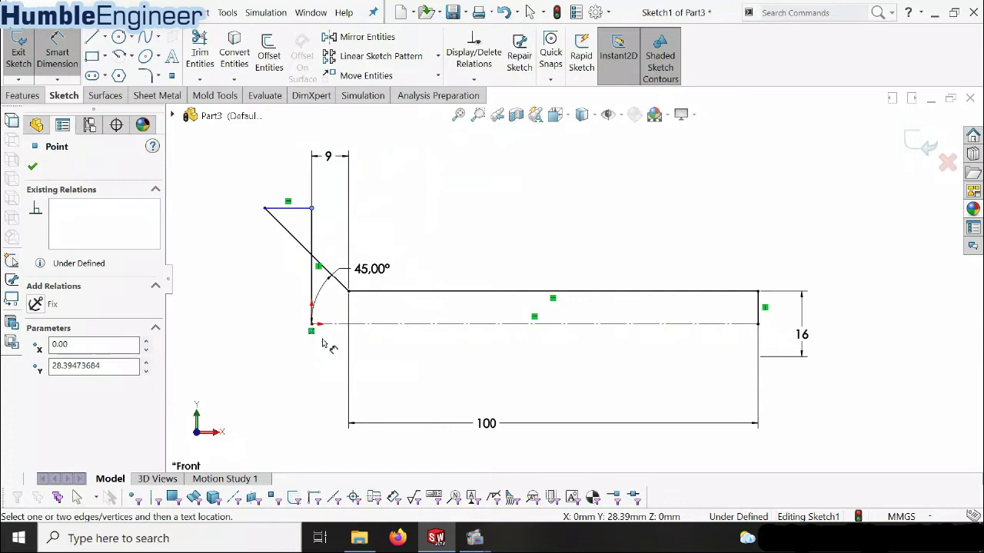
click(337, 323)
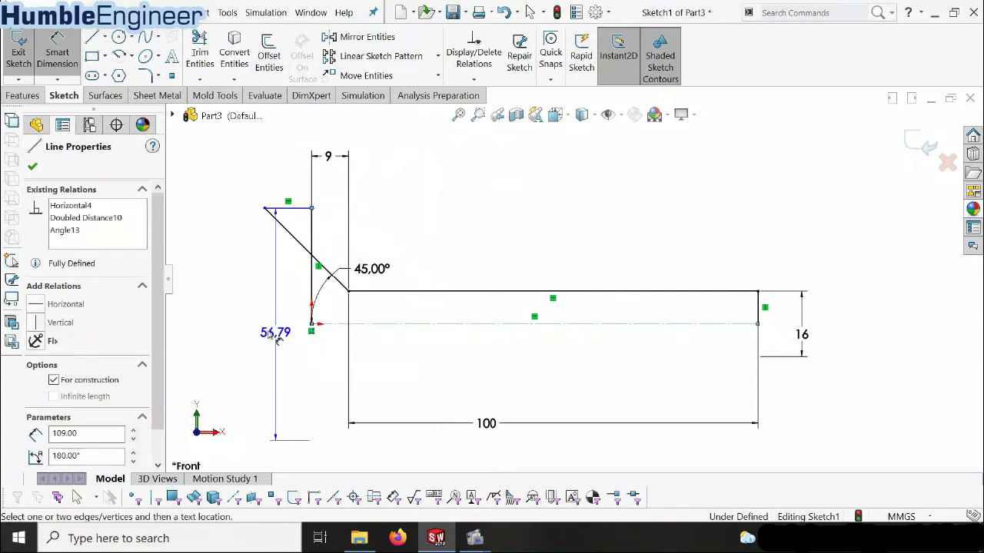
click(231, 350)
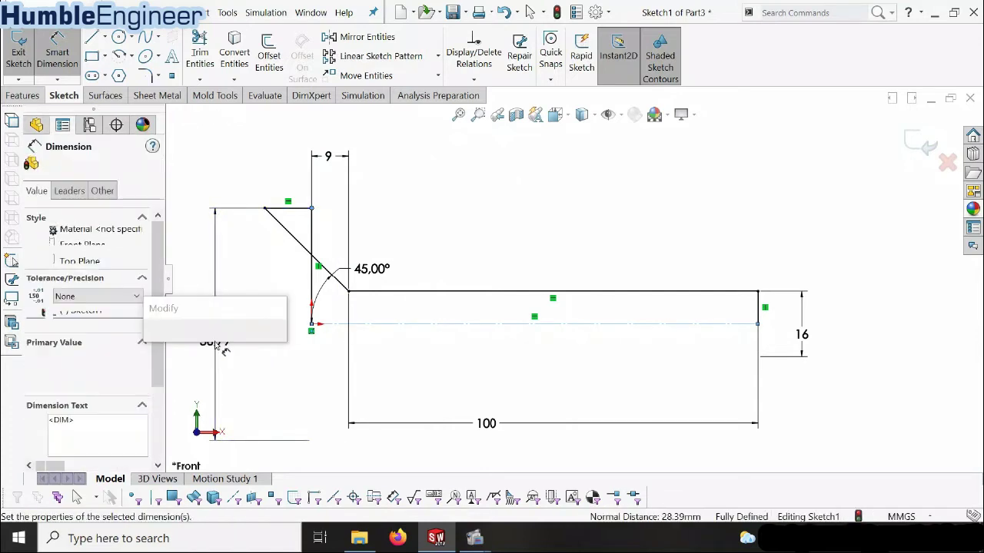
text(33)
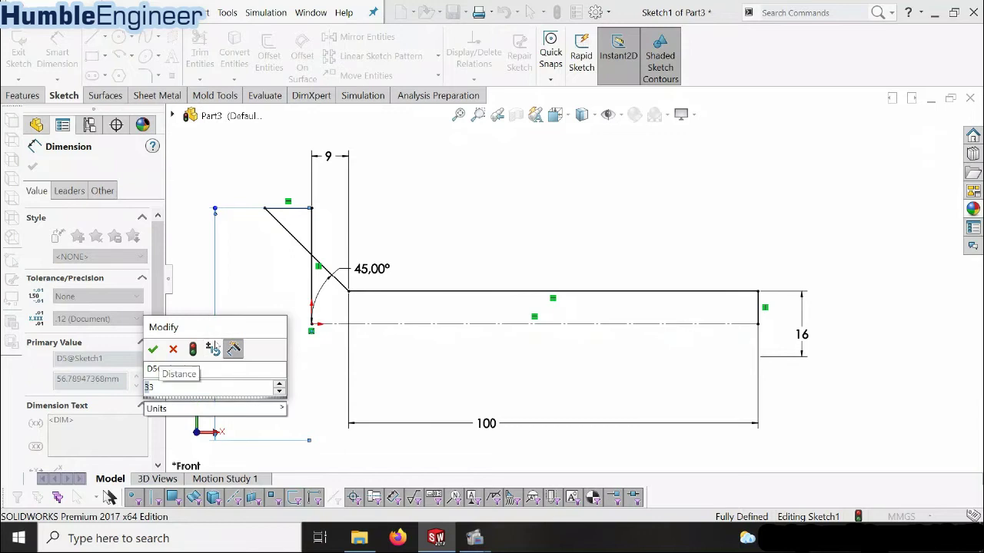
key(Return)
scroll(366, 293, up, 1)
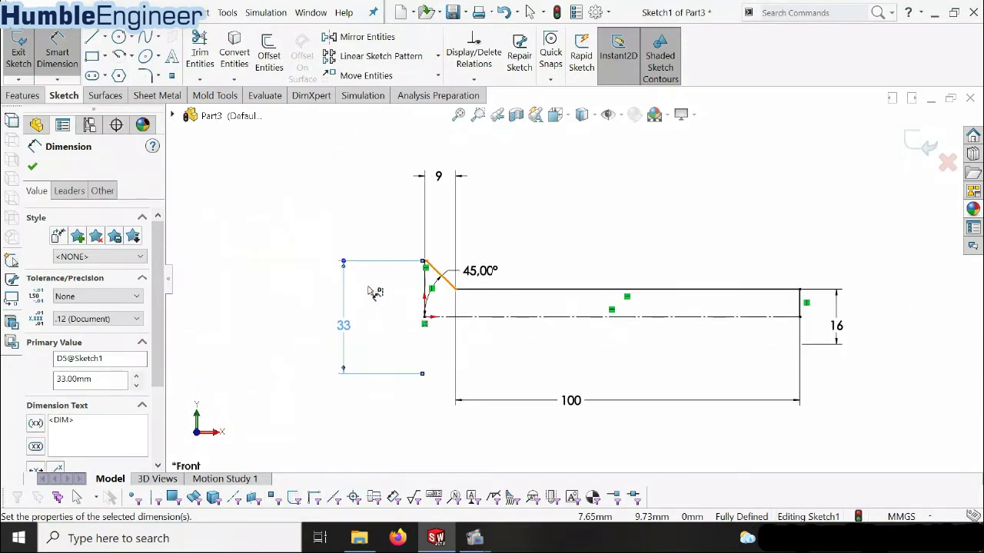
click(558, 355)
scroll(607, 367, down, 1)
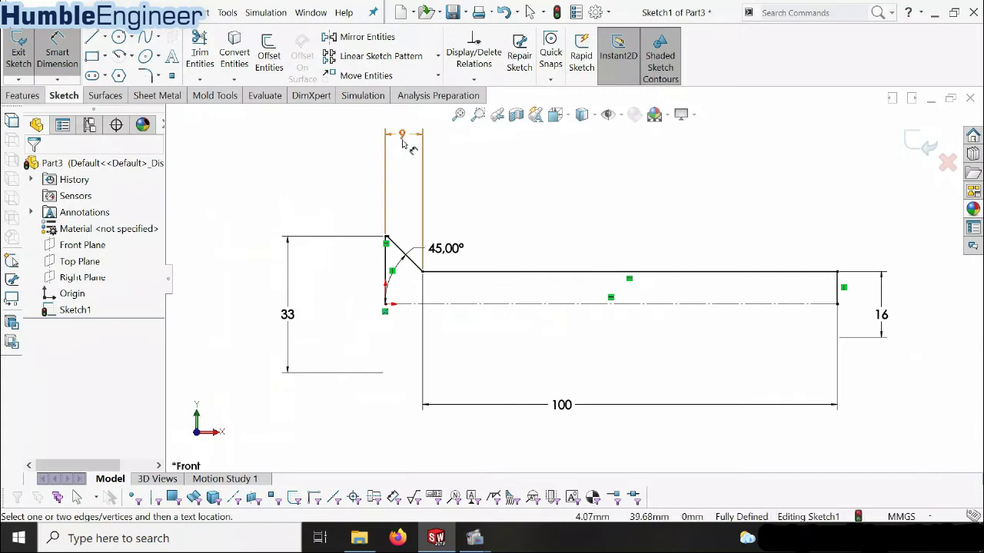
drag(401, 136, 400, 160)
click(403, 200)
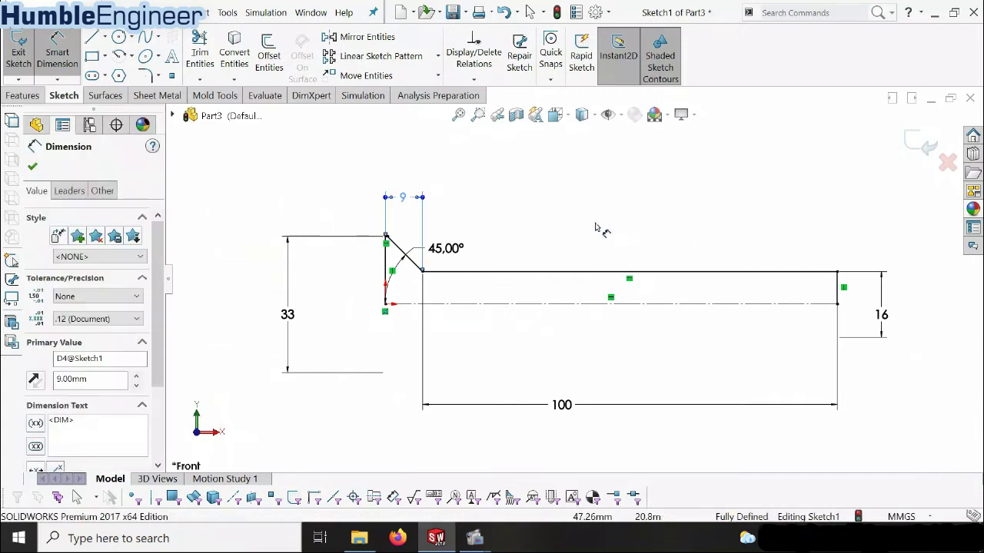
Revolve the bolt profile 360° about the construction centerline, letting the open sketch be closed automatically
click(30, 96)
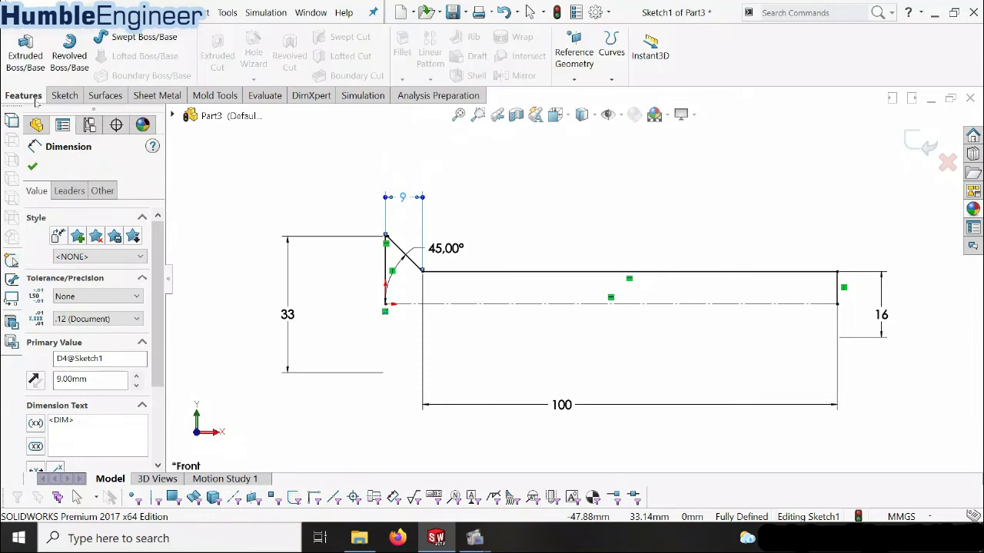
click(70, 55)
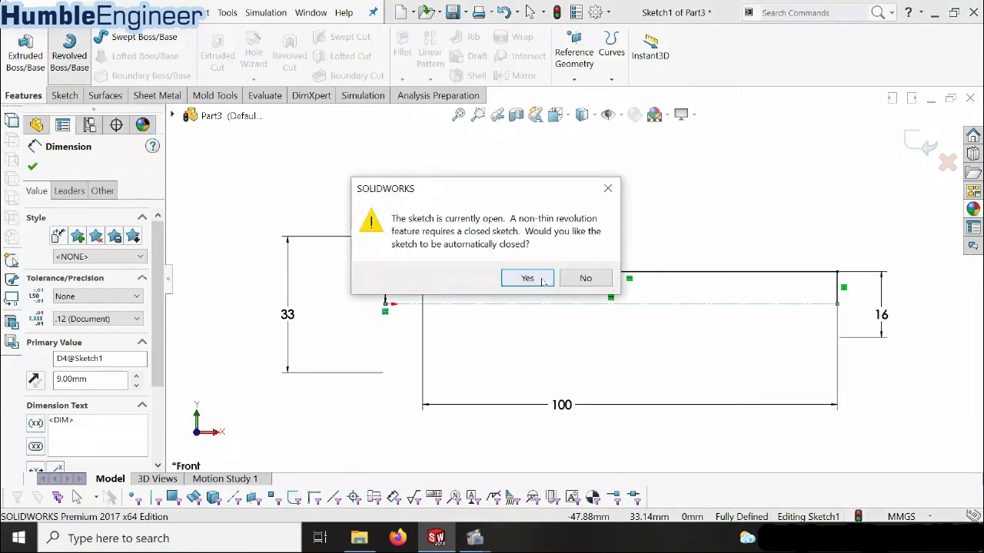
click(527, 279)
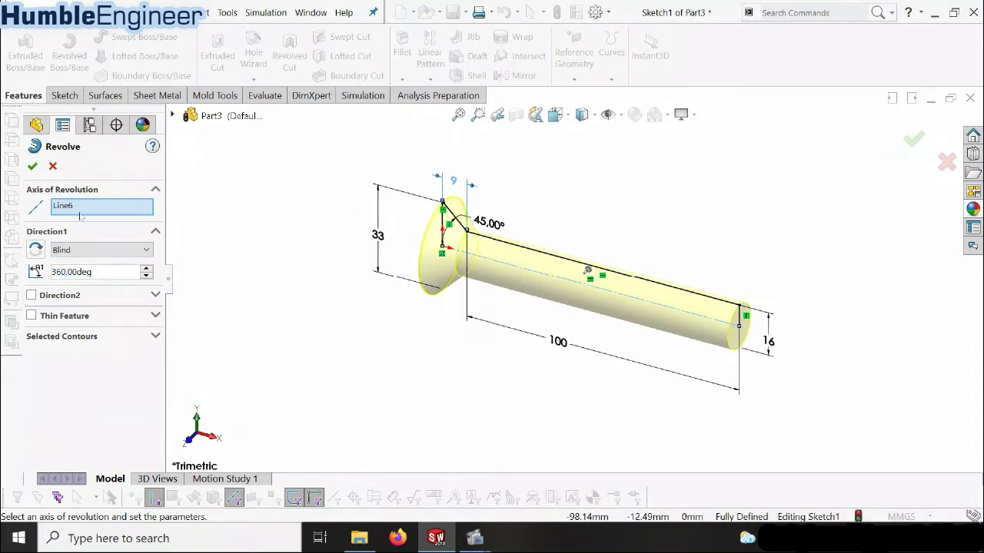
scroll(558, 288, down, 1)
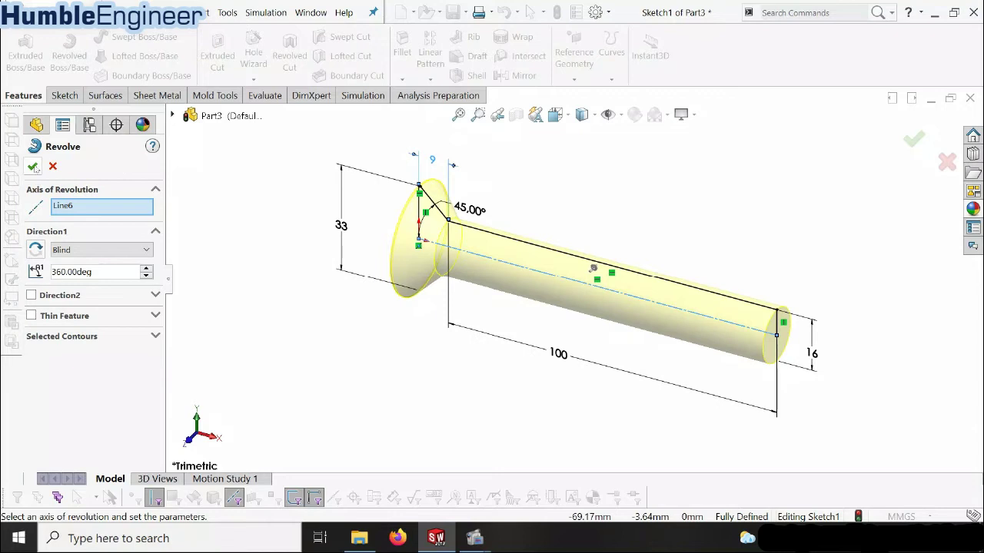
key(Return)
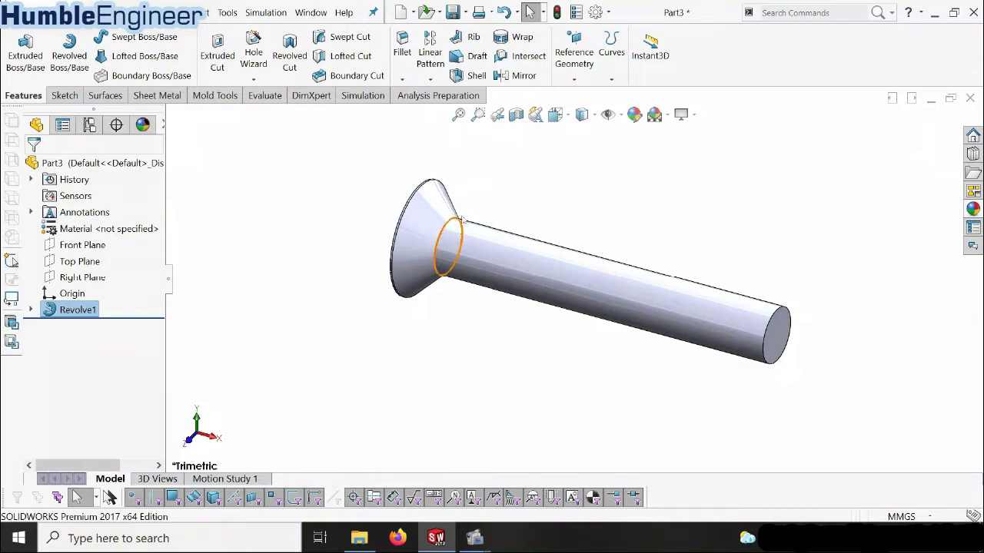
Chamfer the circular edge at the free end of the shank by 2.5 mm at 45°
scroll(453, 231, down, 1)
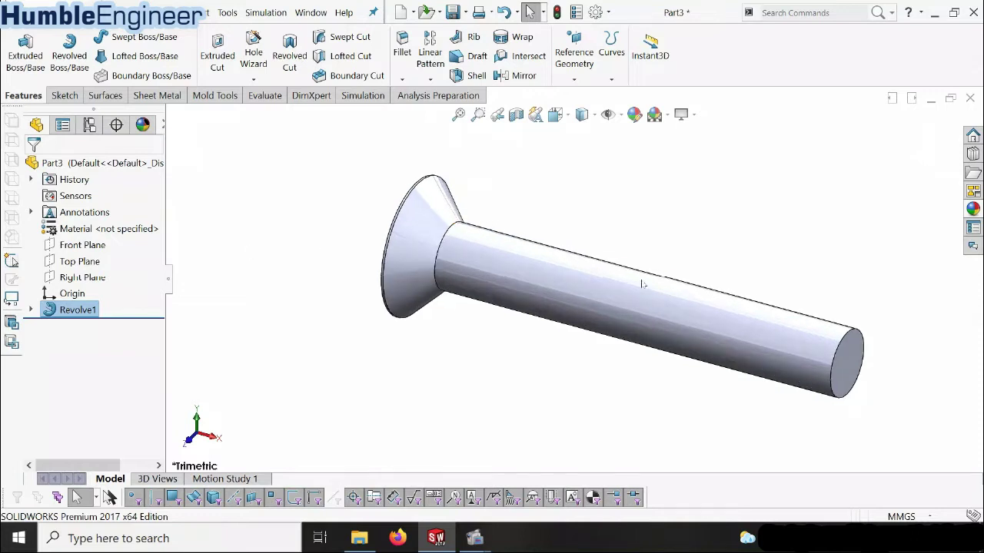
click(857, 333)
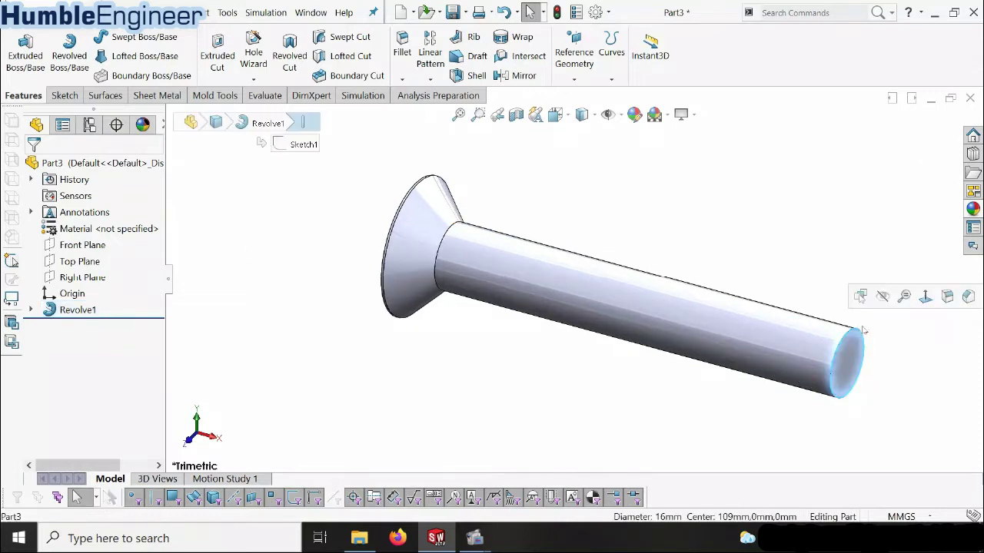
click(397, 82)
click(433, 113)
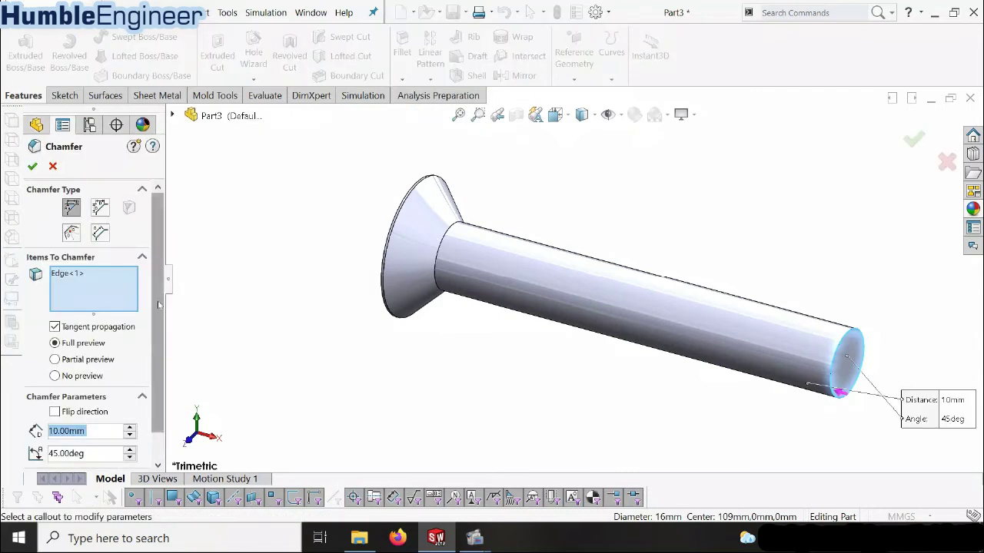
scroll(159, 304, down, 1)
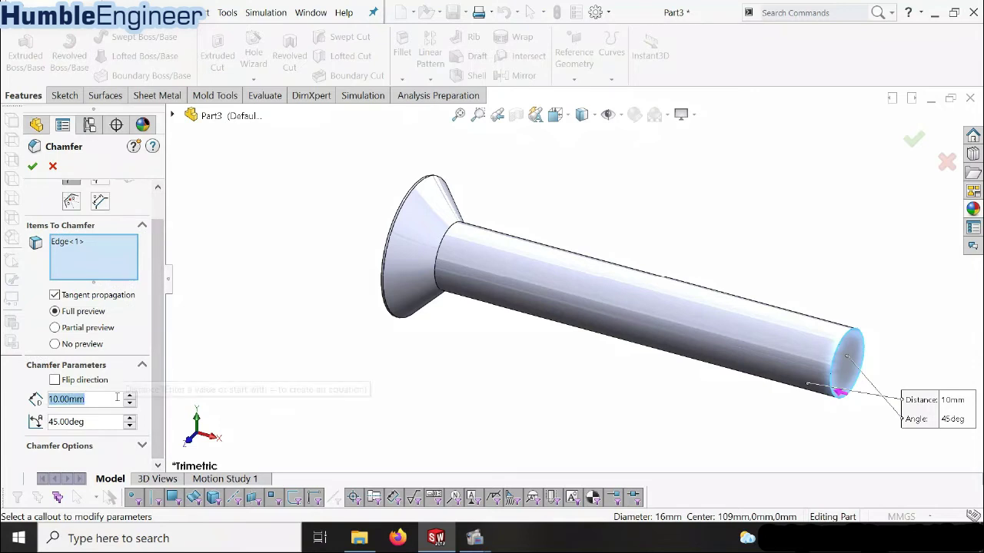
text(2.5)
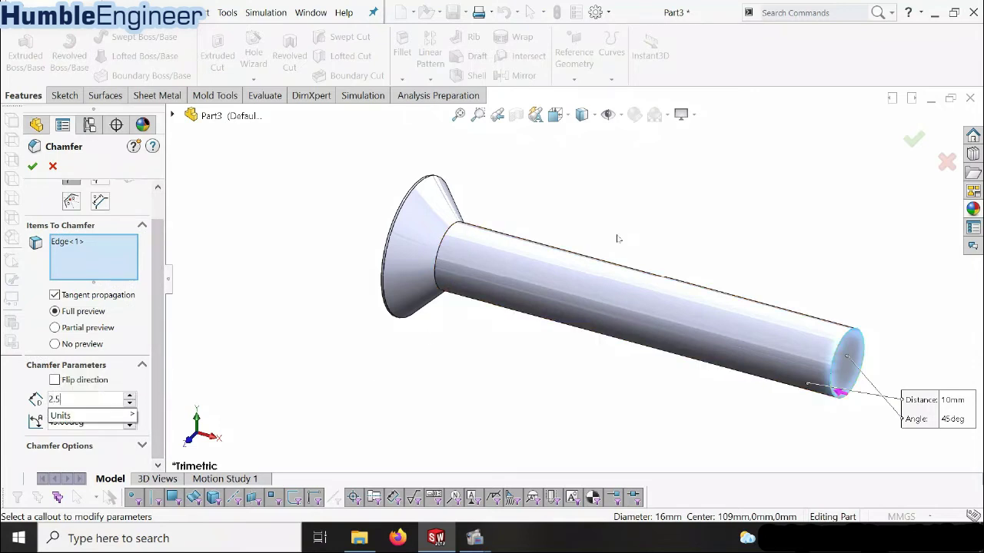
key(Return)
click(33, 166)
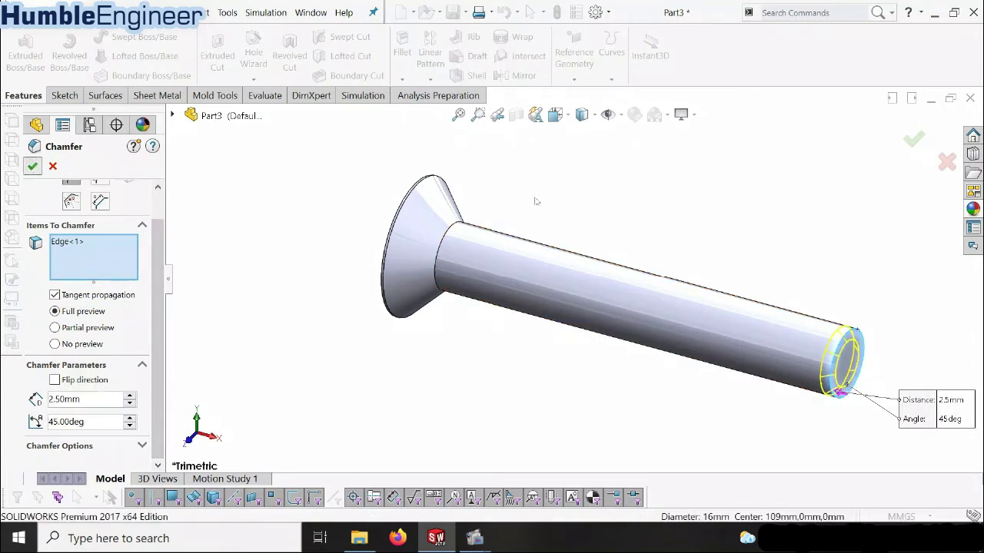
On the head's flat face, sketch a six-sided inscribed-circle polygon centred on the origin, about 18 mm across flats
scroll(581, 219, up, 2)
middle_drag(549, 243, 580, 328)
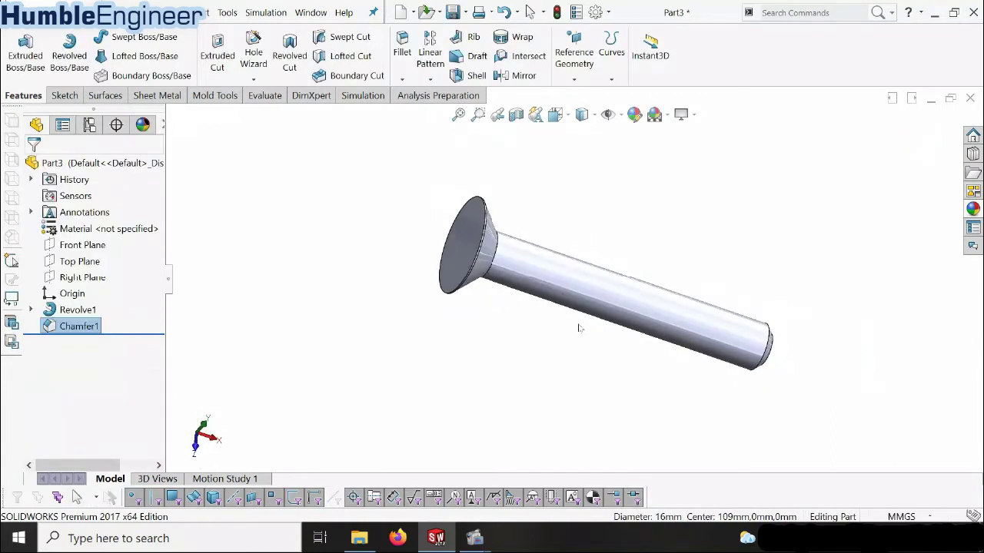
scroll(493, 245, down, 2)
click(454, 240)
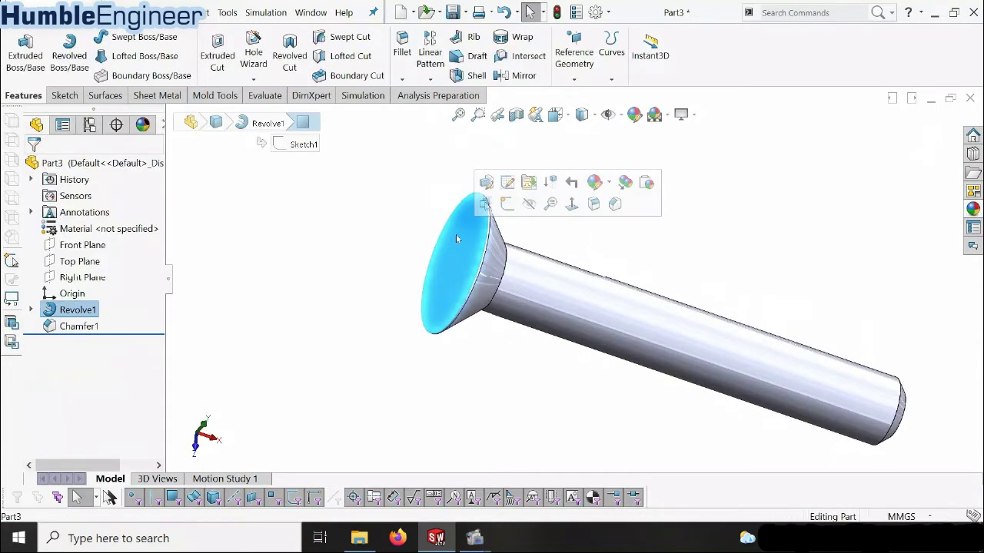
click(507, 209)
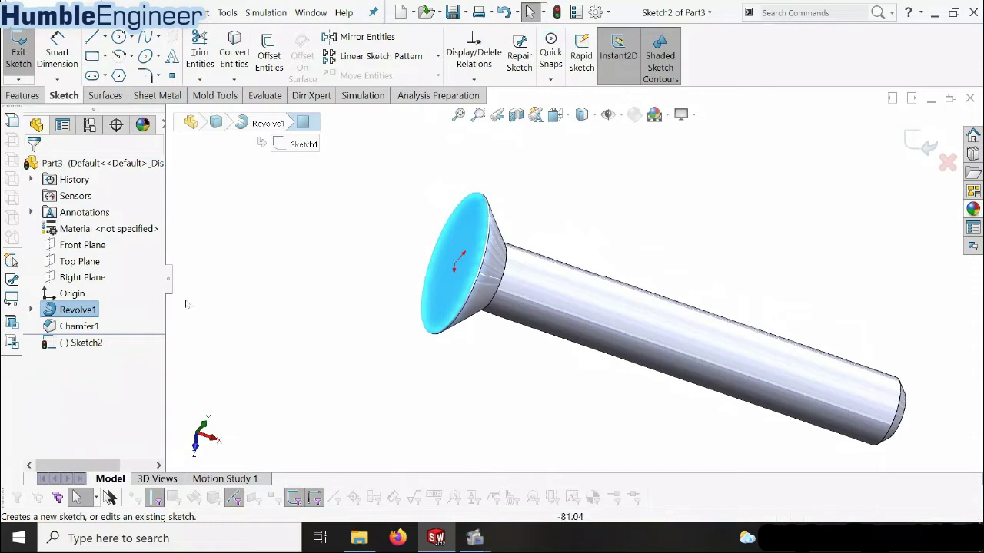
right_click(82, 343)
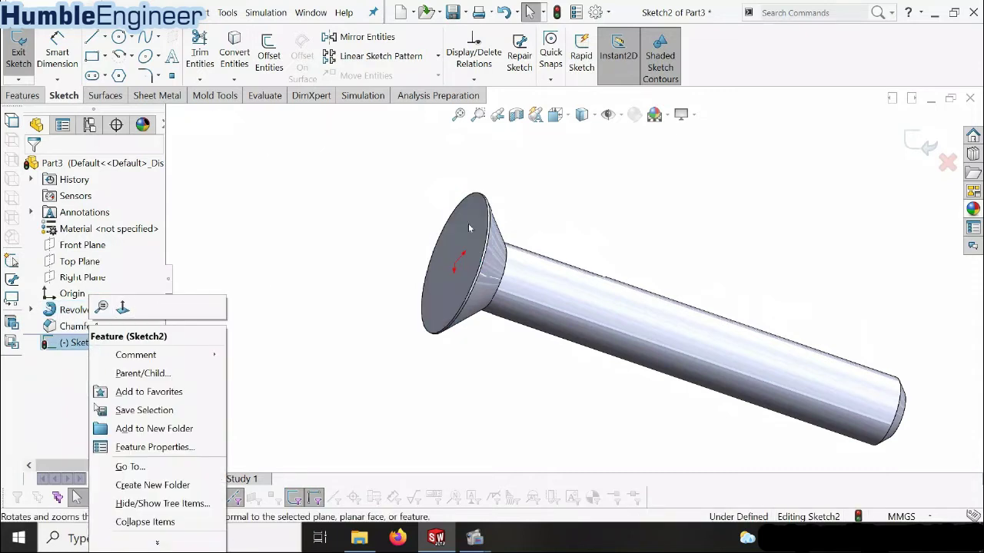
click(122, 306)
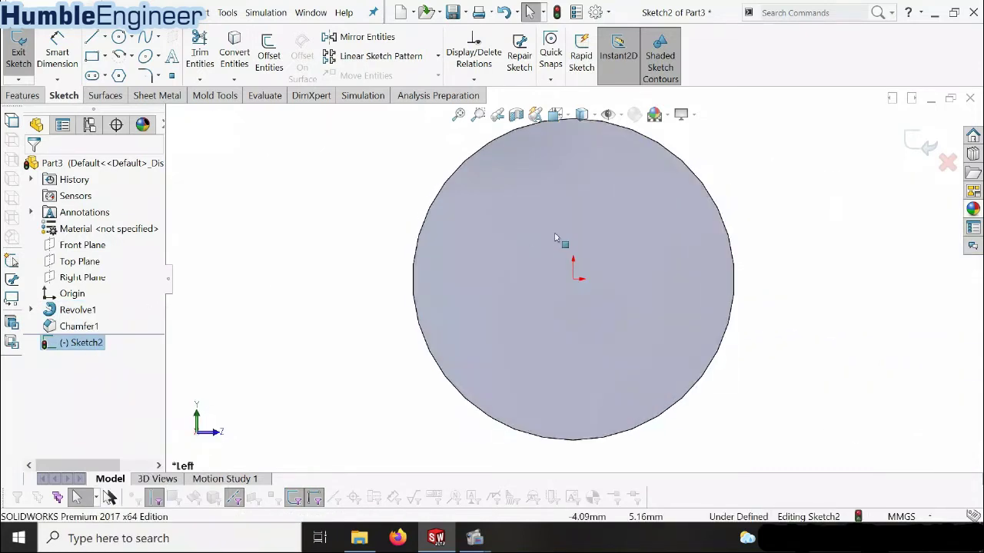
click(119, 76)
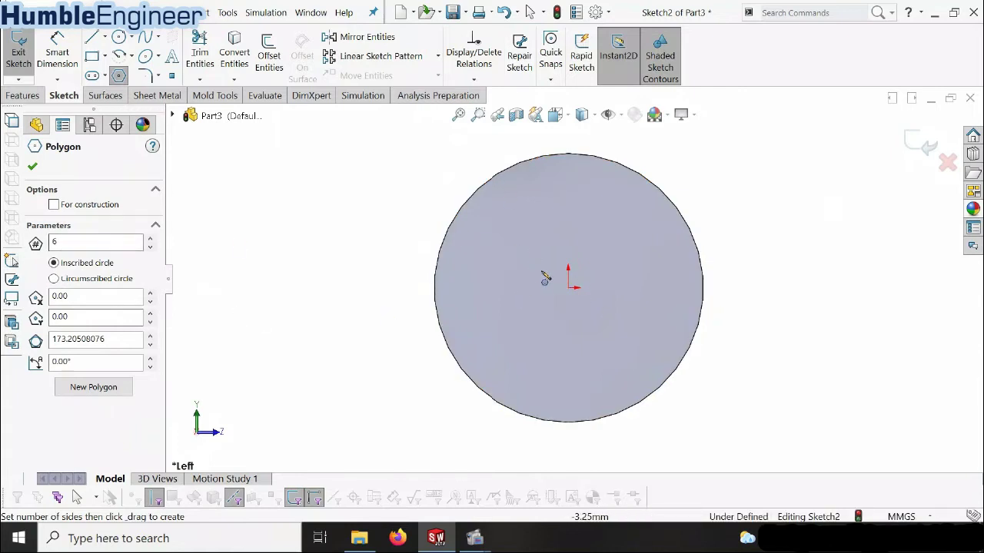
mouse_move(573, 287)
mouse_down()
mouse_move(579, 220)
mouse_move(570, 207)
mouse_up()
Dimension the hexagon's width between its two vertical sides to 10 mm
click(57, 53)
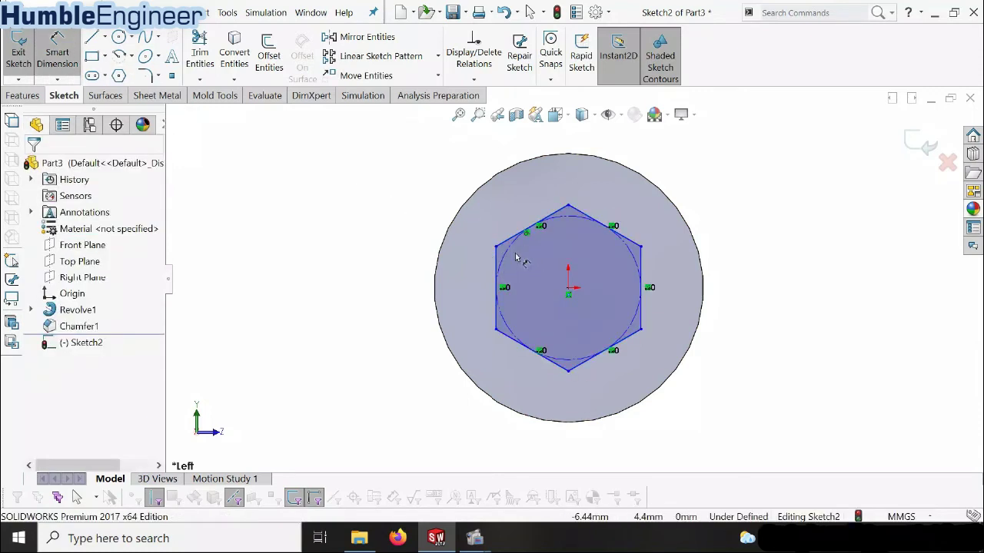
click(496, 269)
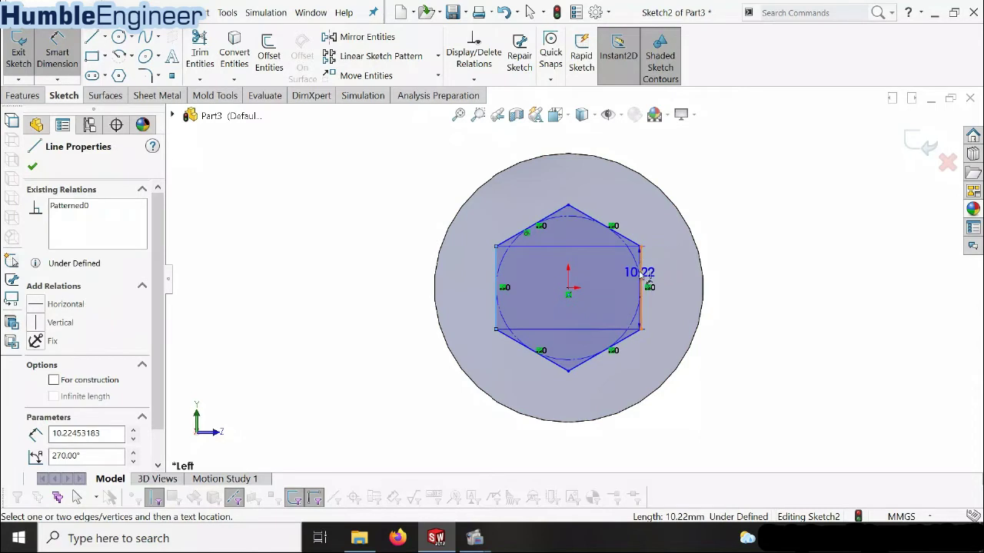
click(566, 470)
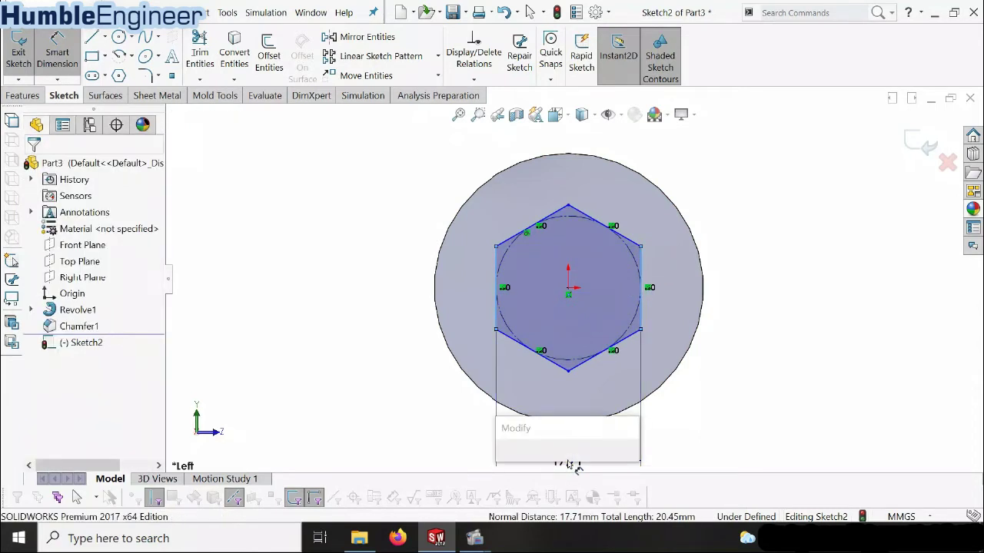
text(10)
key(Return)
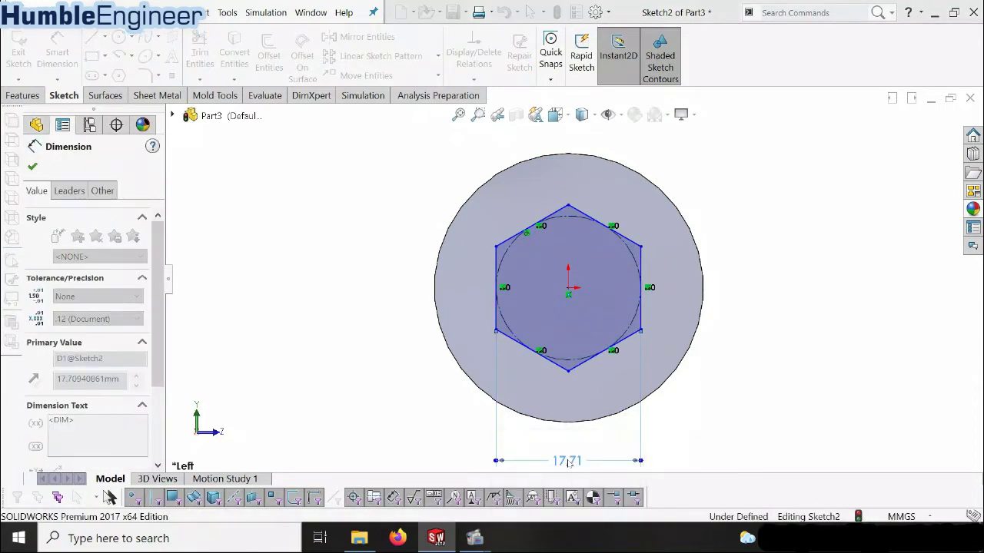
key(Escape)
Add a vertical relation between the hexagon's center point and its top vertex
scroll(590, 265, down, 2)
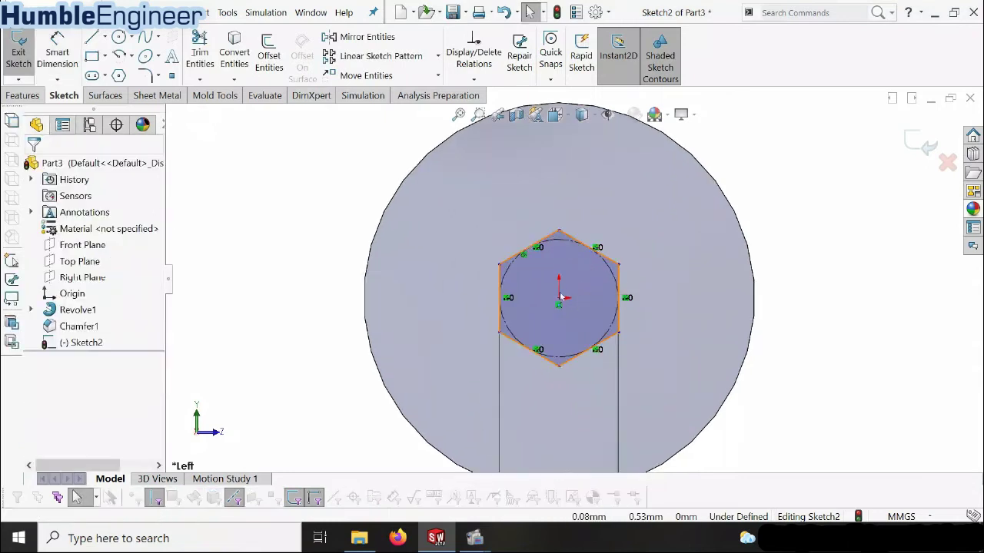
click(559, 232)
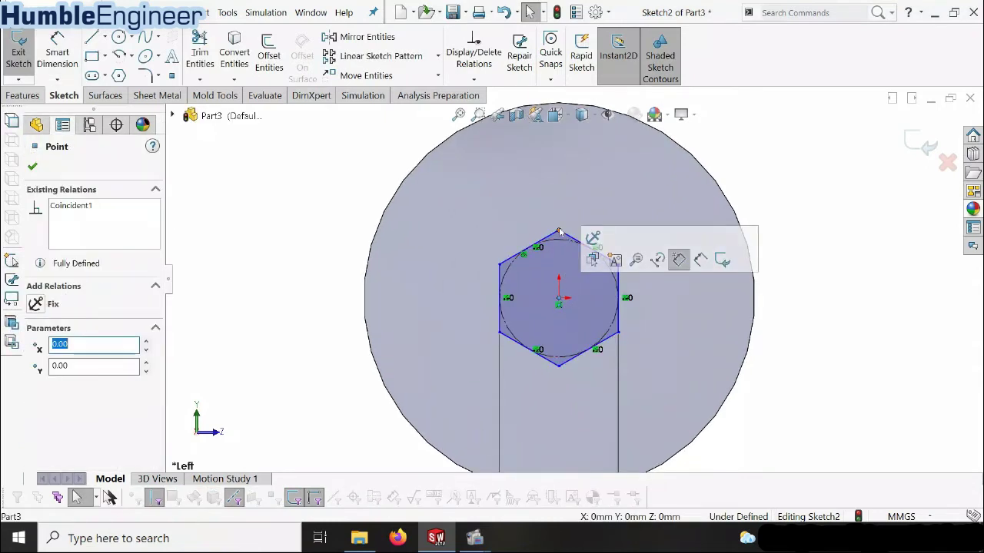
ctrl+click(560, 233)
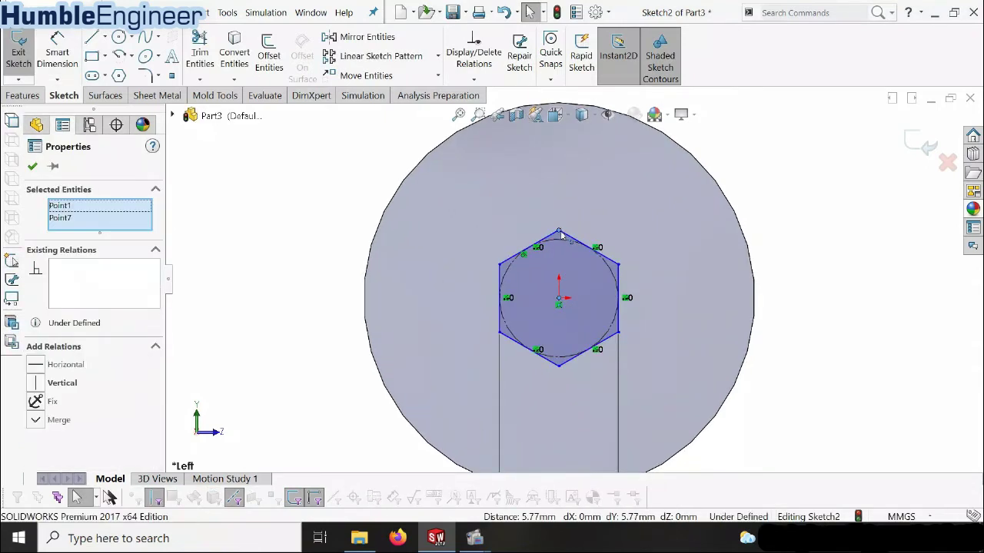
click(36, 383)
key(Escape)
Cut-extrude the hexagon sketch 6 mm blind into the bolt head as a hex socket
key(f)
middle_drag(575, 302, 501, 338)
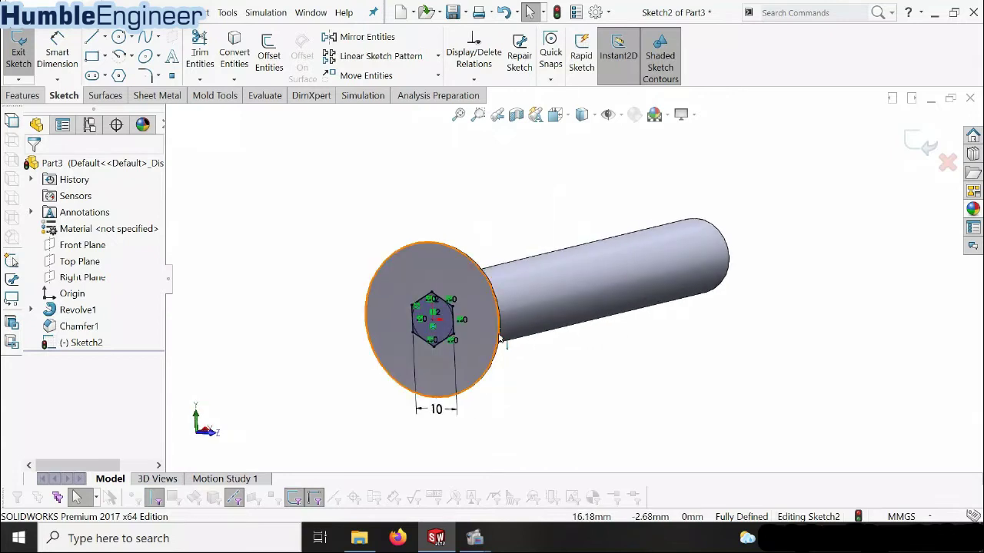
click(38, 96)
click(216, 62)
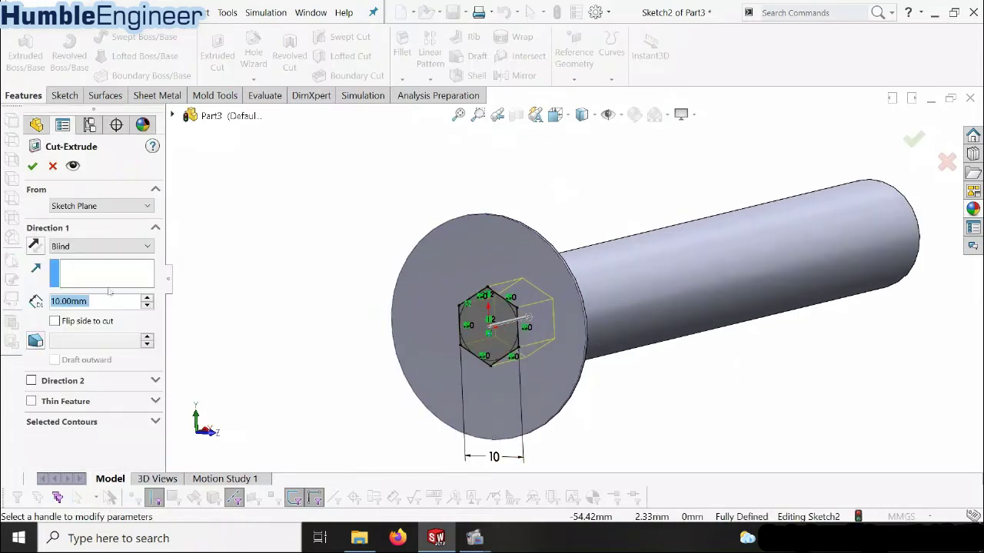
text(6)
key(Return)
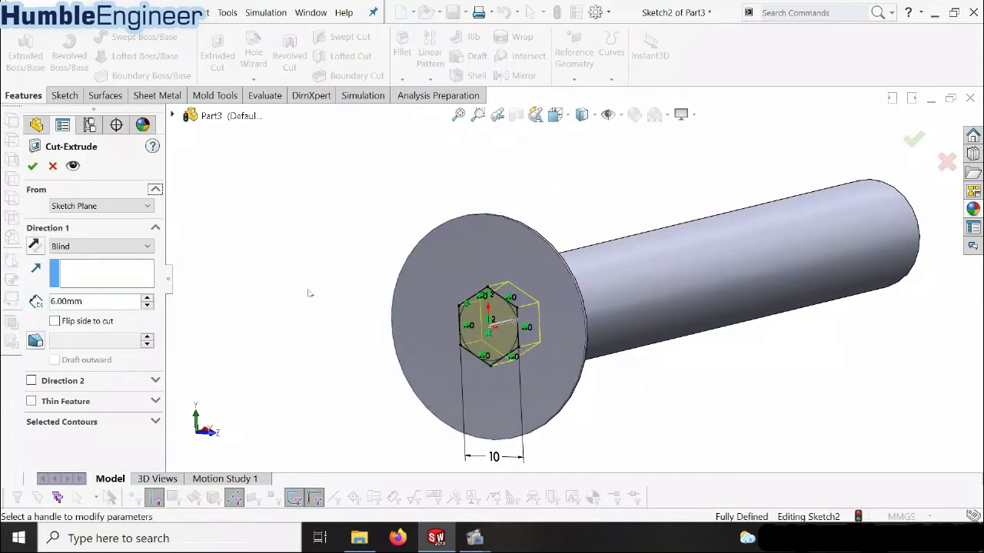
click(32, 168)
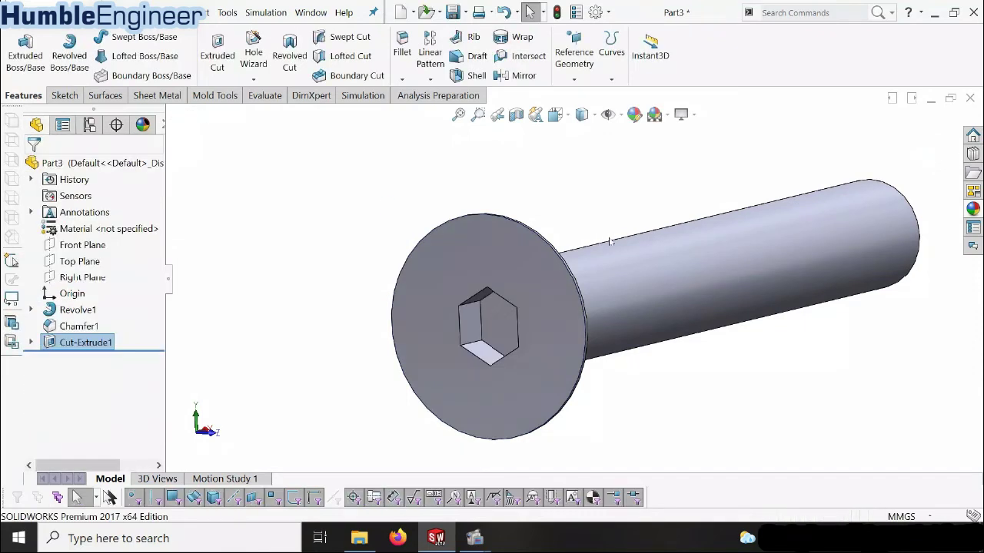
Examine the bolt from the socket head along the shank to the chamfered tip
middle_drag(594, 364, 503, 301)
middle_drag(639, 323, 494, 244)
scroll(575, 297, up, 2)
middle_drag(499, 295, 440, 280)
scroll(544, 233, down, 1)
scroll(575, 225, up, 3)
click(735, 235)
scroll(585, 284, down, 2)
scroll(782, 292, down, 1)
middle_drag(757, 298, 747, 340)
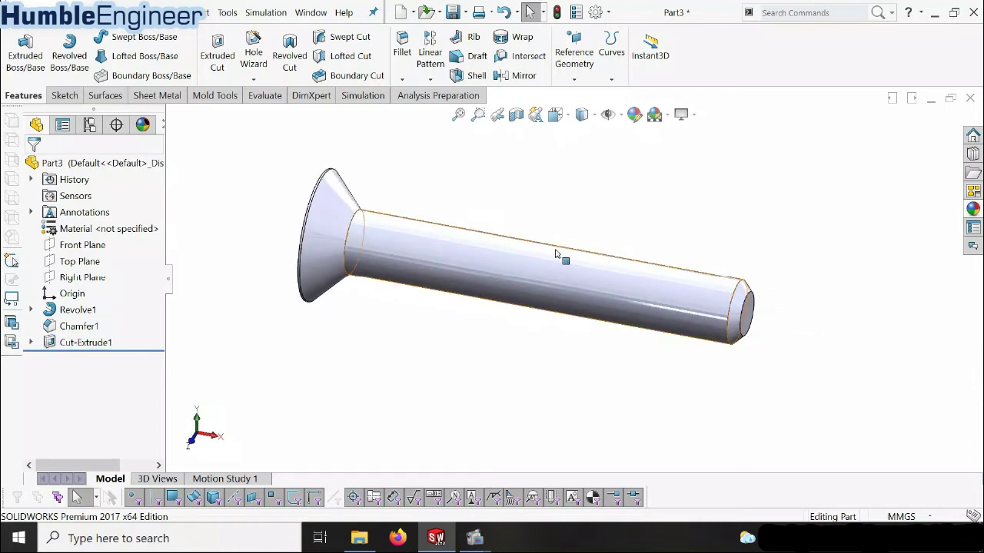
scroll(661, 290, up, 1)
scroll(662, 290, down, 1)
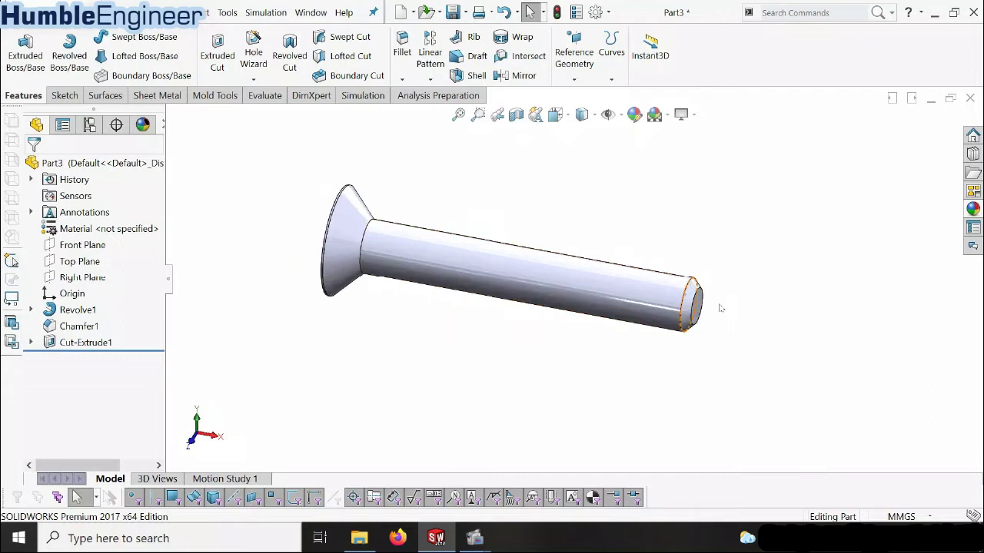
Sketch on the shank's flat end face and convert the chamfer's outer 16 mm circular edge into a sketch circle
click(695, 307)
scroll(703, 315, down, 2)
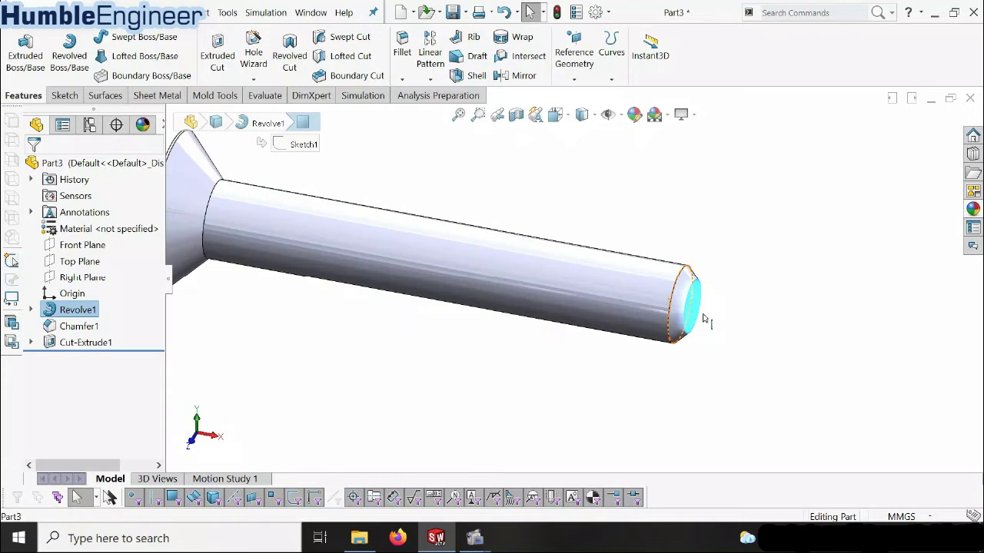
middle_drag(680, 312, 671, 309)
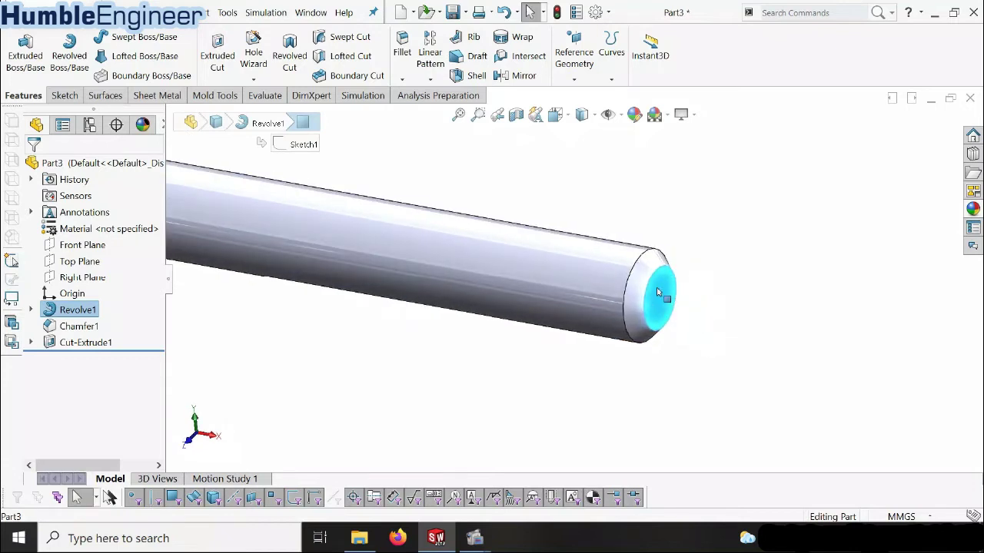
right_click(658, 292)
click(690, 140)
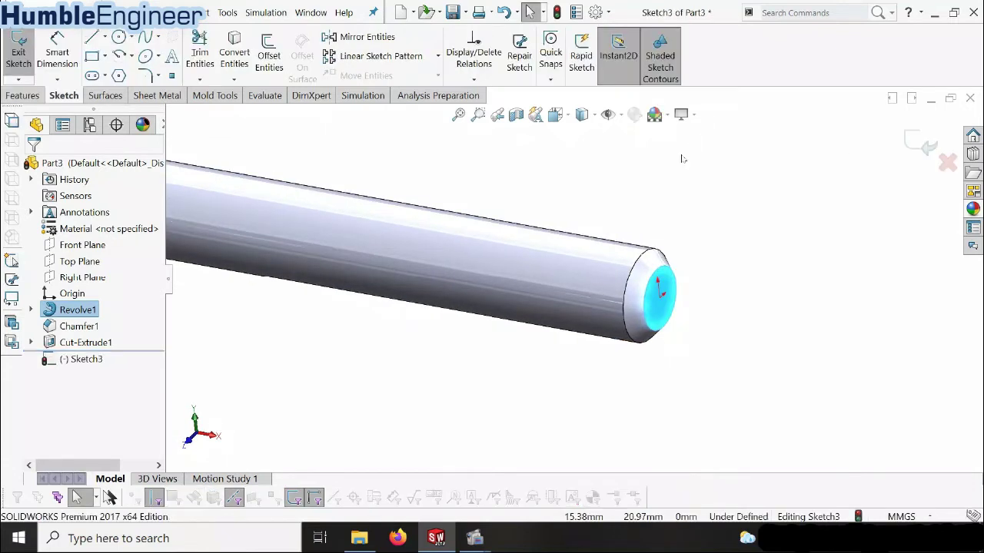
middle_drag(676, 263, 575, 279)
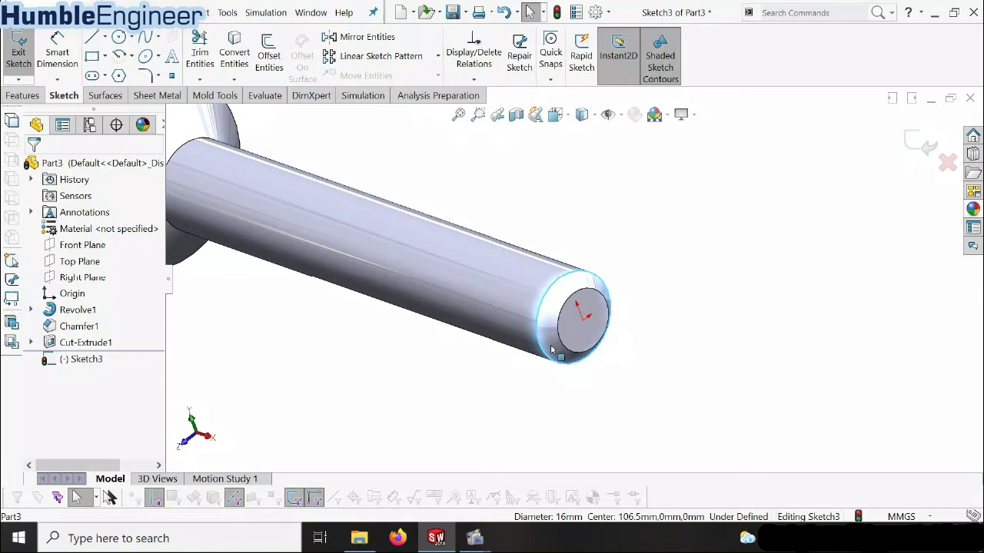
click(230, 51)
scroll(697, 269, up, 2)
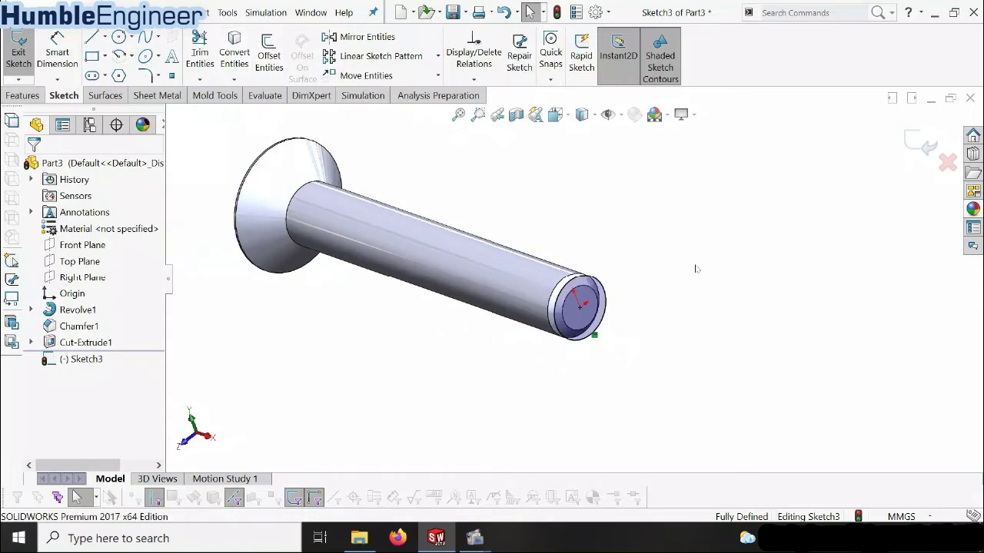
click(604, 304)
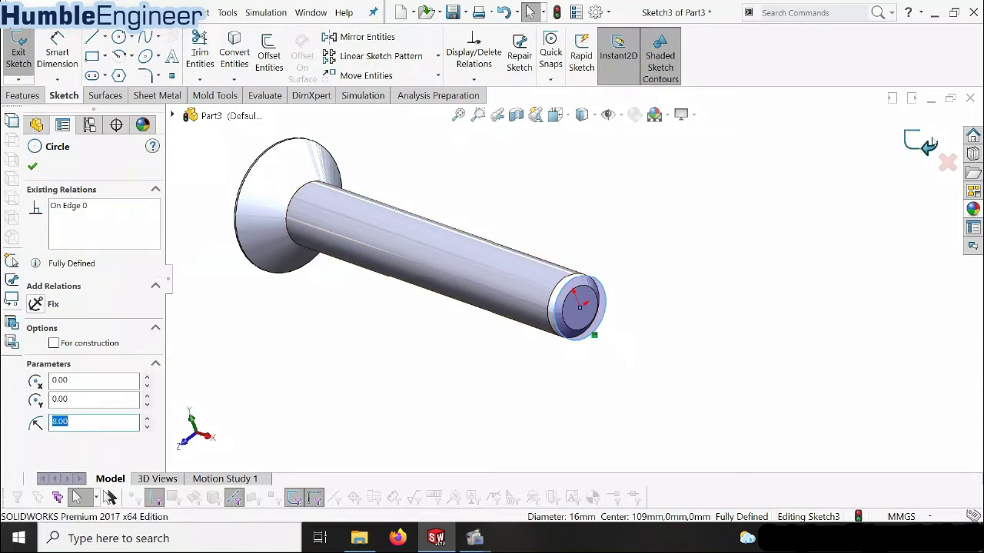
click(910, 143)
Start a helix from the end-face circle sketch, defined by Height and Pitch
scroll(661, 241, up, 3)
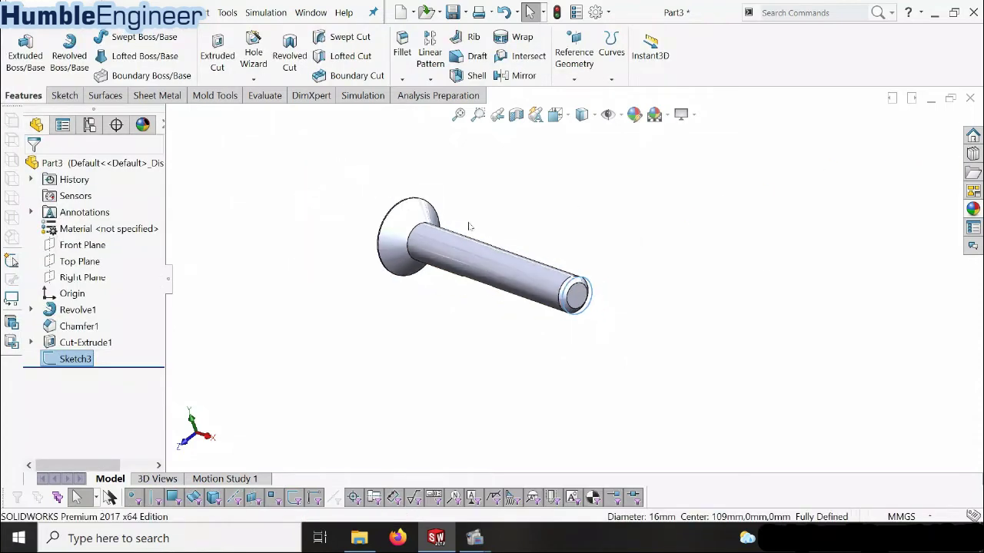
scroll(469, 226, down, 2)
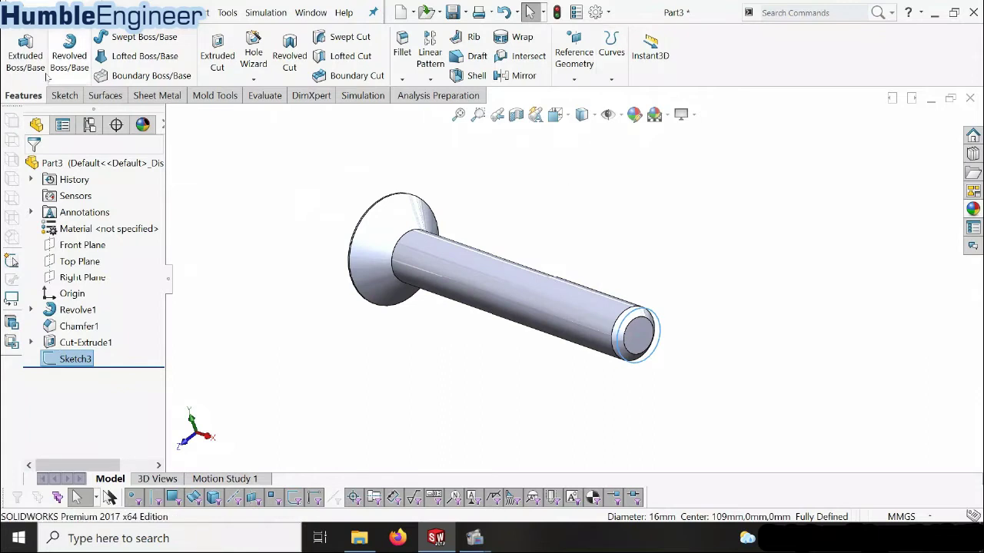
click(613, 78)
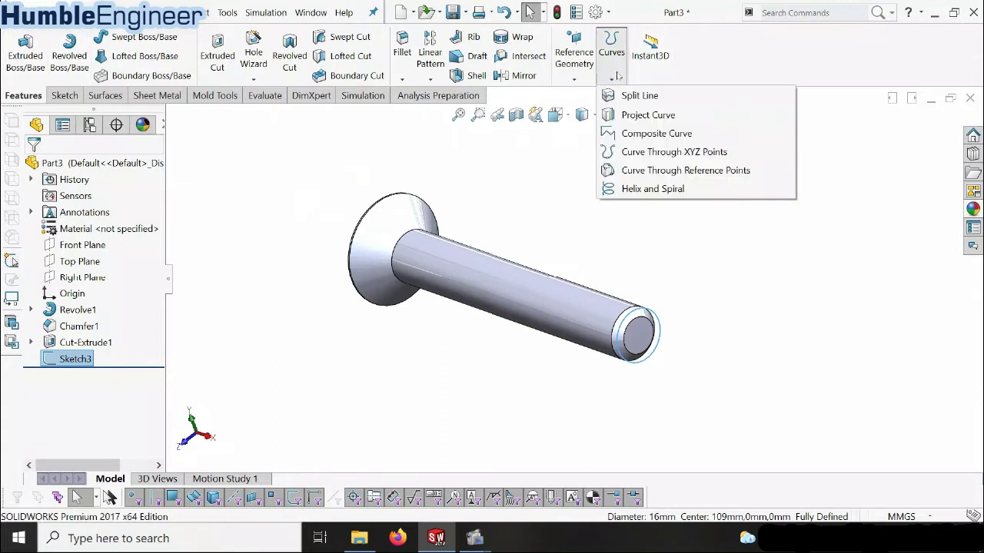
click(637, 189)
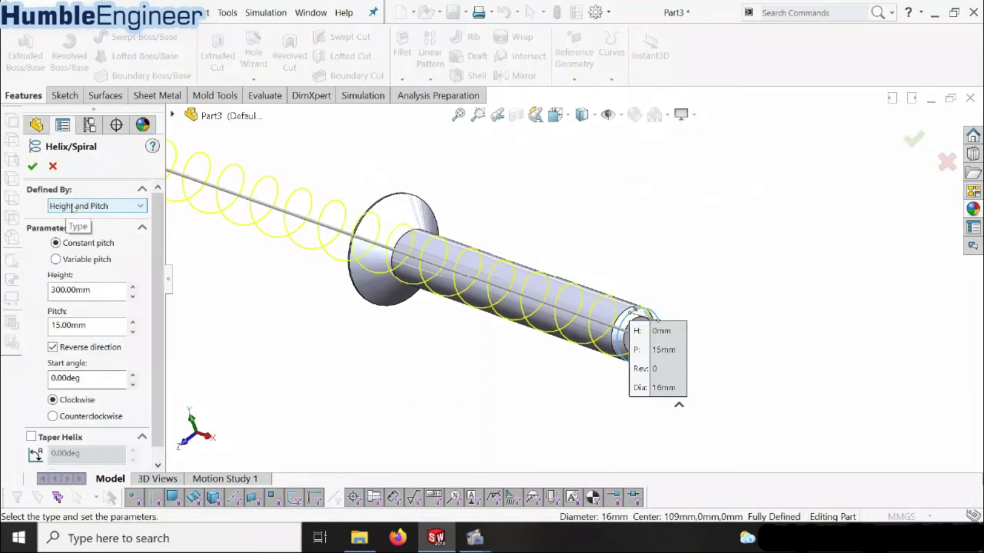
click(73, 206)
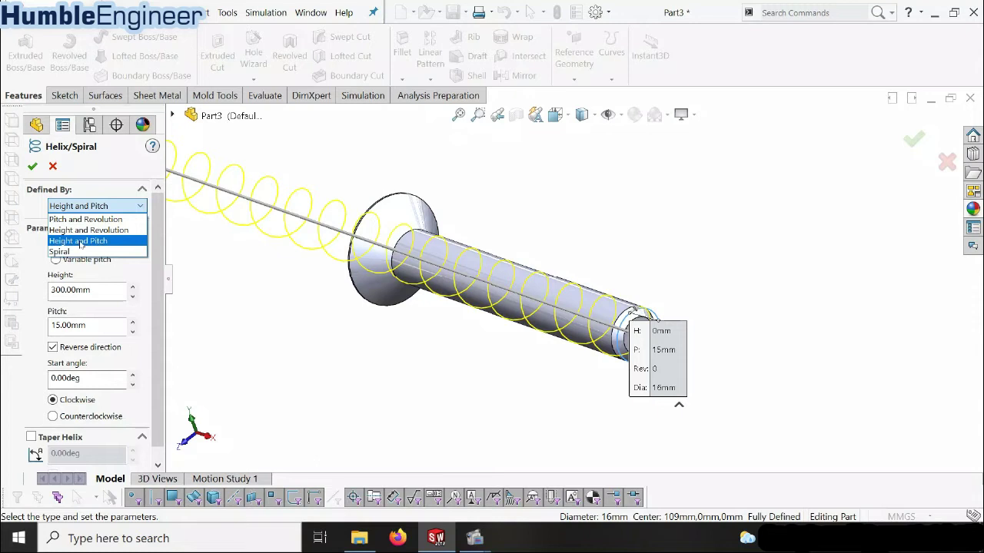
click(80, 241)
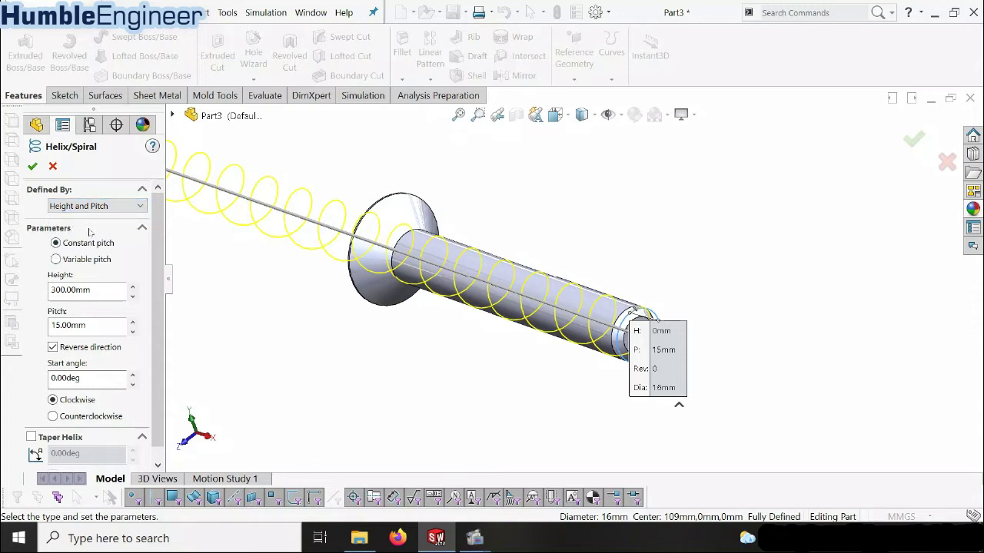
Set the helix pitch to 2 mm and height to 40 mm, then create it clockwise with reversed direction along the shank
double_click(77, 325)
text(2)
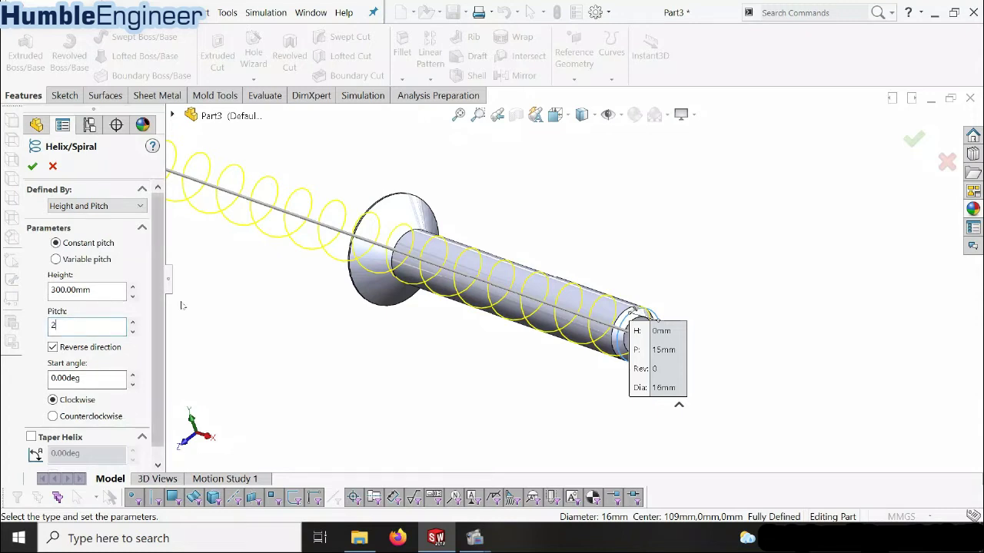
key(Return)
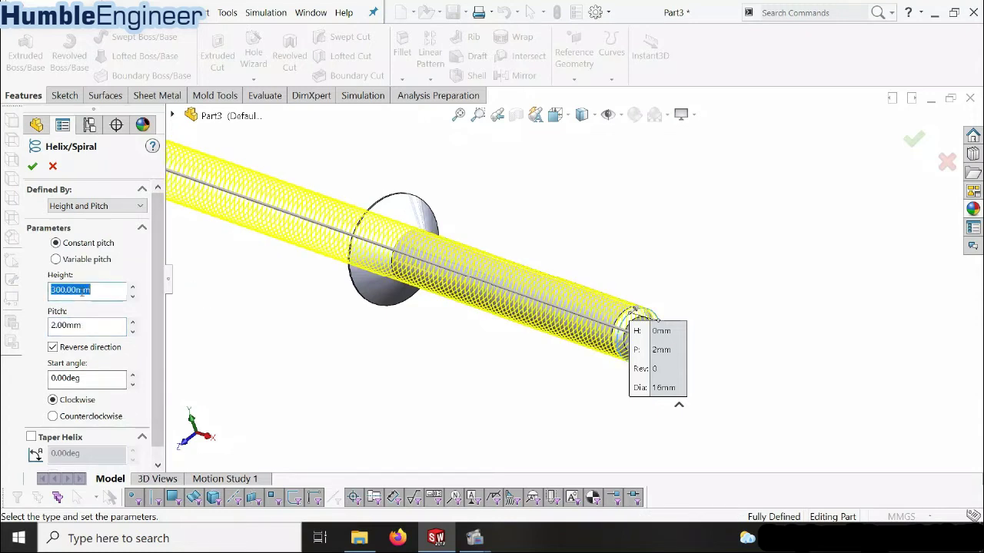
key(Return)
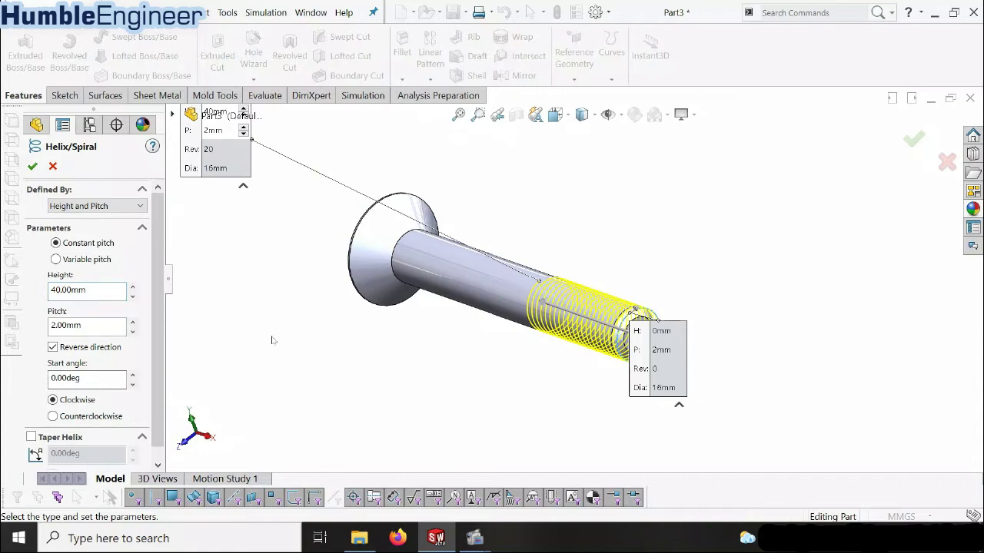
scroll(538, 280, down, 3)
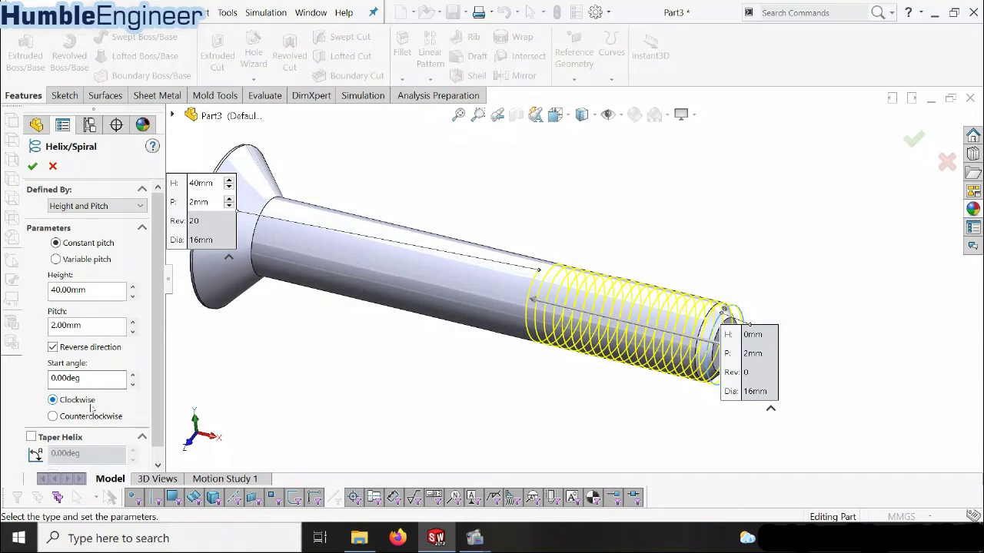
scroll(500, 398, up, 2)
middle_drag(624, 321, 640, 334)
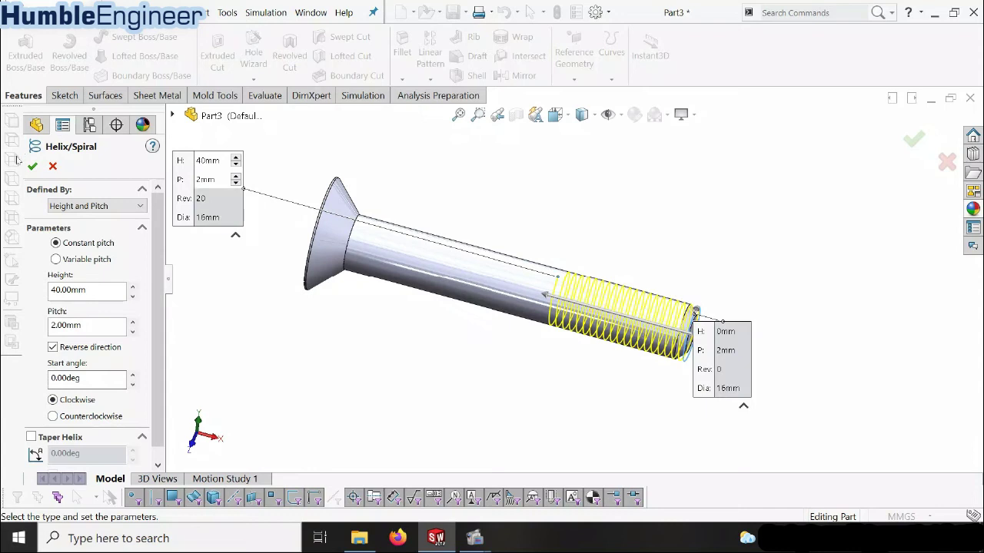
key(Return)
Examine the helix along the shank, from its inner end to the chamfered tip
scroll(683, 314, down, 5)
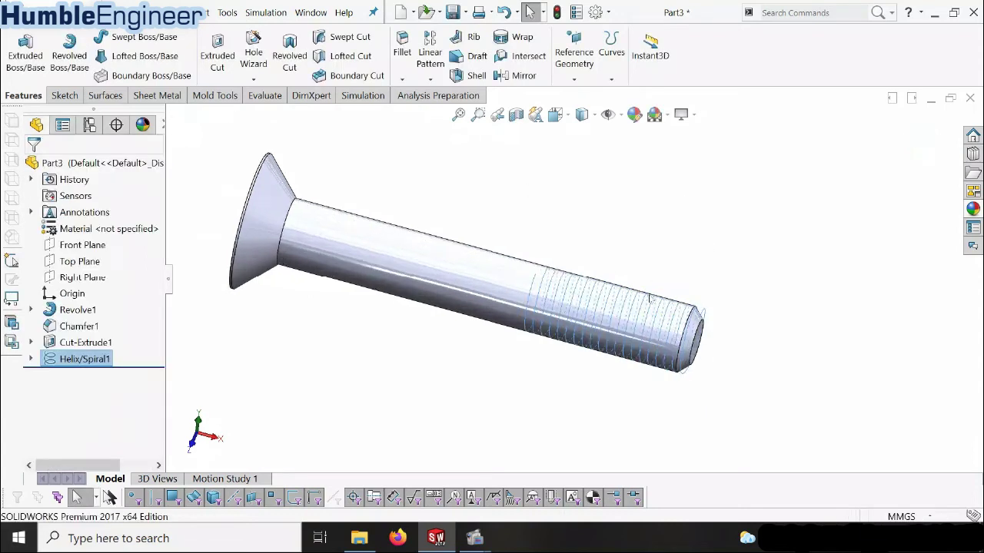
scroll(682, 313, up, 4)
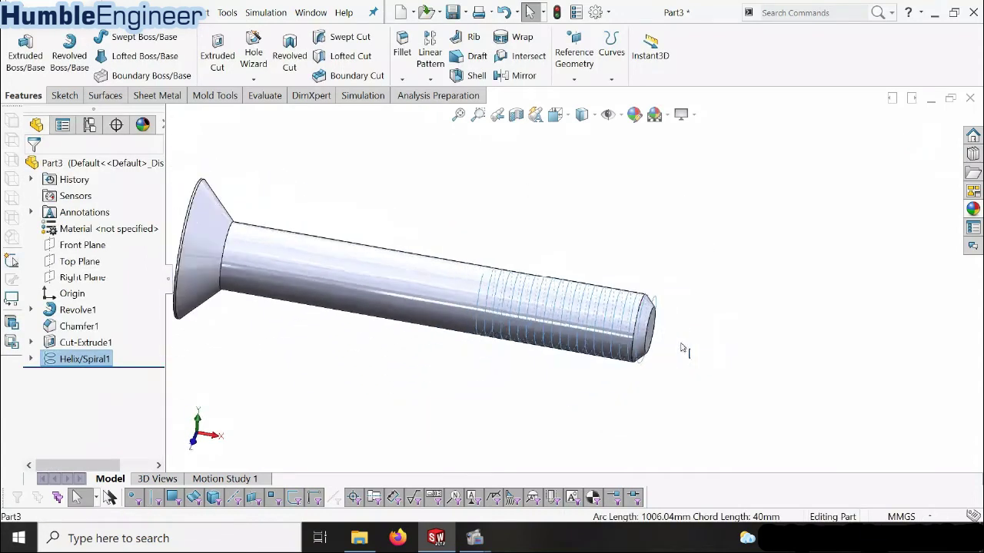
scroll(468, 272, down, 5)
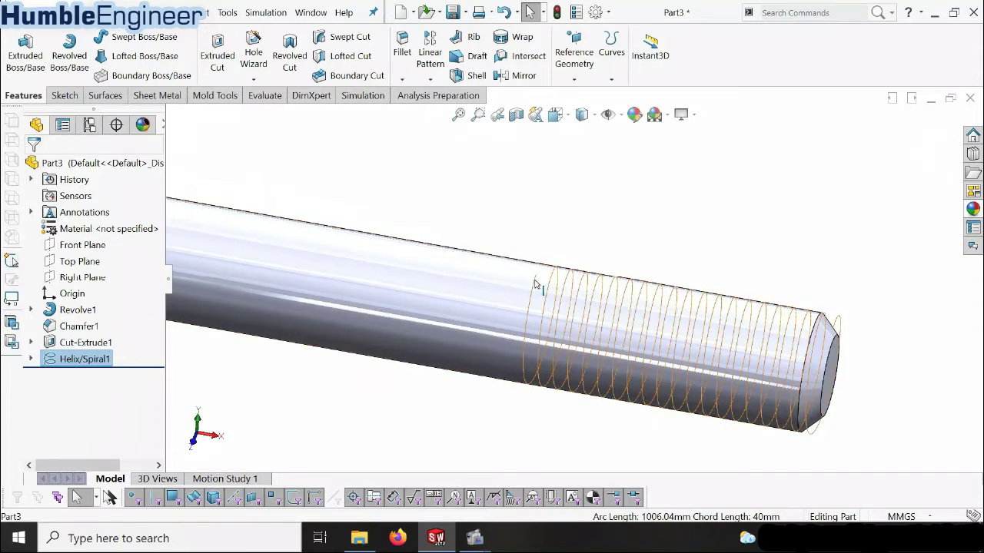
scroll(794, 388, up, 2)
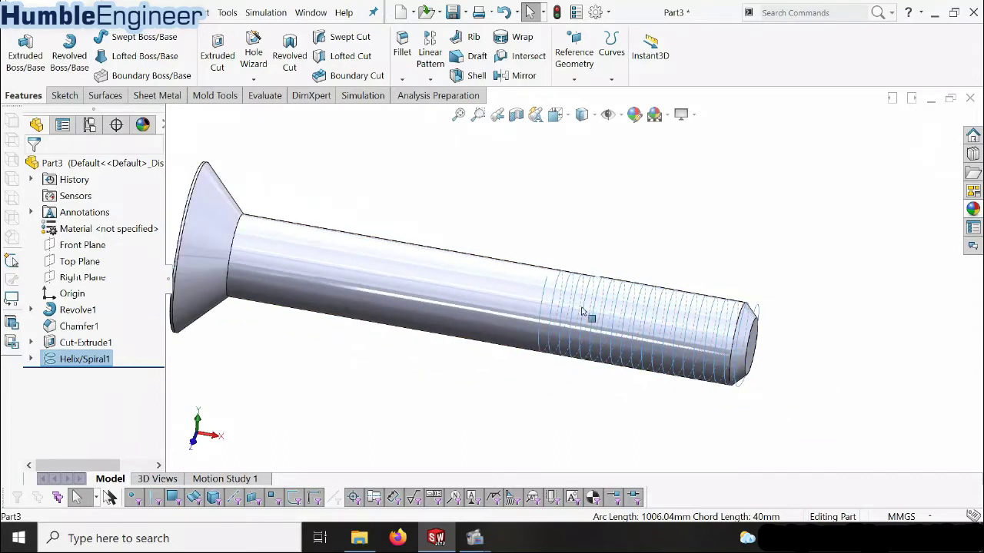
scroll(608, 294, up, 2)
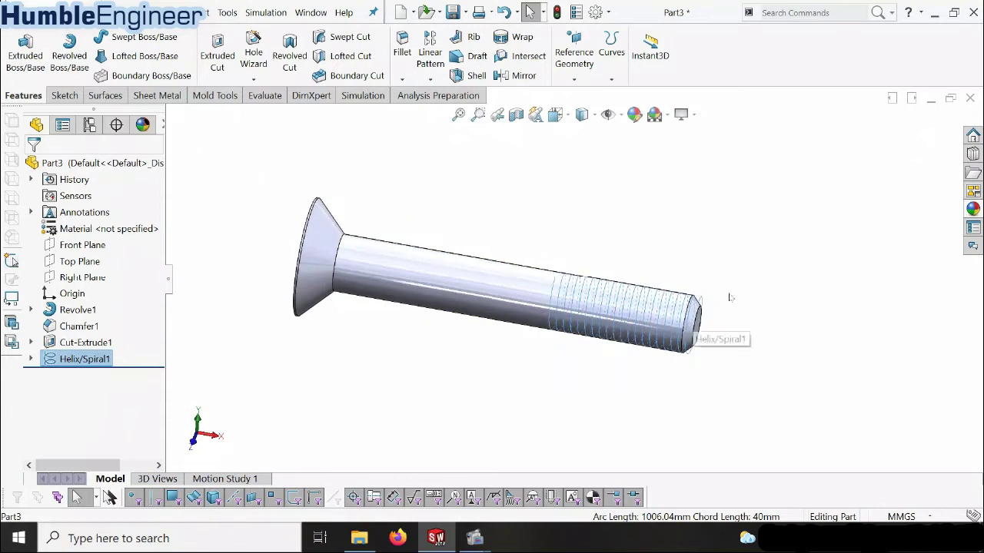
scroll(691, 326, down, 4)
scroll(867, 374, up, 4)
scroll(768, 346, down, 5)
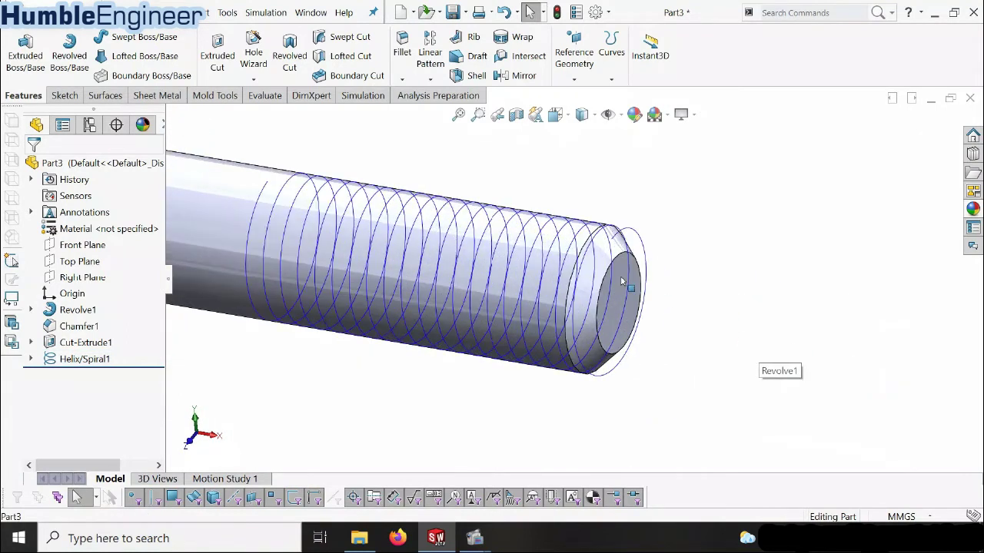
Create a reference plane offset 40 mm from the shank's end face, with the offset flipped toward the head
click(623, 281)
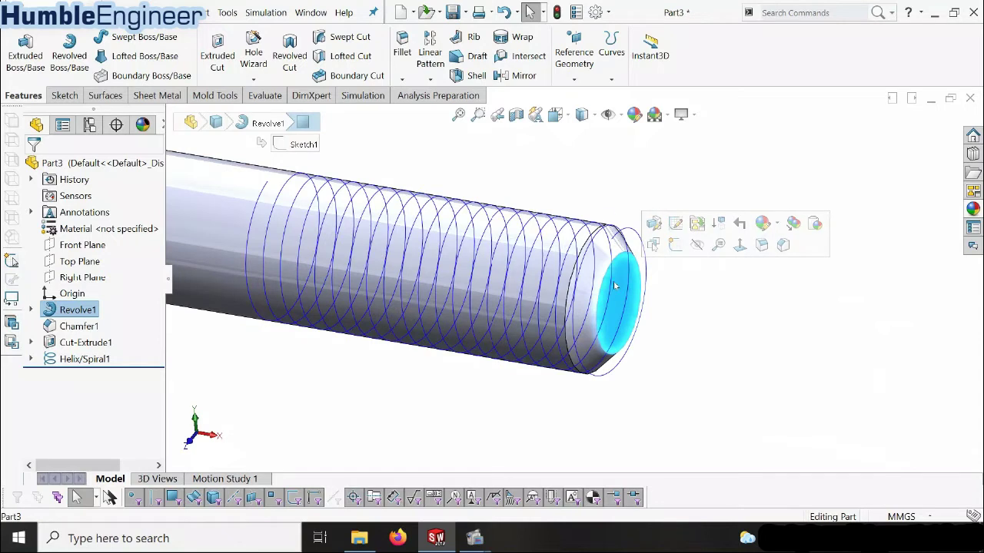
click(574, 77)
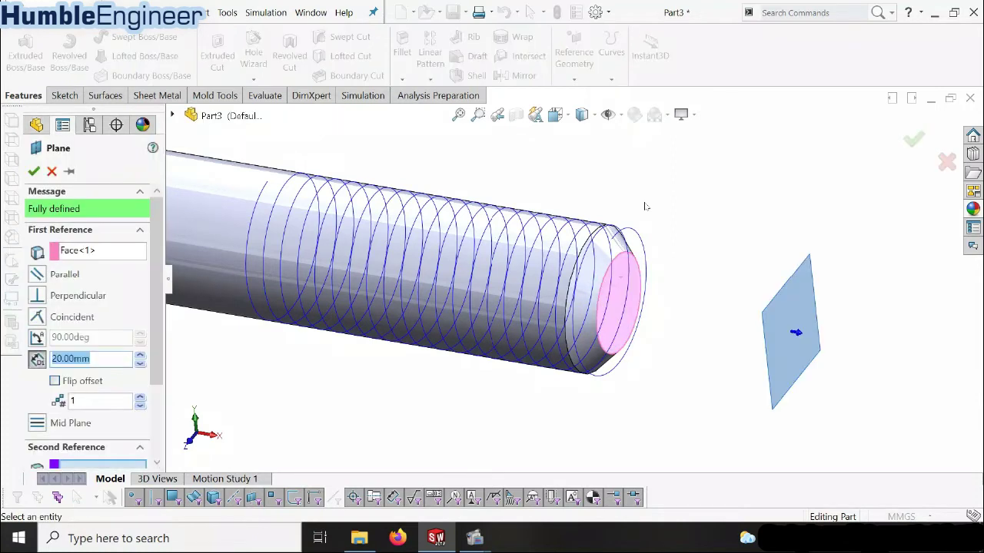
scroll(645, 206, up, 1)
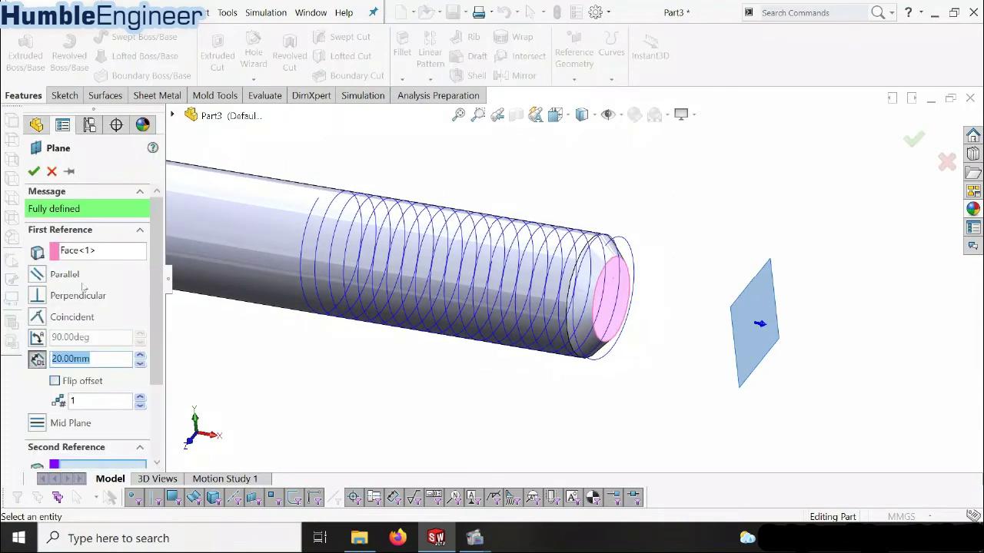
double_click(91, 359)
key(Return)
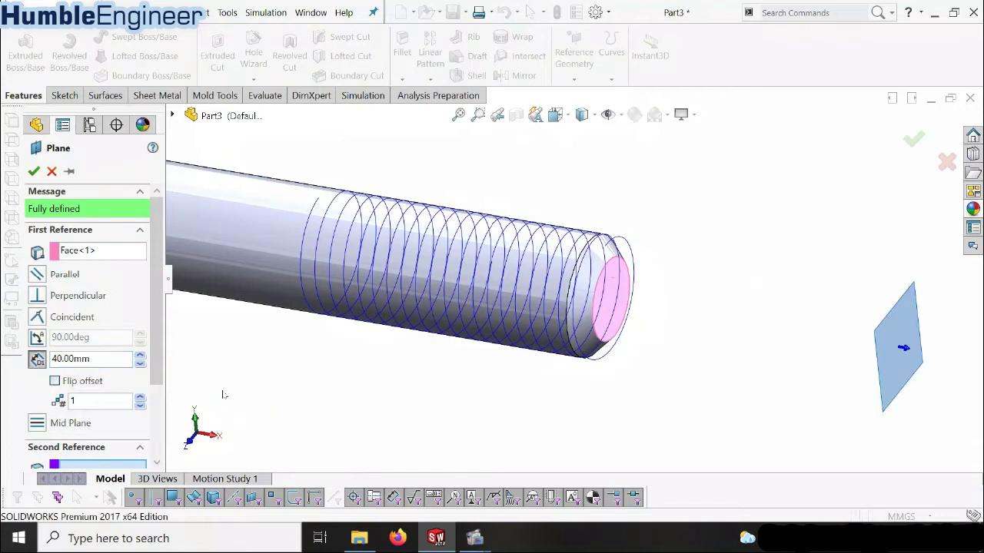
click(54, 382)
scroll(330, 215, down, 2)
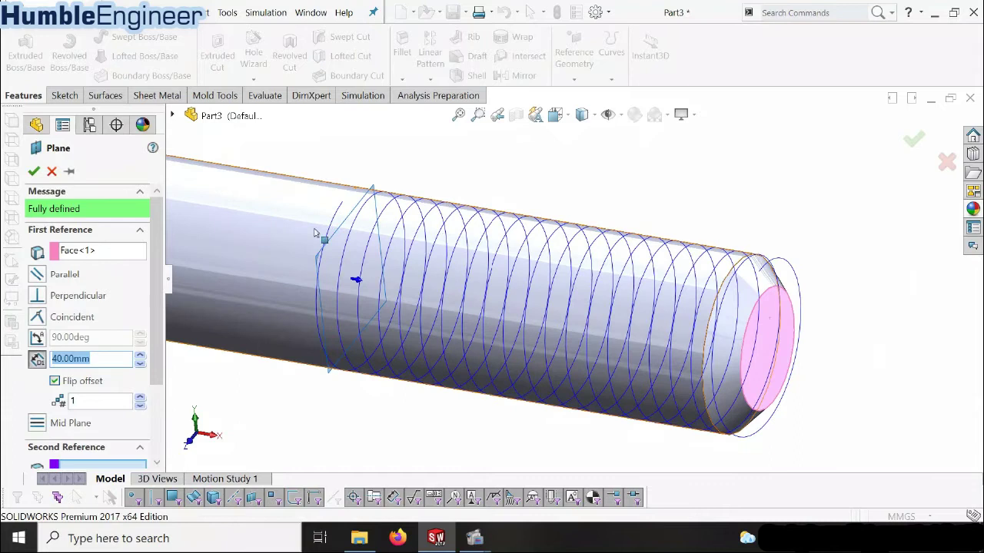
click(33, 172)
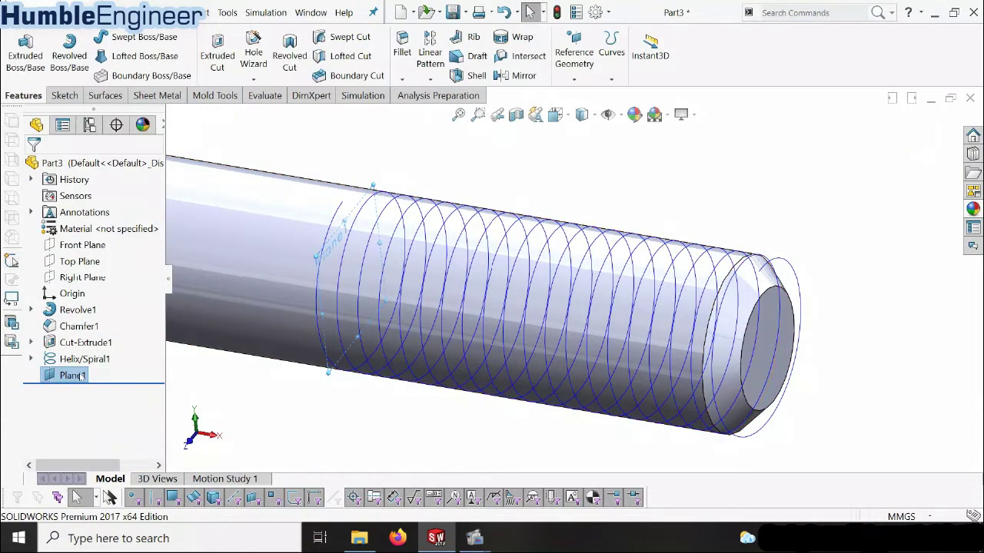
Start a sketch on the offset reference plane at the helix's inner end and orient the view normal to it
right_click(81, 376)
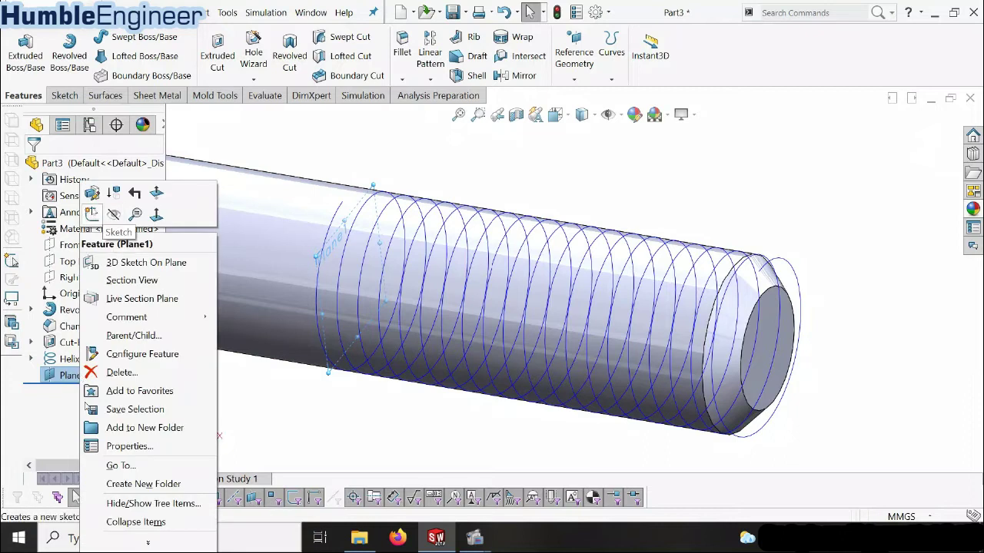
click(94, 214)
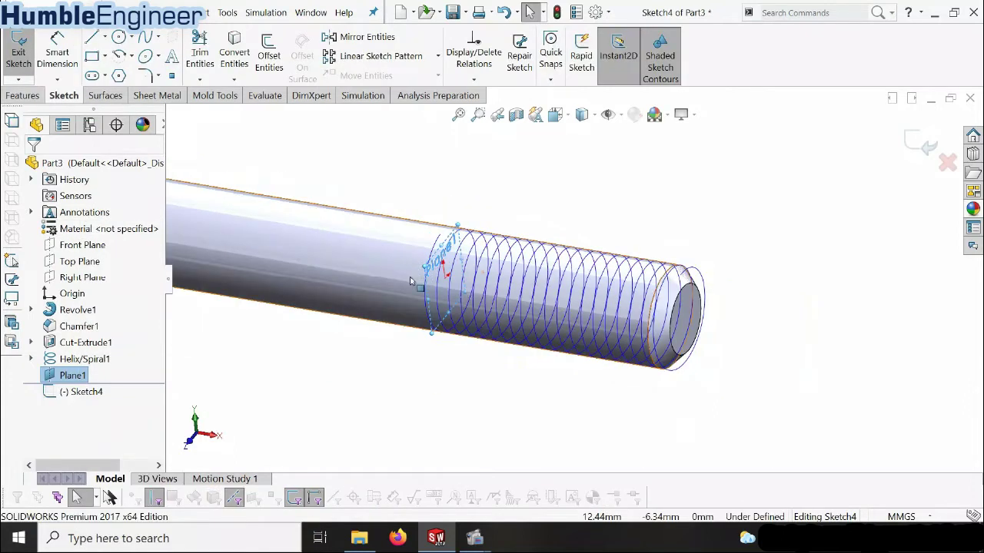
right_click(83, 392)
click(105, 308)
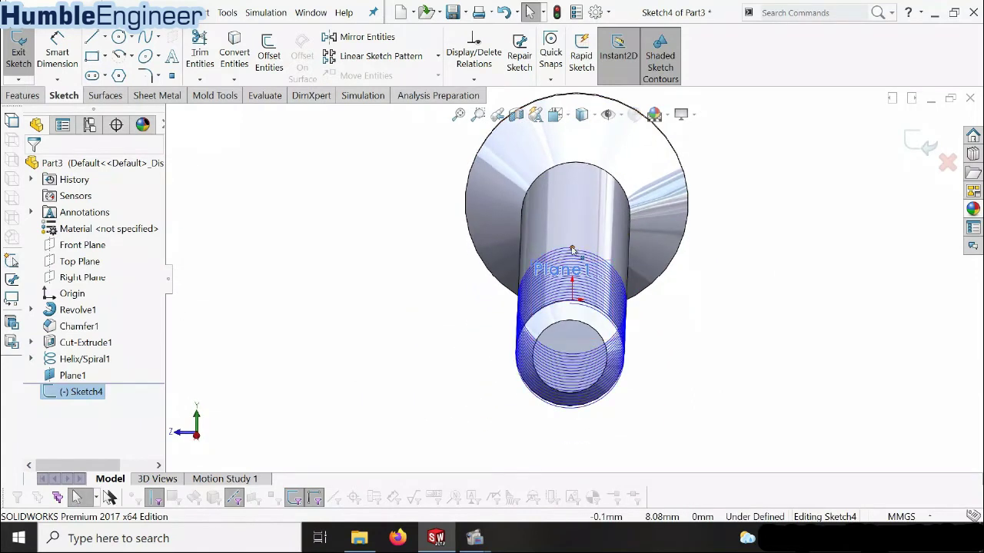
scroll(573, 250, down, 6)
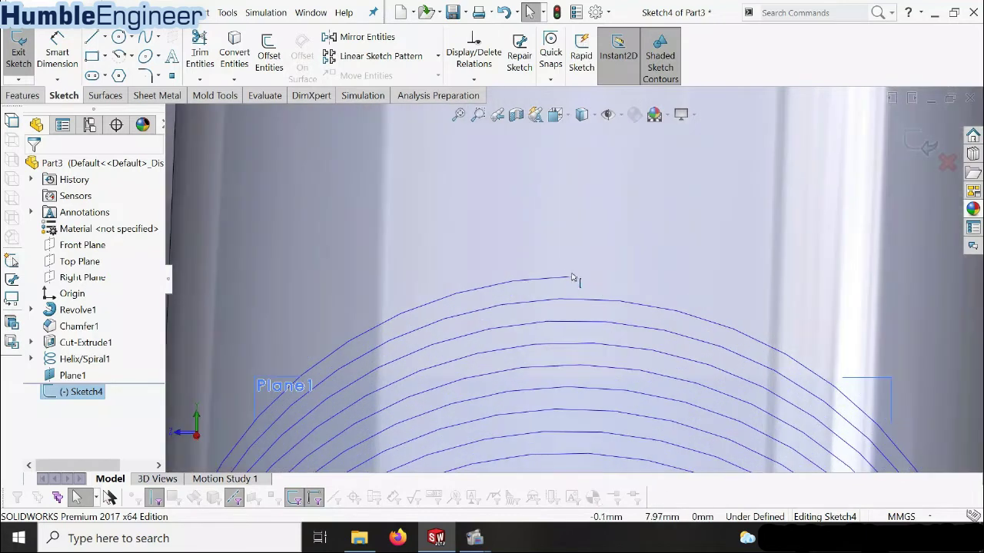
scroll(574, 283, up, 5)
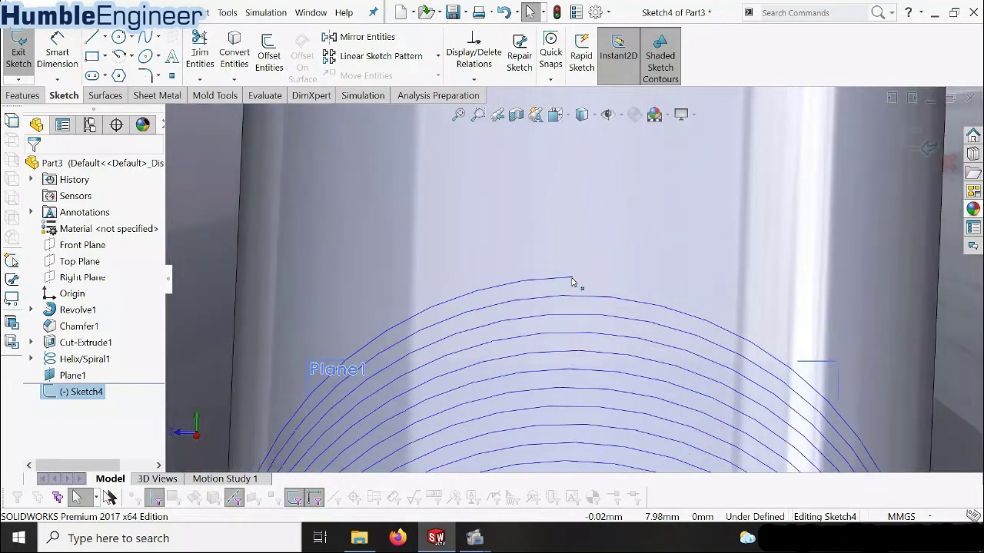
scroll(538, 292, up, 8)
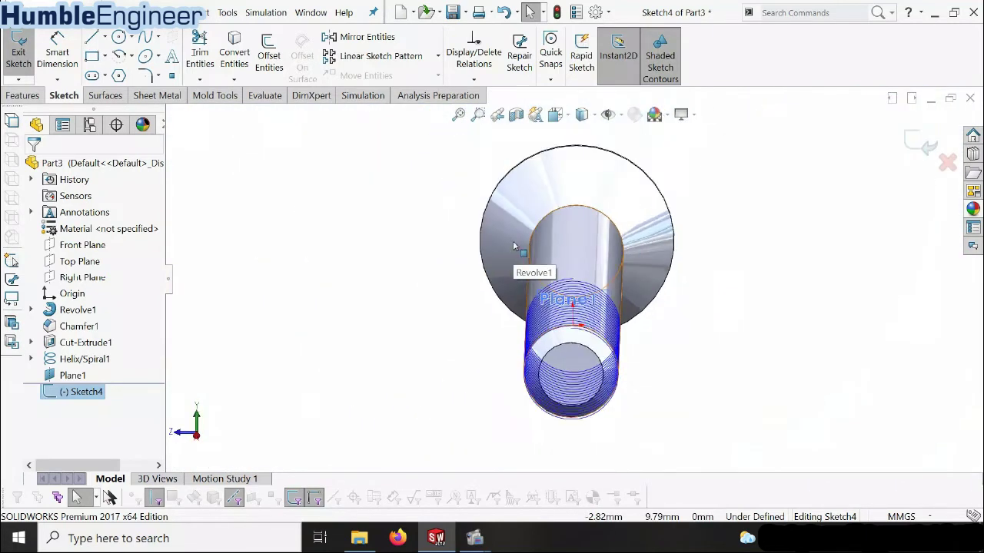
right_click(71, 396)
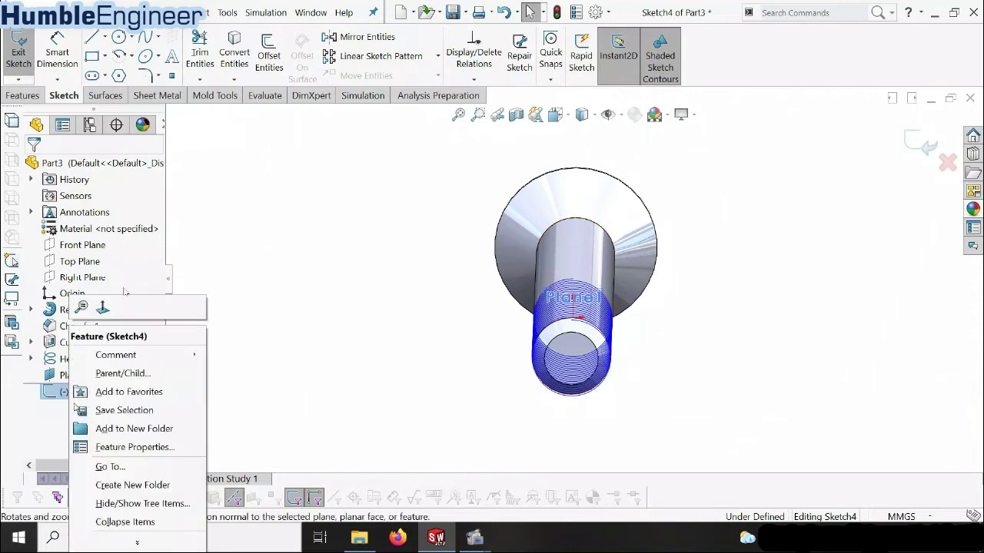
click(101, 309)
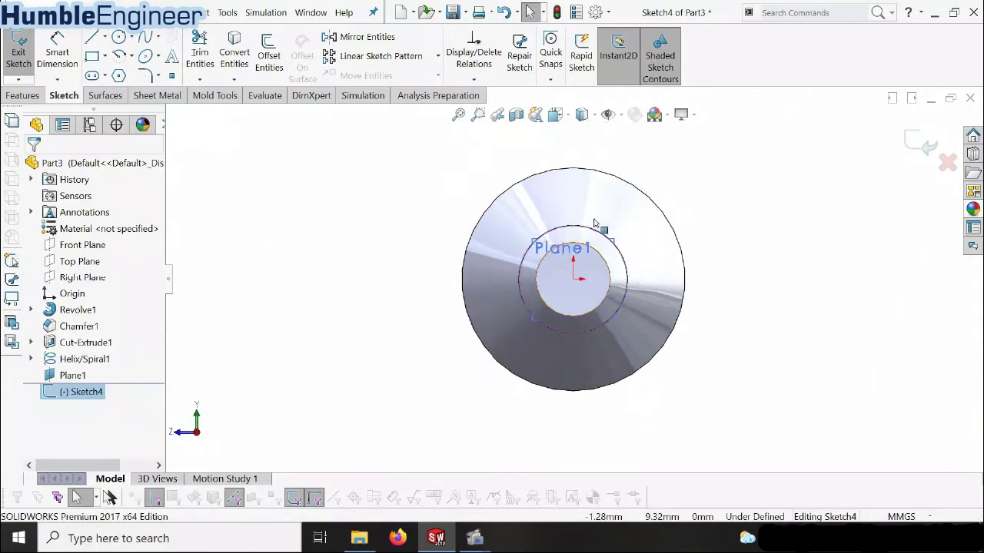
Sketch a centerpoint arc of about 12.4 mm radius outside the shank's circular outline
scroll(571, 276, down, 2)
scroll(571, 276, down, 2)
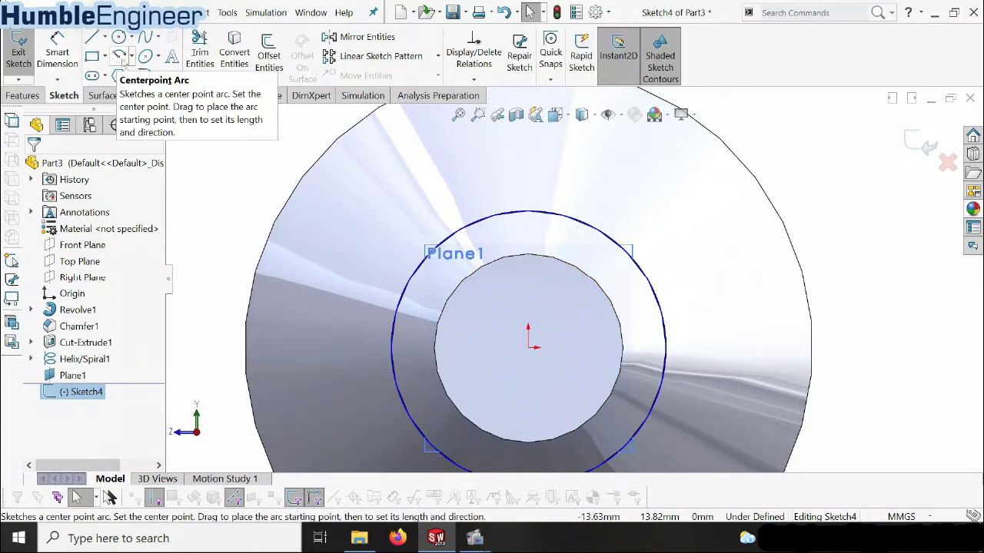
click(123, 62)
scroll(615, 325, up, 2)
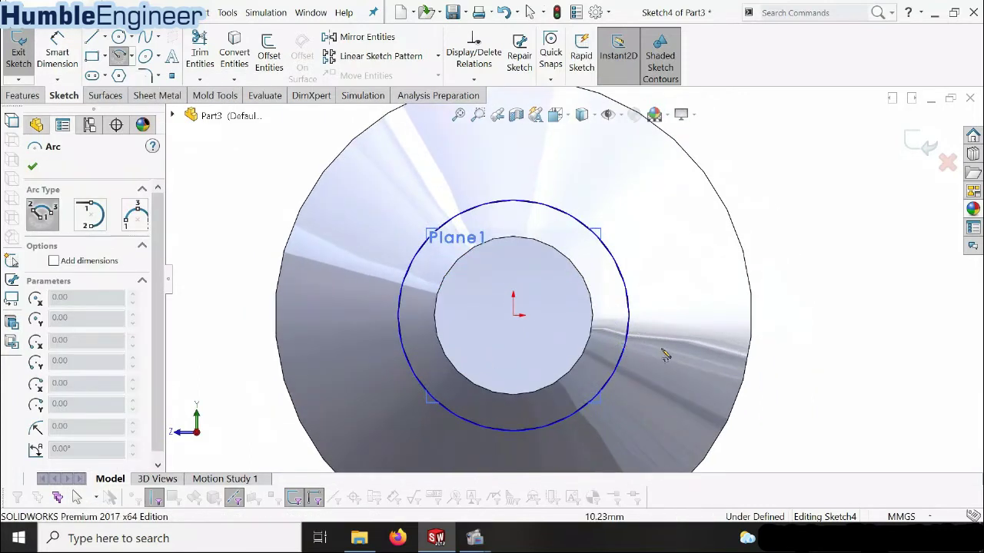
click(640, 366)
click(641, 188)
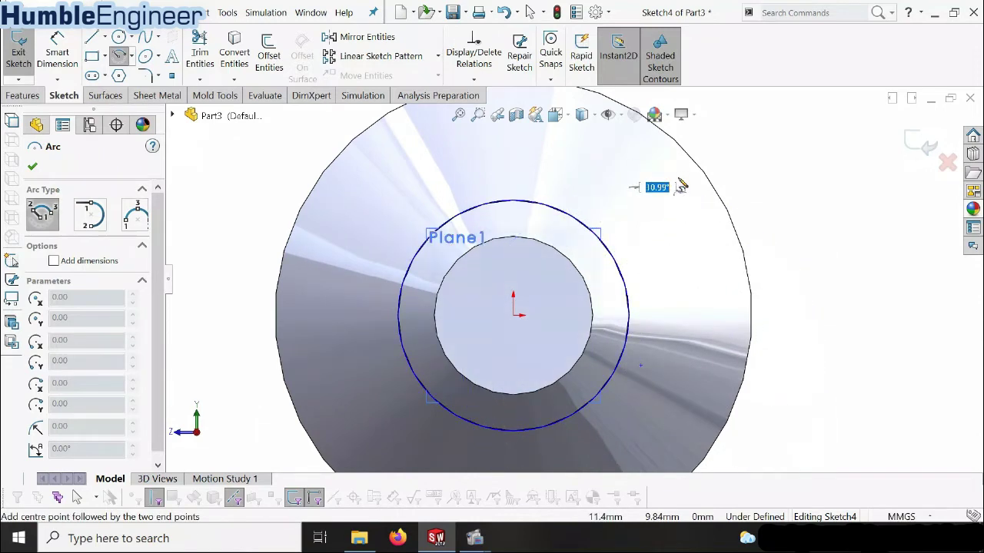
click(748, 198)
scroll(702, 248, up, 2)
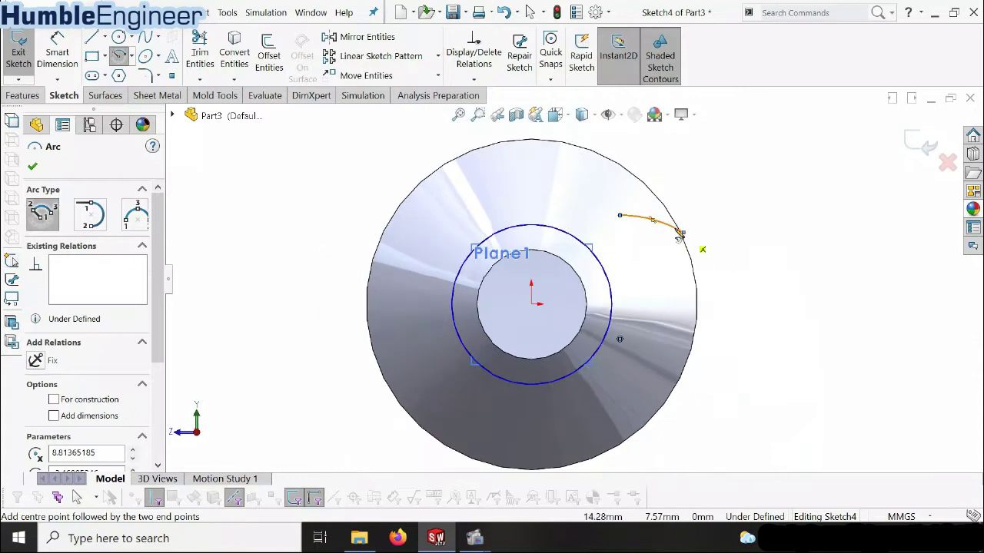
scroll(604, 237, down, 4)
key(Escape)
Add a Pierce relation between the arc's start point and the helix
scroll(600, 237, up, 2)
mouse_move(520, 255)
middle_down()
mouse_move(500, 292)
mouse_move(512, 212)
middle_up()
scroll(512, 212, down, 1)
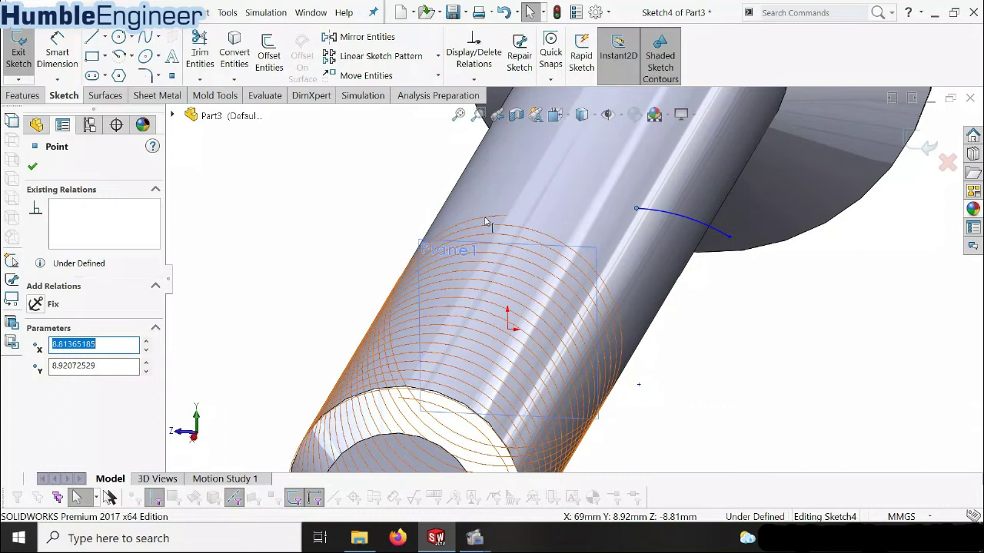
ctrl+click(484, 222)
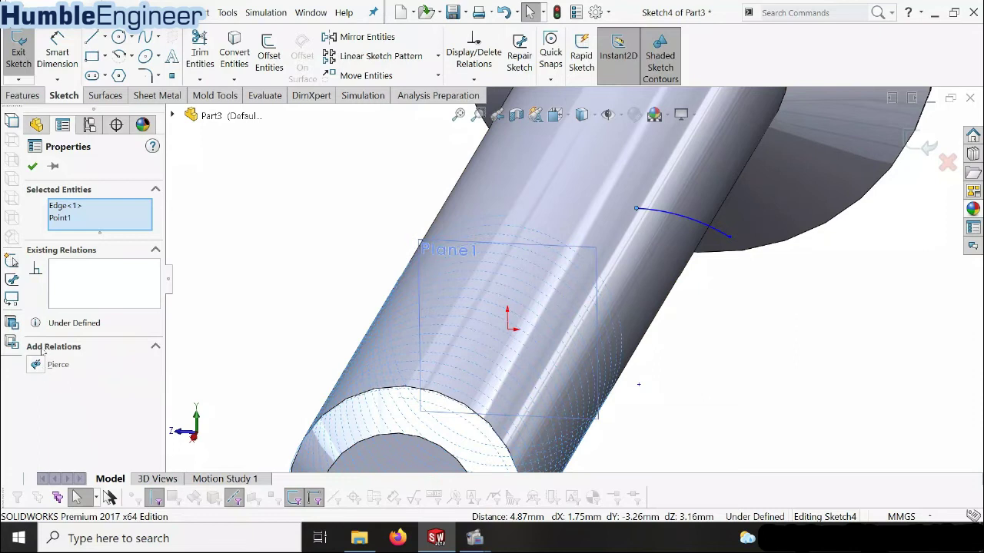
click(39, 366)
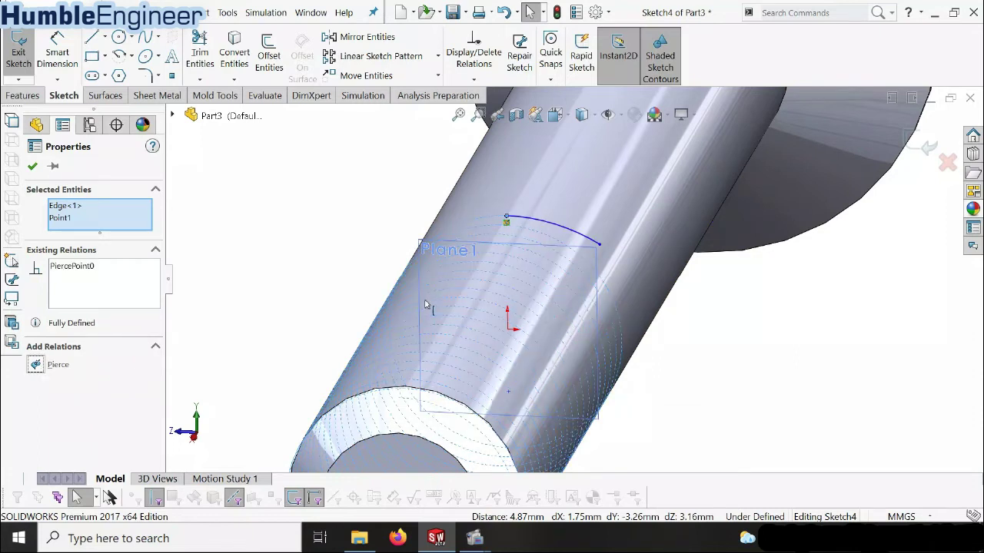
key(Escape)
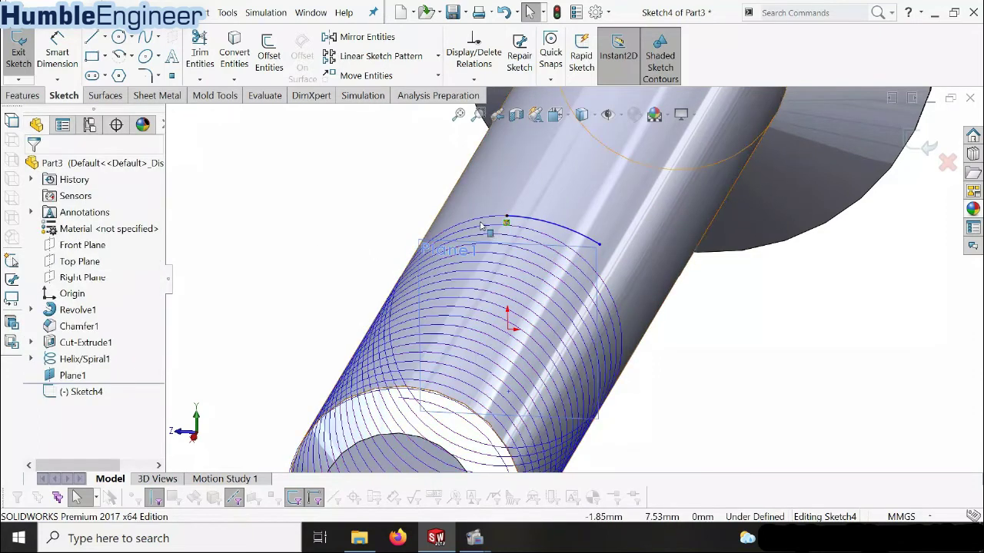
Make the arc tangent to the shank's circular edge at the head
middle_drag(496, 227, 555, 245)
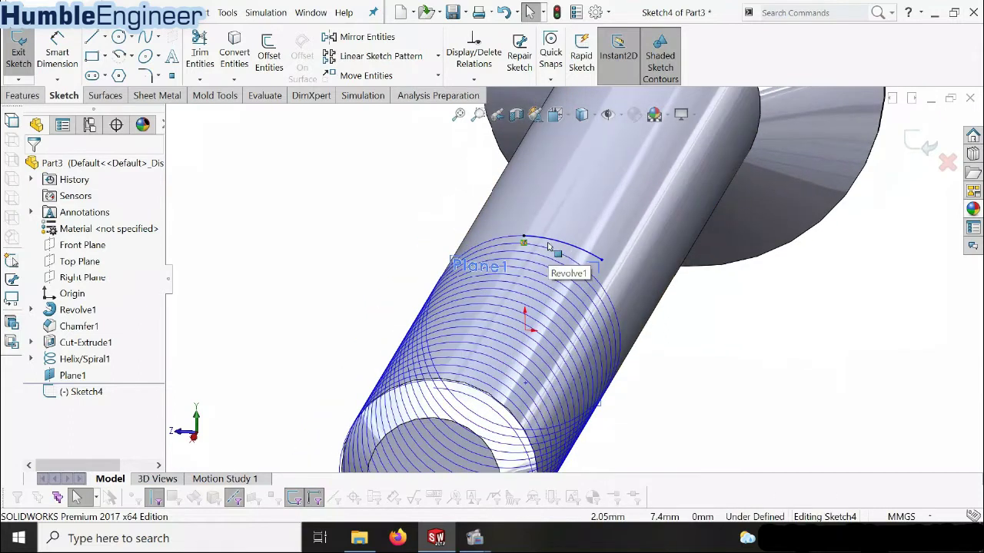
click(556, 242)
scroll(542, 285, up, 4)
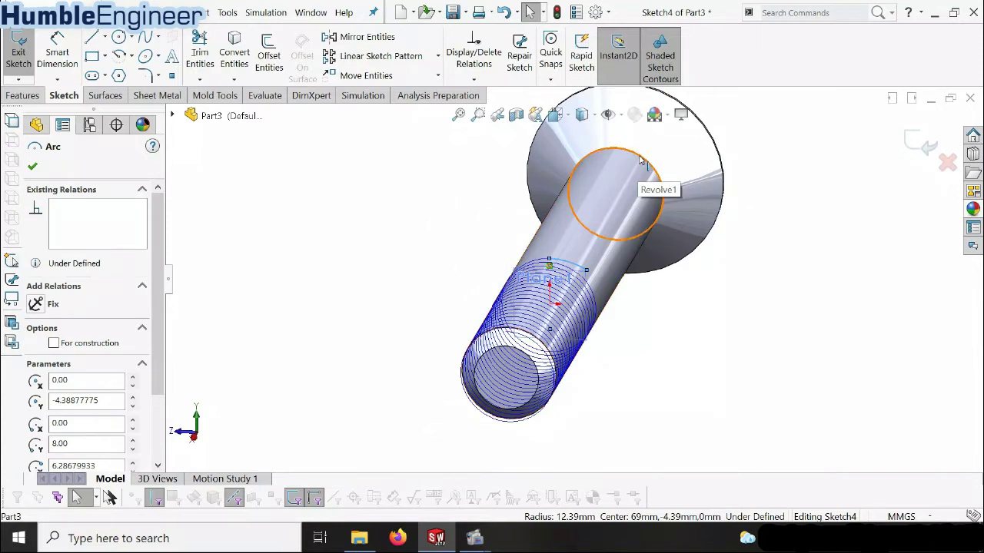
ctrl+click(641, 159)
click(36, 383)
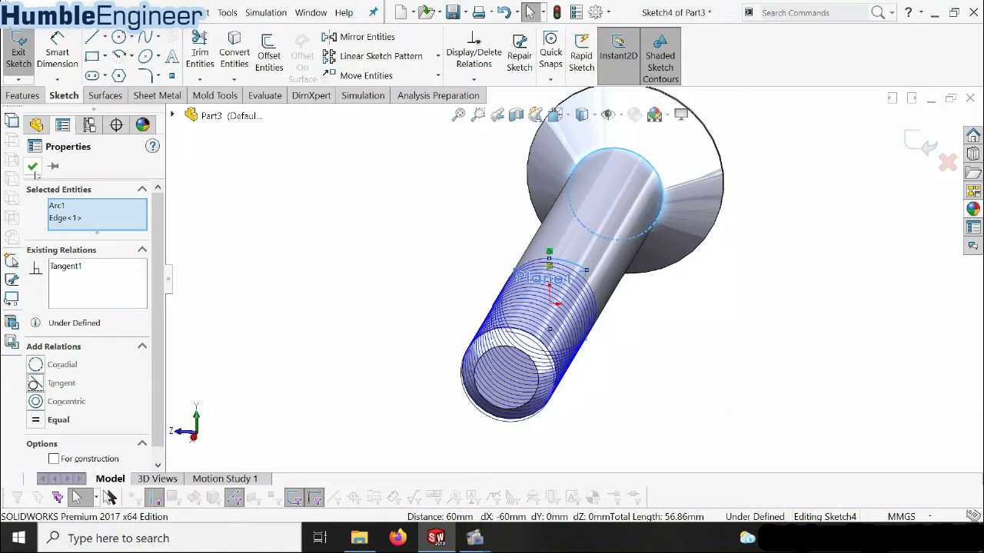
click(32, 166)
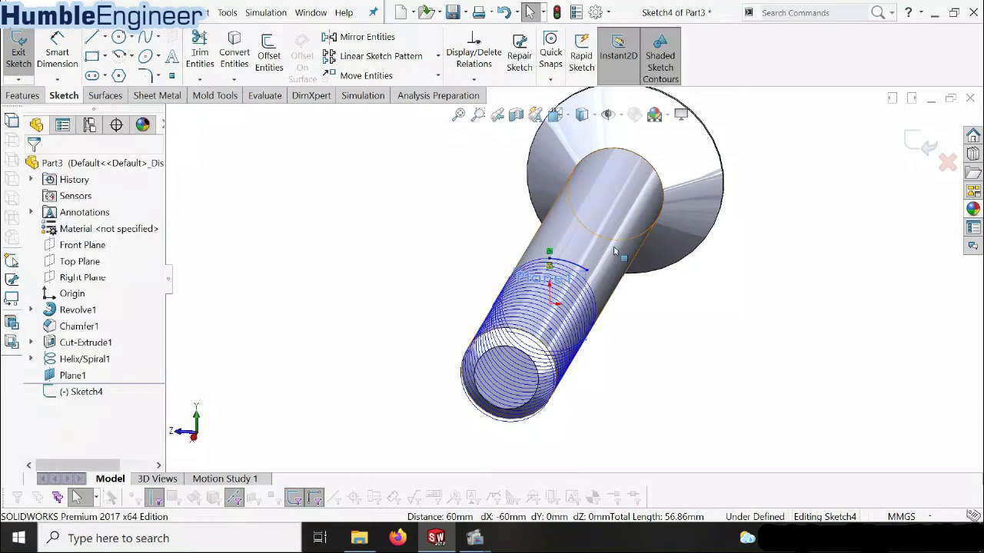
scroll(614, 251, down, 3)
click(492, 292)
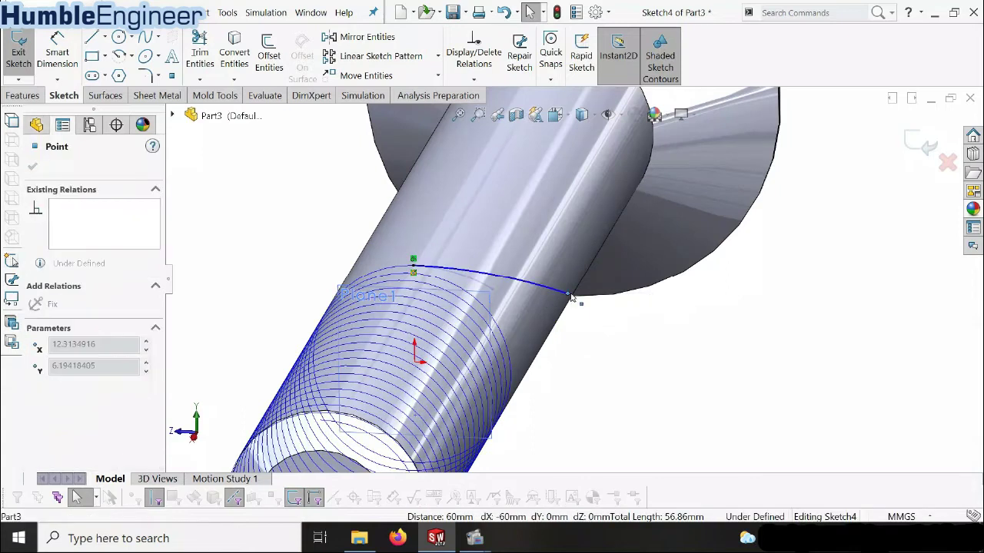
scroll(605, 352, up, 2)
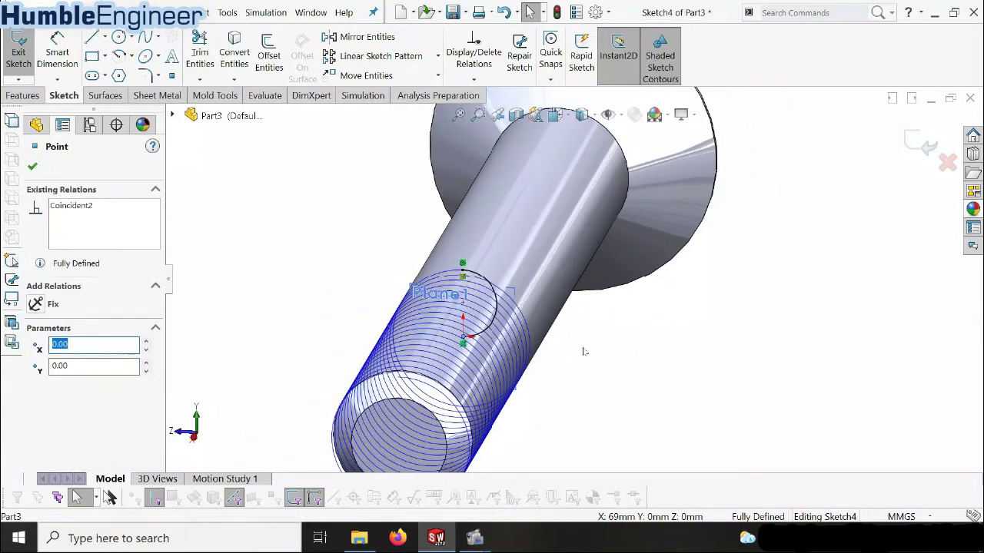
scroll(519, 340, down, 1)
key(ctrl+z)
Move the arc's free endpoint outward beyond the shank, giving the arc a radius of about 51 mm
click(517, 276)
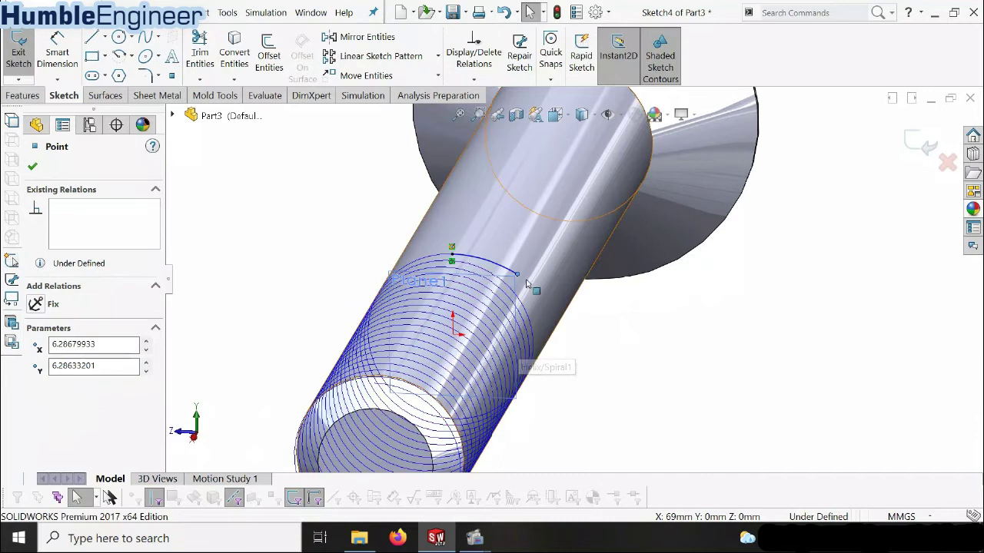
drag(517, 278, 627, 290)
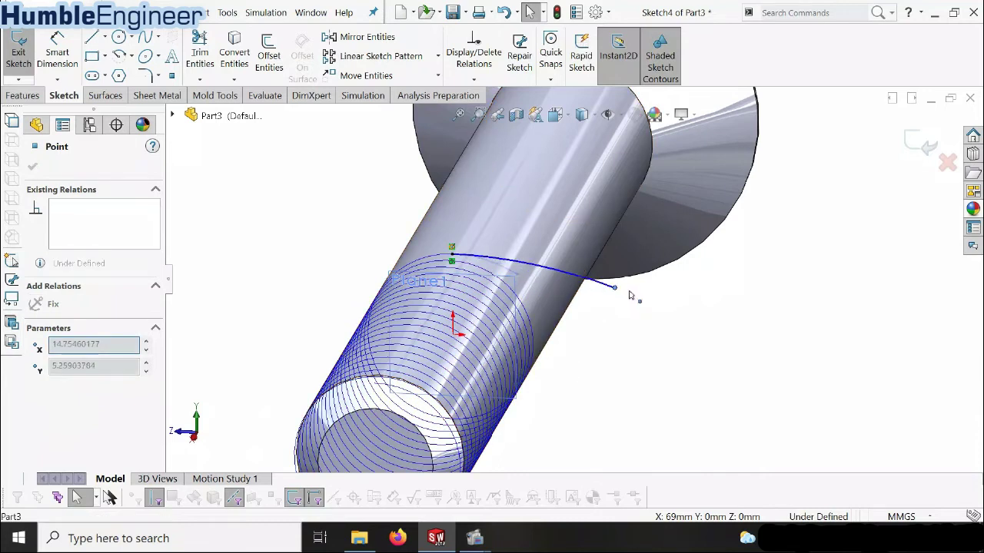
click(637, 340)
scroll(637, 341, up, 1)
Dimension the arc's radius to 30 mm and exit the sketch
click(57, 48)
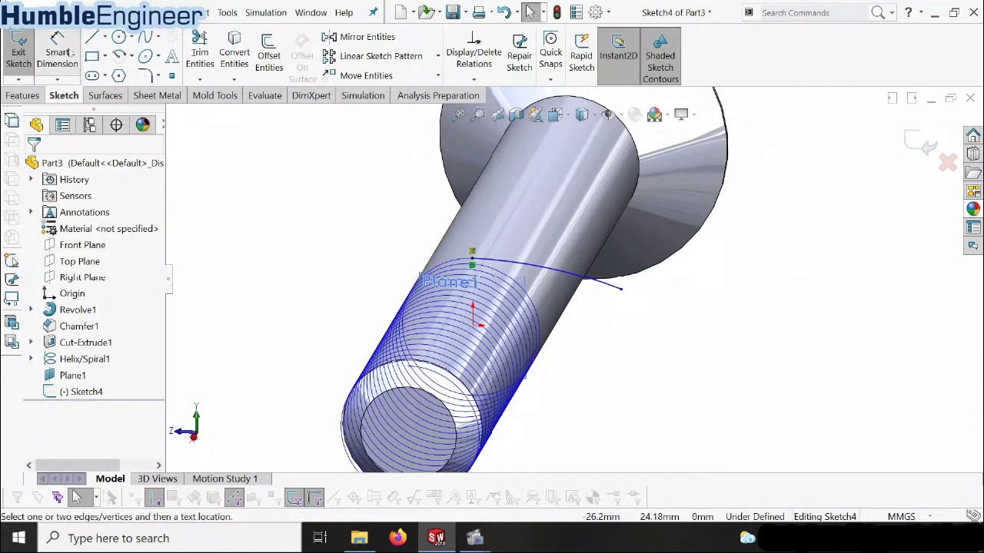
click(570, 278)
click(516, 315)
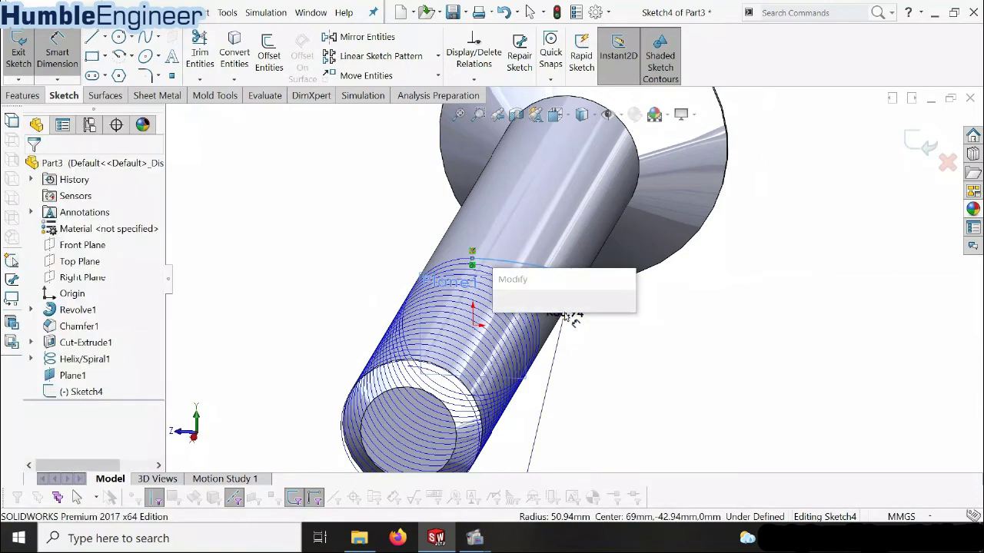
text(30)
key(Return)
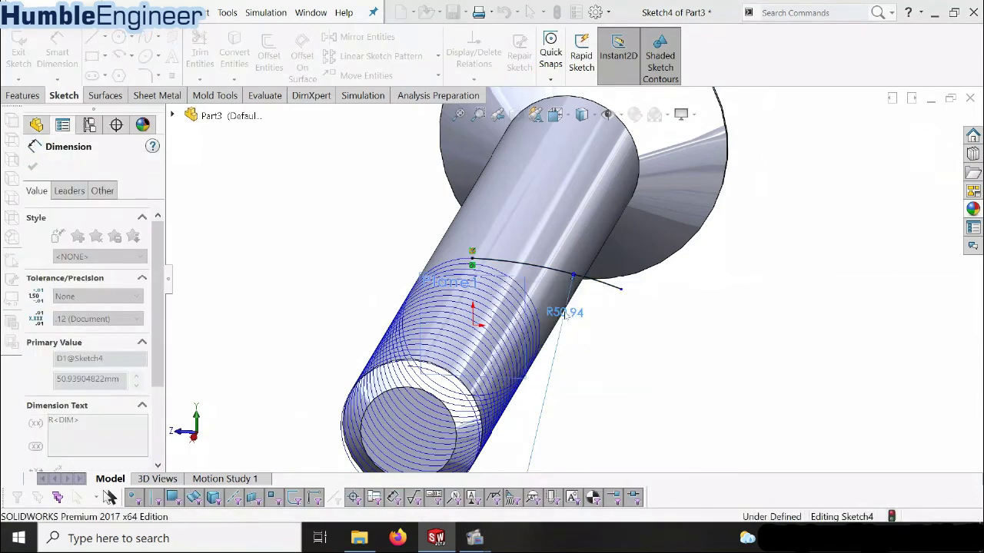
middle_drag(548, 231, 538, 353)
scroll(422, 388, down, 2)
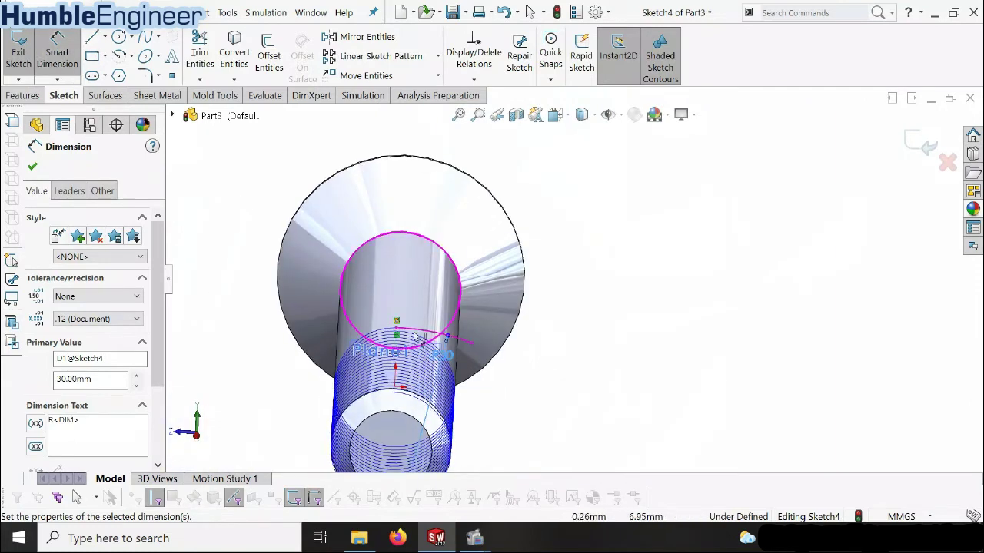
scroll(409, 354, down, 2)
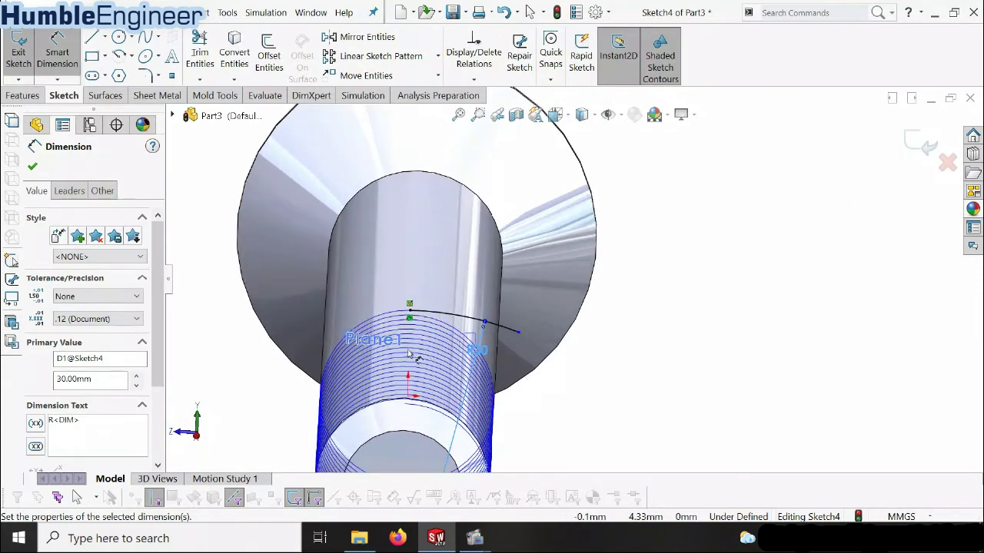
scroll(486, 366, up, 4)
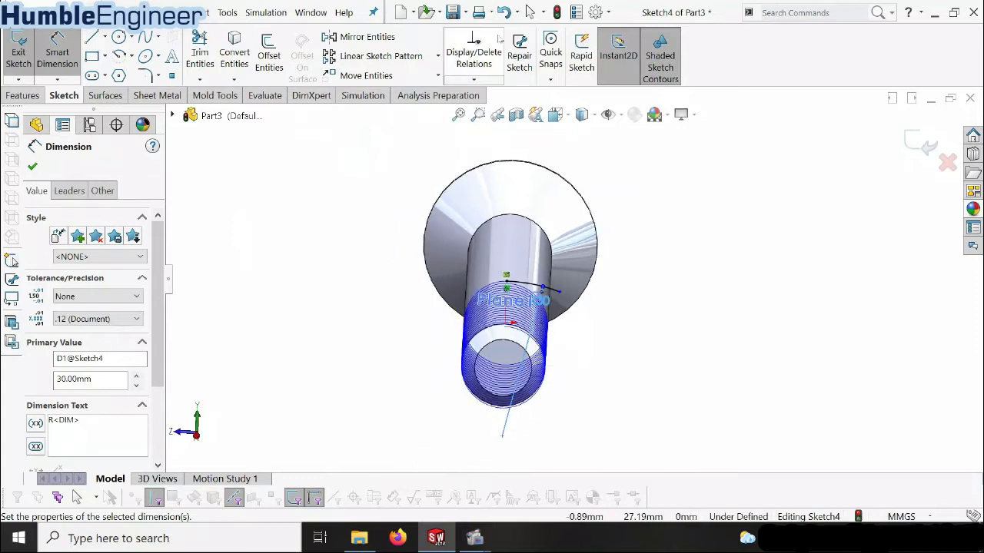
scroll(699, 265, up, 1)
click(701, 204)
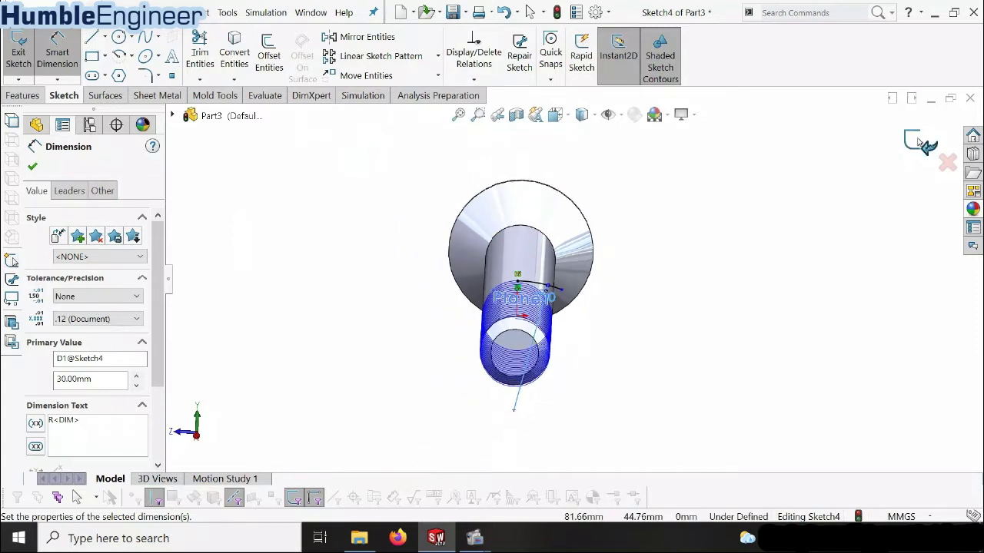
mouse_move(702, 209)
middle_down()
mouse_move(640, 308)
mouse_move(559, 323)
mouse_move(538, 342)
middle_up()
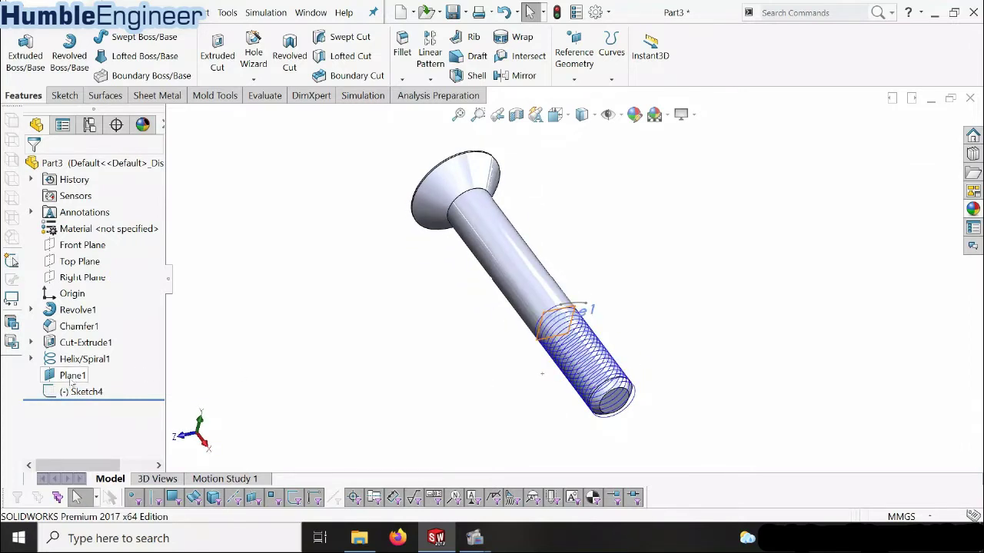
Hide the offset reference plane and select the arc sketch at the helix's inner end
right_click(71, 381)
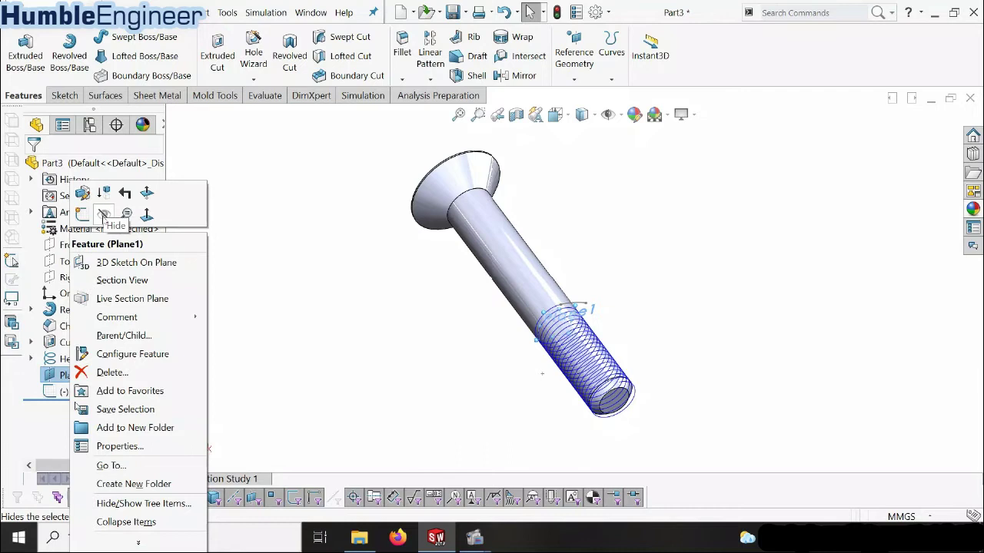
click(102, 214)
scroll(654, 326, down, 5)
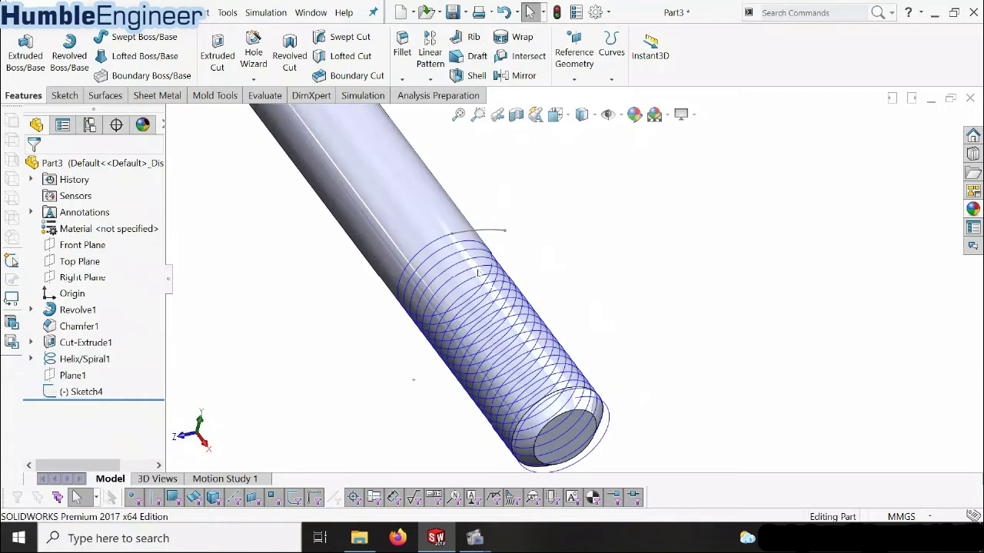
click(485, 235)
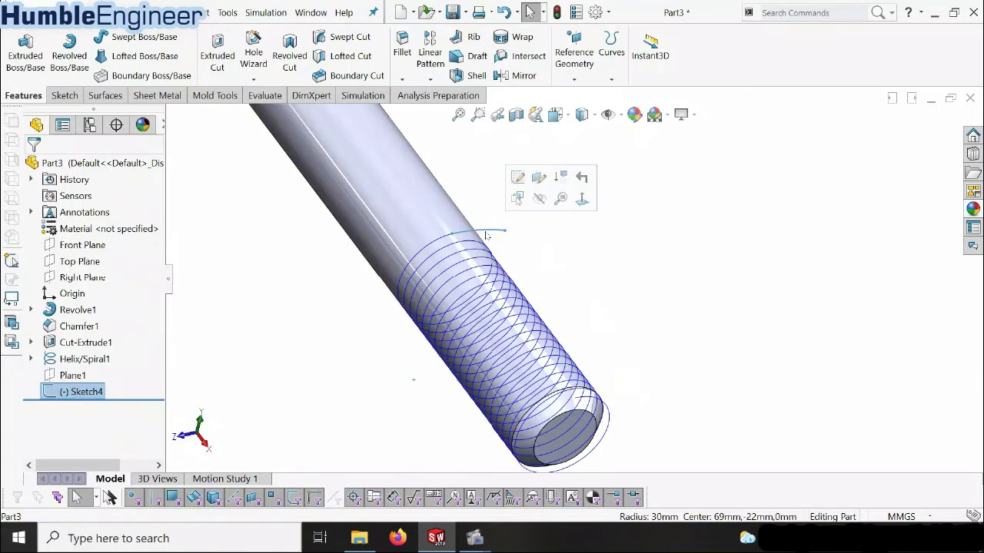
Join the thread's helix and the run-out arc sketch into one composite curve
ctrl+click(428, 250)
click(530, 267)
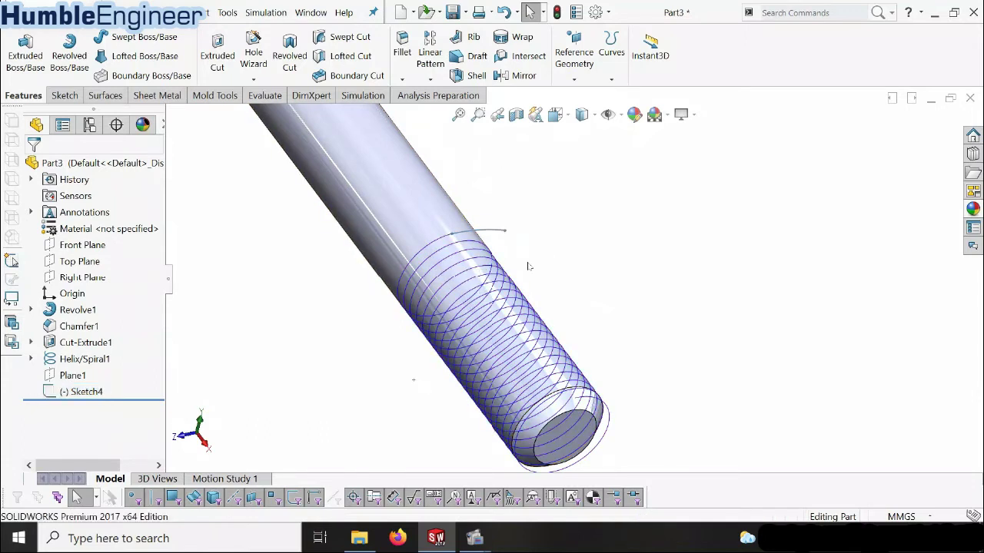
click(612, 79)
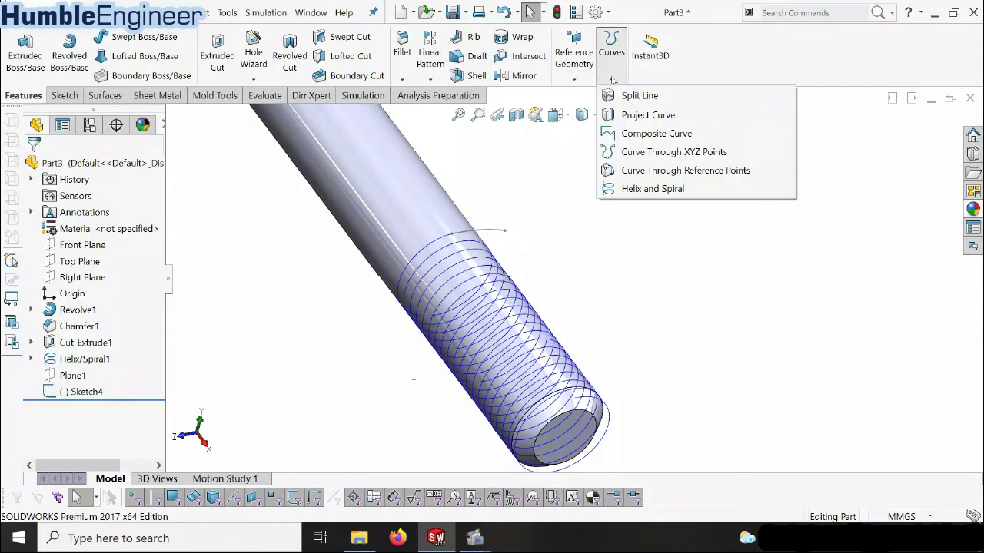
click(635, 137)
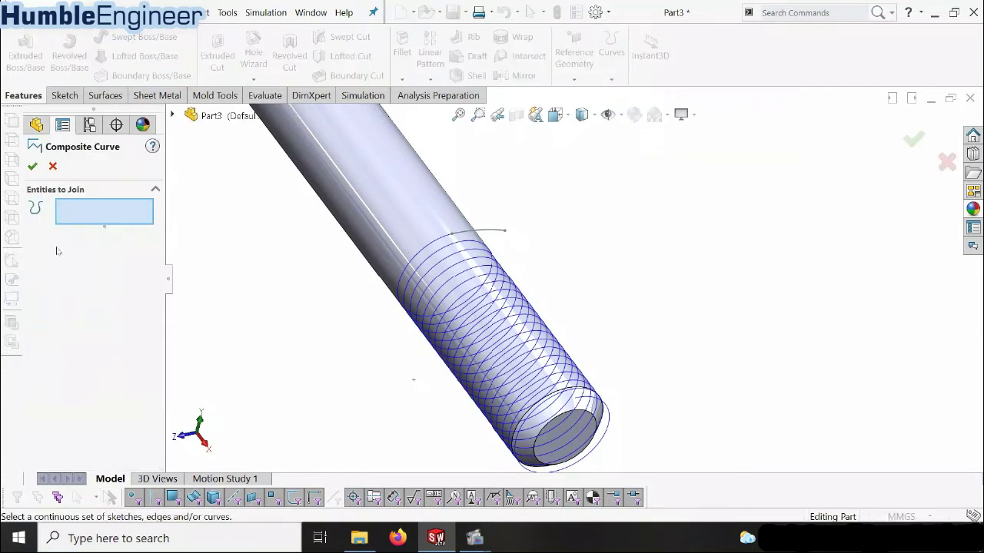
click(494, 234)
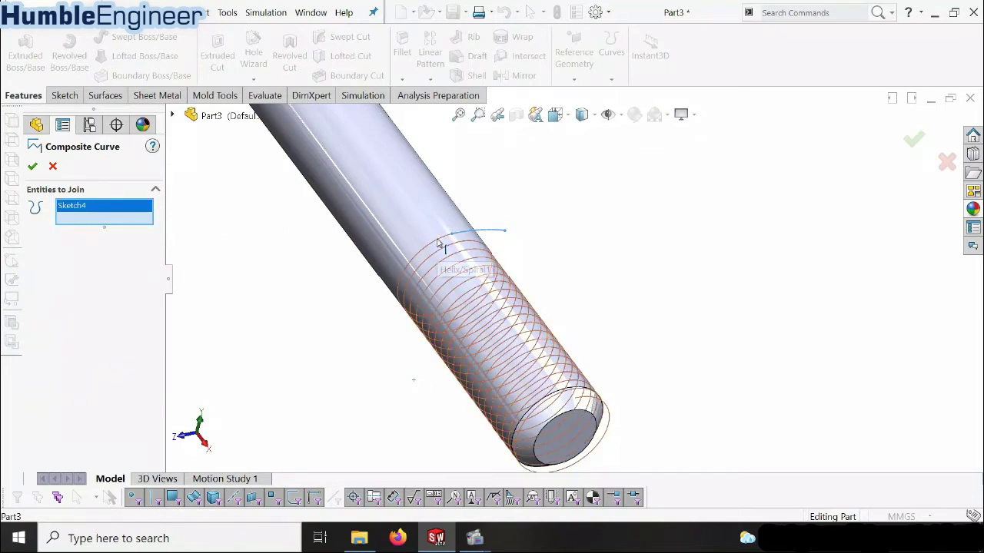
click(438, 246)
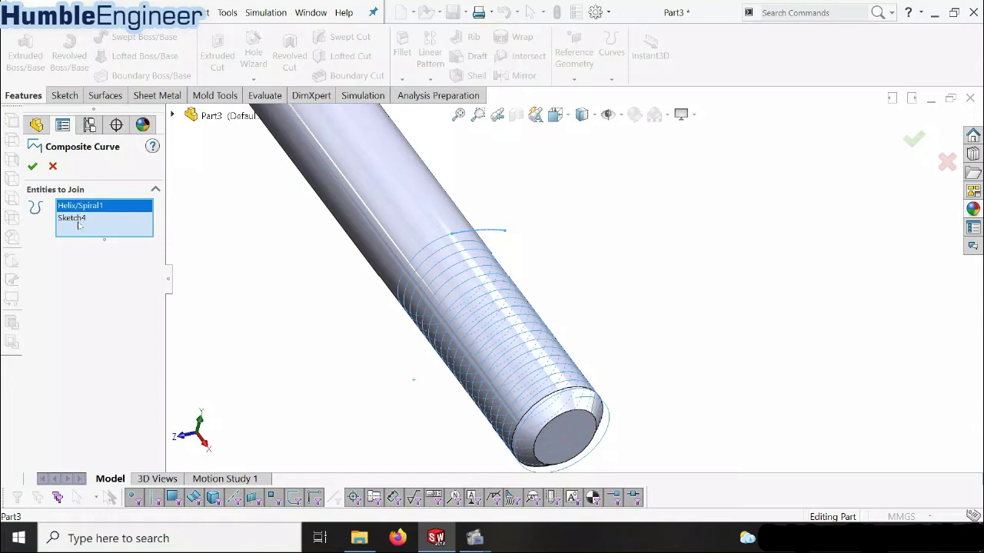
scroll(546, 258, up, 2)
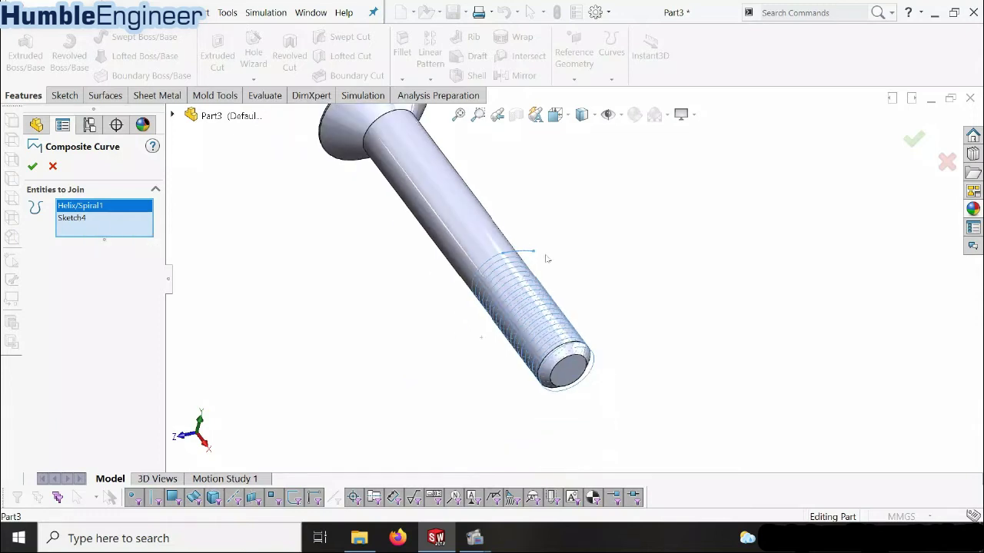
middle_drag(556, 298, 560, 281)
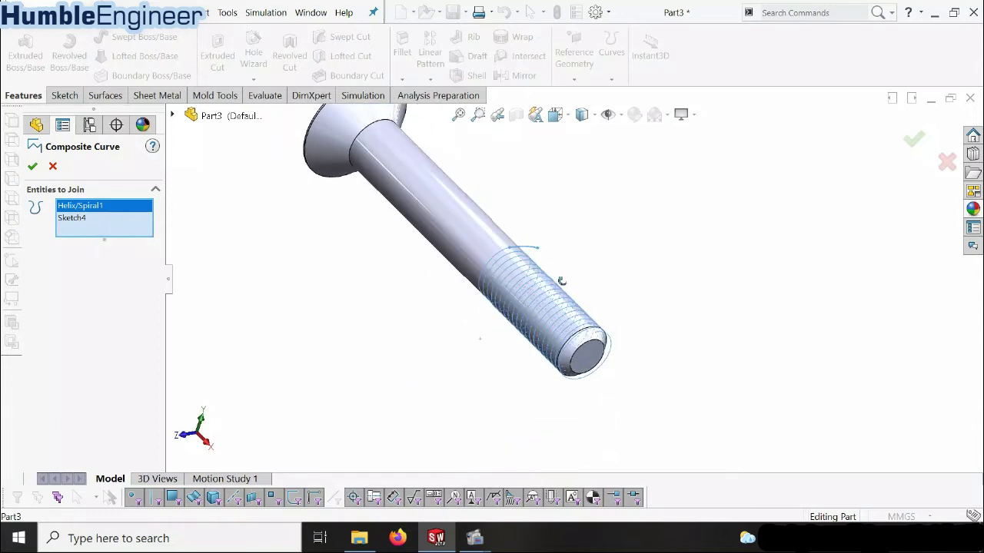
click(32, 167)
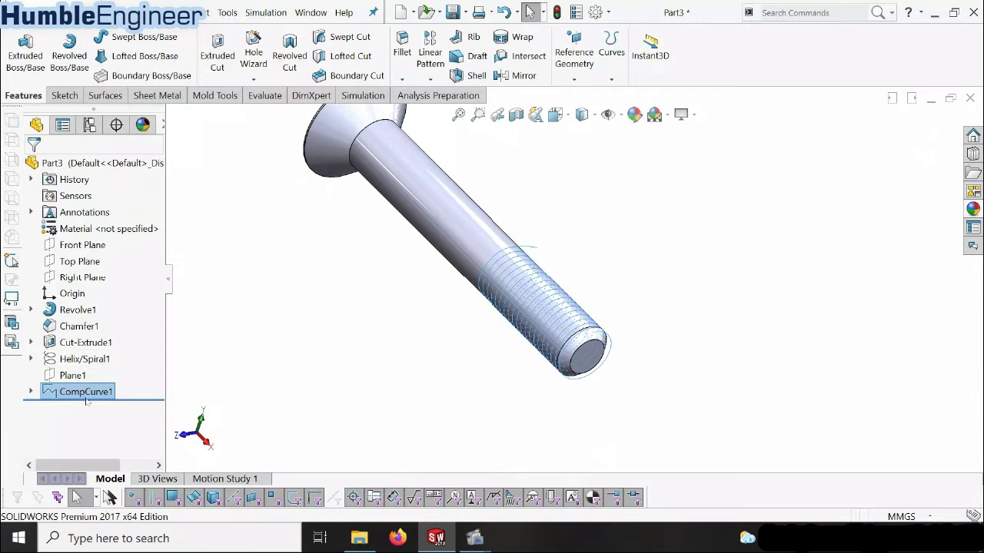
Examine the joined helix and run-out curve around the bolt's threaded end
scroll(561, 234, down, 3)
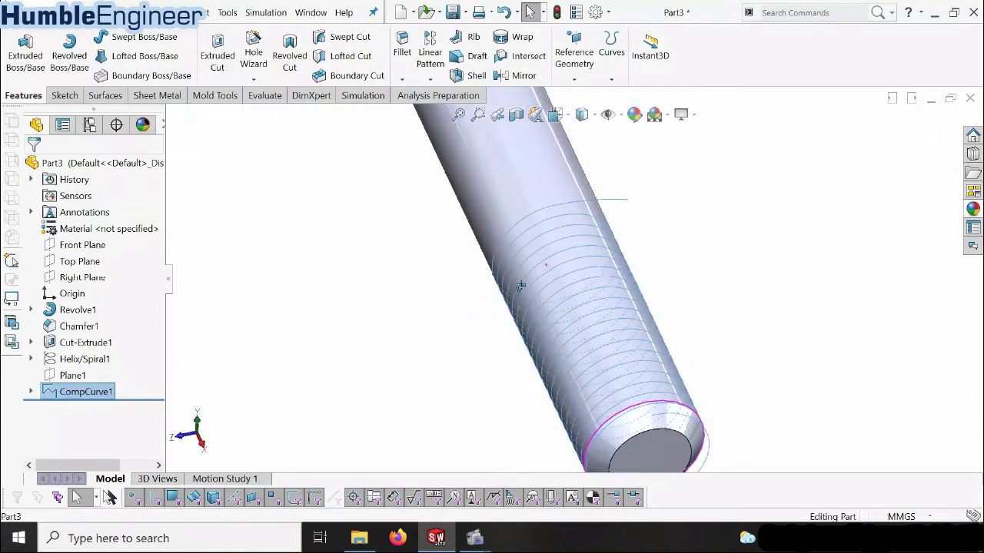
click(327, 311)
scroll(562, 285, up, 4)
scroll(541, 327, down, 2)
middle_drag(541, 327, 554, 284)
scroll(554, 284, up, 4)
scroll(546, 321, down, 4)
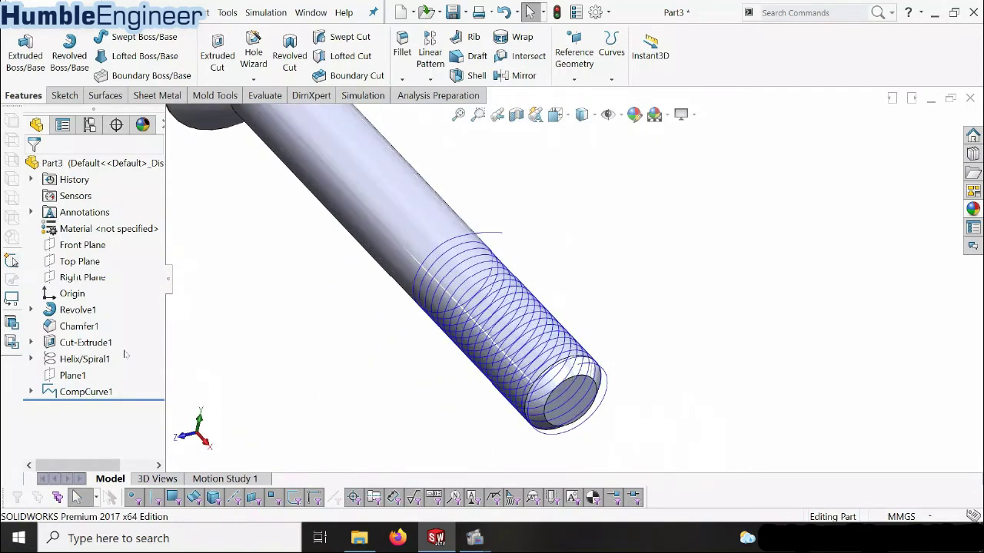
Start a new sketch on the Front Plane and view it face-on at the bolt's chamfered end
click(68, 246)
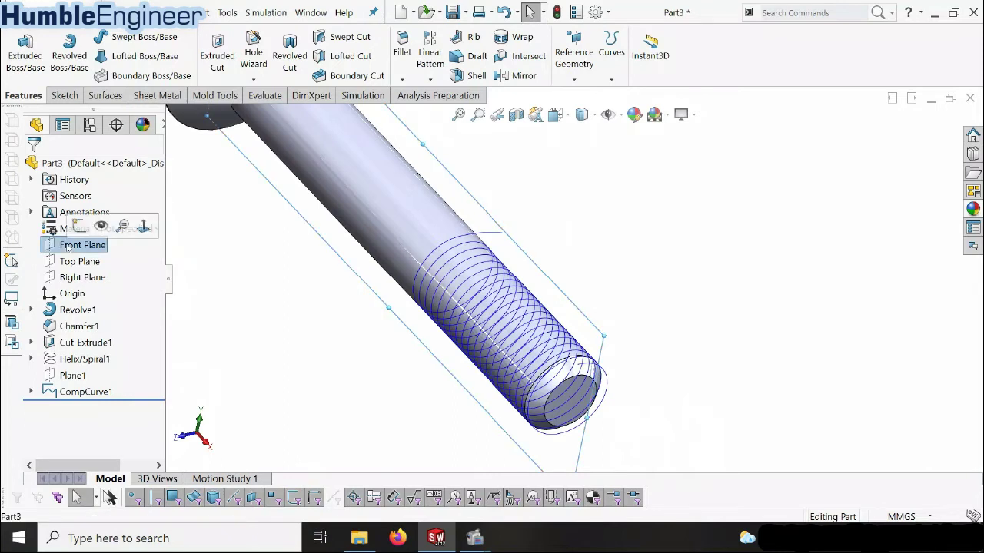
click(78, 225)
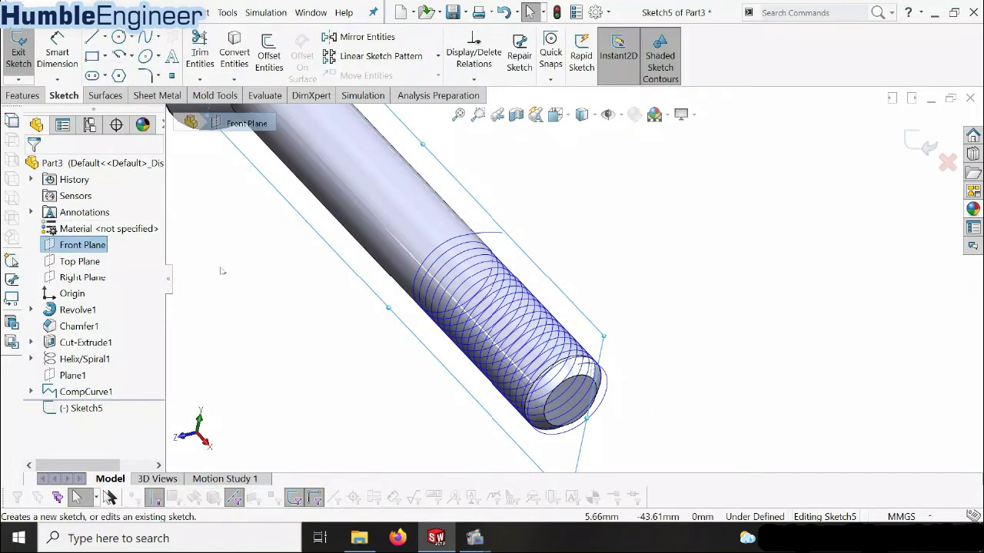
right_click(83, 413)
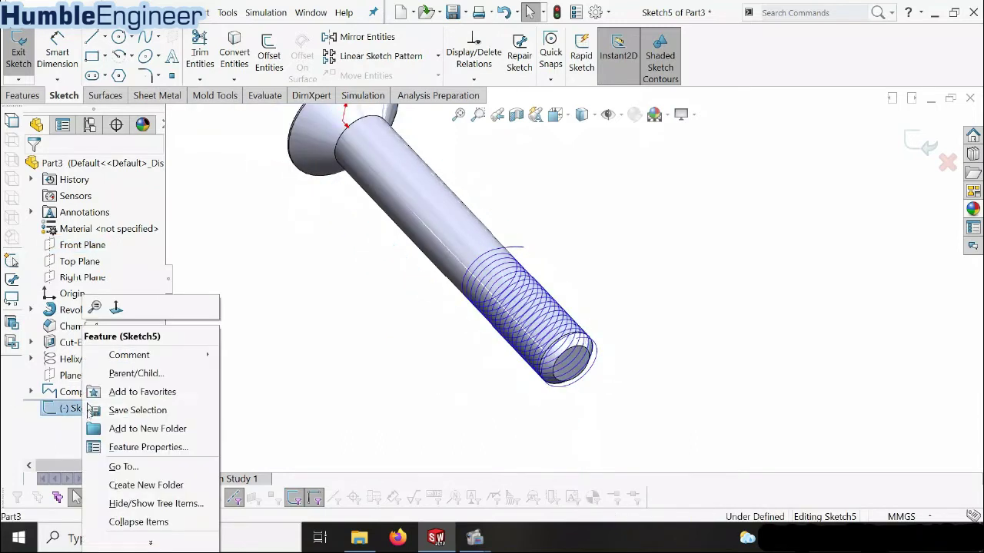
click(116, 307)
scroll(765, 284, down, 6)
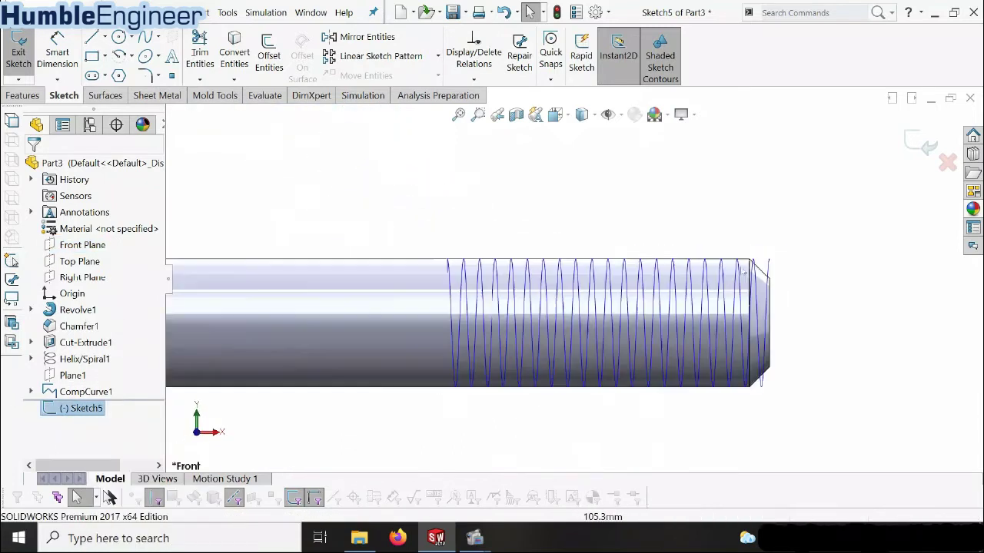
ctrl+middle_drag(718, 274, 635, 280)
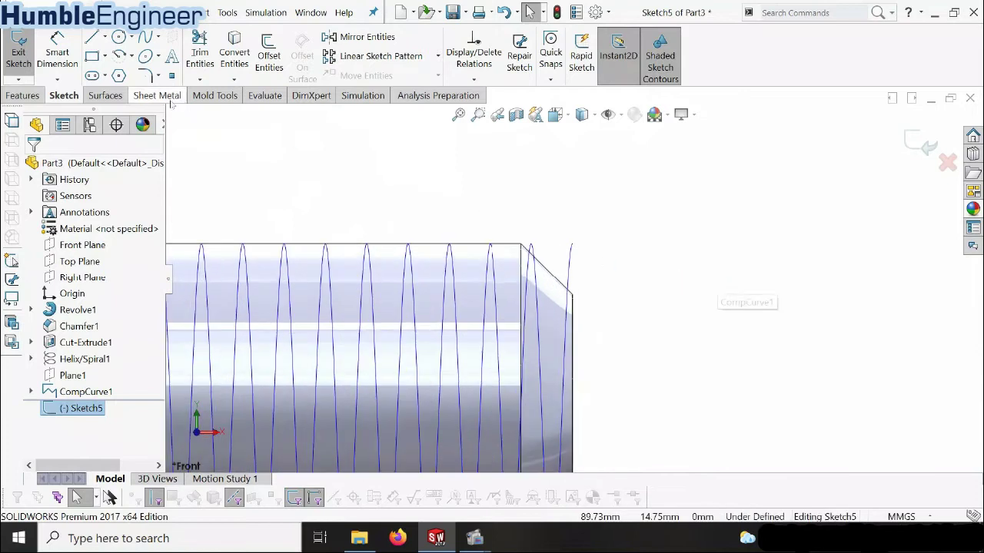
Draw a horizontal centerline outward from the centre of the bolt's end face
click(105, 37)
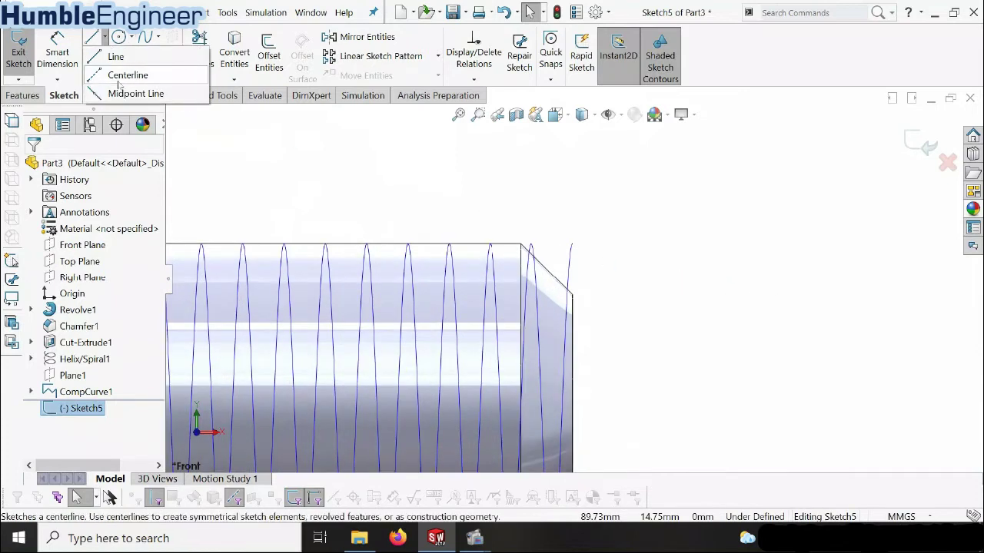
click(123, 72)
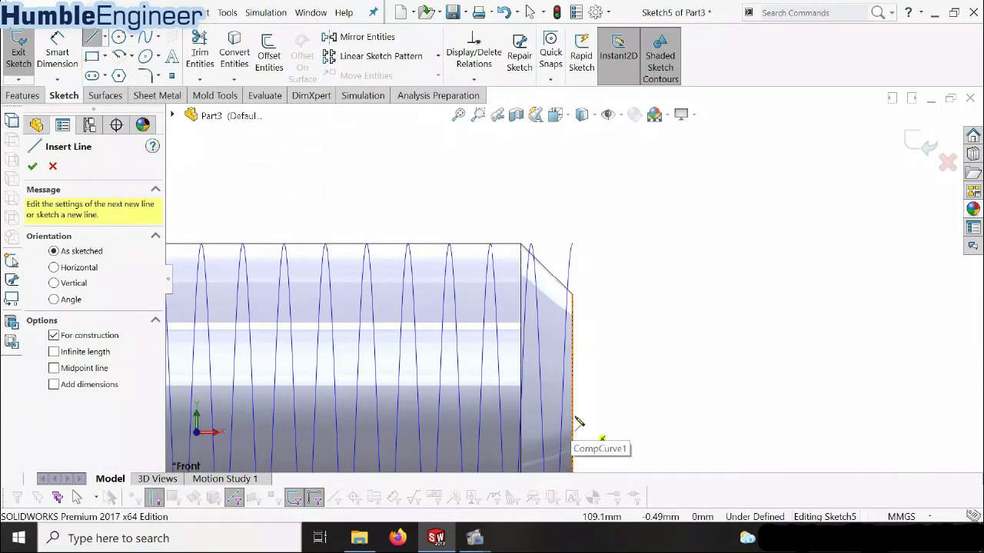
click(571, 408)
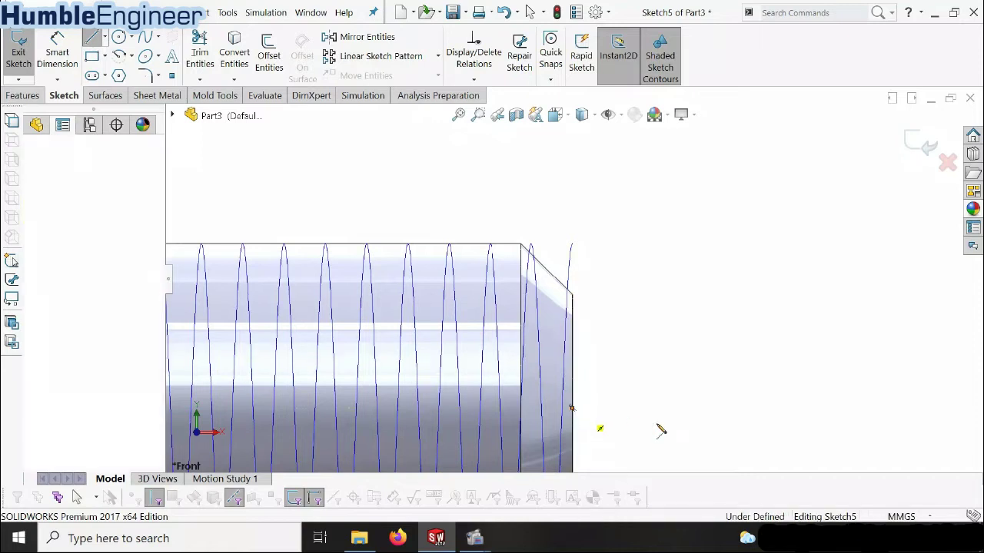
click(711, 409)
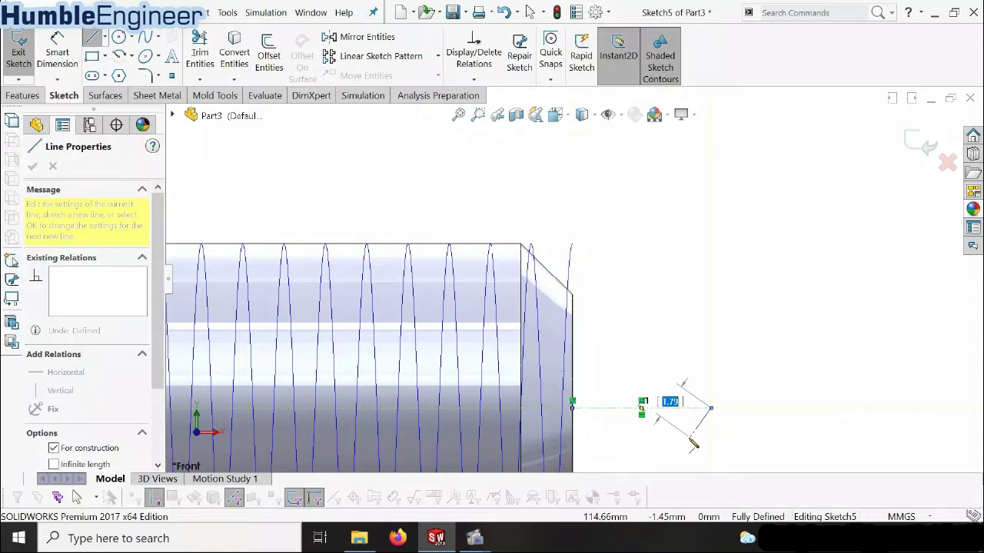
key(Escape)
middle_drag(683, 408, 664, 295)
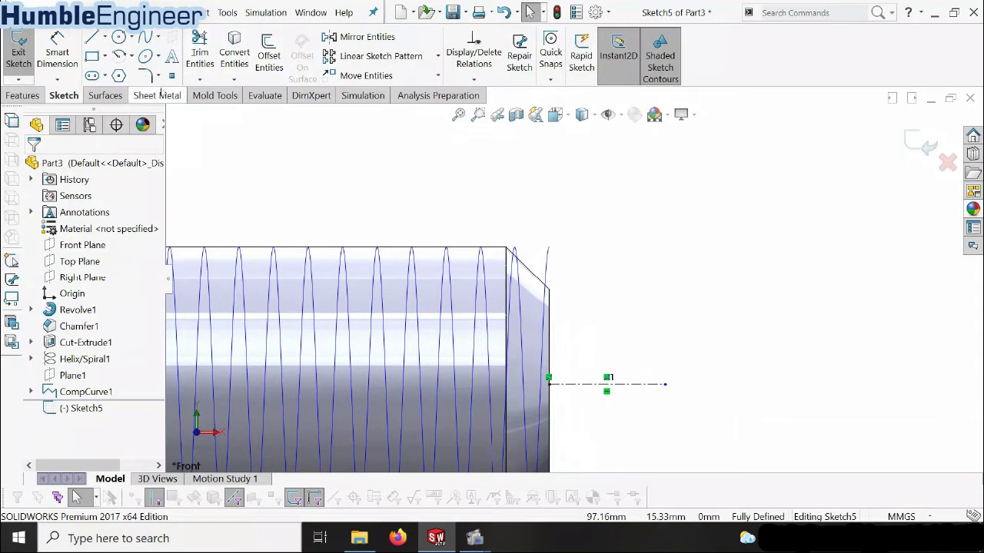
Draw a short vertical centerline beyond the bolt's end face, above the horizontal centerline
click(102, 40)
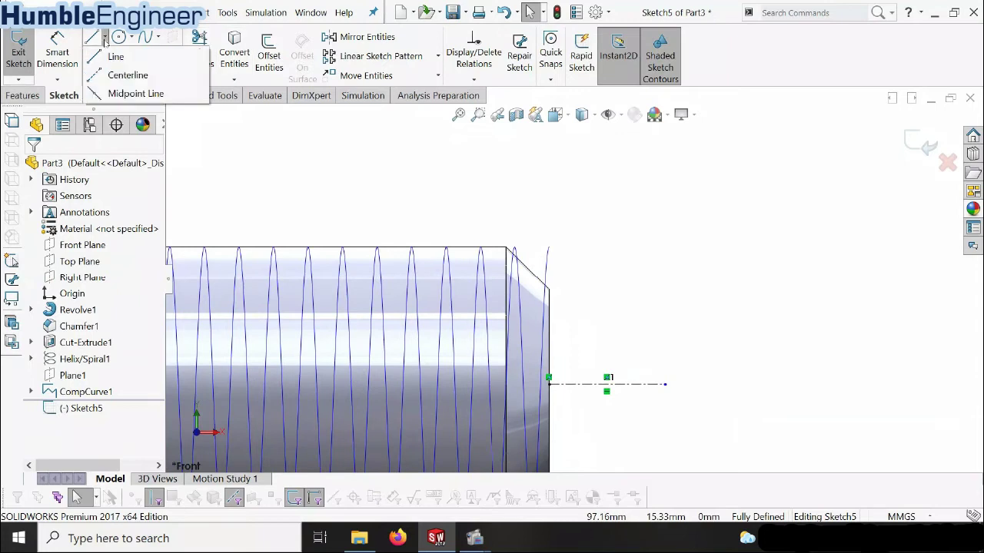
click(100, 75)
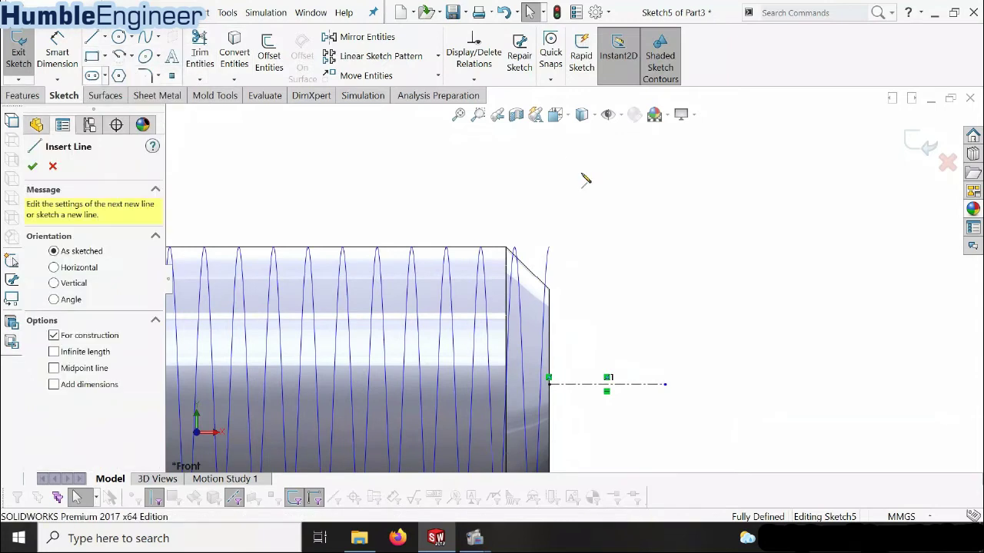
click(601, 229)
click(598, 292)
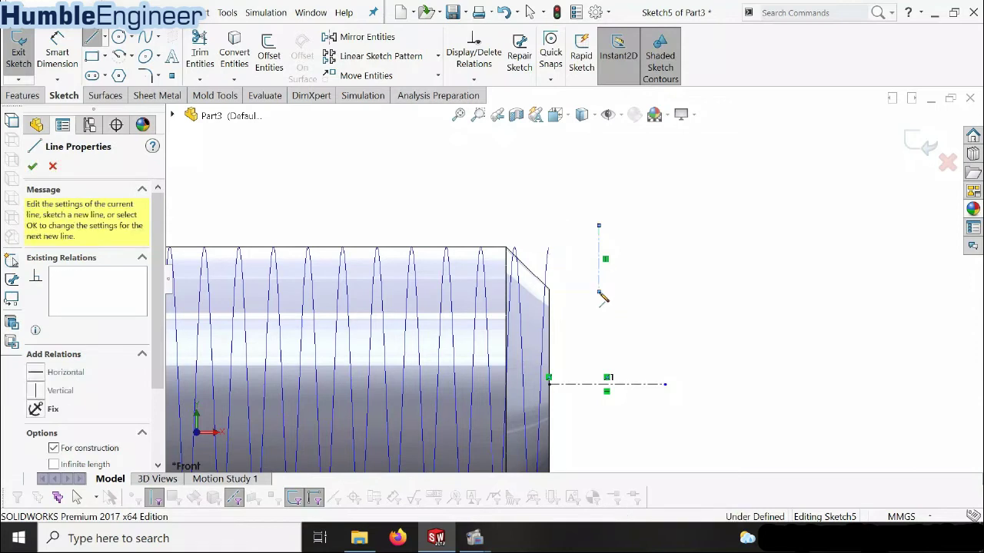
key(Escape)
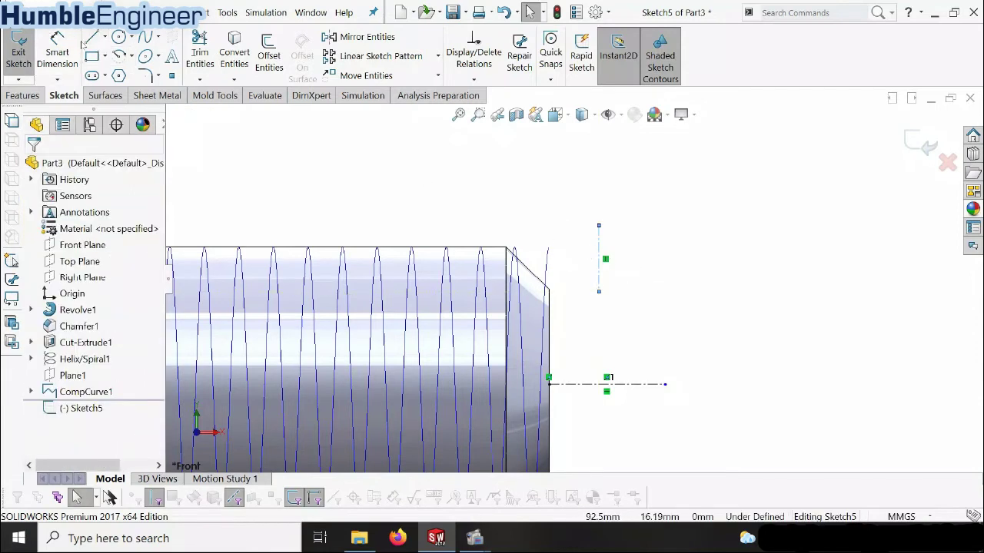
Draw a horizontal line about 4.3 mm long from the vertical centerline's upper end and a slanted line about 5.8 mm long back to its lower end
click(91, 37)
click(598, 226)
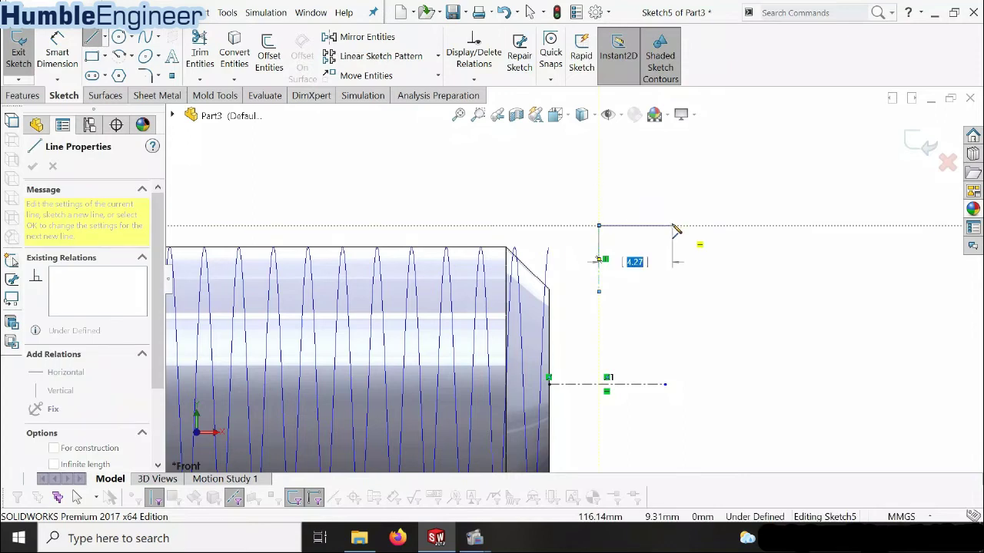
click(673, 225)
click(598, 292)
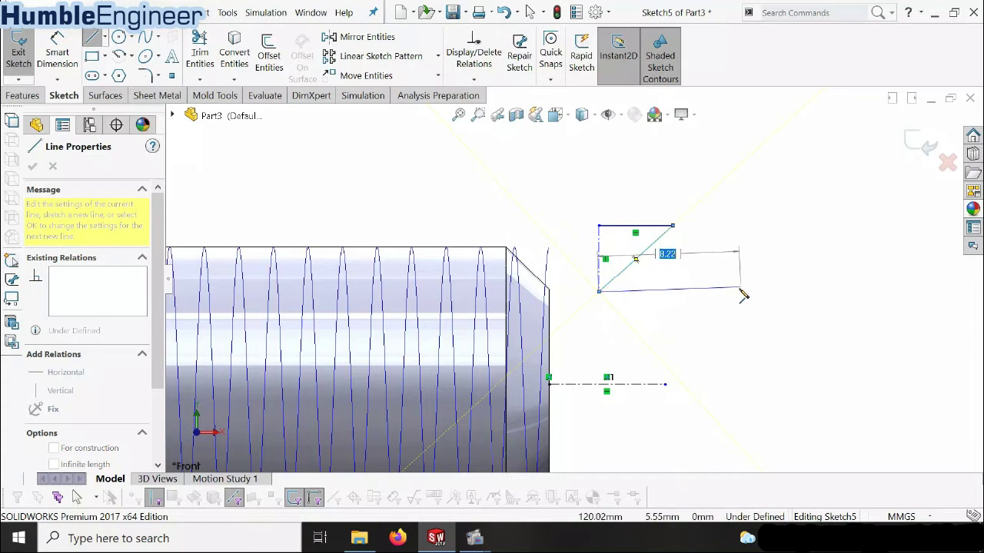
key(Escape)
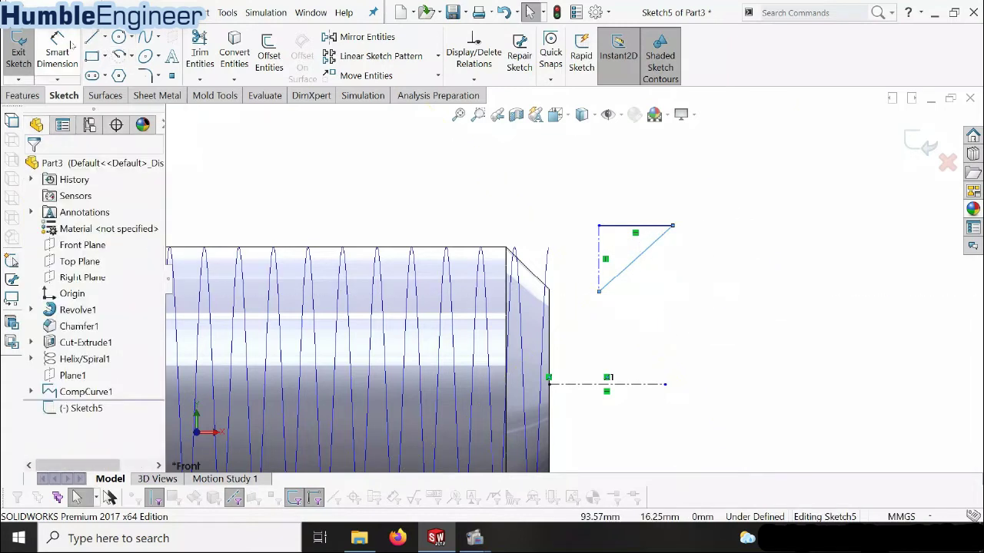
click(72, 44)
click(638, 257)
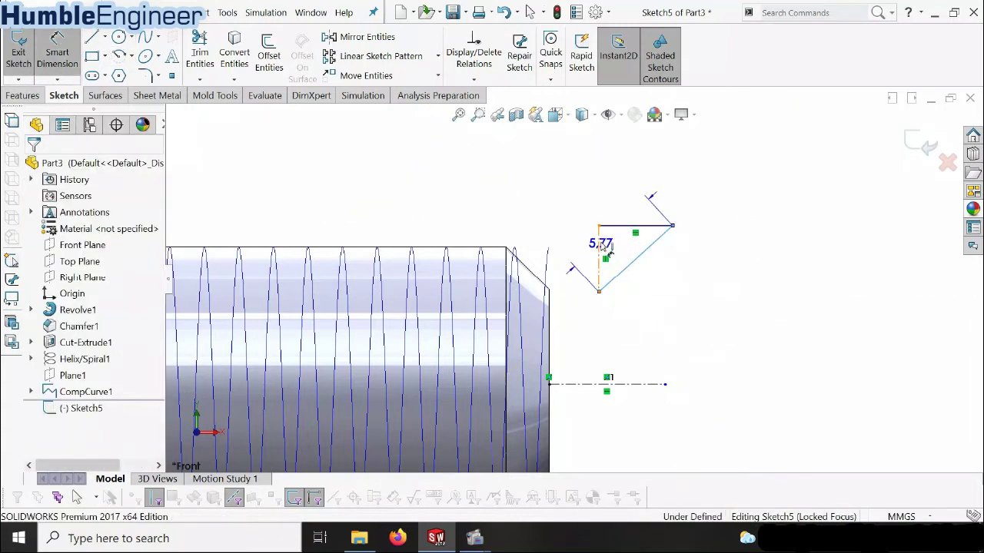
click(600, 246)
key(Escape)
key(Escape)
Mirror the horizontal and slanted lines about the vertical centerline to complete the triangular thread profile
scroll(619, 238, down, 1)
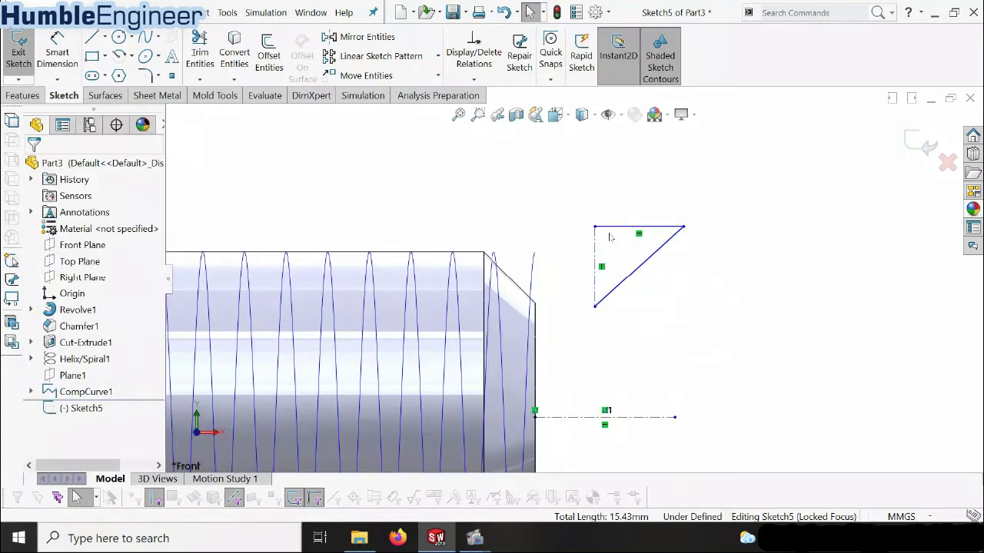
click(672, 229)
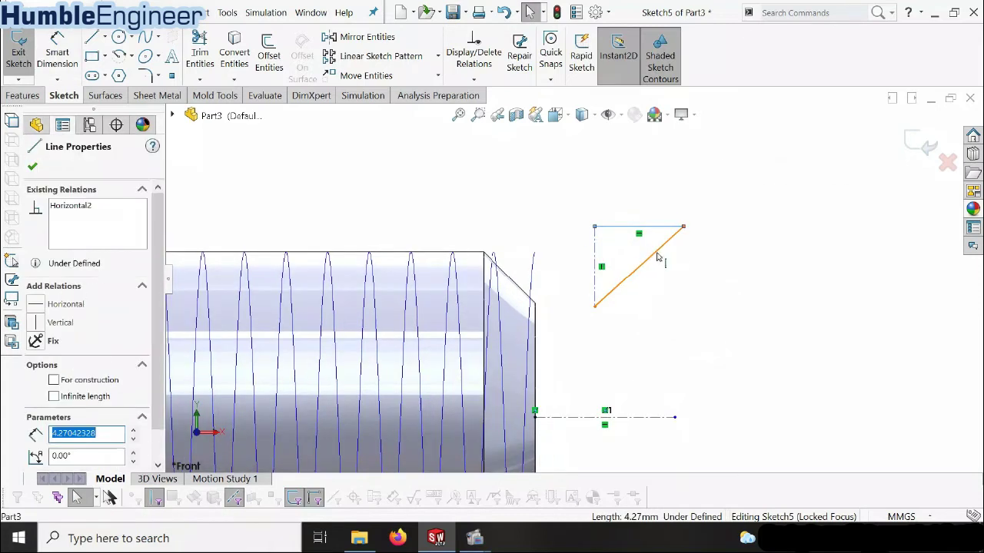
ctrl+click(657, 257)
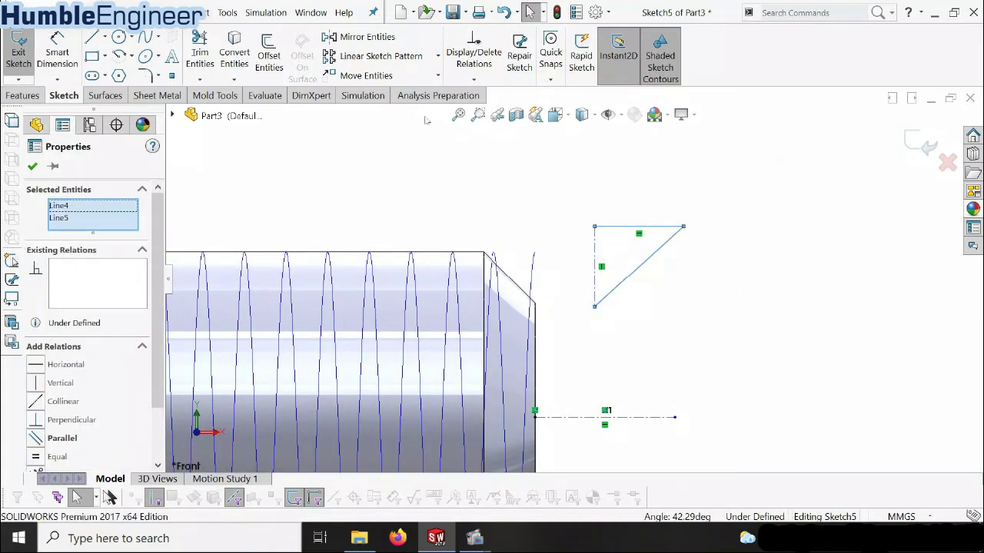
click(368, 38)
click(115, 354)
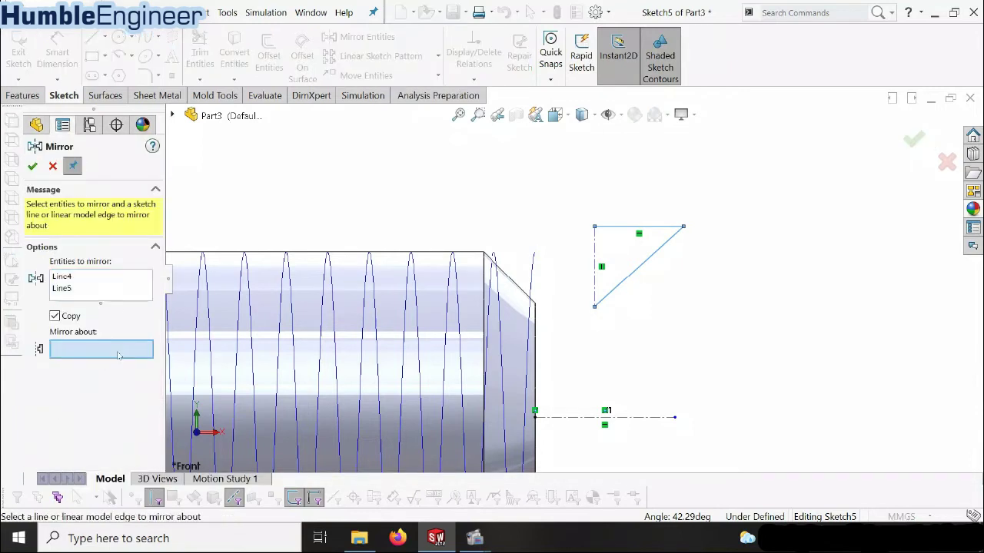
click(596, 243)
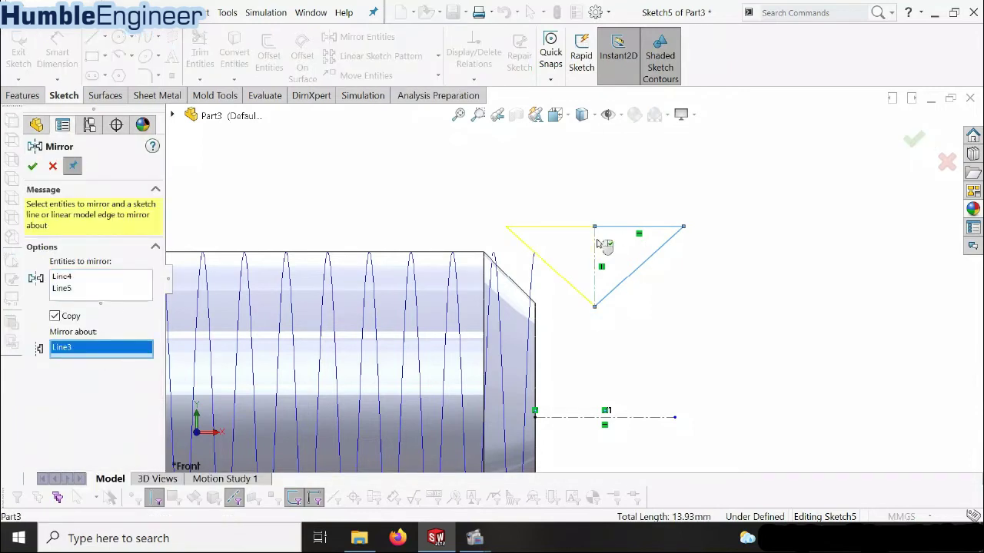
click(29, 168)
scroll(536, 170, up, 1)
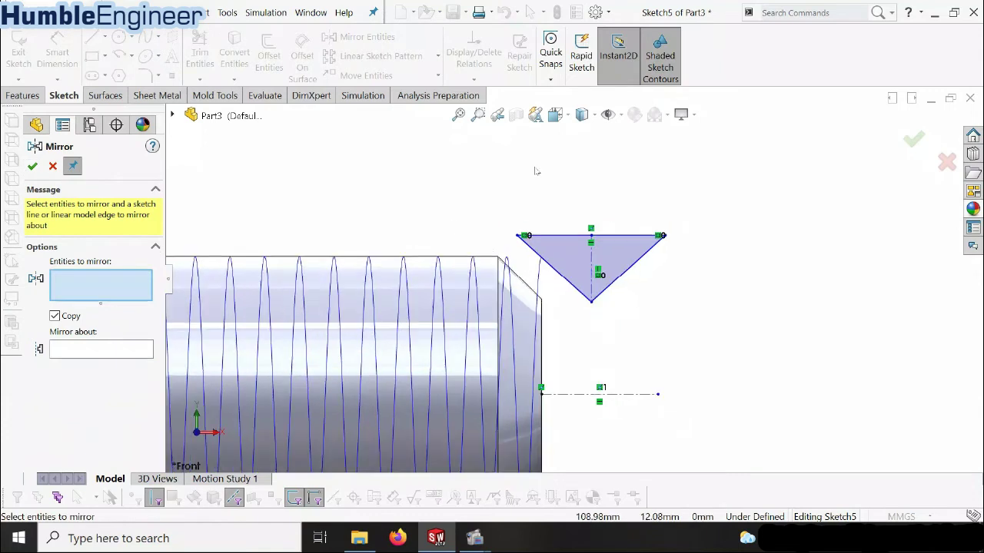
click(53, 166)
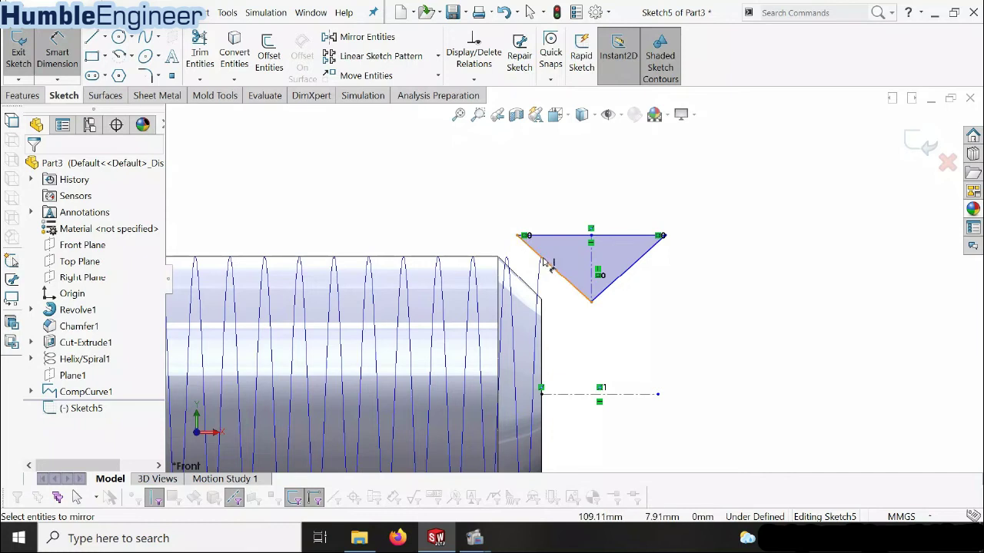
Dimension the angle between the thread triangle's two slanted sides as 60°
click(569, 278)
click(627, 269)
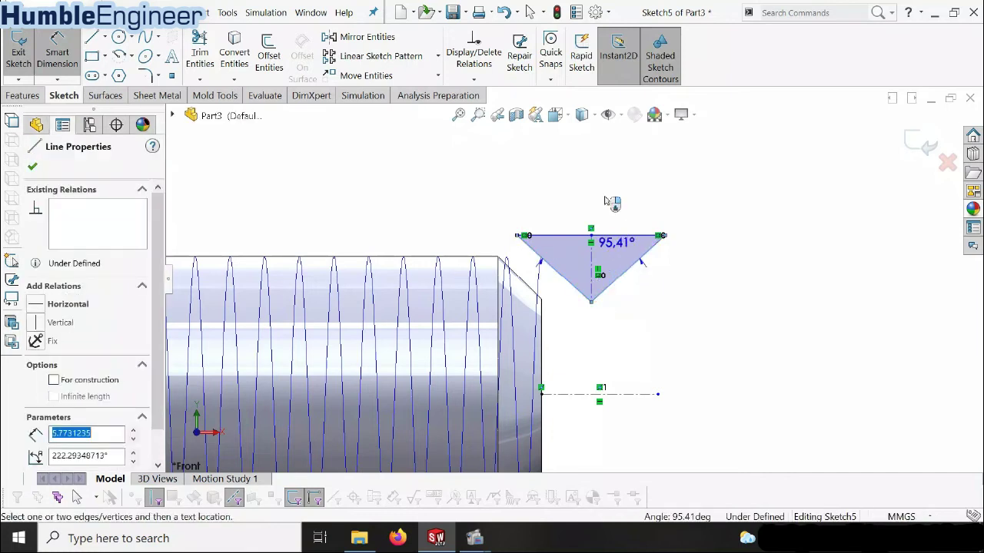
click(596, 176)
text(60)
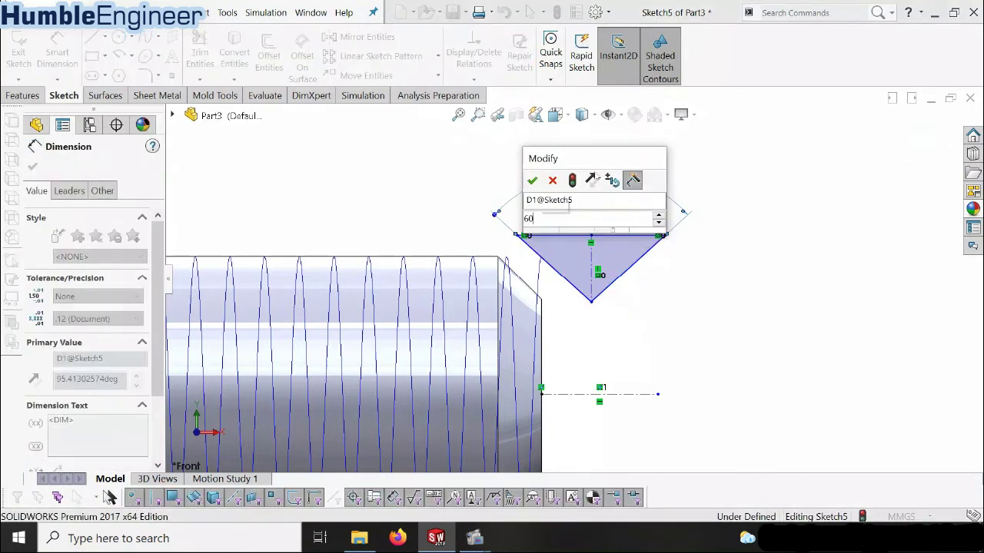
key(Return)
key(Escape)
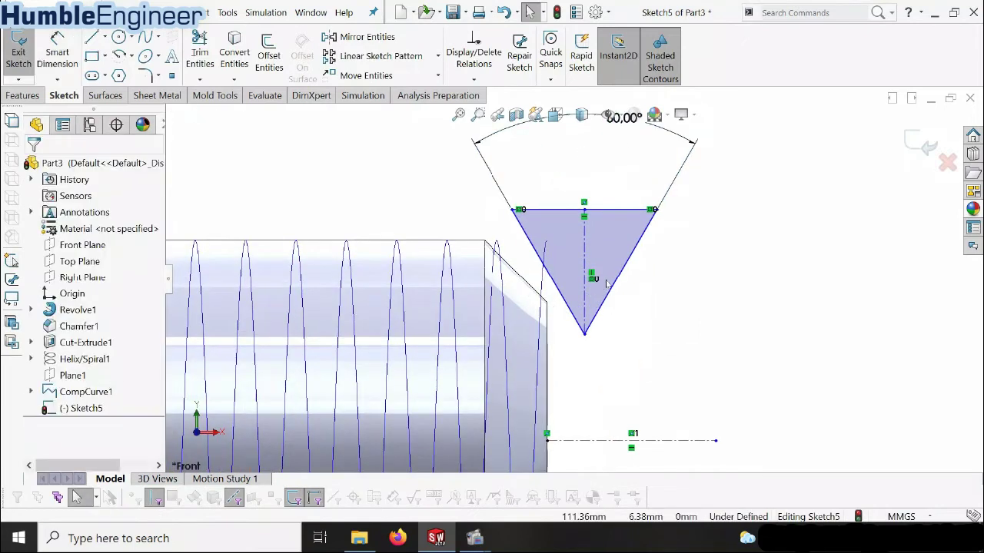
Round the thread triangle's lower tip with a 0.25 mm sketch fillet between the two slanted sides
scroll(570, 286, down, 1)
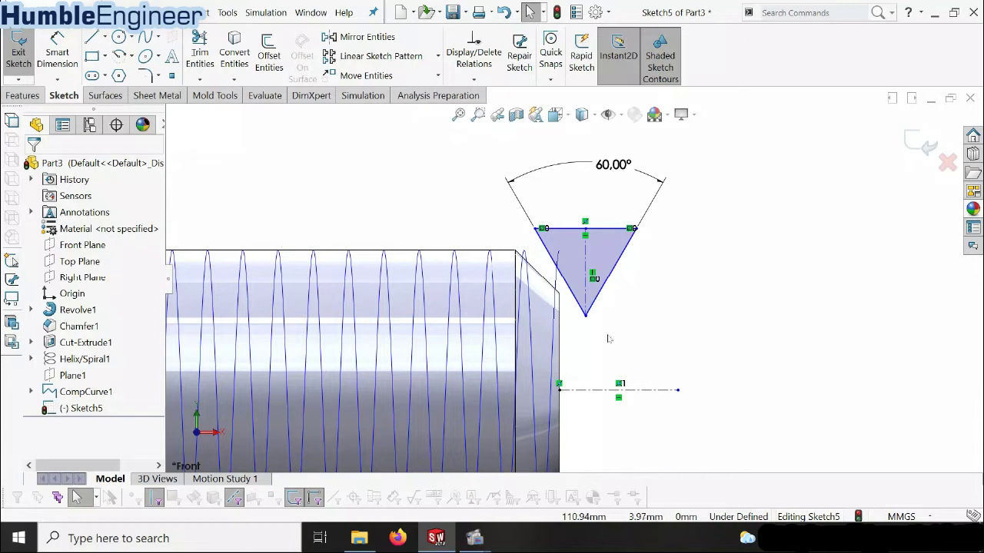
scroll(557, 312, down, 2)
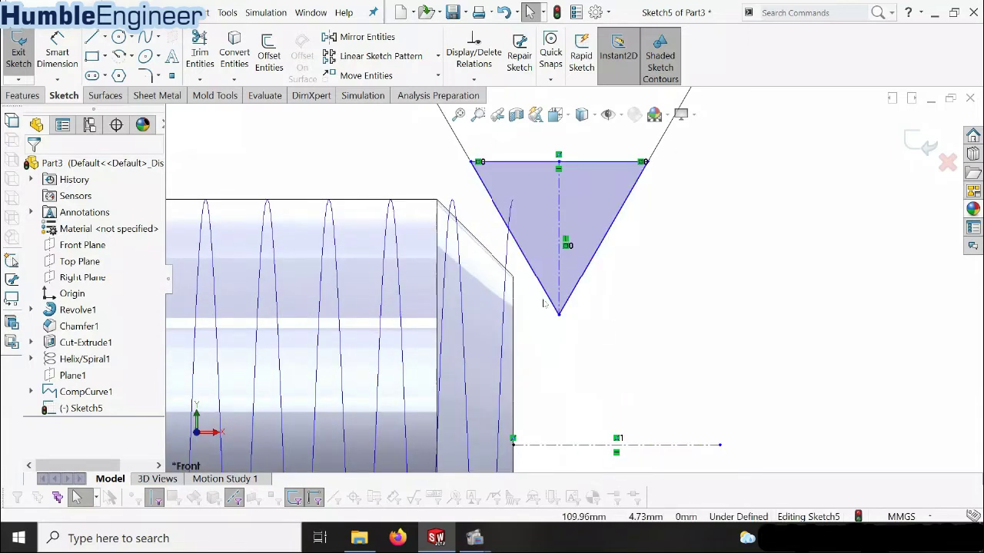
click(146, 77)
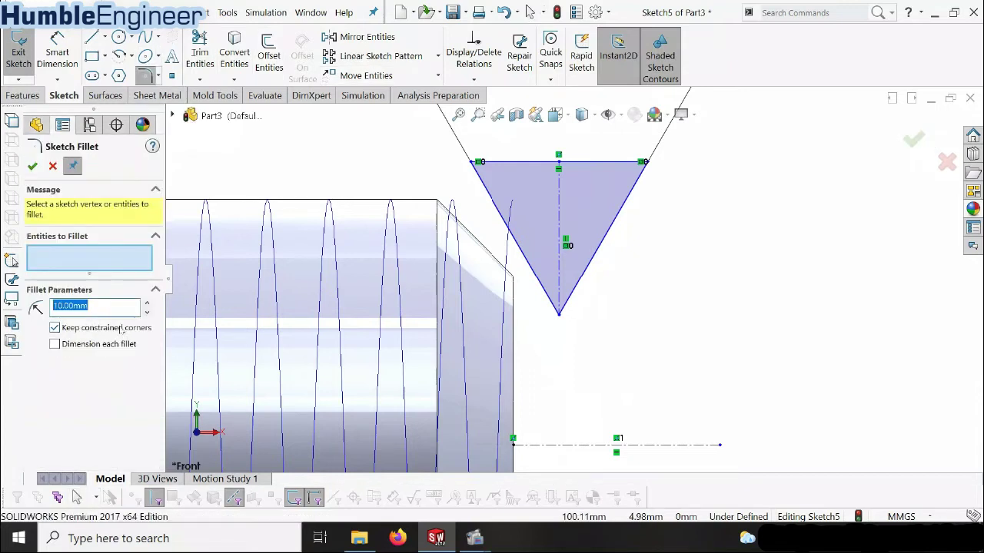
text(0.25)
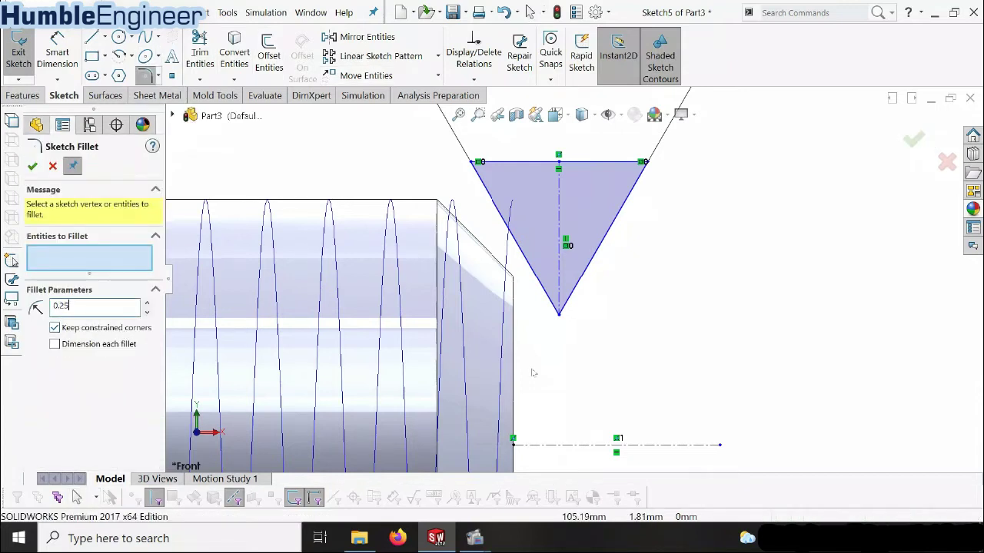
click(540, 281)
click(572, 301)
click(33, 167)
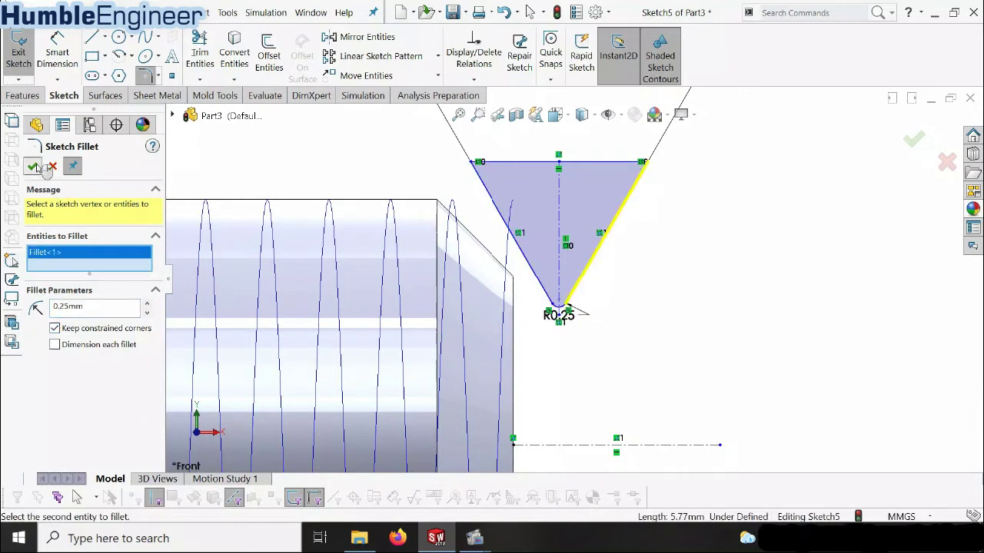
scroll(570, 317, up, 1)
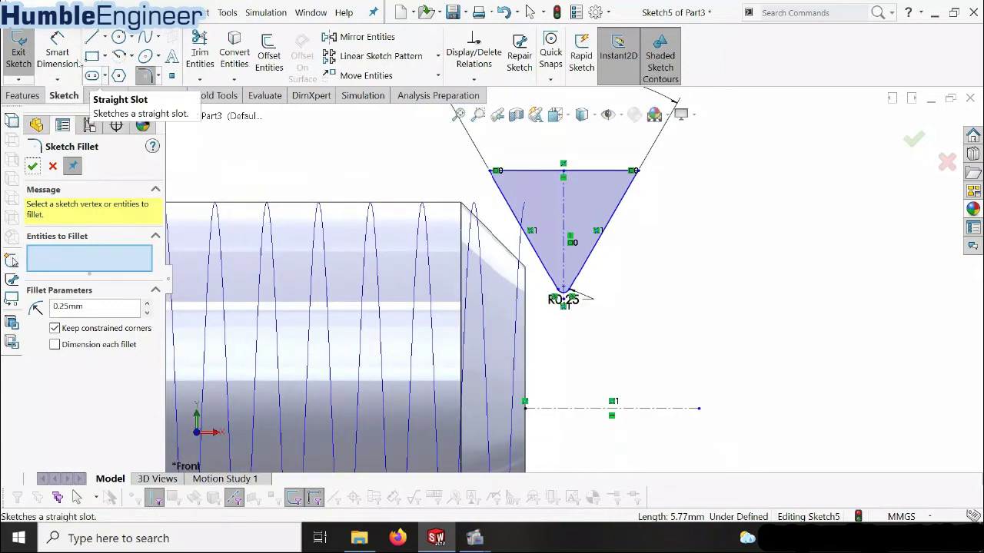
Dimension the profile's rounded tip as a 13.6 mm diameter about the horizontal centerline
click(57, 51)
scroll(565, 300, down, 2)
scroll(564, 300, up, 2)
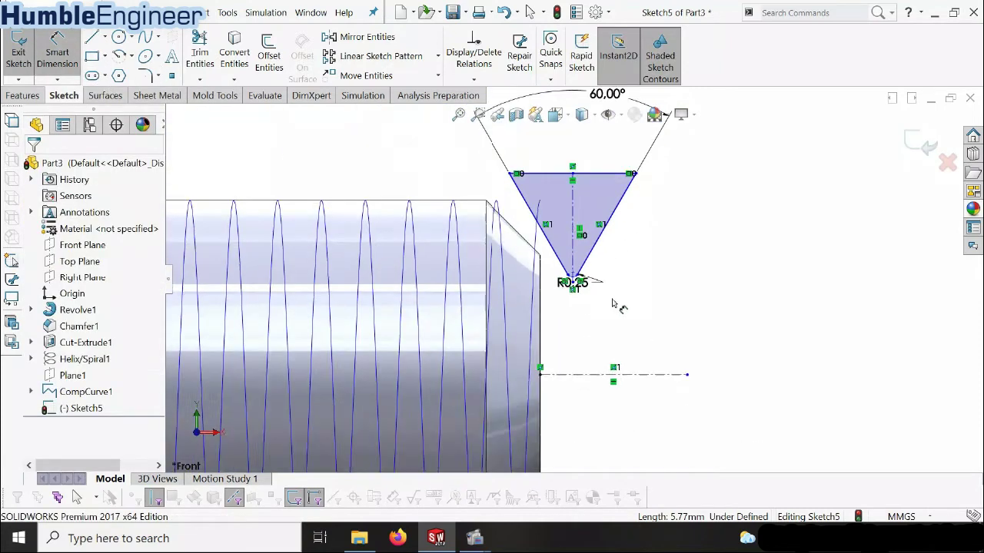
scroll(520, 261, down, 2)
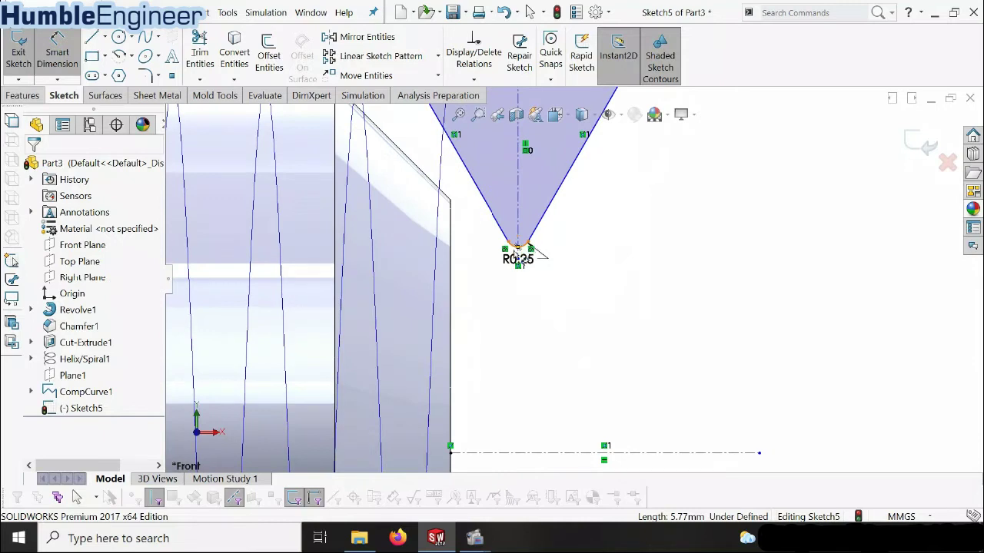
click(518, 251)
scroll(567, 378, up, 1)
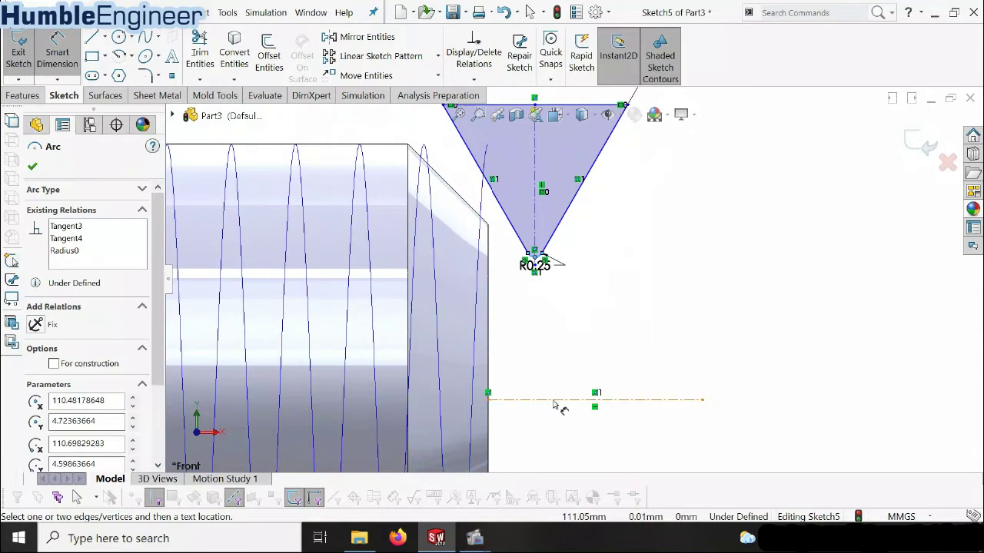
click(553, 400)
scroll(572, 380, up, 1)
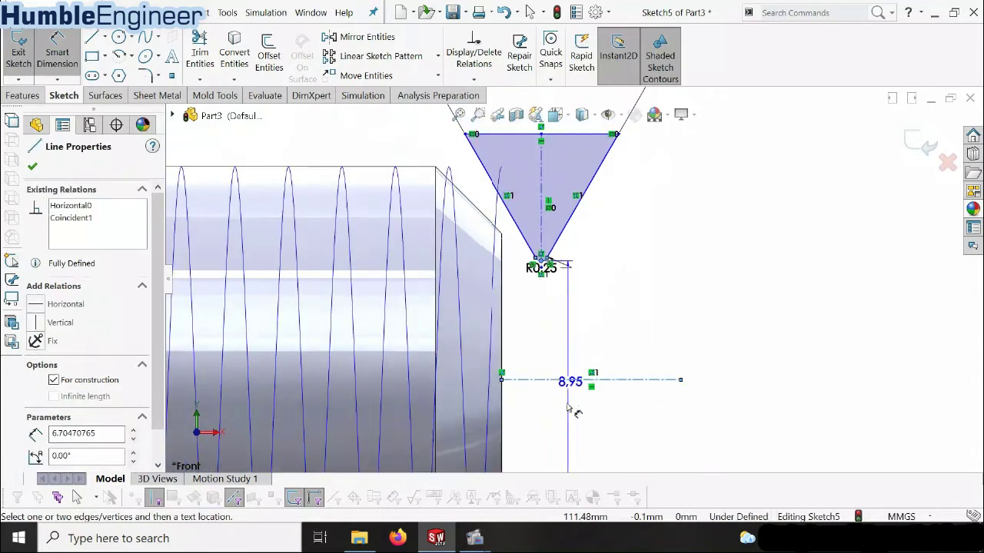
click(704, 368)
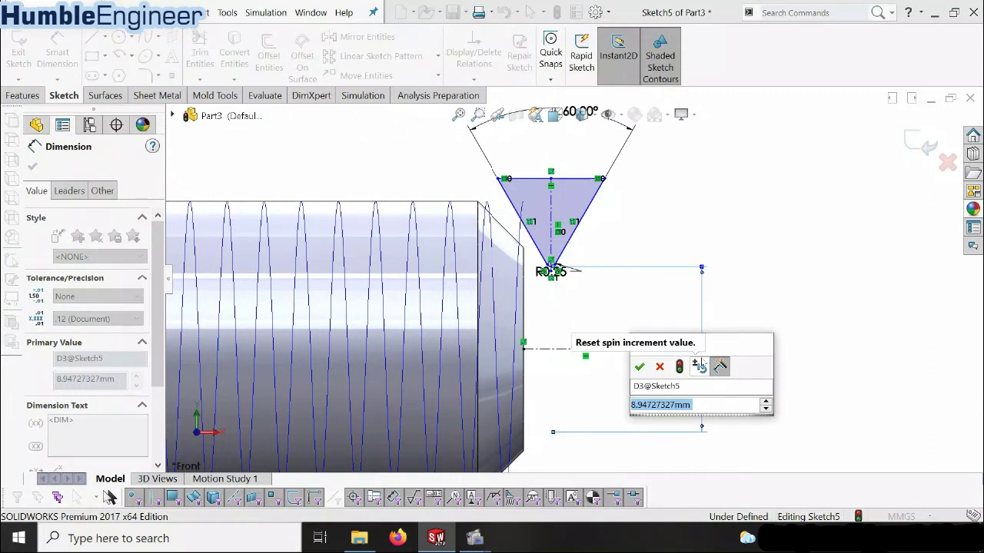
text(13.6)
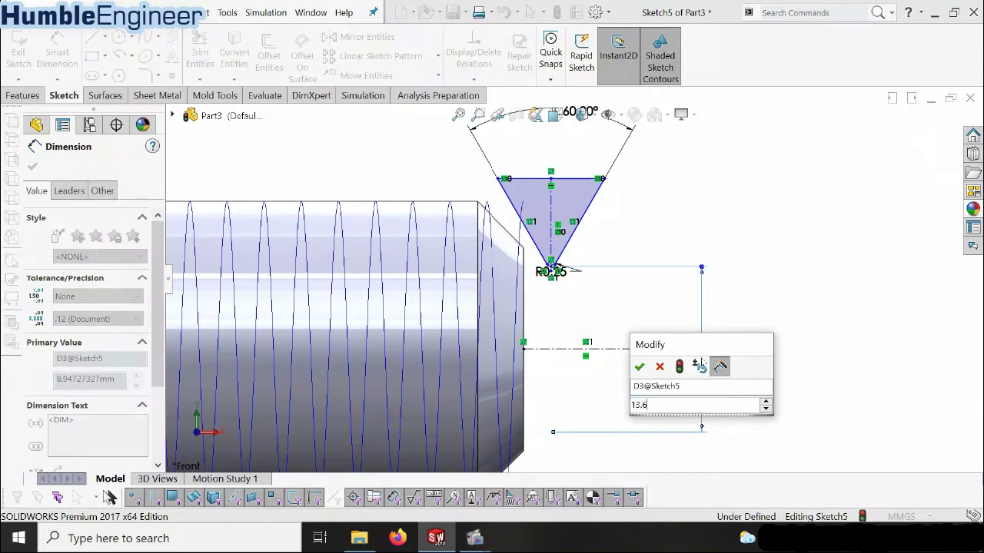
key(Return)
Dimension the profile's upper horizontal line 0.2 mm from the bolt shank's outer edge
scroll(629, 247, up, 3)
scroll(529, 179, down, 3)
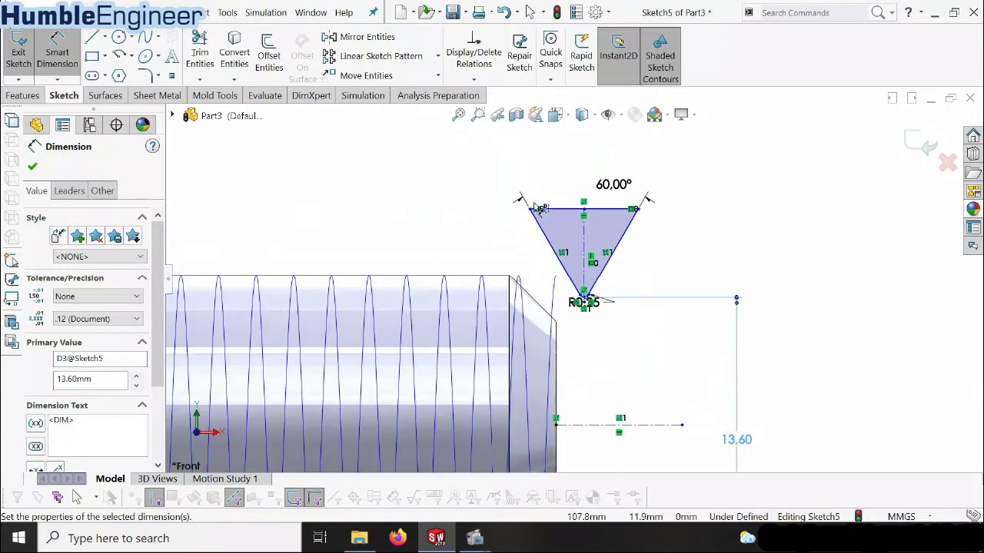
click(566, 209)
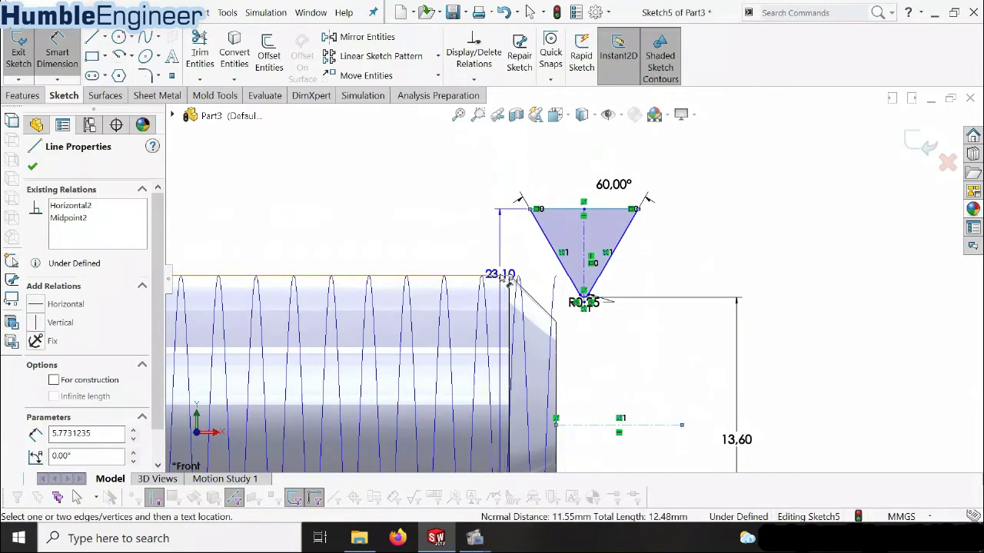
click(509, 293)
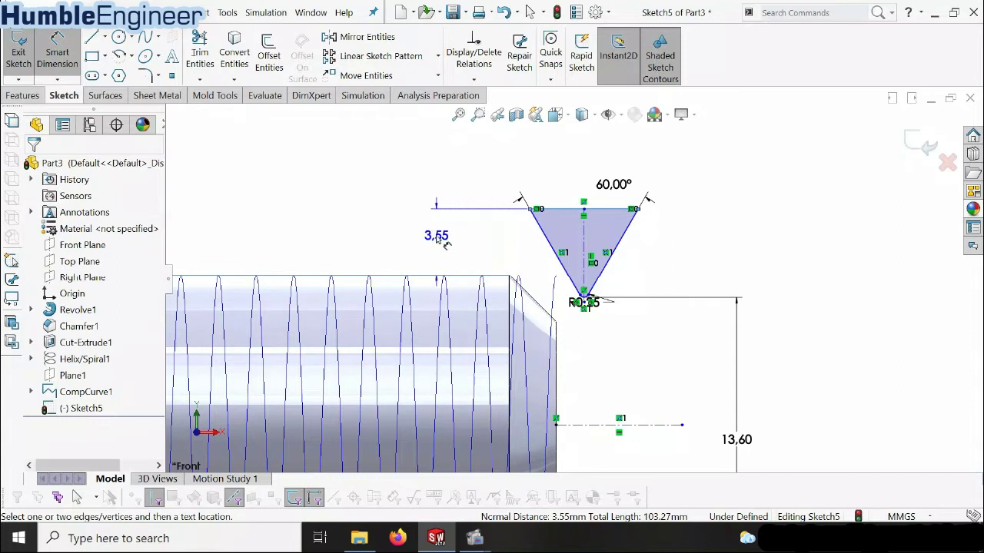
click(438, 239)
text(0.2)
key(Return)
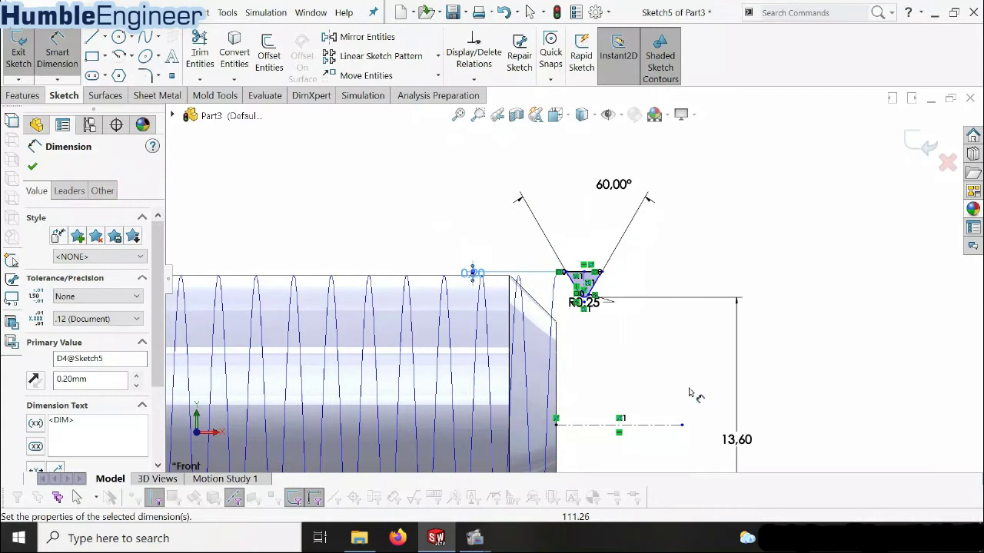
scroll(553, 353, down, 3)
scroll(561, 199, down, 1)
scroll(588, 223, down, 4)
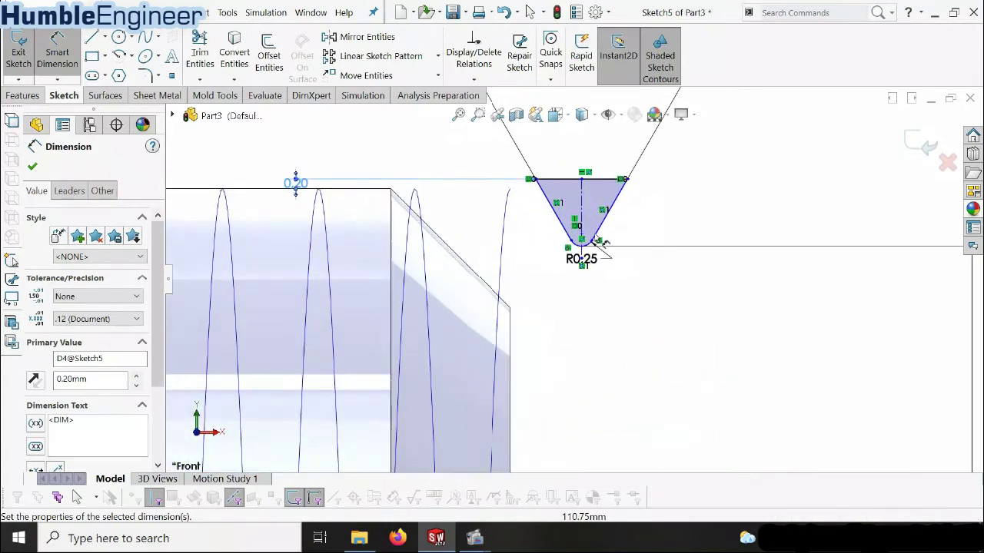
scroll(567, 287, down, 2)
key(Escape)
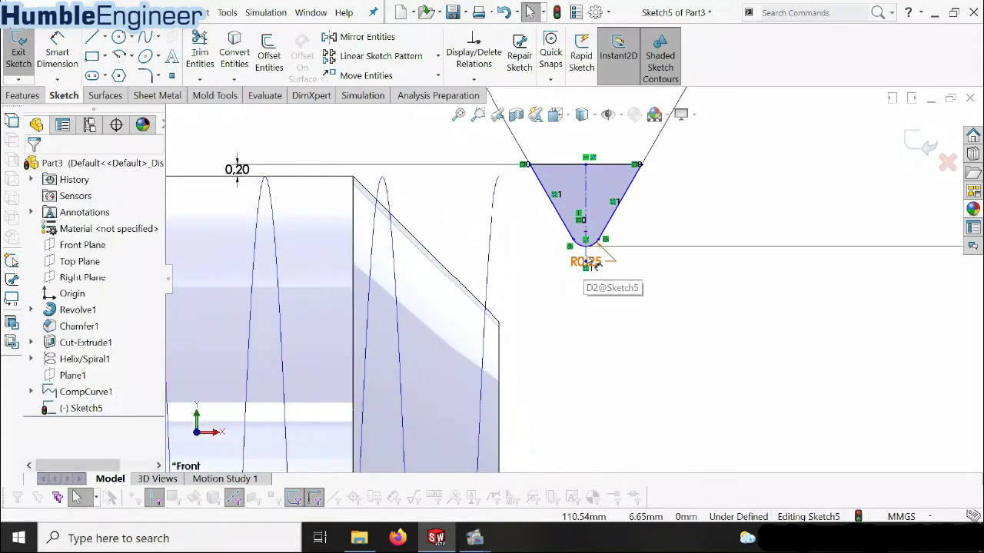
Make the profile's vertical centerline collinear with the edge of the bolt's end face
click(586, 192)
scroll(538, 296, up, 2)
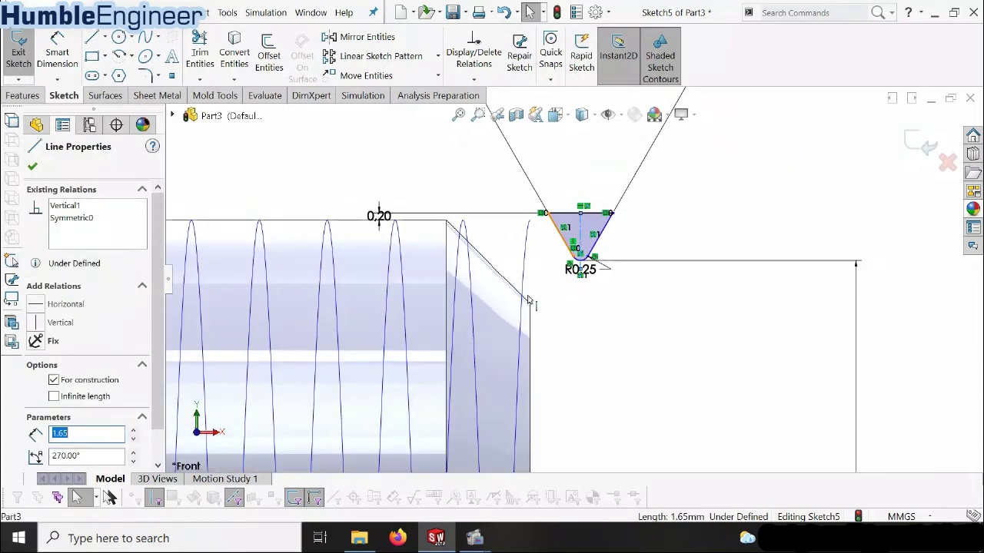
key(Escape)
click(530, 339)
ctrl+click(530, 338)
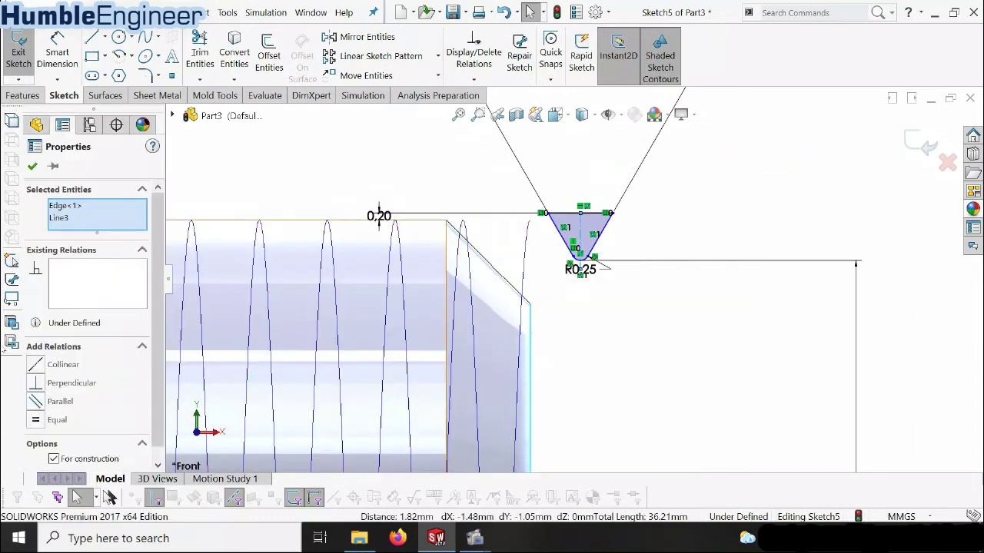
click(39, 364)
key(Escape)
scroll(588, 250, down, 2)
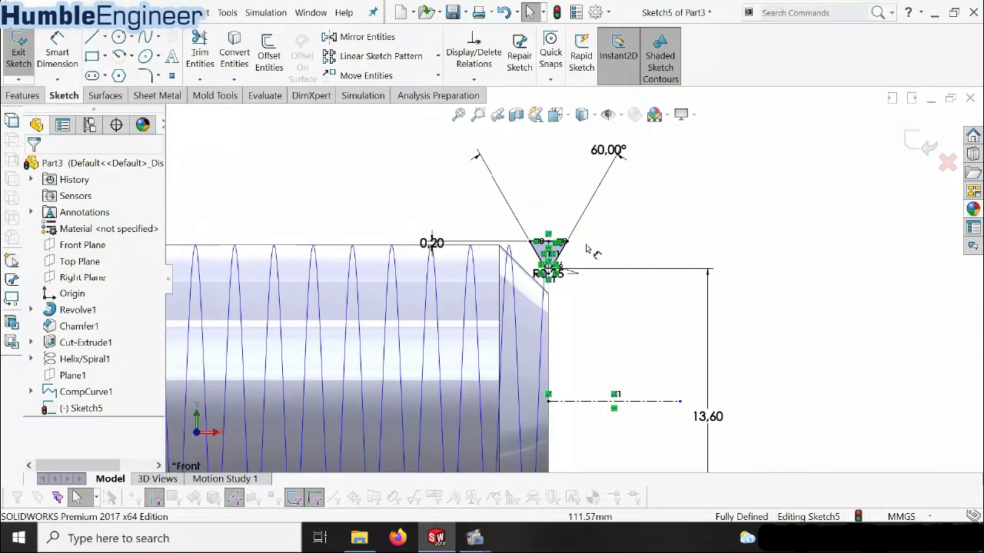
Move the 60° dimension closer to the thread profile and the 0.2 mm dimension text clear of the shank edge
scroll(584, 230, down, 2)
drag(576, 182, 568, 217)
scroll(503, 281, down, 1)
drag(405, 255, 380, 220)
scroll(479, 220, up, 2)
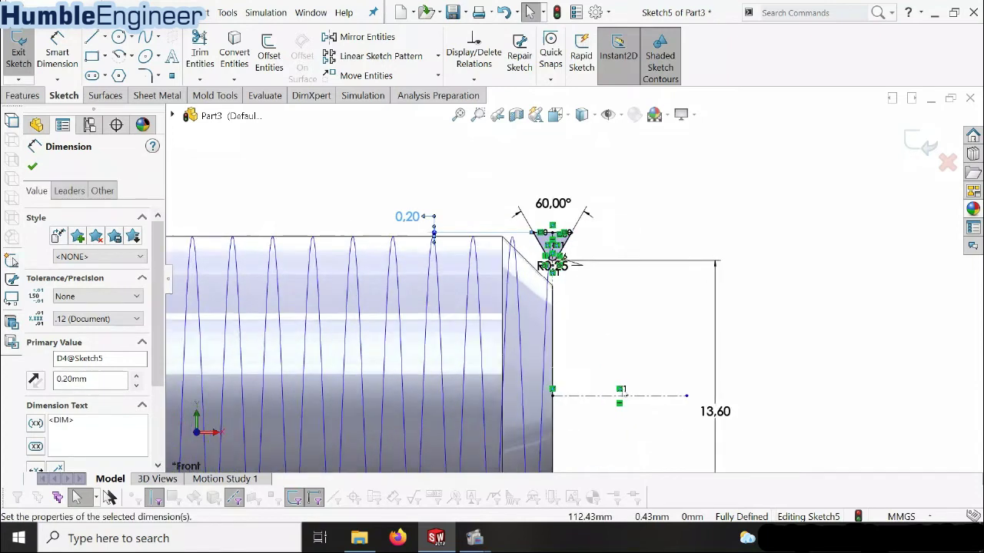
Examine the thread profile's position relative to the helix and the bolt's chamfered end
scroll(630, 421, down, 1)
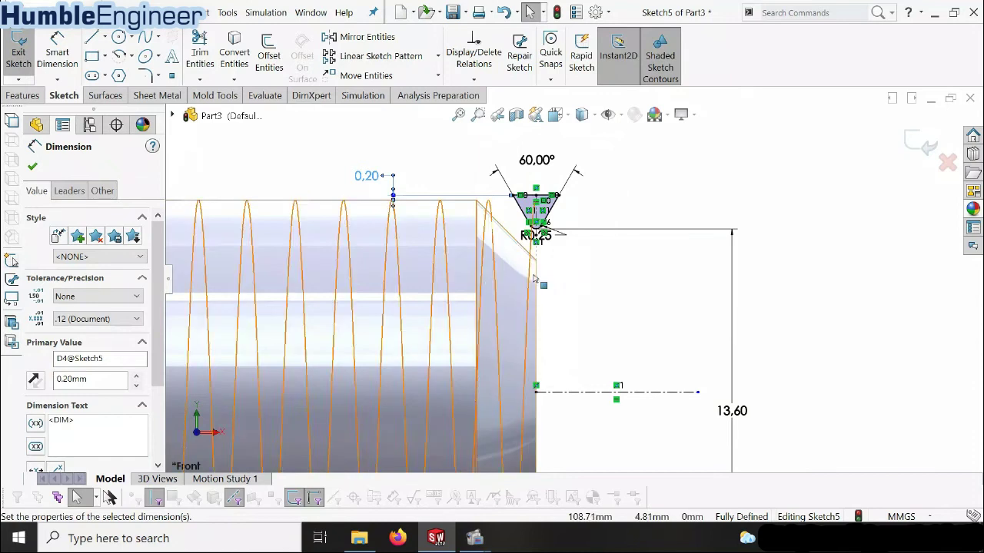
scroll(510, 315, down, 1)
scroll(588, 328, up, 1)
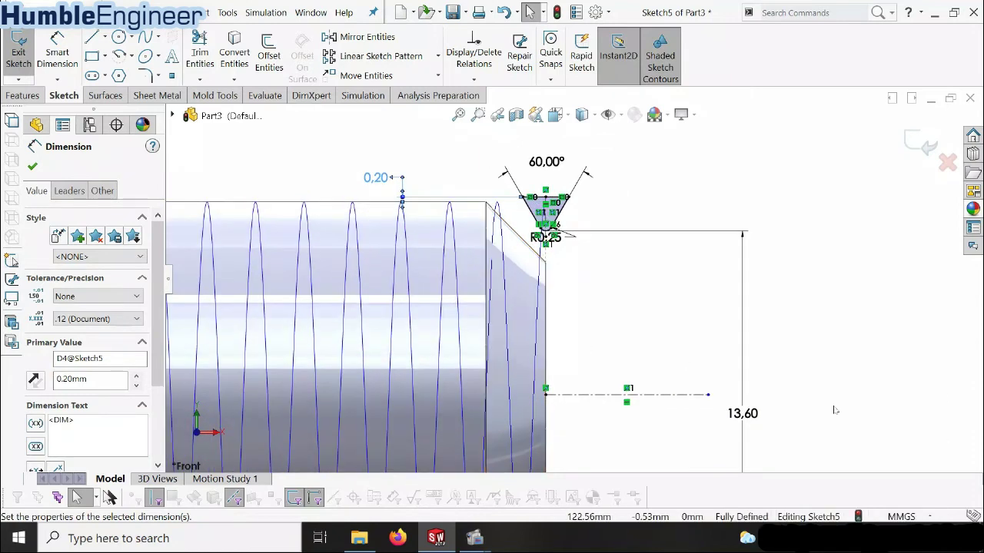
scroll(634, 376, up, 3)
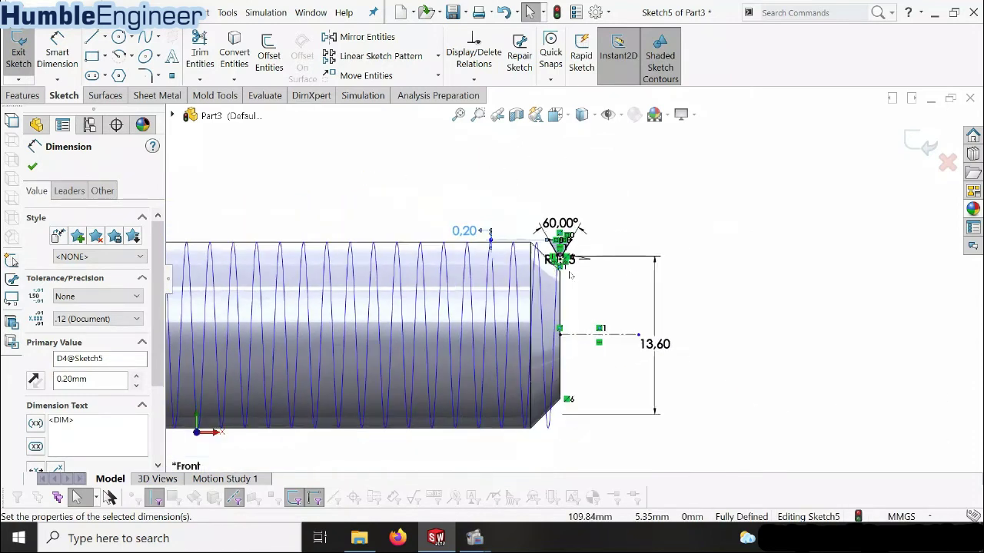
scroll(638, 380, down, 1)
scroll(507, 214, down, 2)
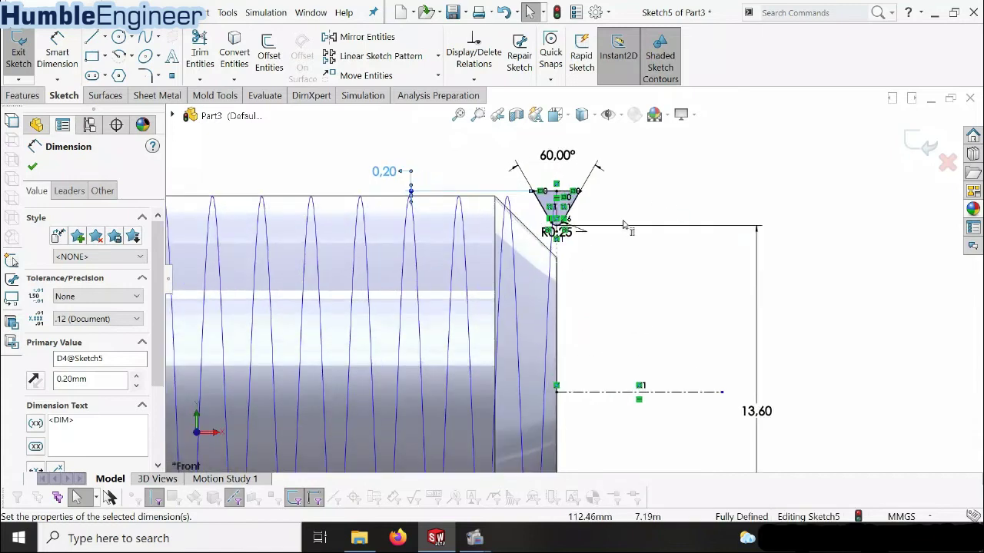
scroll(726, 394, up, 2)
scroll(501, 211, down, 2)
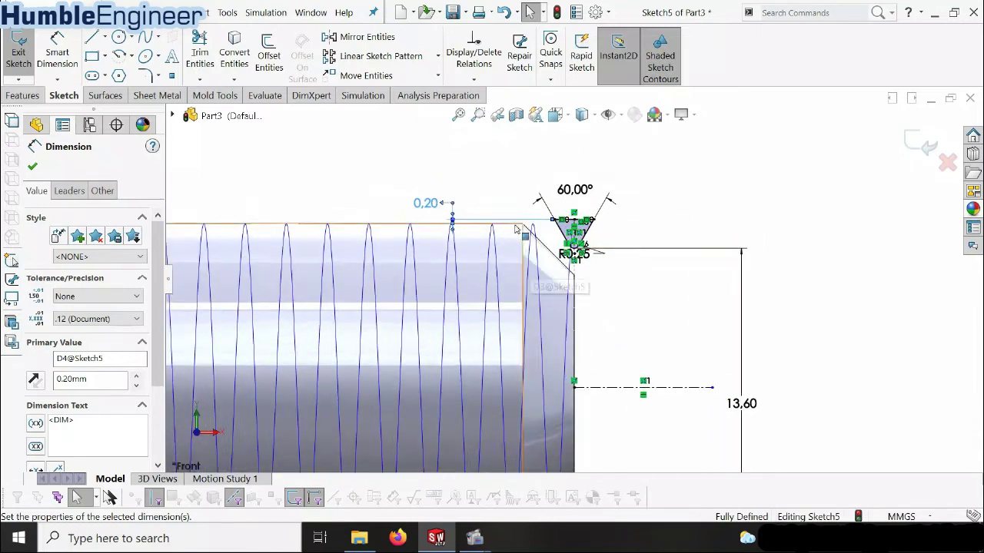
scroll(574, 283, up, 1)
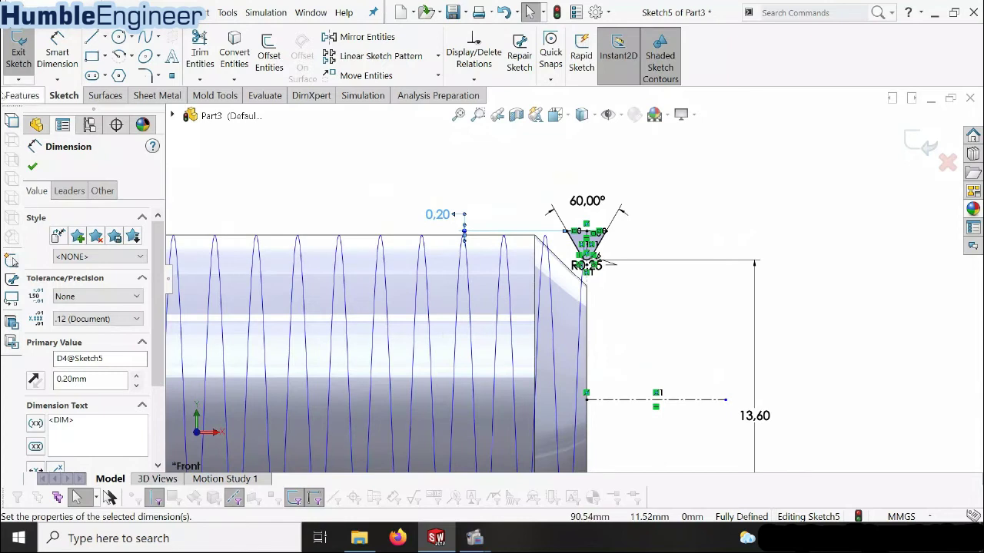
Finish the triangular thread profile sketch and orient the bolt so the profile and helix are both accessible
click(920, 144)
scroll(569, 277, up, 6)
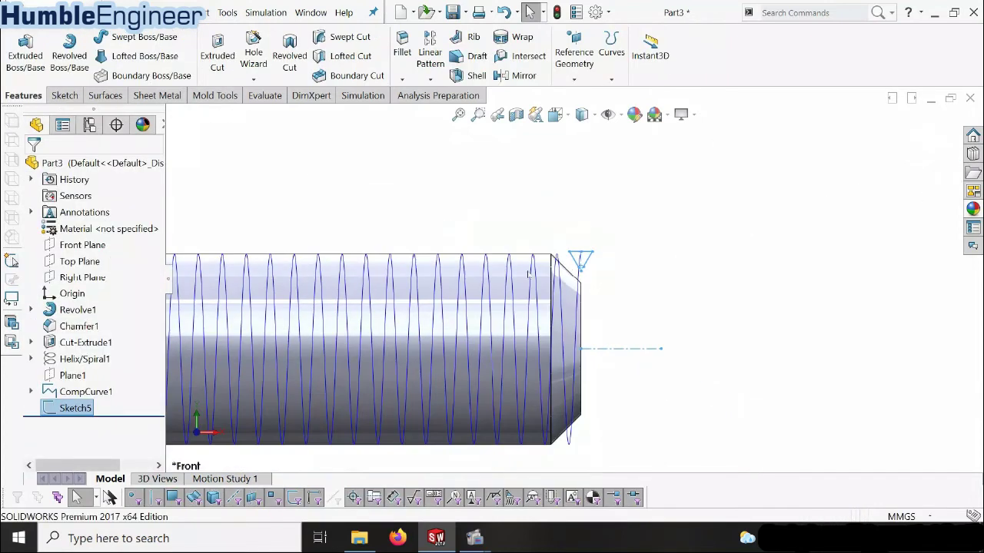
middle_drag(501, 280, 488, 312)
scroll(489, 314, up, 4)
scroll(624, 155, down, 3)
scroll(581, 244, down, 1)
middle_drag(569, 266, 542, 192)
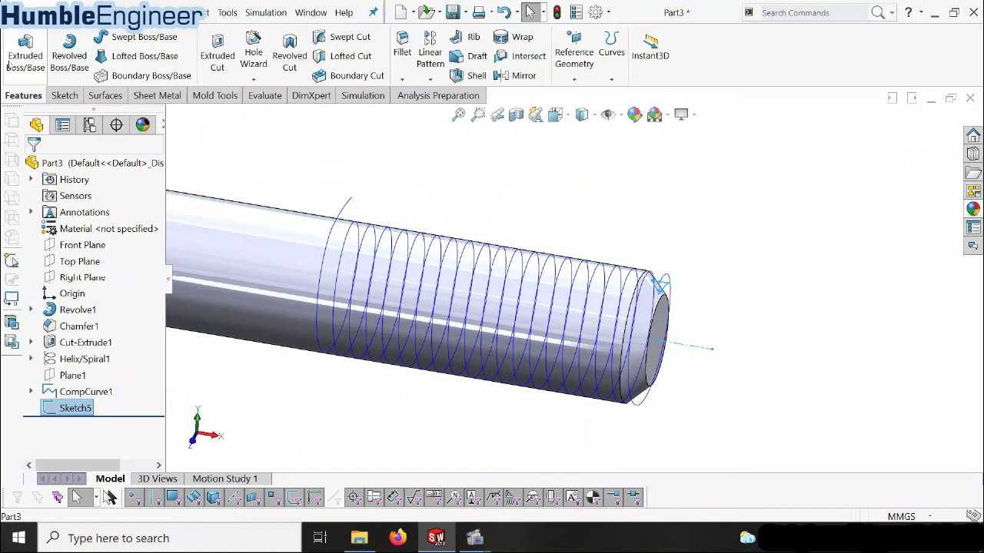
Cut the thread with a Swept Cut, using the triangular sketch as profile and the composite helix curve as path
click(342, 38)
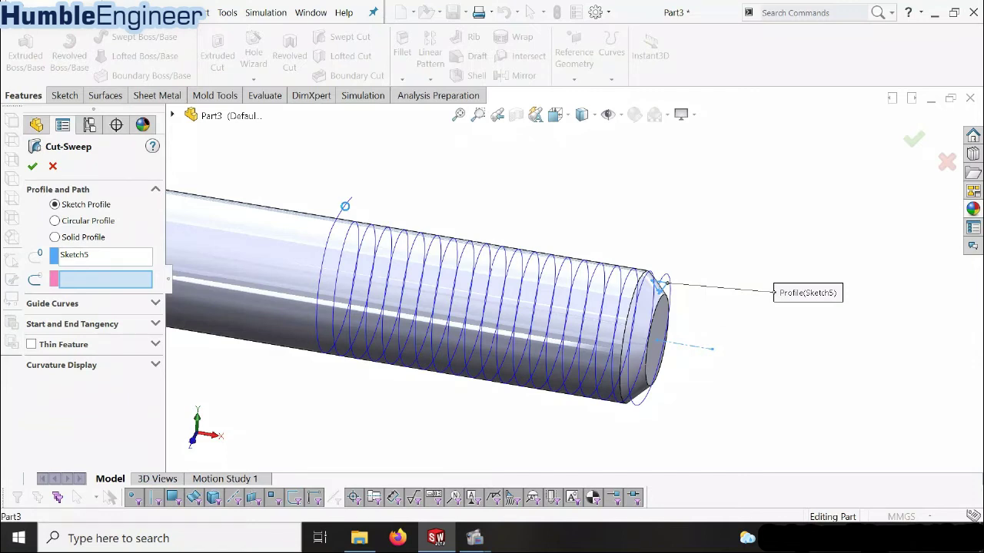
click(347, 210)
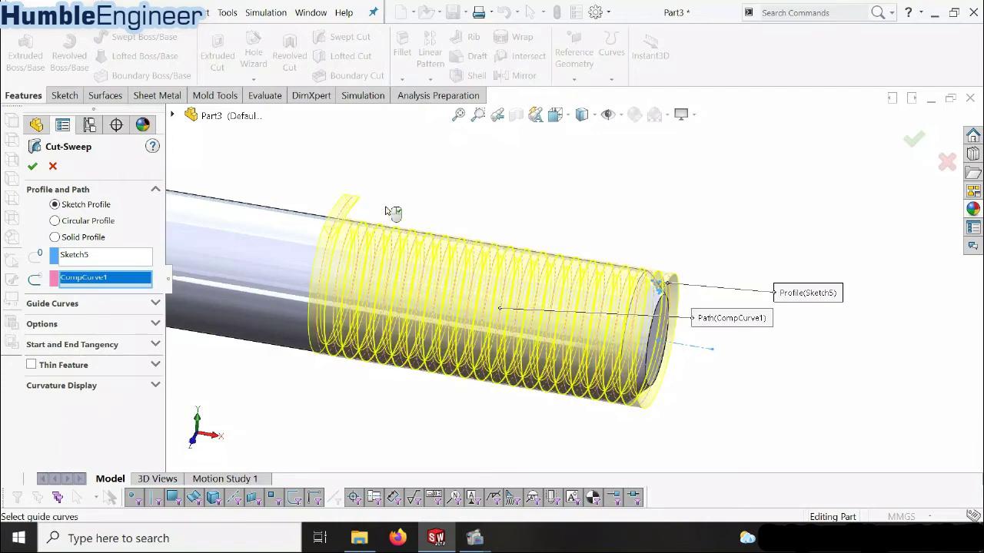
middle_drag(367, 230, 399, 276)
scroll(399, 277, up, 3)
scroll(399, 276, down, 3)
scroll(785, 223, down, 3)
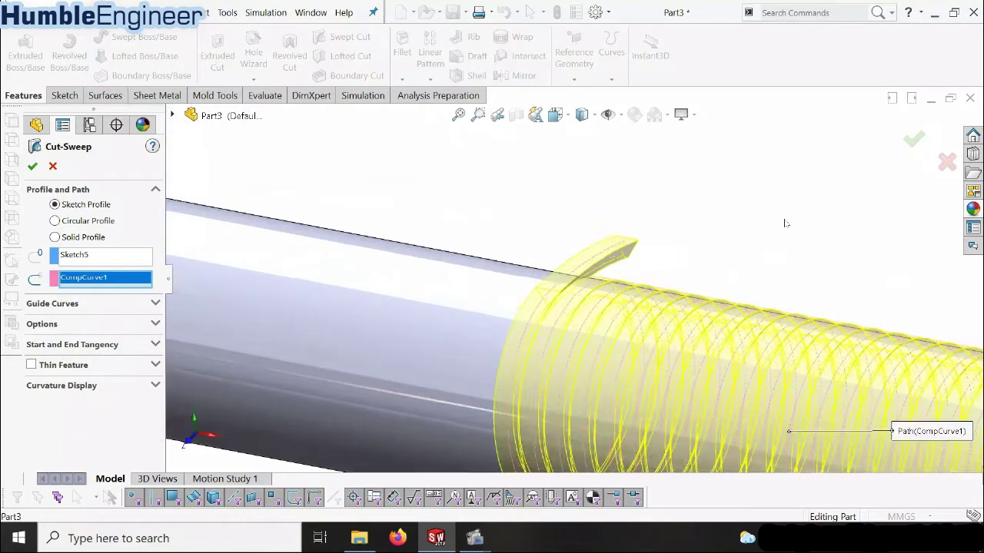
scroll(566, 319, down, 4)
middle_drag(536, 313, 569, 314)
scroll(584, 269, down, 2)
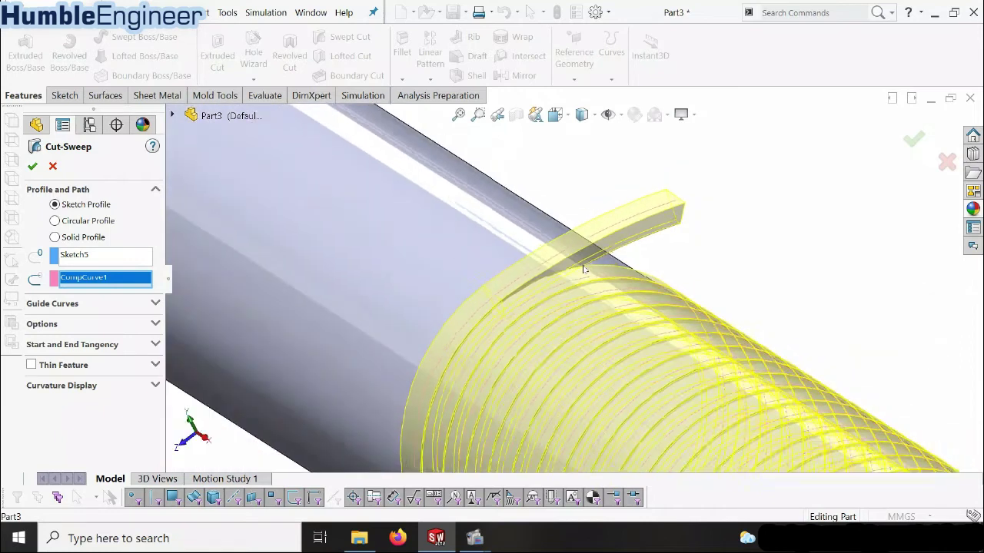
scroll(584, 269, up, 3)
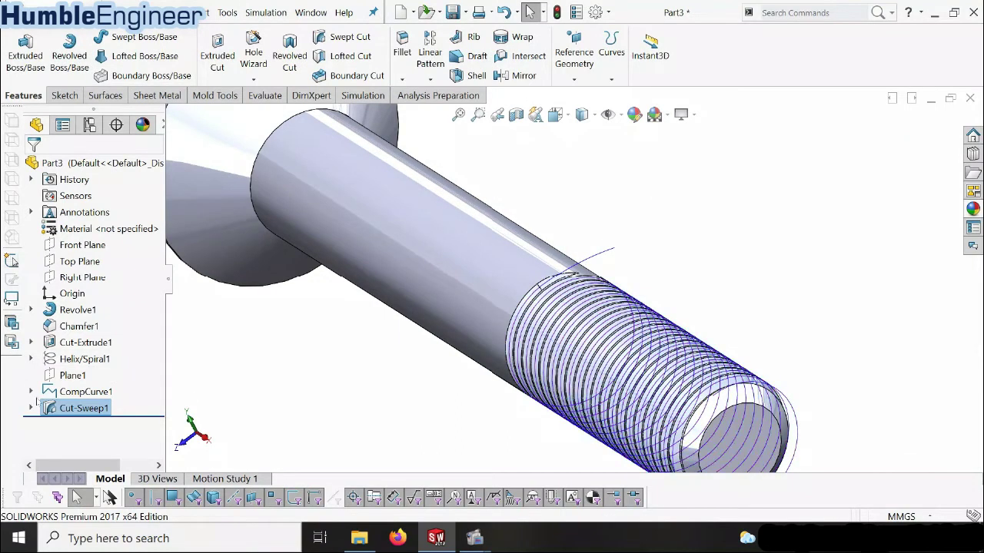
Hide the composite helix curve so only the threaded bolt body is displayed
right_click(63, 392)
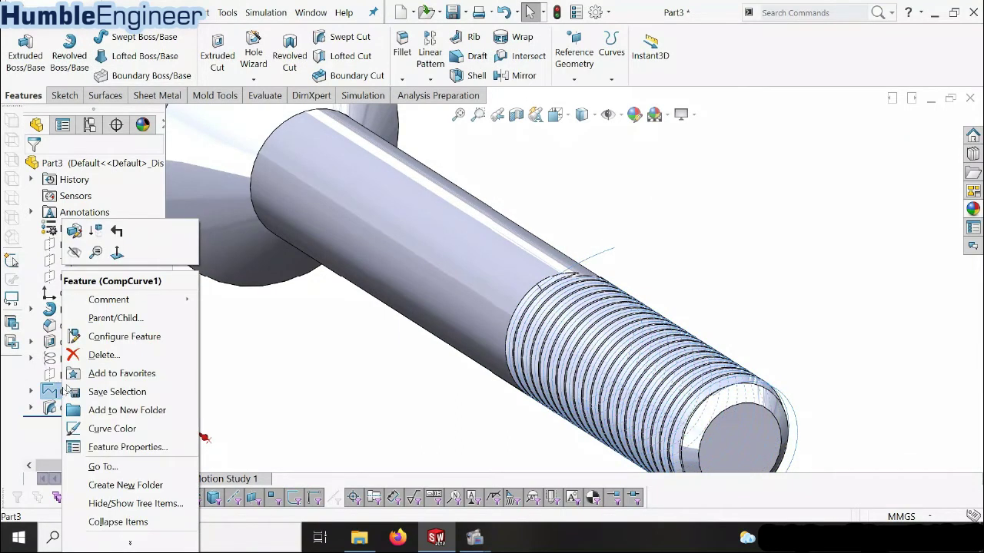
click(75, 254)
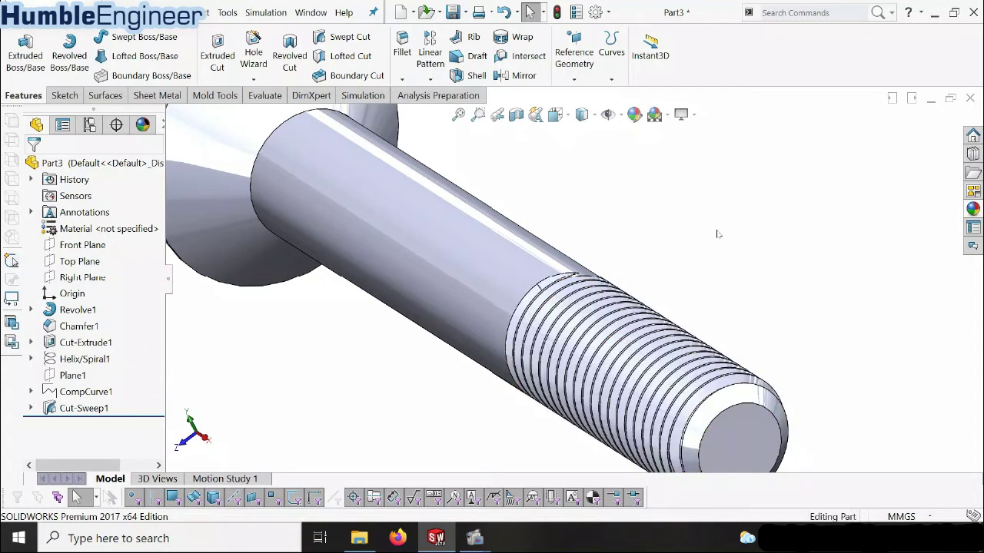
scroll(694, 281, down, 5)
middle_drag(694, 281, 681, 307)
scroll(692, 276, down, 5)
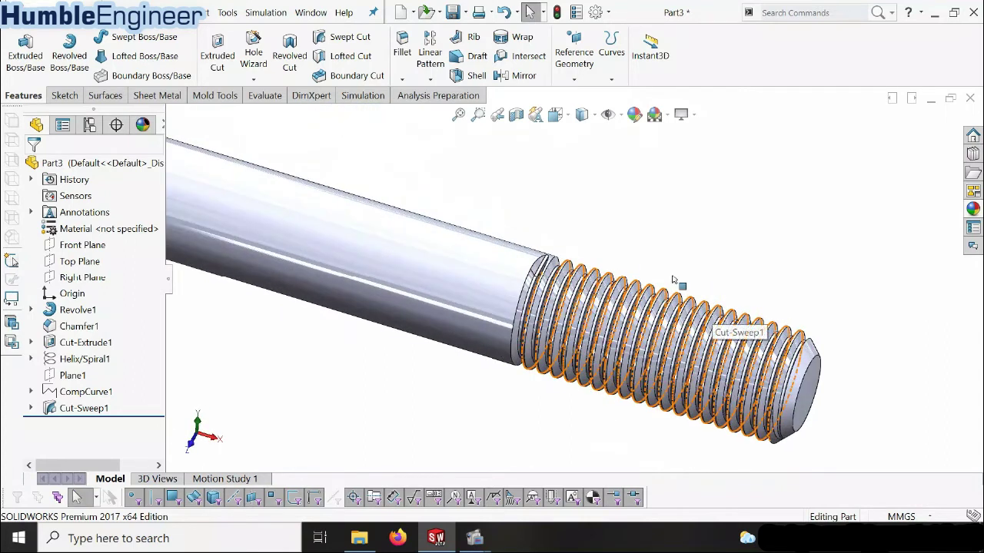
scroll(584, 230, up, 3)
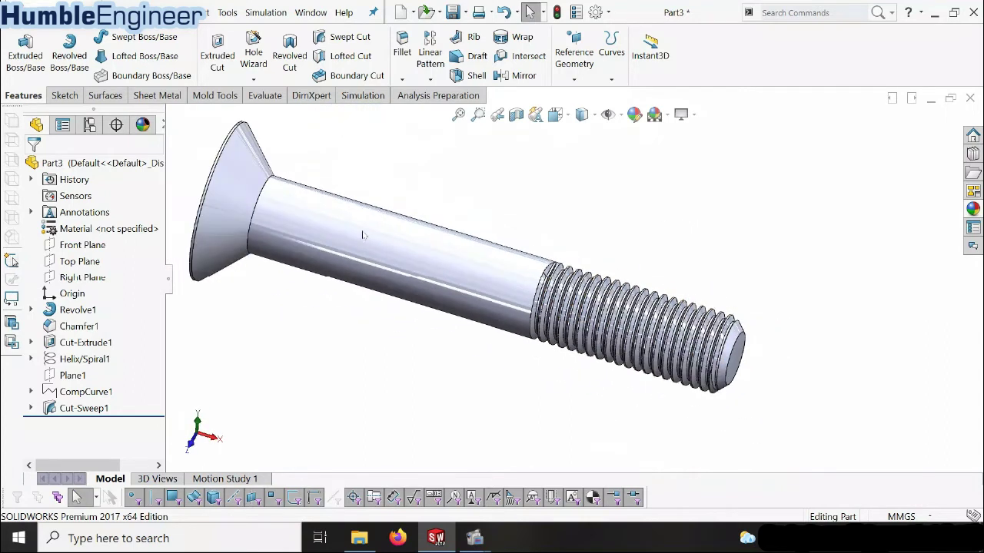
Create a planar section view of the bolt through the Front Plane
click(83, 244)
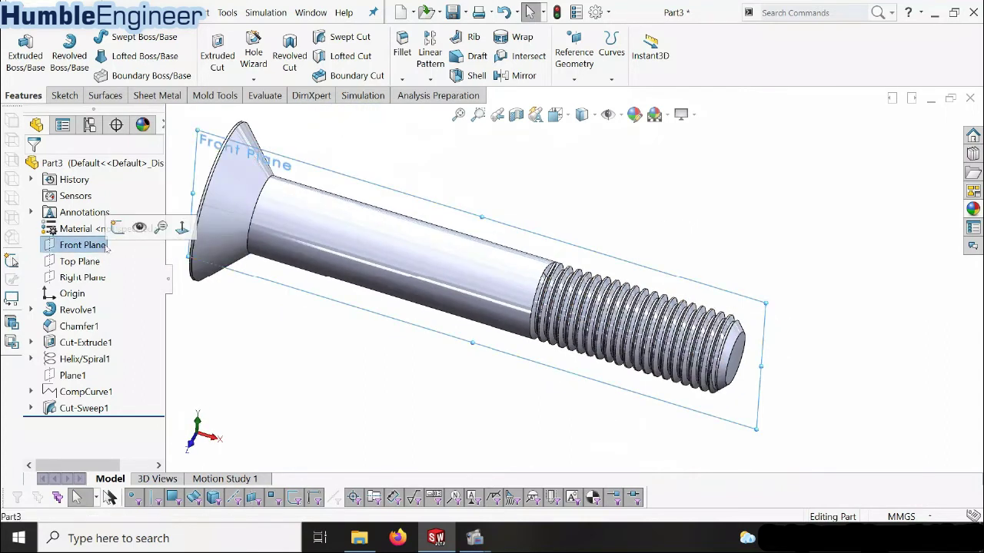
click(515, 115)
scroll(661, 338, down, 3)
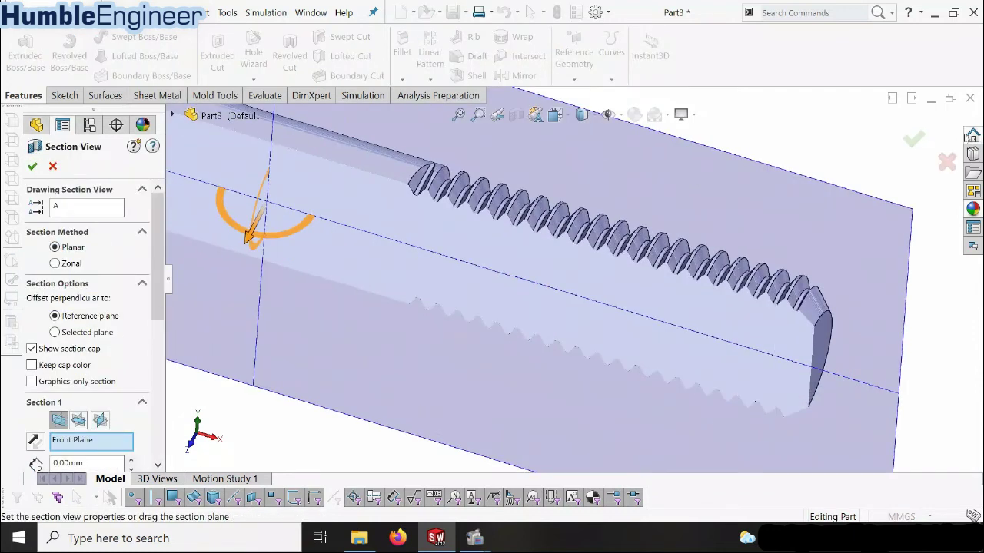
click(911, 138)
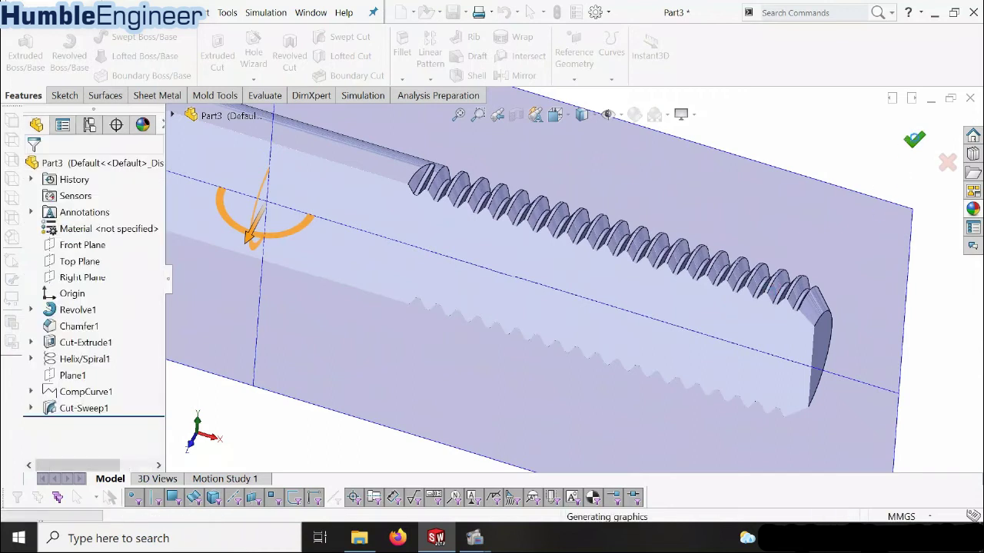
Examine the thread's crests and rounded roots in the section, then turn off the section view
scroll(707, 224, down, 5)
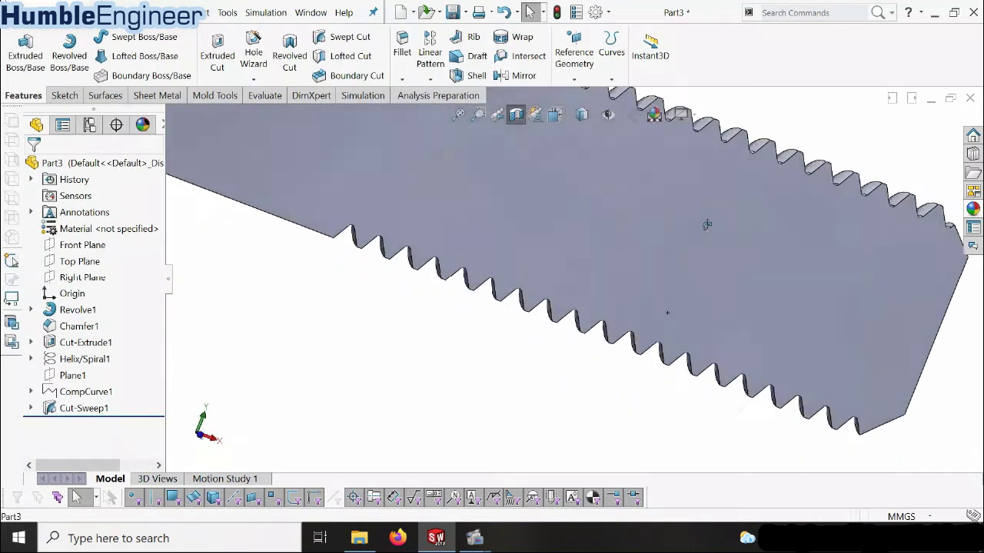
scroll(706, 224, up, 3)
scroll(621, 264, down, 6)
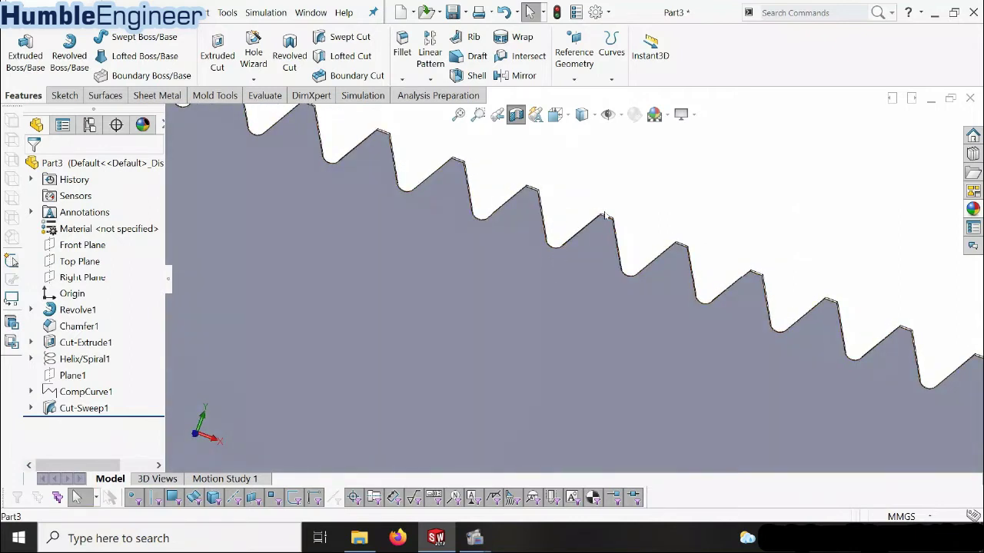
scroll(564, 246, up, 2)
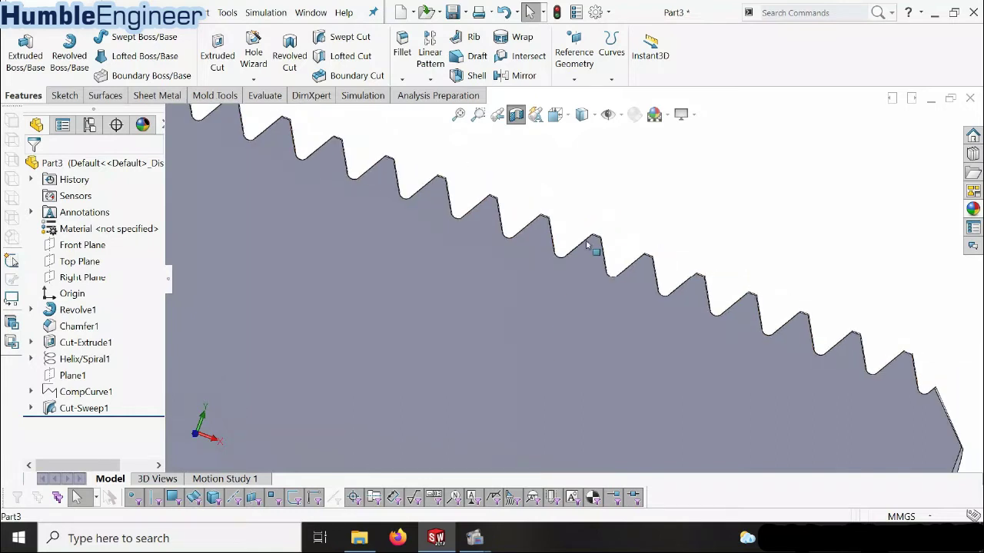
scroll(588, 261, down, 2)
scroll(583, 264, down, 6)
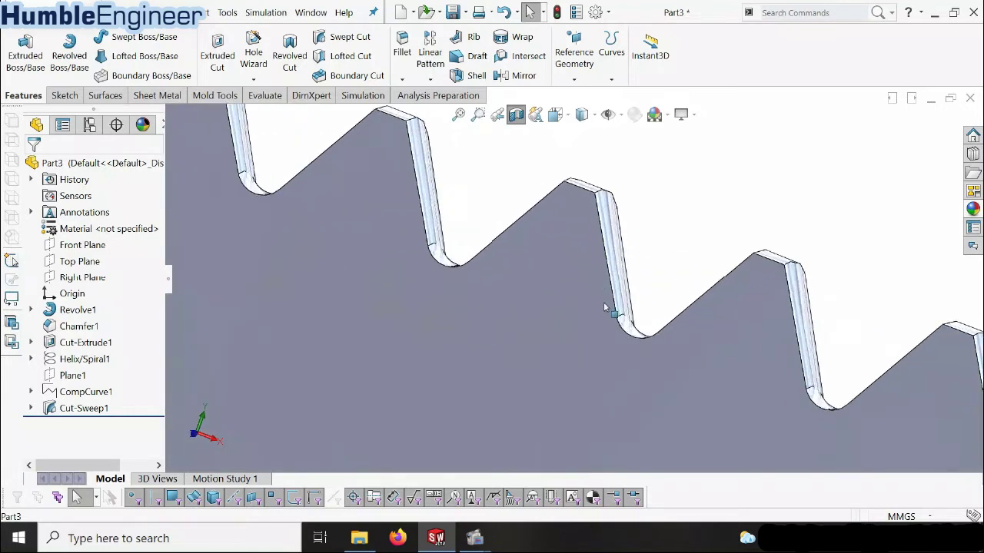
scroll(607, 307, up, 7)
scroll(725, 273, up, 3)
click(516, 114)
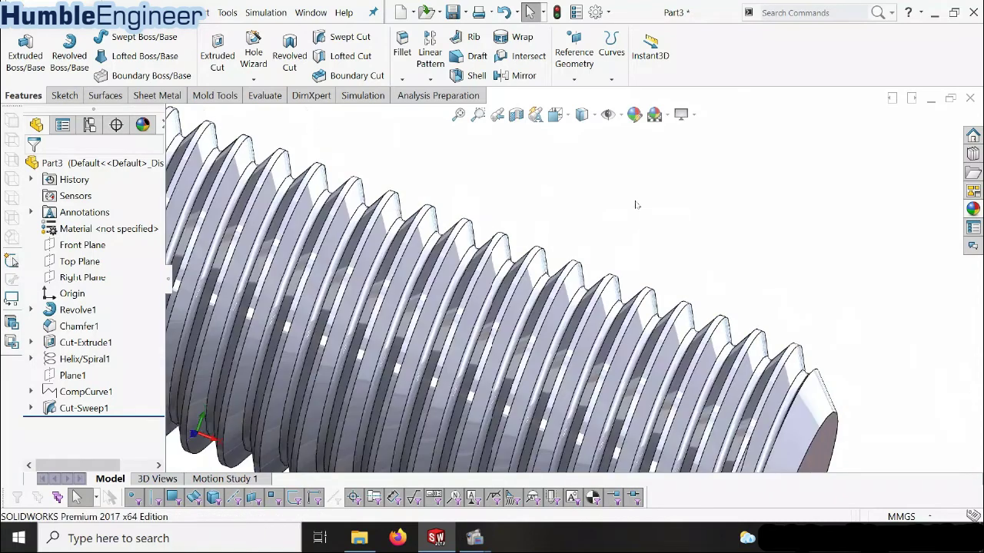
Examine the thread run-out where the cut ends on the smooth shank, and the whole bolt
scroll(642, 209, up, 3)
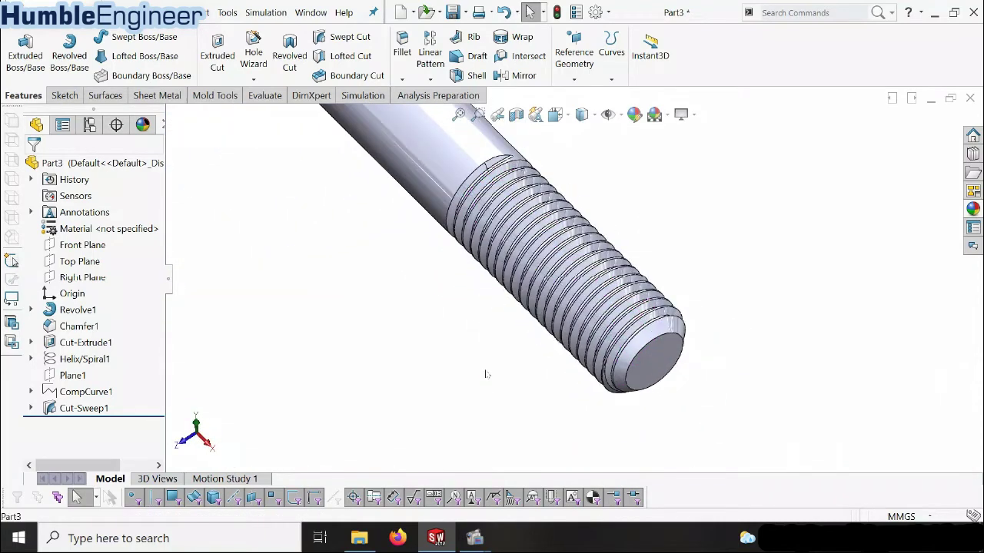
scroll(503, 165, down, 5)
scroll(504, 165, down, 2)
scroll(492, 241, down, 4)
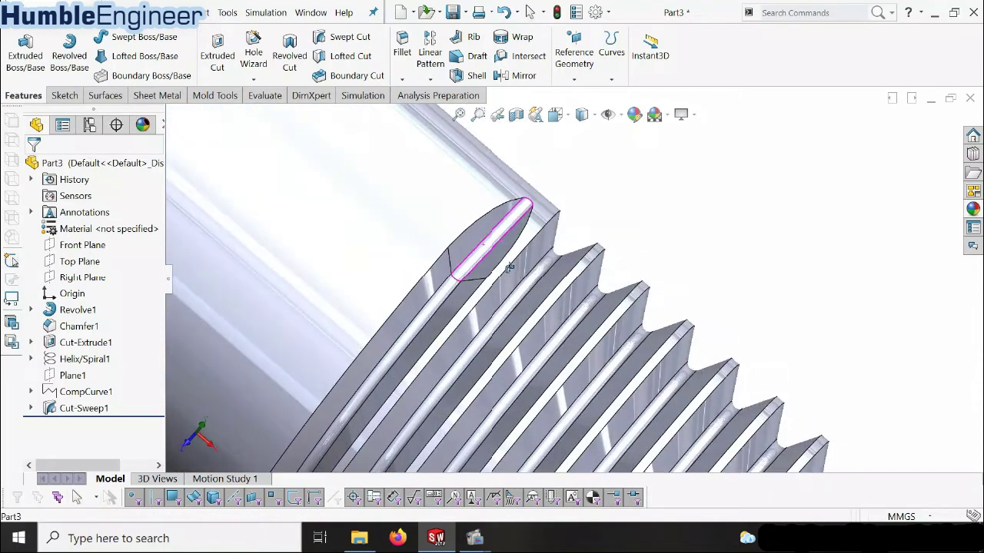
scroll(492, 254, up, 2)
scroll(269, 330, down, 4)
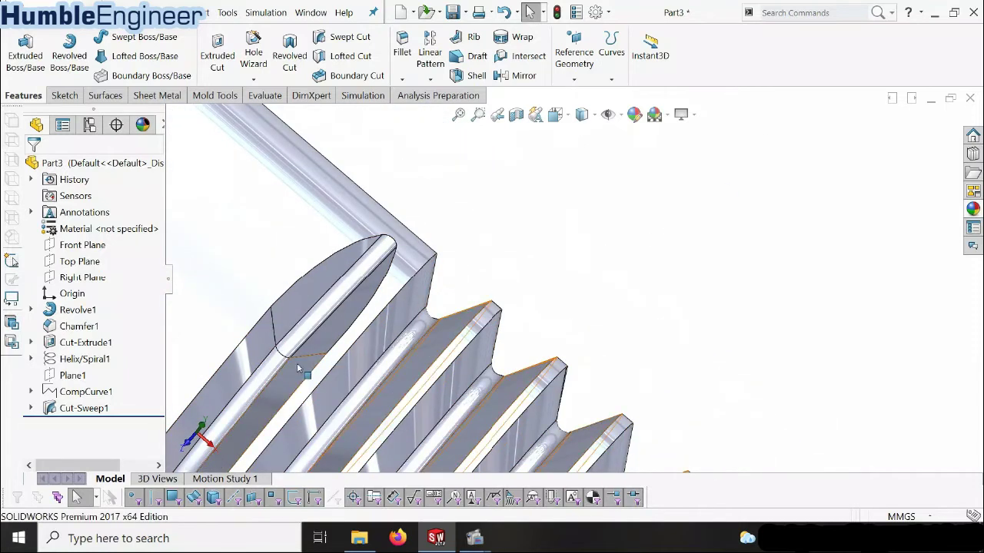
scroll(290, 344, up, 10)
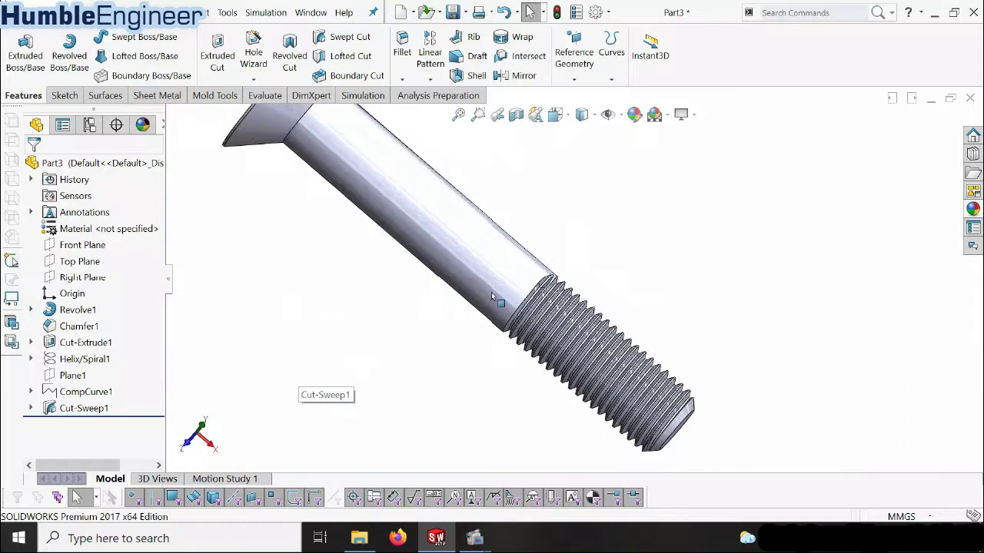
scroll(443, 244, down, 3)
middle_drag(498, 252, 496, 180)
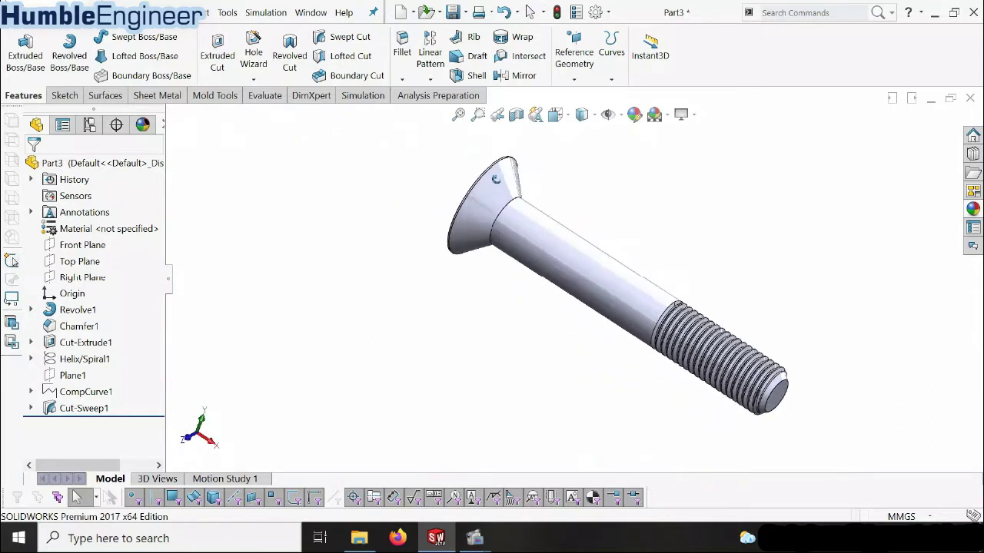
scroll(223, 245, up, 1)
Assign Chrome Stainless Steel from the steel materials to the bolt
right_click(113, 235)
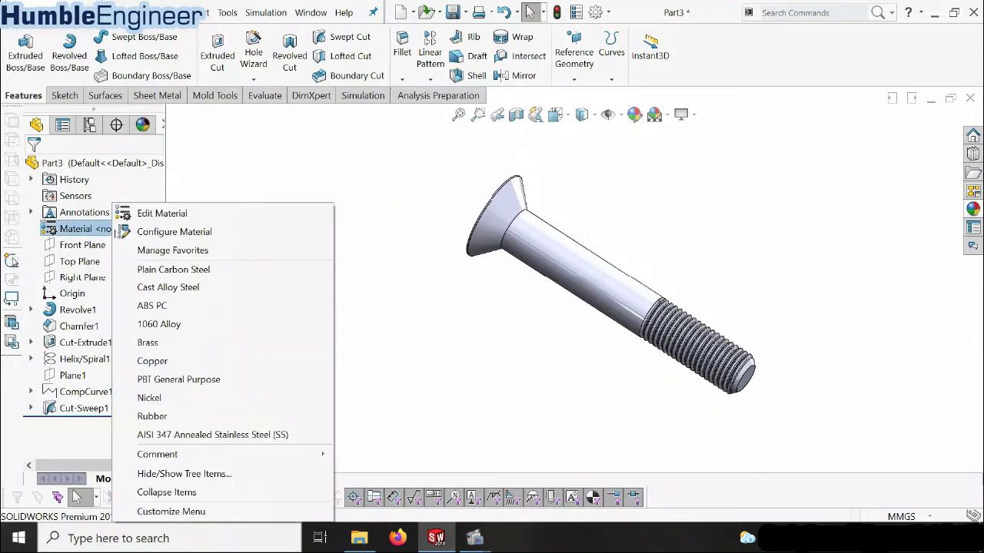
click(152, 216)
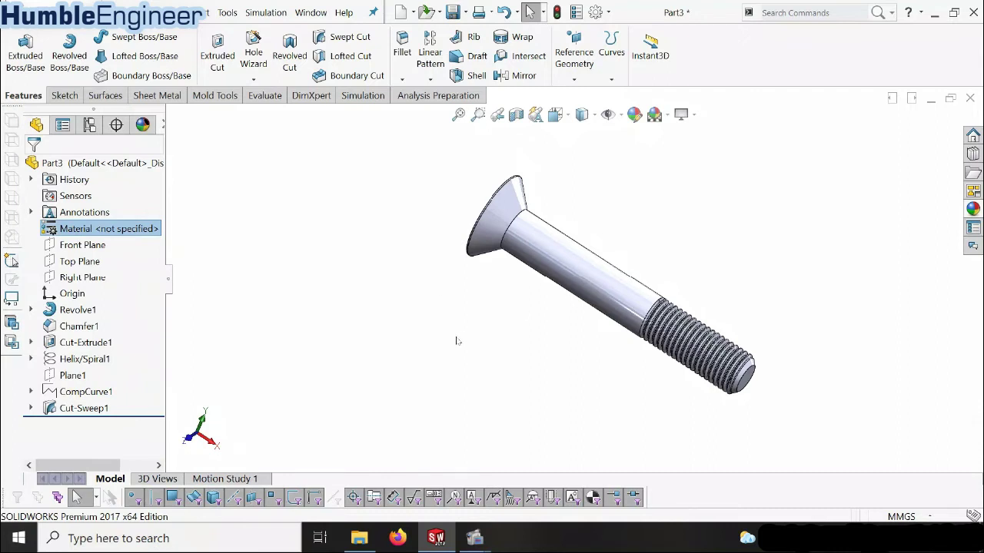
drag(420, 225, 415, 344)
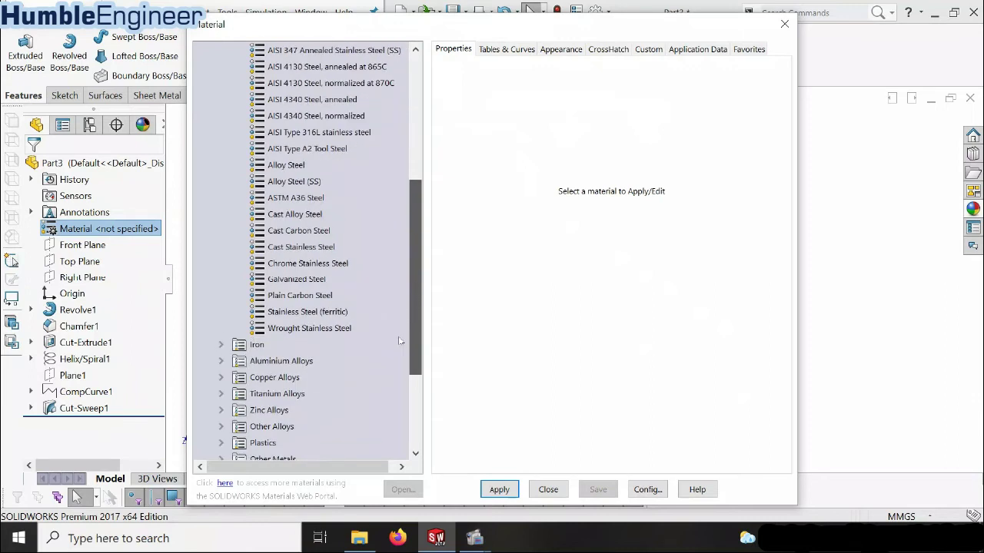
click(305, 264)
click(498, 489)
click(548, 490)
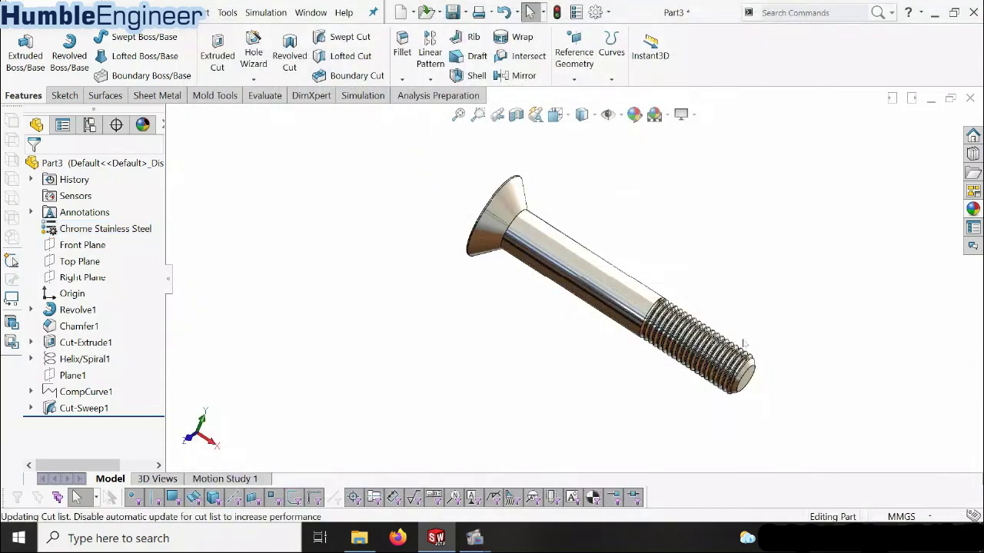
scroll(680, 282, down, 2)
scroll(637, 294, up, 3)
scroll(637, 294, down, 2)
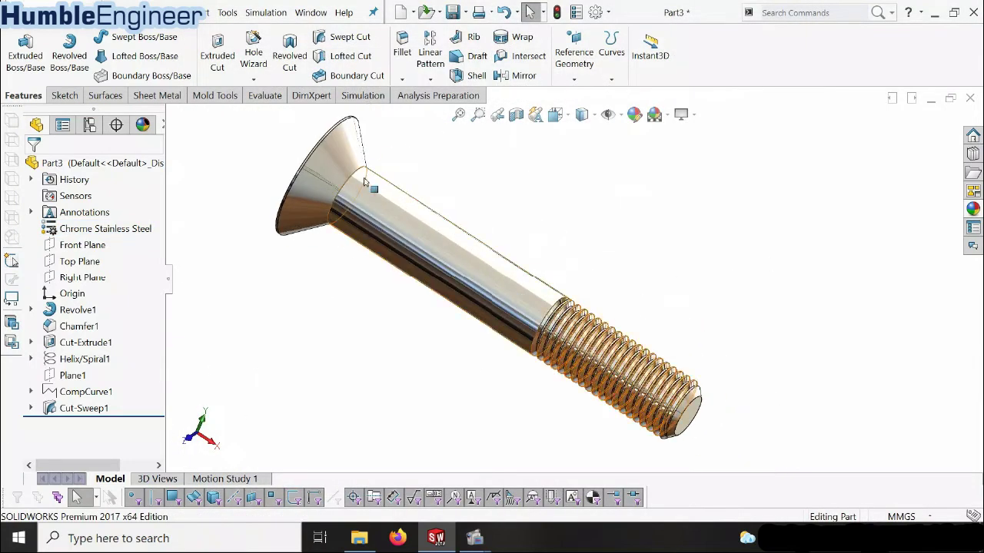
Hide the Simulation toolset from the CommandManager and show it again
click(364, 96)
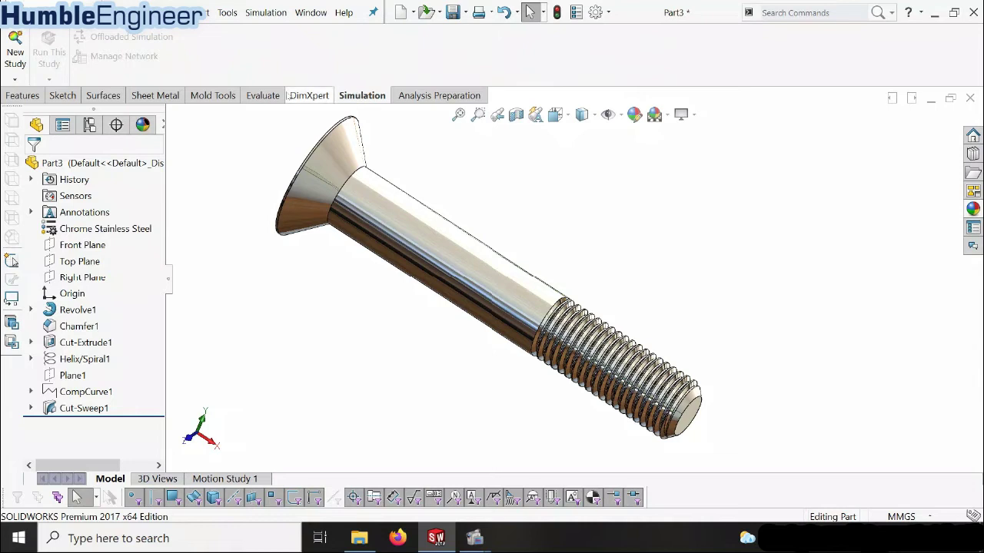
right_click(350, 95)
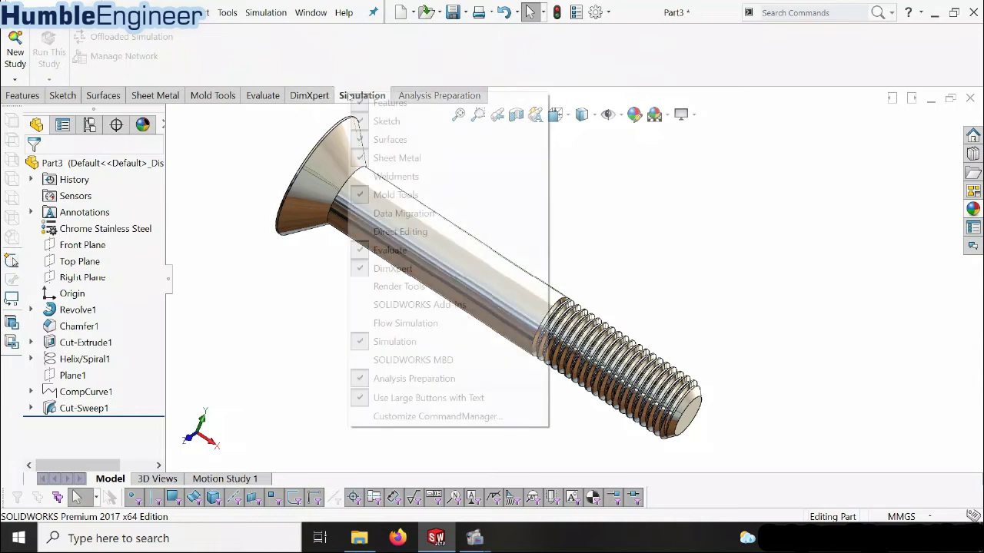
click(359, 344)
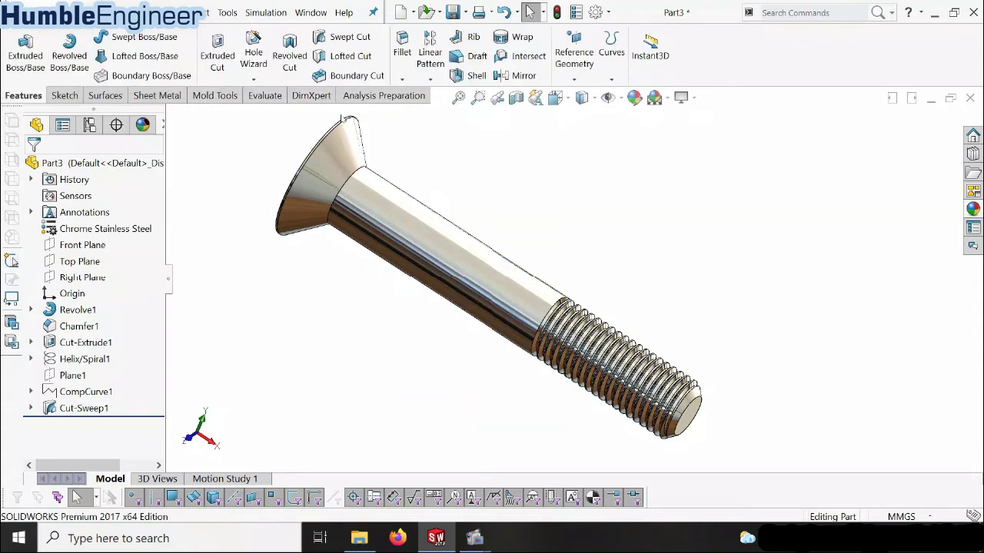
right_click(355, 98)
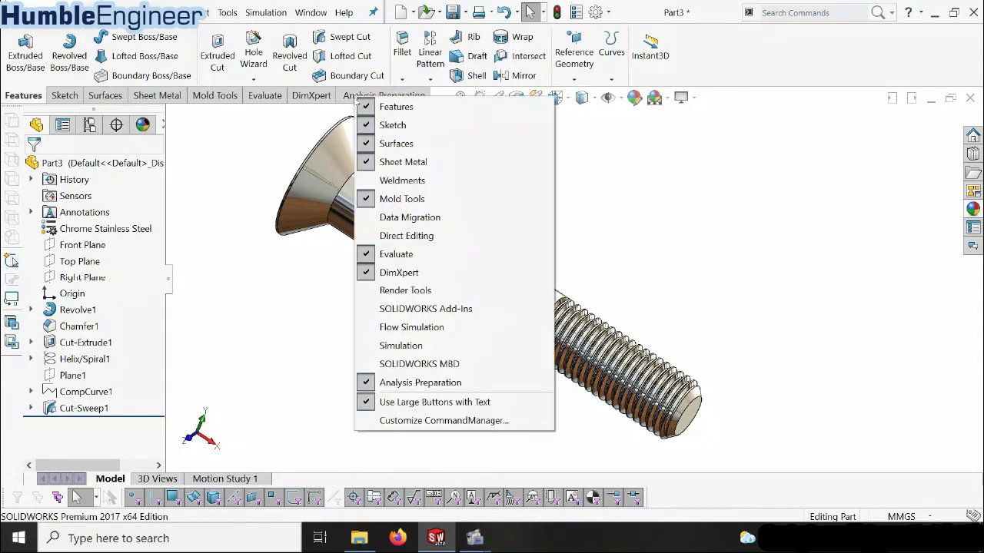
click(367, 344)
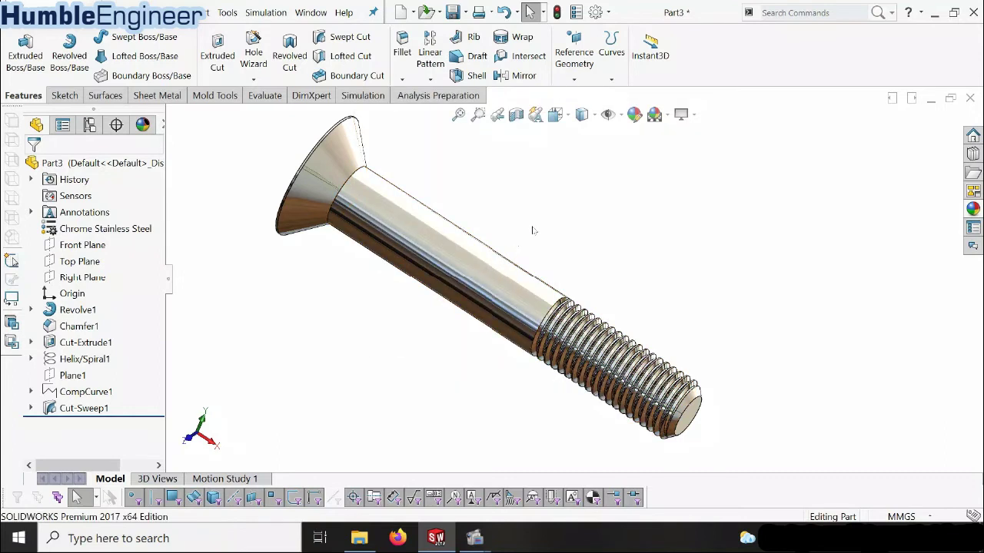
scroll(532, 230, up, 3)
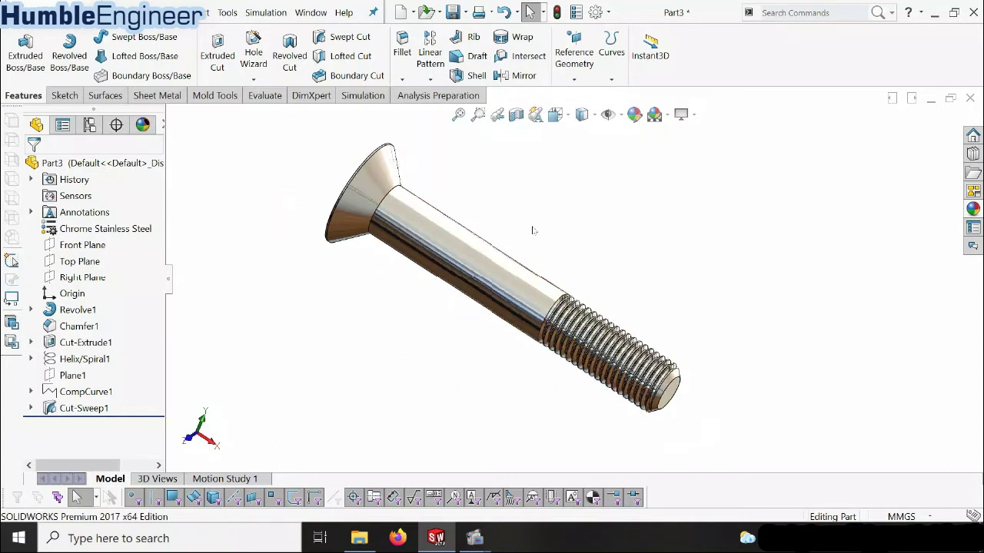
Create a new Static simulation study named Static 1 for the bolt
click(347, 96)
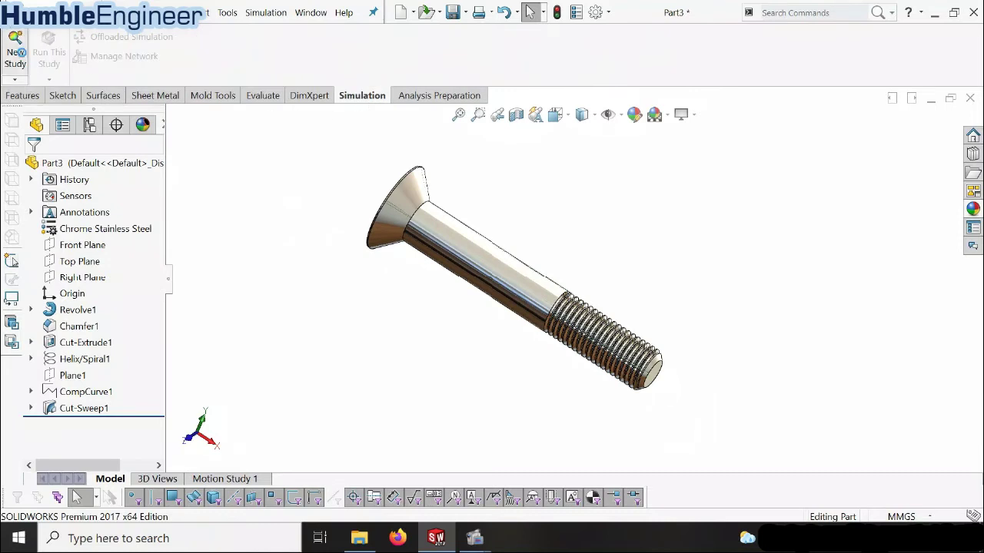
click(18, 55)
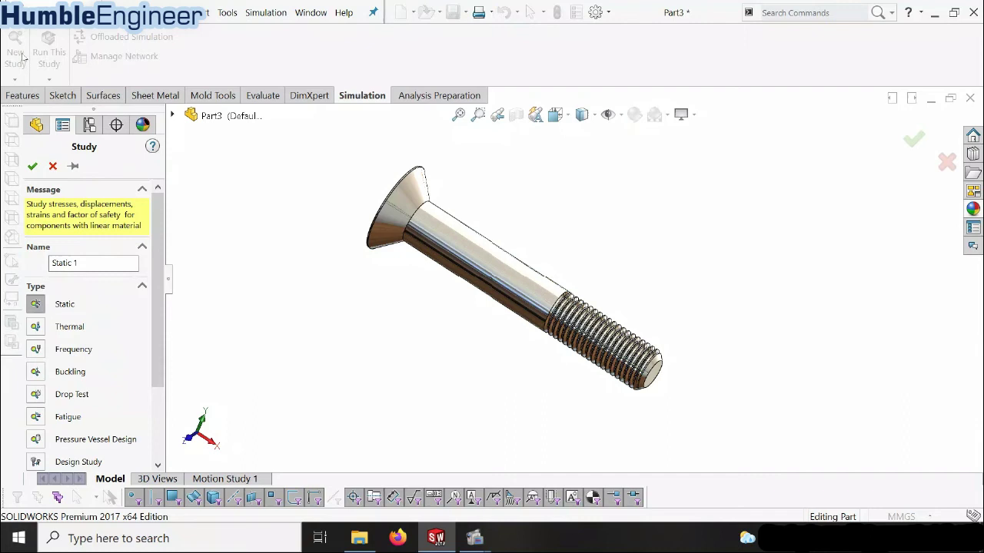
click(29, 168)
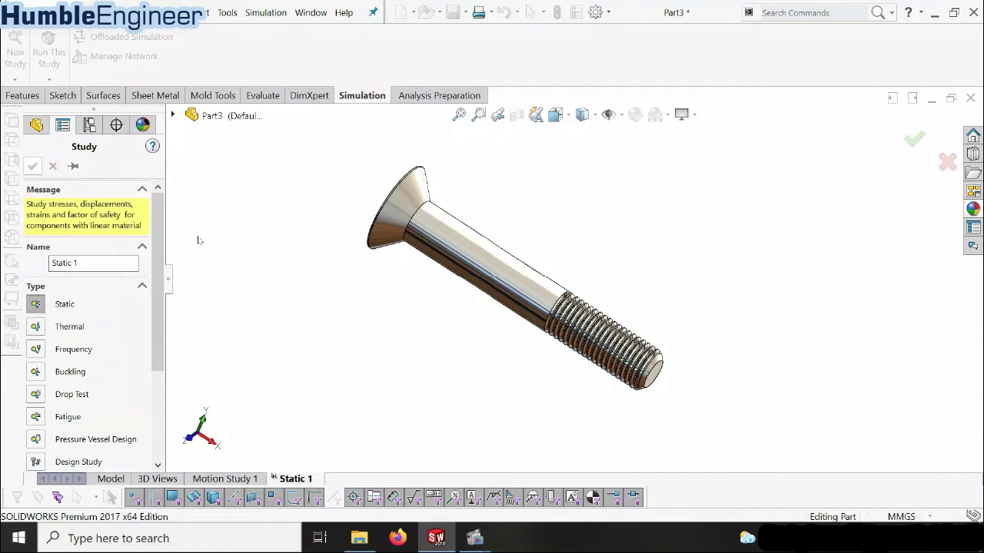
Examine the bolt's countersunk head, shank and thread from different angles
scroll(311, 294, up, 2)
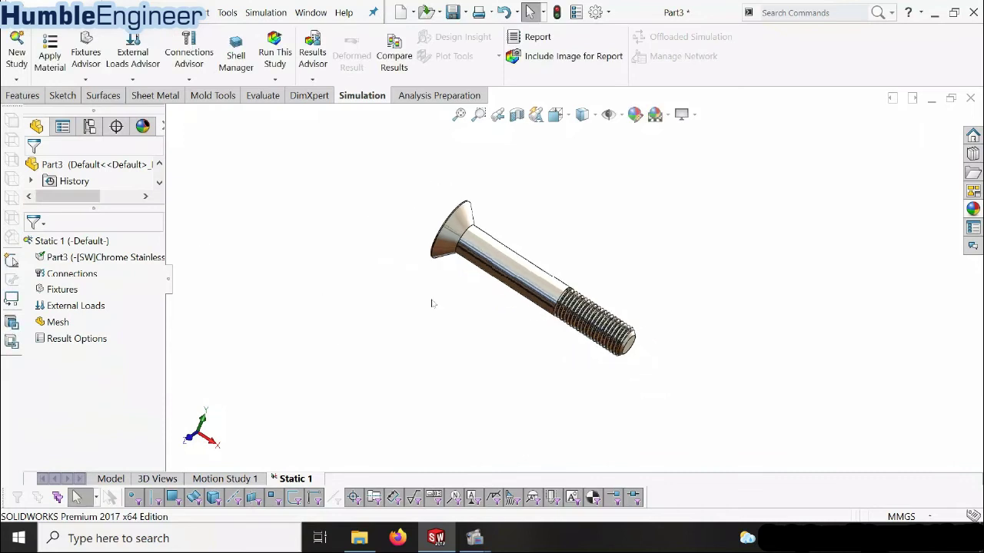
scroll(544, 315, down, 3)
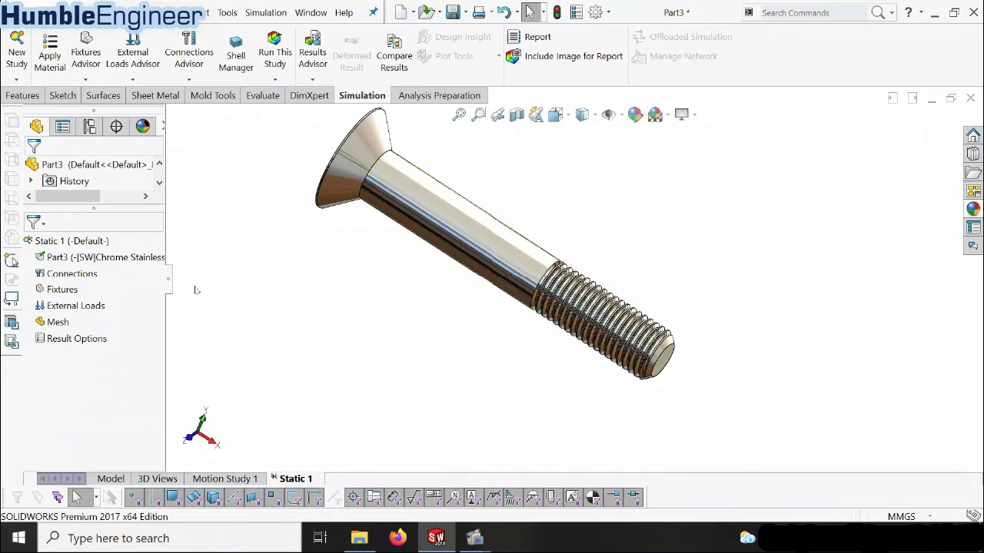
scroll(517, 295, down, 3)
scroll(604, 400, up, 3)
scroll(687, 397, down, 2)
middle_drag(626, 345, 568, 326)
scroll(671, 362, up, 1)
middle_drag(670, 362, 599, 358)
scroll(604, 285, down, 2)
scroll(588, 208, up, 3)
scroll(547, 241, down, 2)
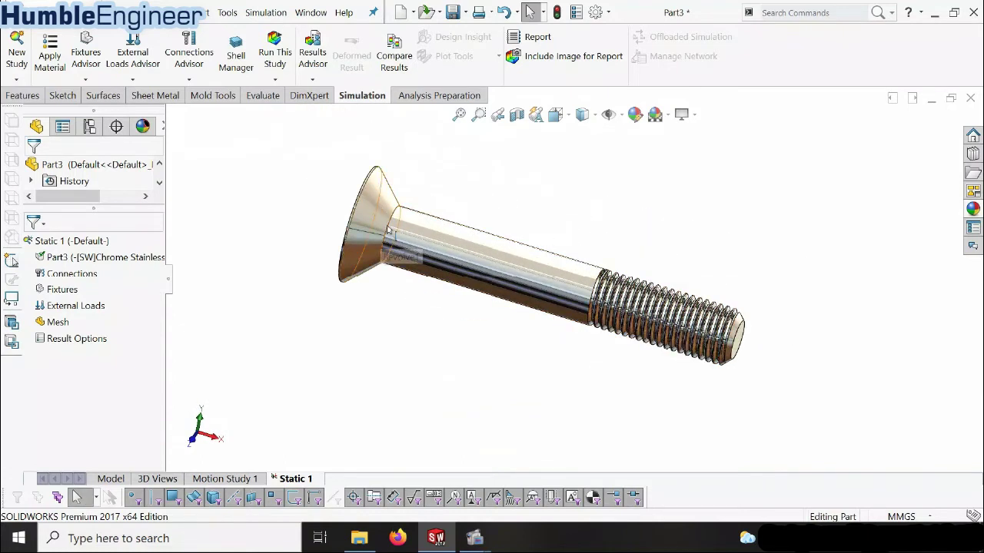
Apply a Fixed Geometry fixture to the conical underside face of the bolt head
right_click(57, 289)
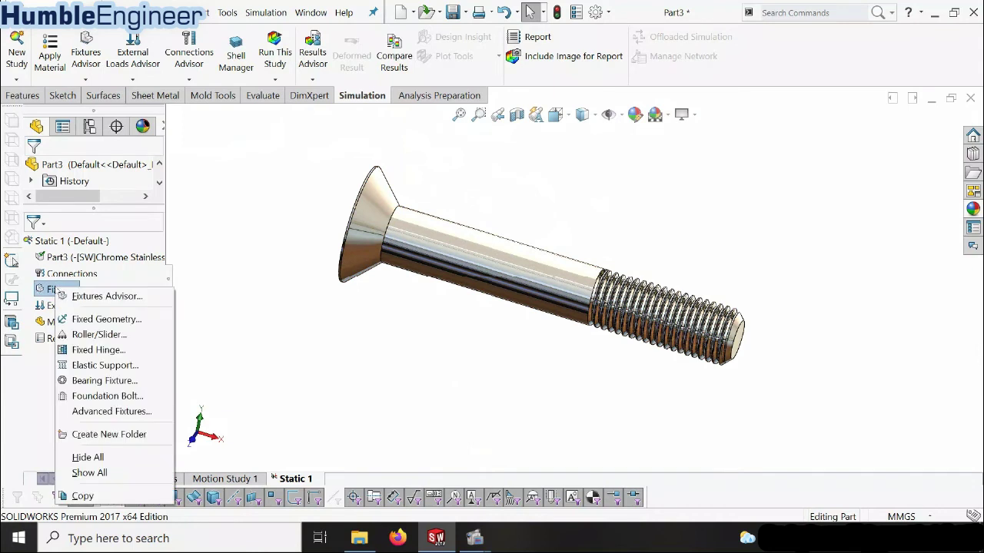
click(80, 319)
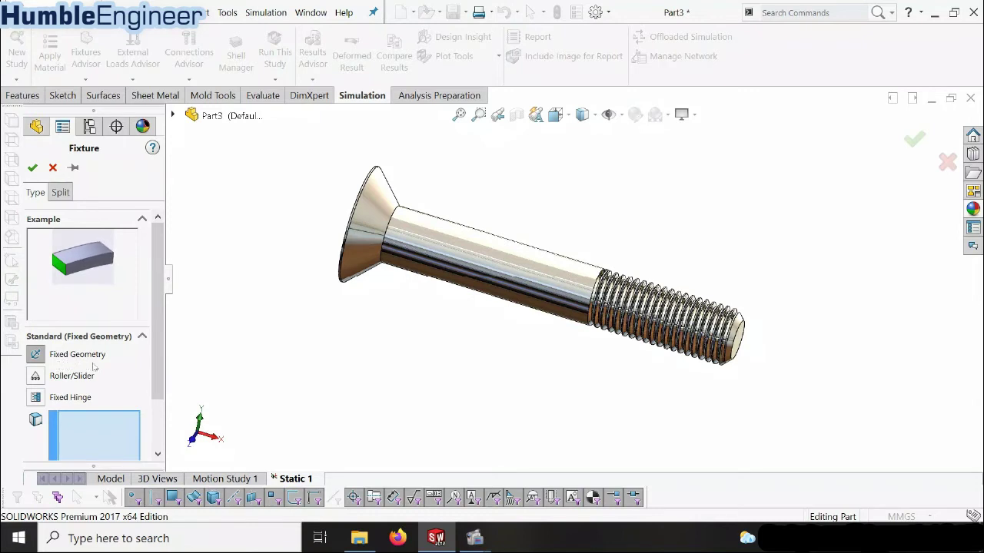
click(386, 206)
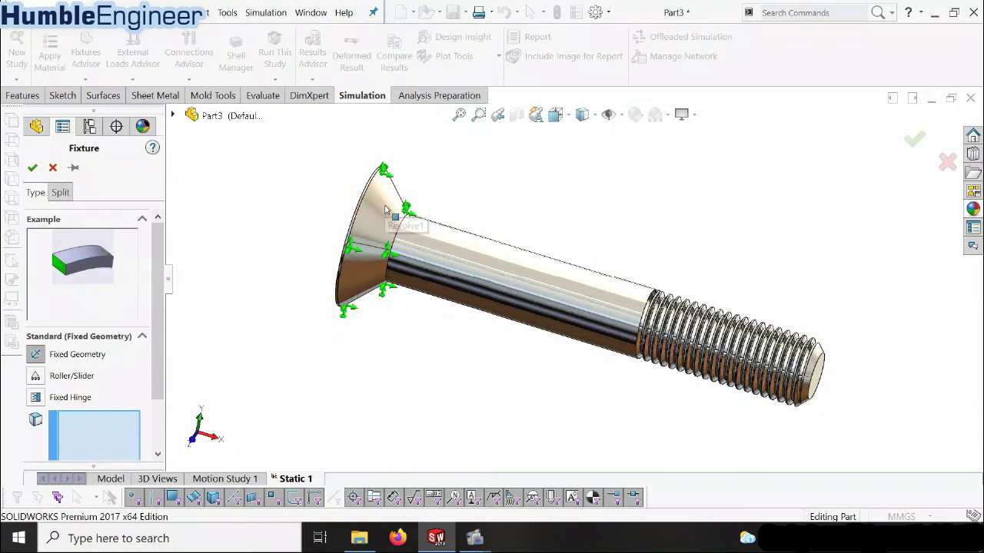
mouse_move(411, 334)
middle_down()
mouse_move(430, 358)
mouse_move(399, 307)
mouse_move(408, 343)
middle_up()
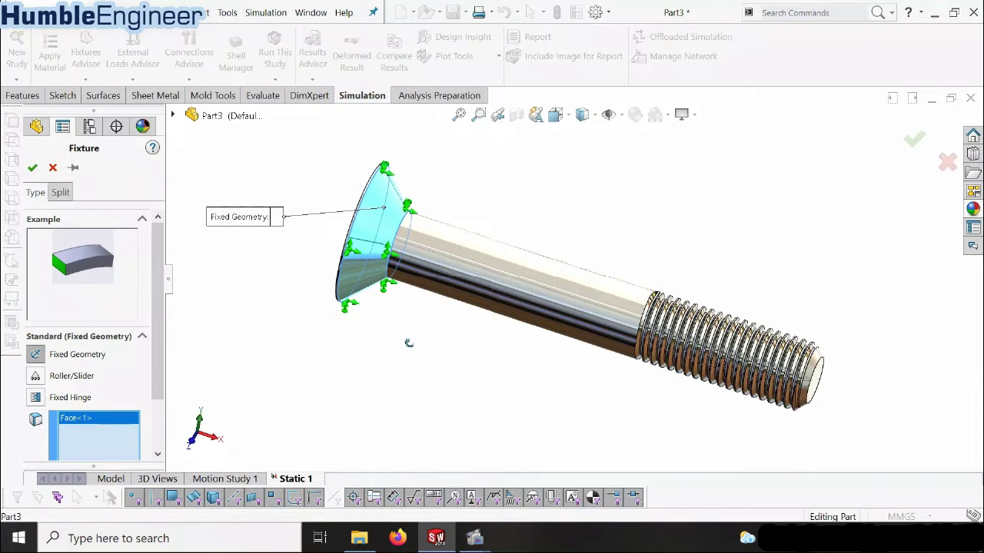
click(450, 253)
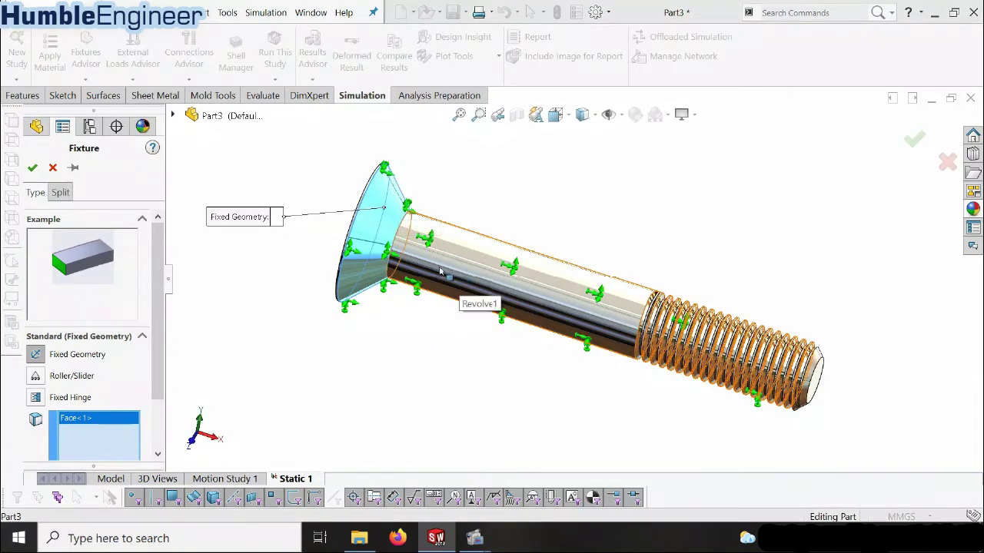
scroll(549, 284, up, 4)
scroll(487, 284, down, 3)
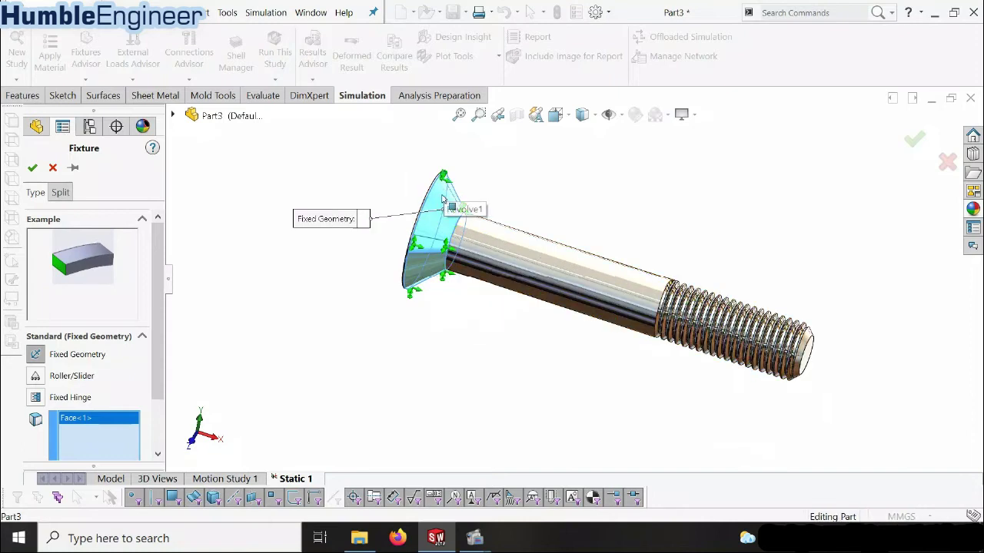
middle_drag(450, 209, 447, 237)
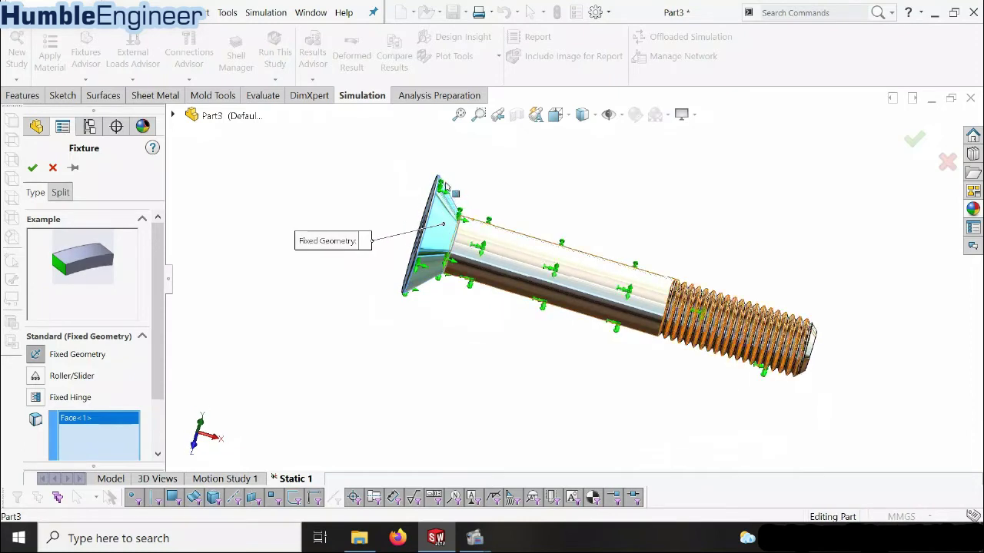
scroll(572, 273, down, 2)
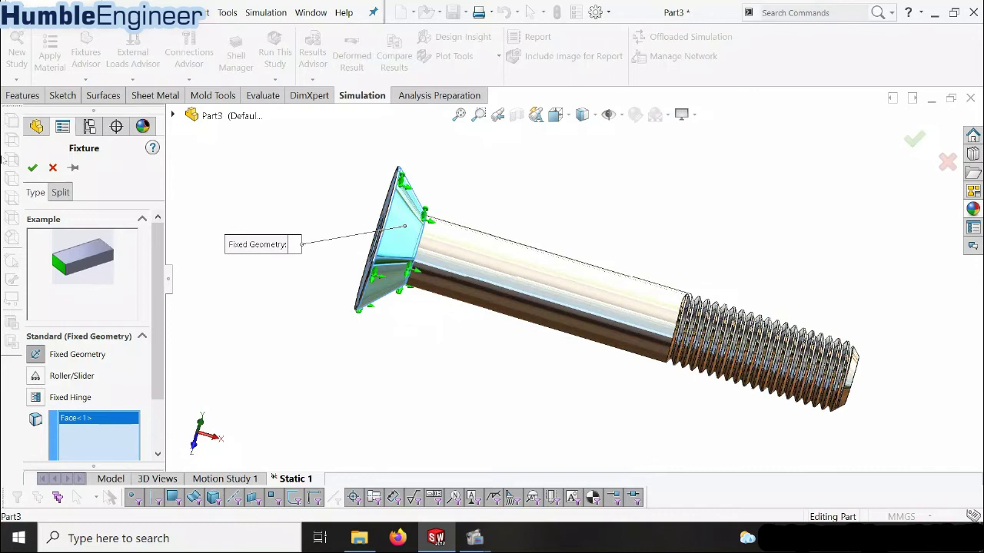
click(32, 167)
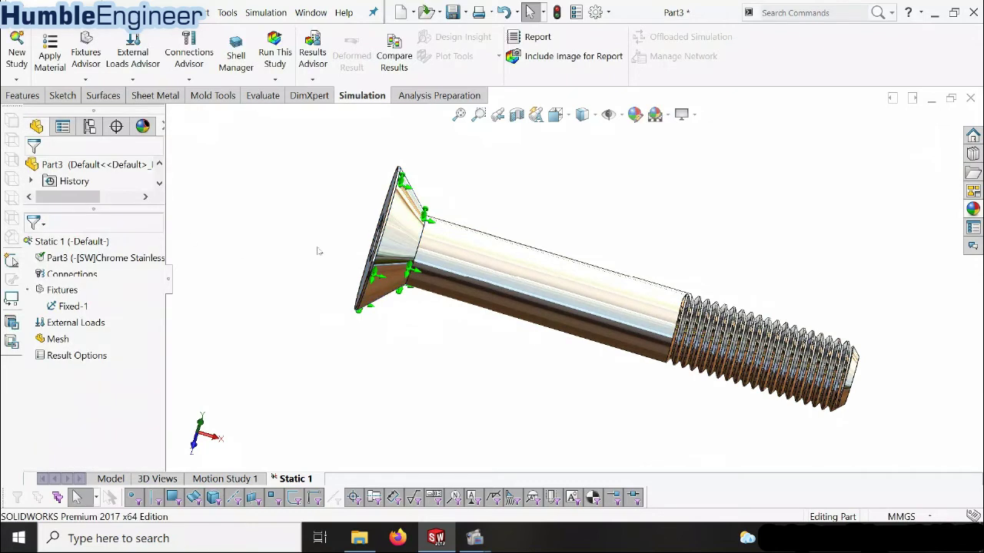
Start a Force load and select the helical thread groove face and the small end face at the thread run-out
scroll(653, 256, up, 3)
scroll(593, 238, down, 3)
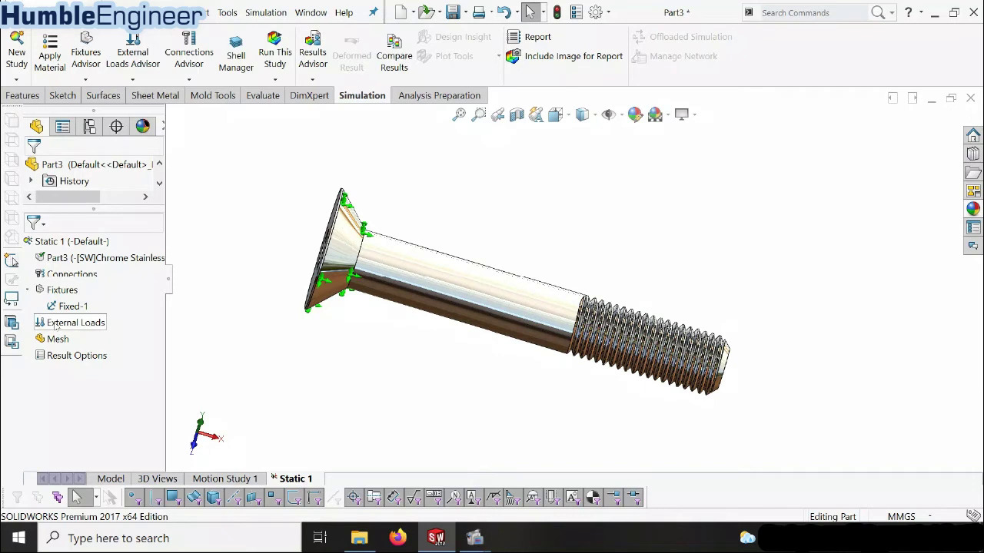
right_click(56, 326)
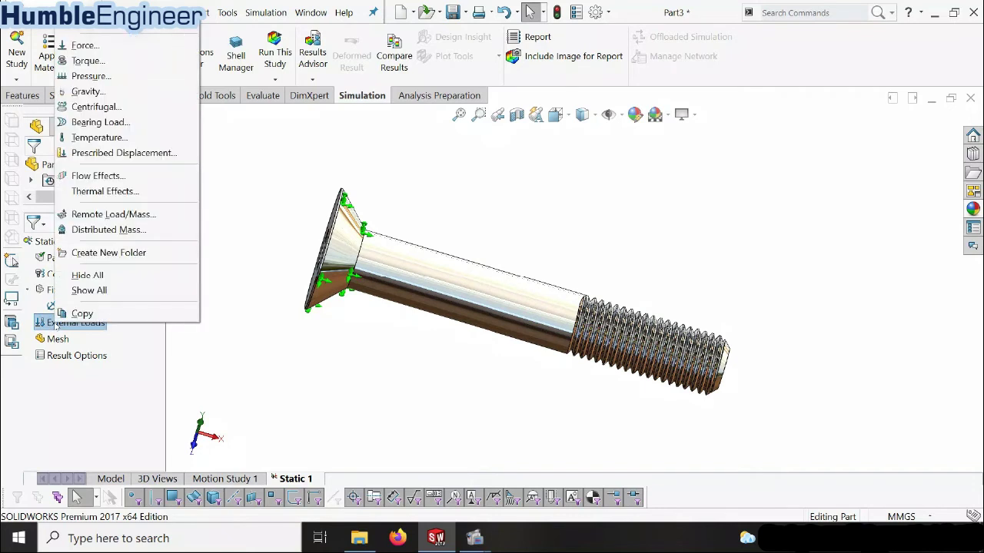
click(77, 46)
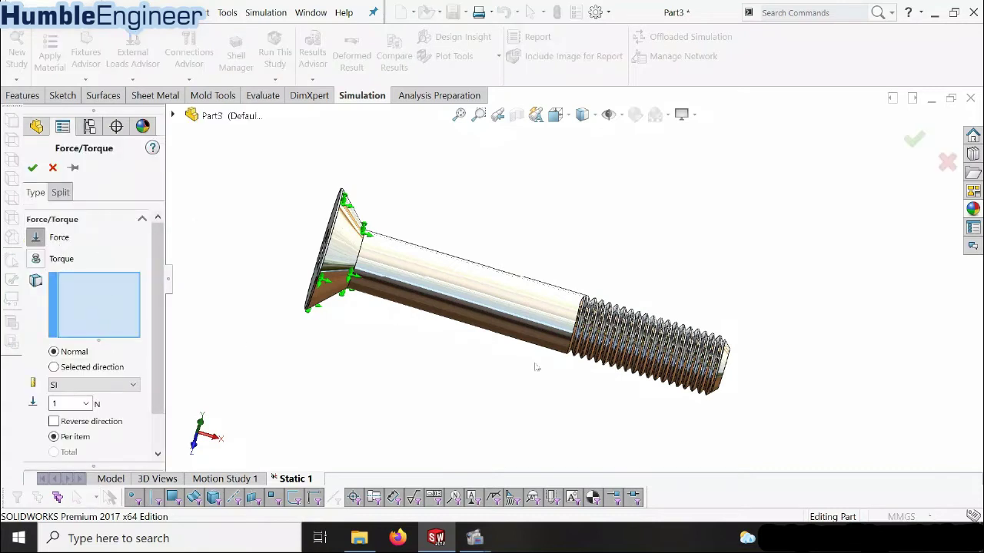
scroll(721, 313, down, 8)
middle_drag(607, 315, 571, 294)
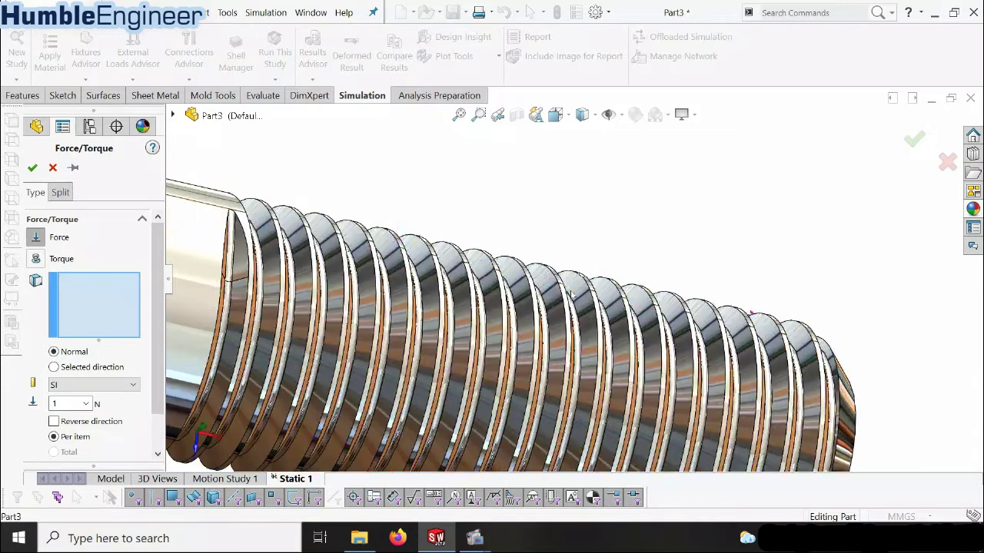
click(577, 291)
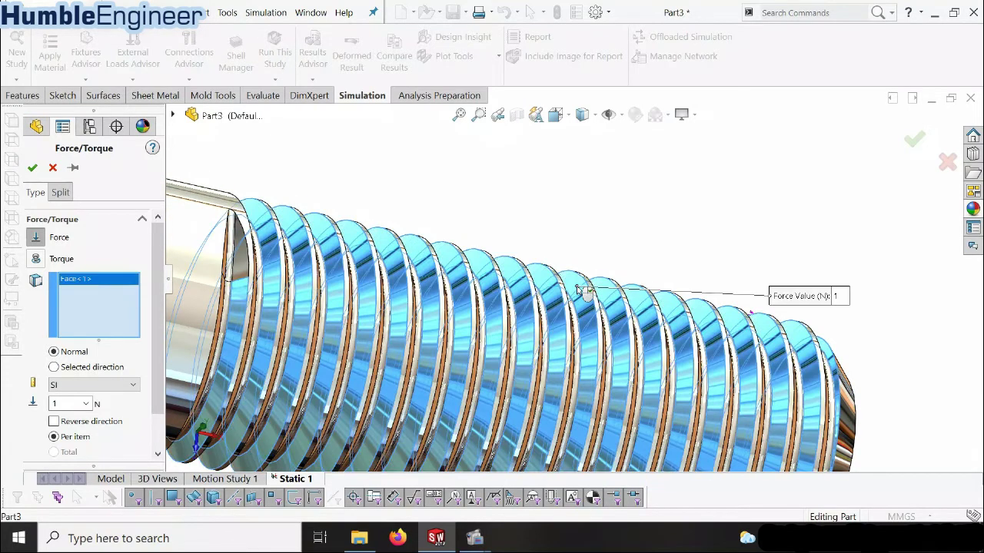
scroll(582, 303, up, 5)
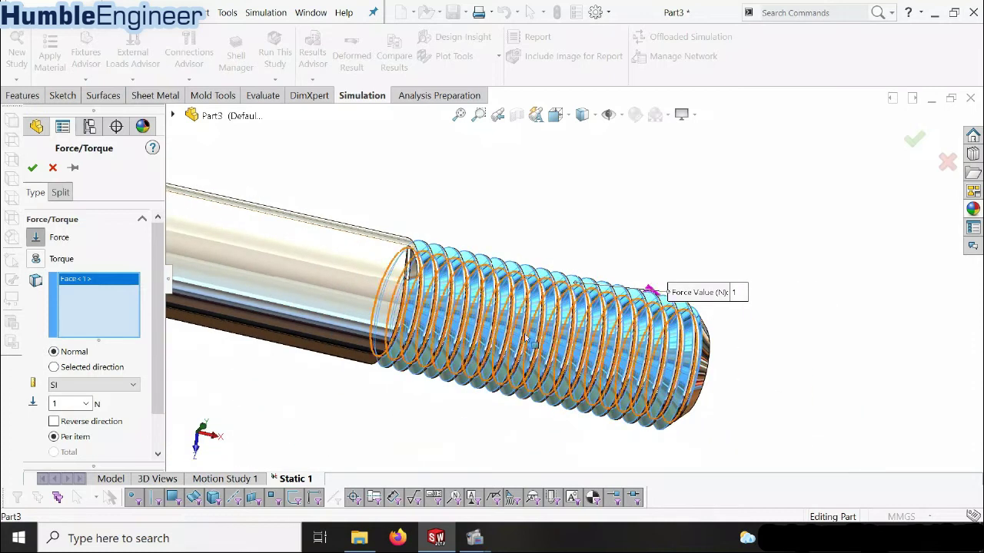
scroll(439, 273, down, 2)
scroll(437, 269, down, 4)
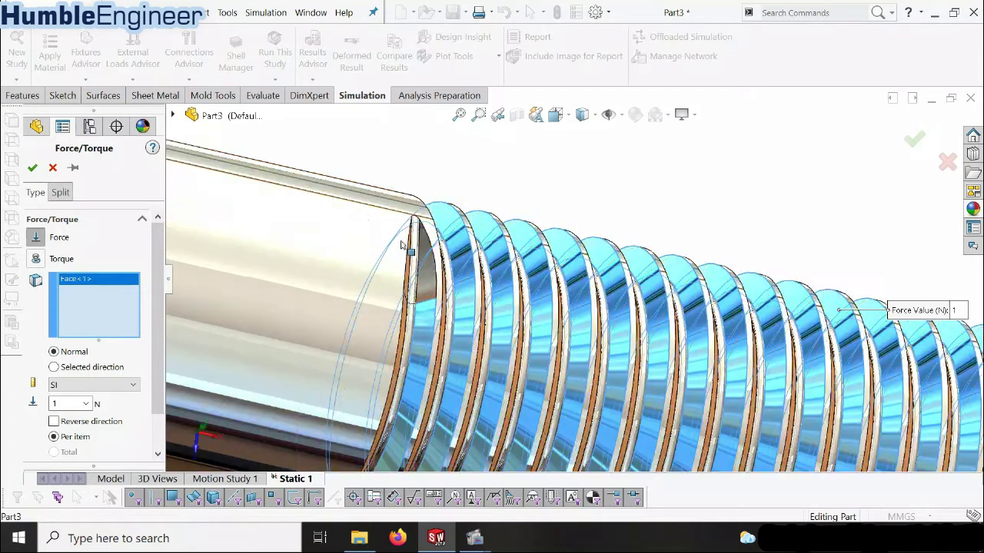
click(429, 278)
scroll(430, 281, up, 5)
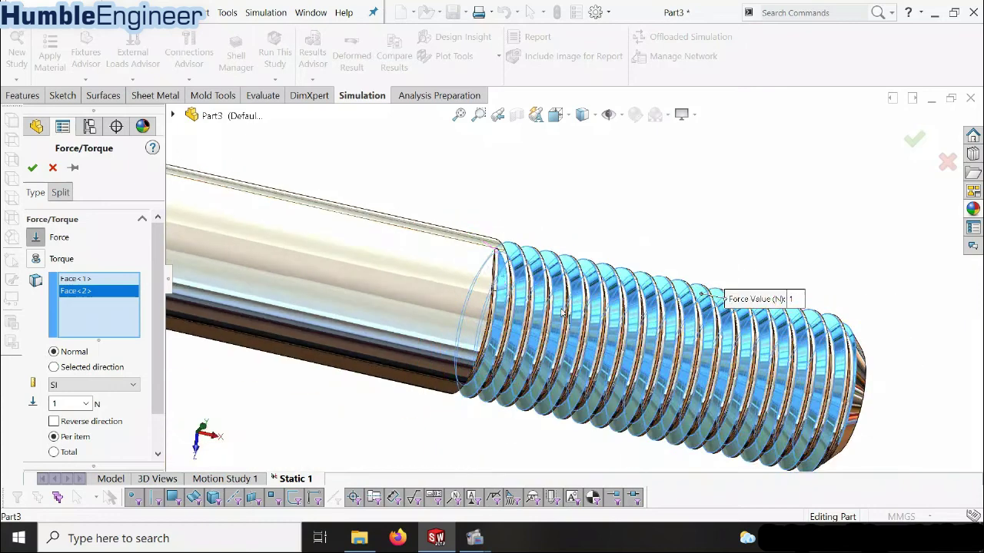
Examine the force arrows on the selected thread faces and their direction relative to the bolt
scroll(609, 313, up, 3)
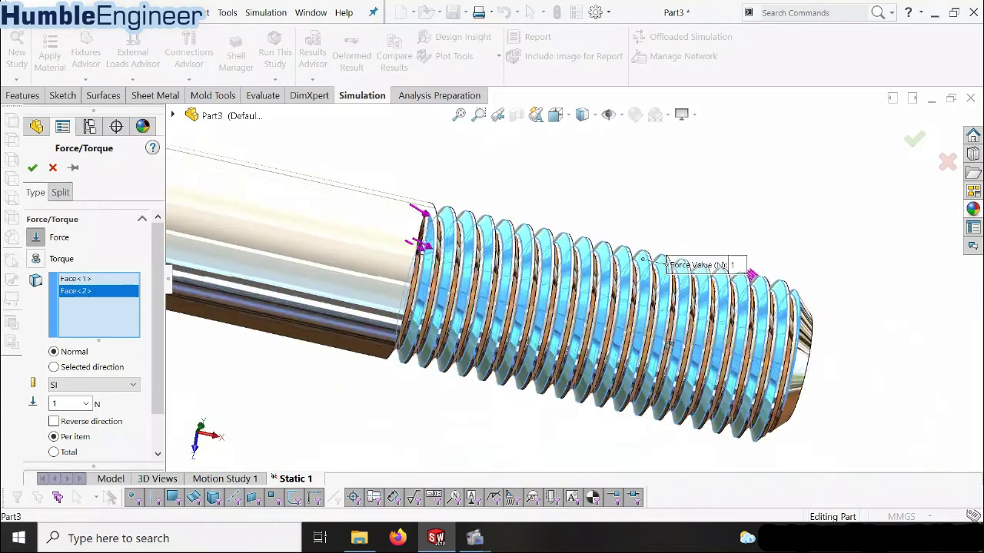
scroll(662, 336, up, 3)
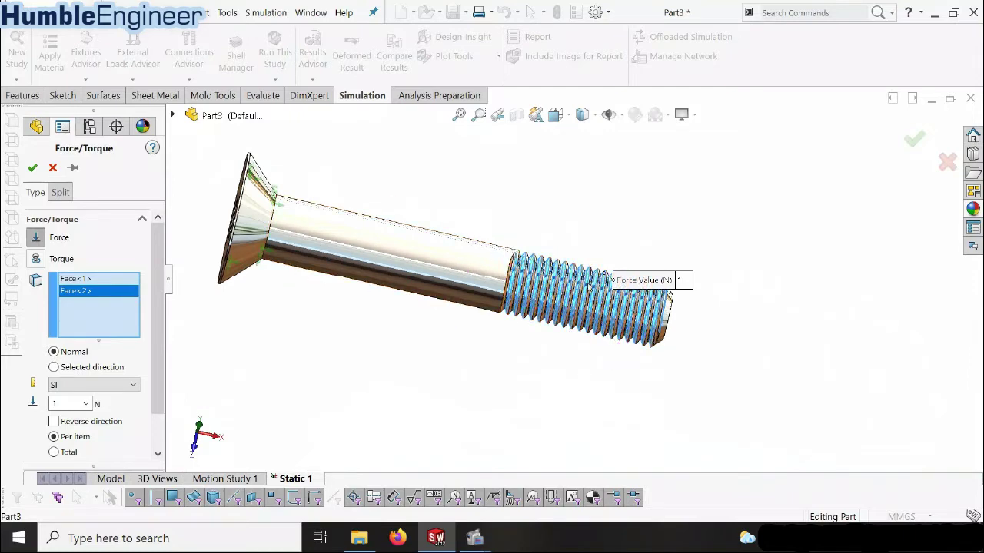
scroll(697, 326, down, 5)
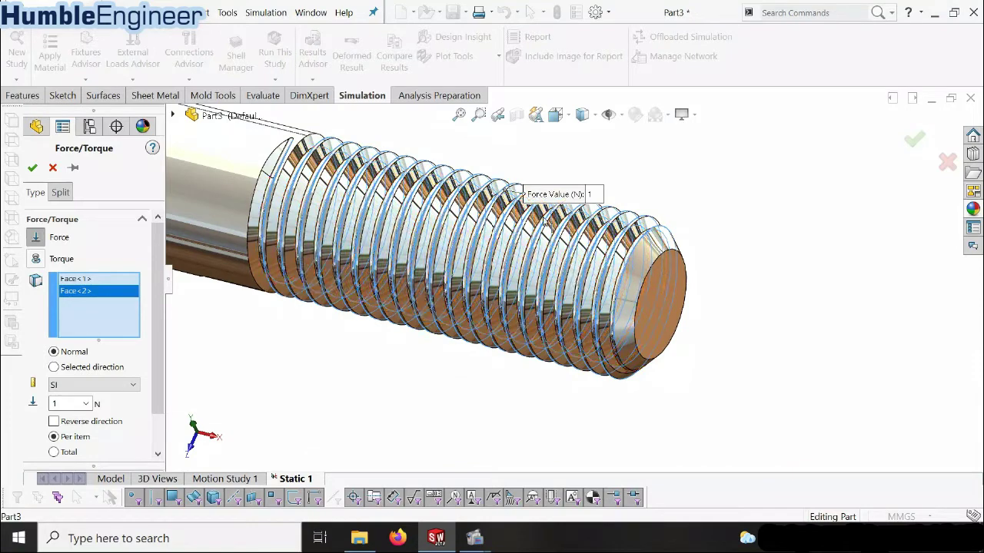
scroll(544, 250, up, 1)
middle_drag(544, 249, 354, 235)
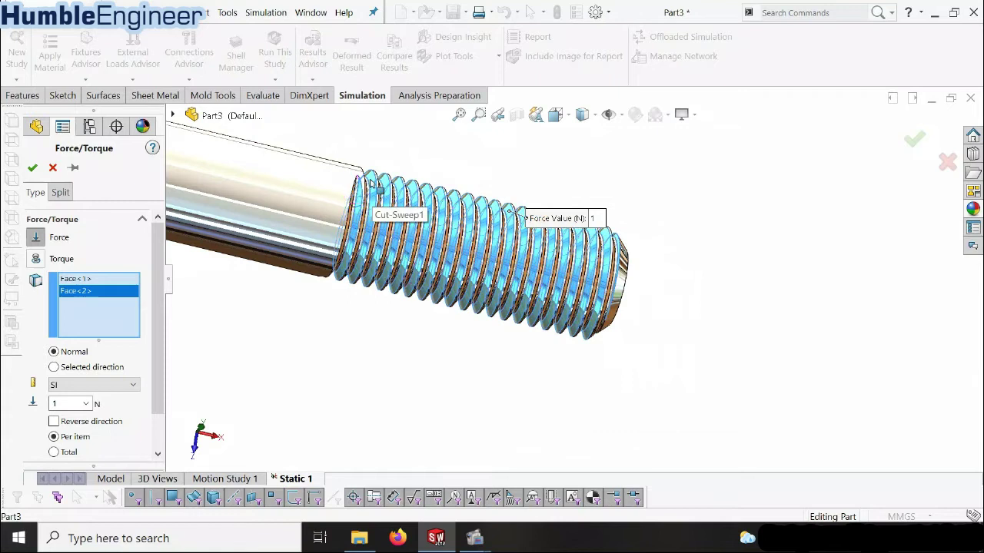
scroll(546, 269, up, 1)
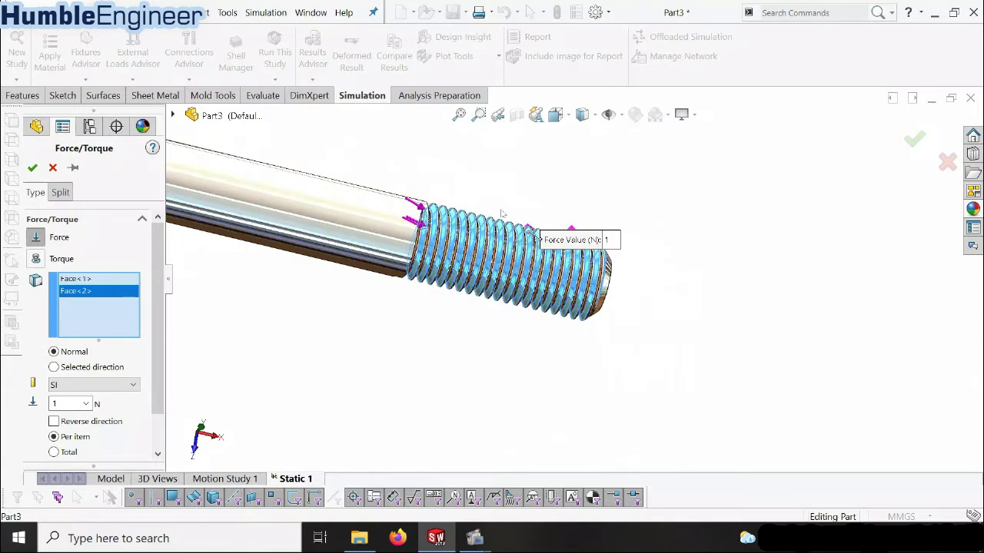
scroll(546, 269, down, 2)
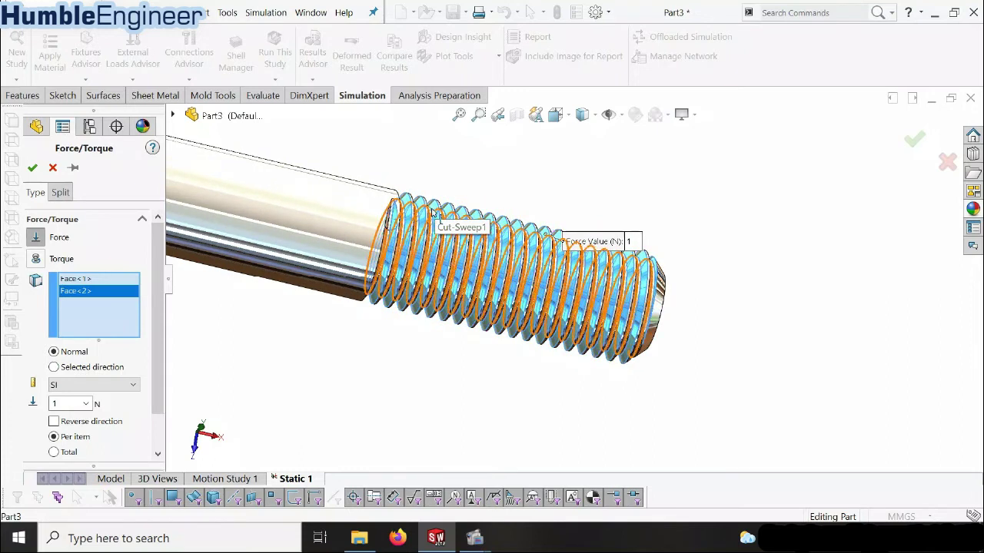
scroll(370, 348, up, 2)
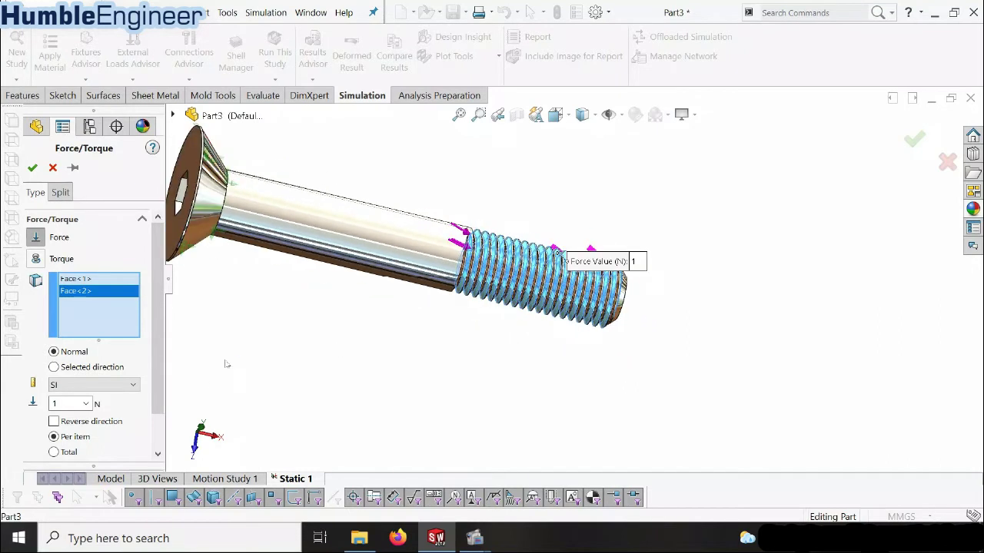
scroll(156, 373, down, 2)
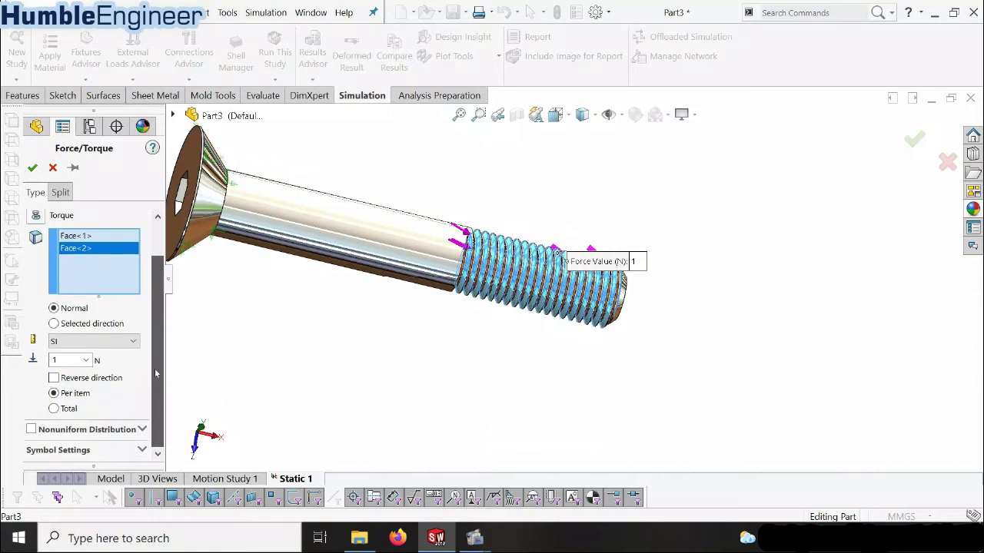
click(54, 323)
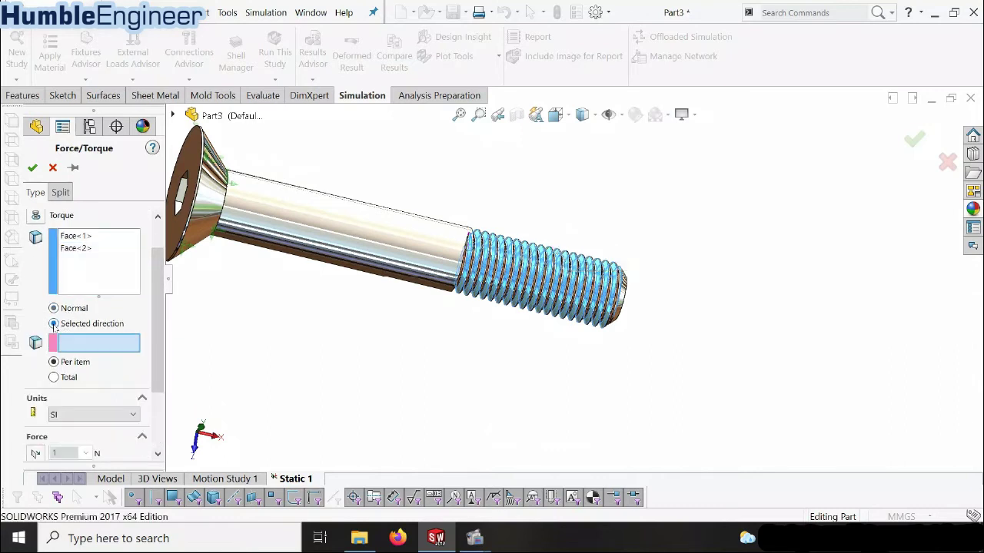
click(71, 308)
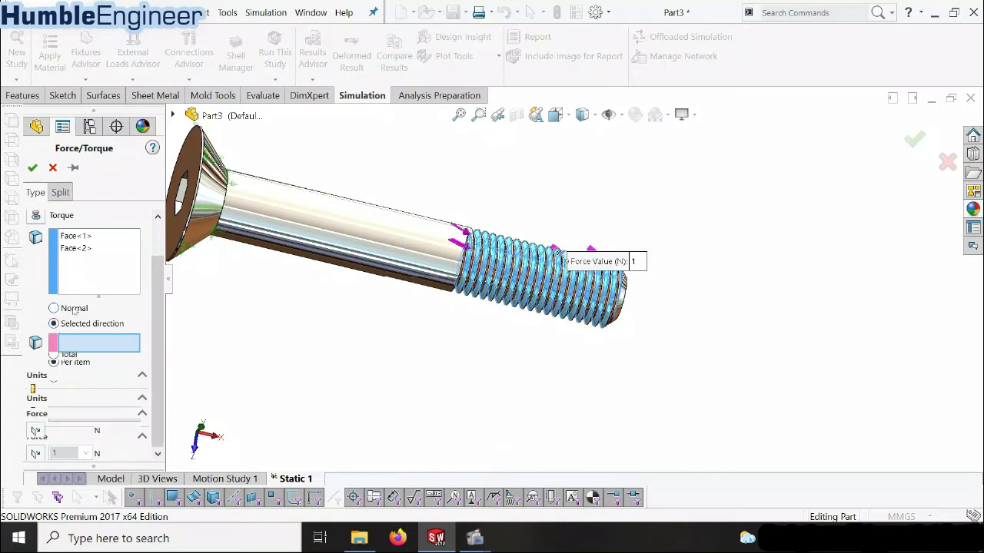
scroll(572, 264, down, 2)
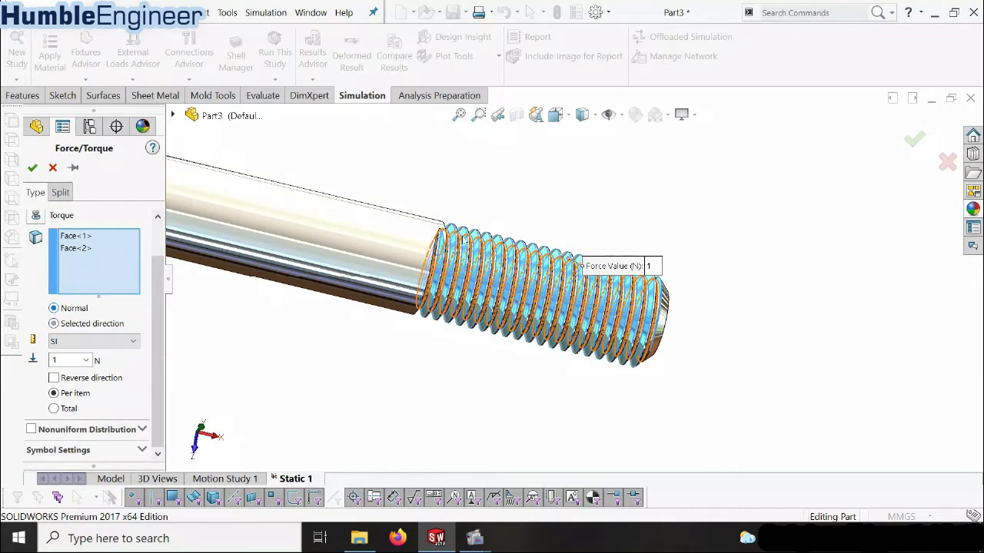
Define the force along a selected direction using the cylindrical shank face and set its axial component to 5000 N per item
click(55, 323)
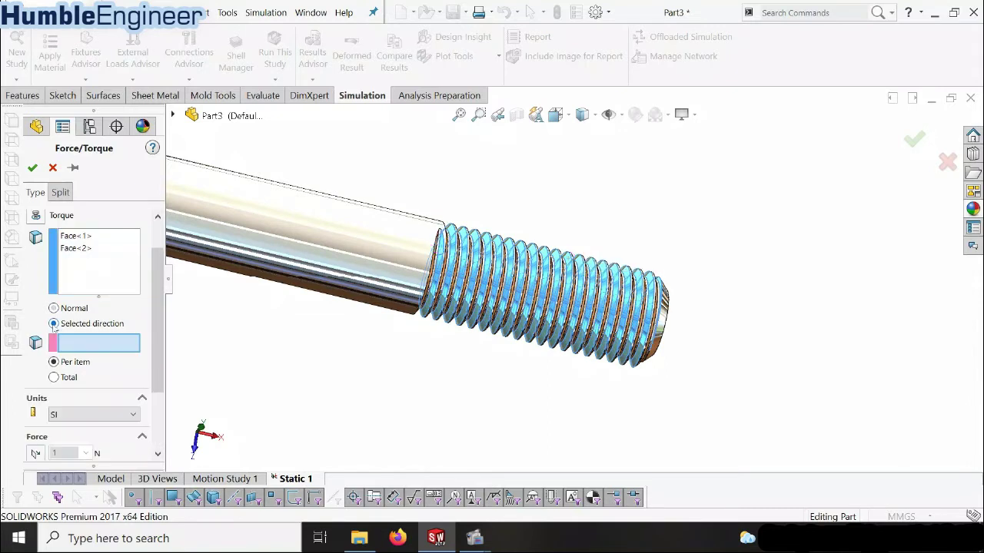
scroll(397, 388, up, 4)
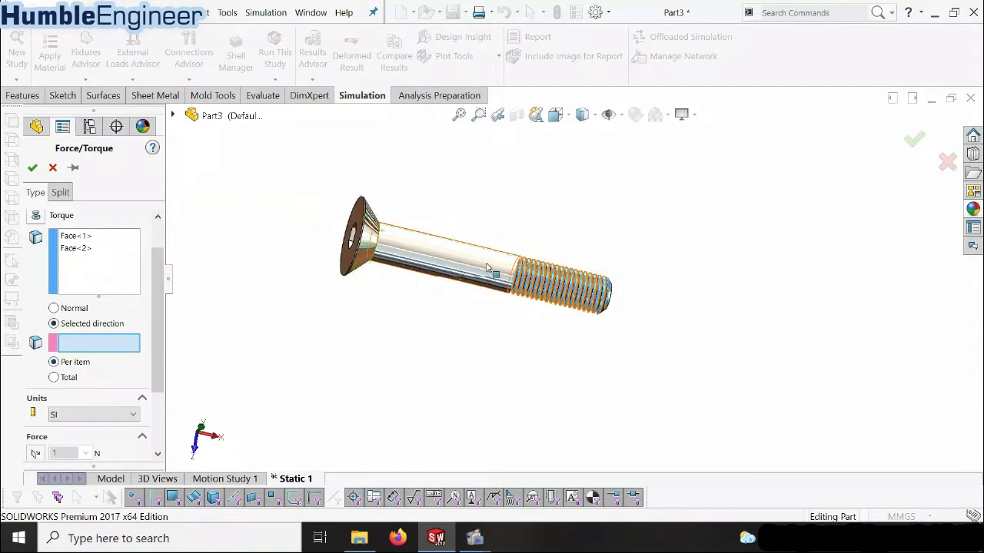
scroll(461, 259, down, 2)
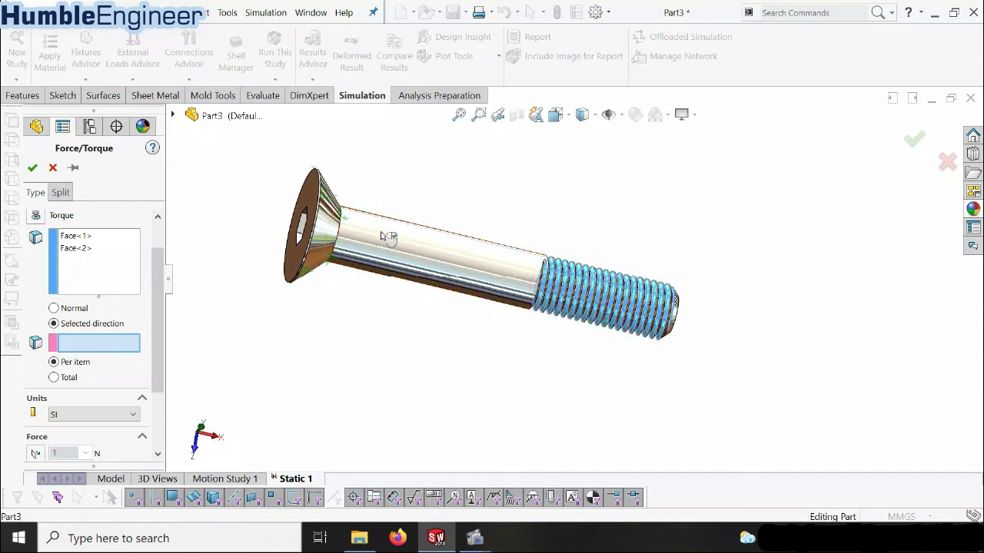
click(380, 236)
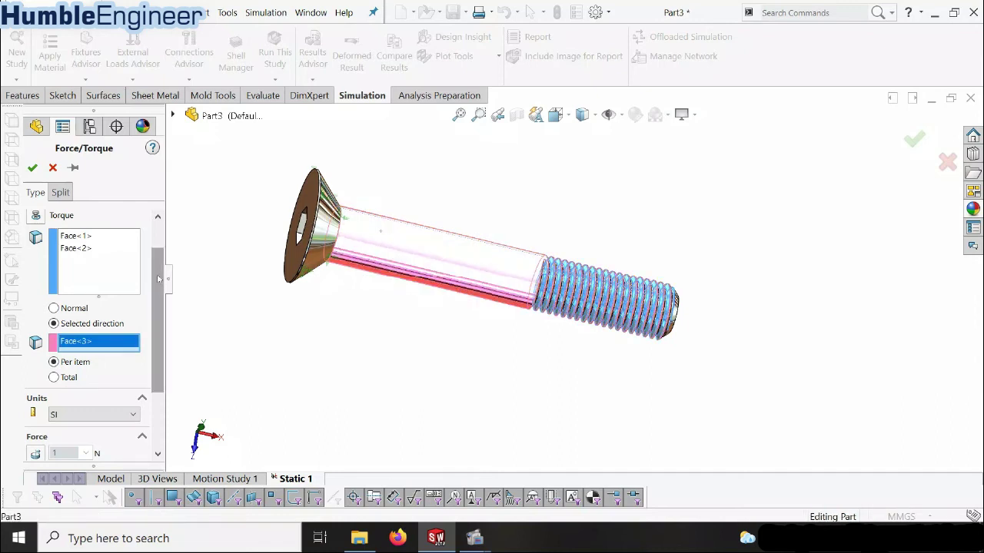
scroll(123, 338, down, 3)
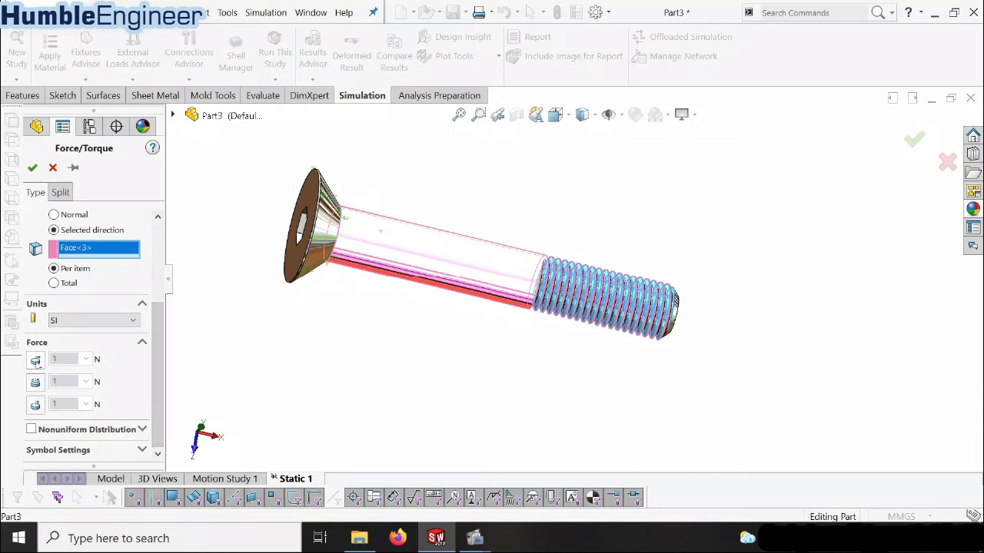
click(35, 405)
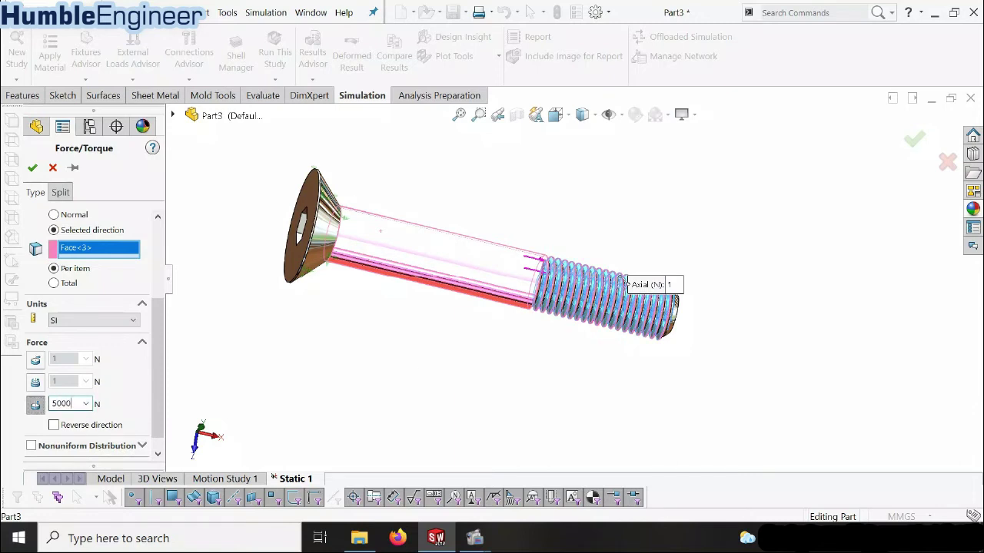
scroll(679, 296, down, 5)
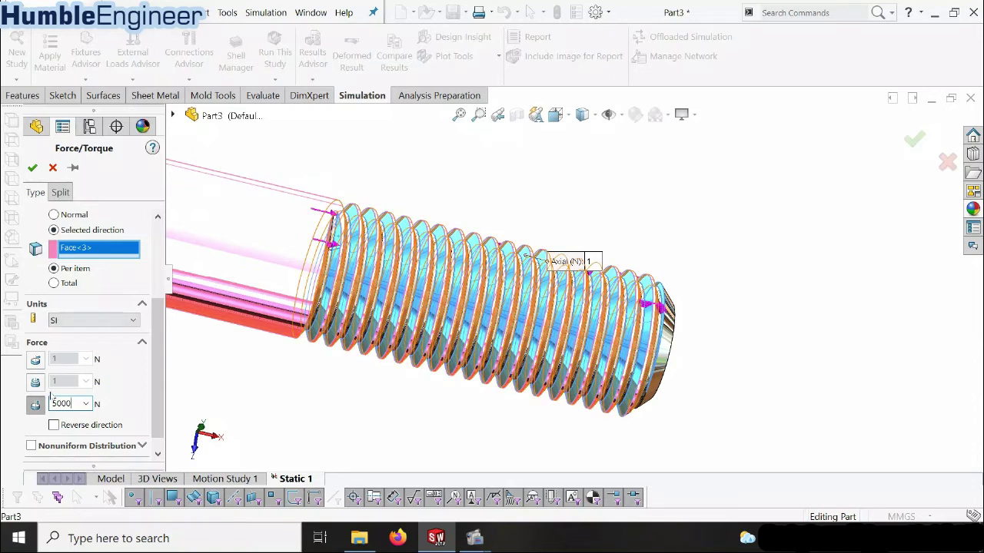
Try reversing the axial force direction on the thread faces, and switch the reversal back off
click(54, 425)
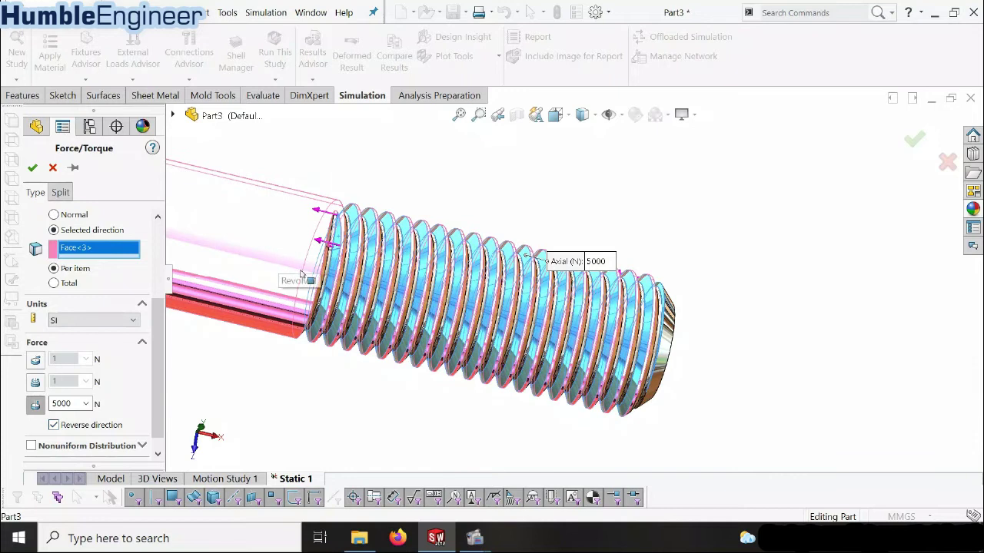
middle_drag(415, 267, 362, 259)
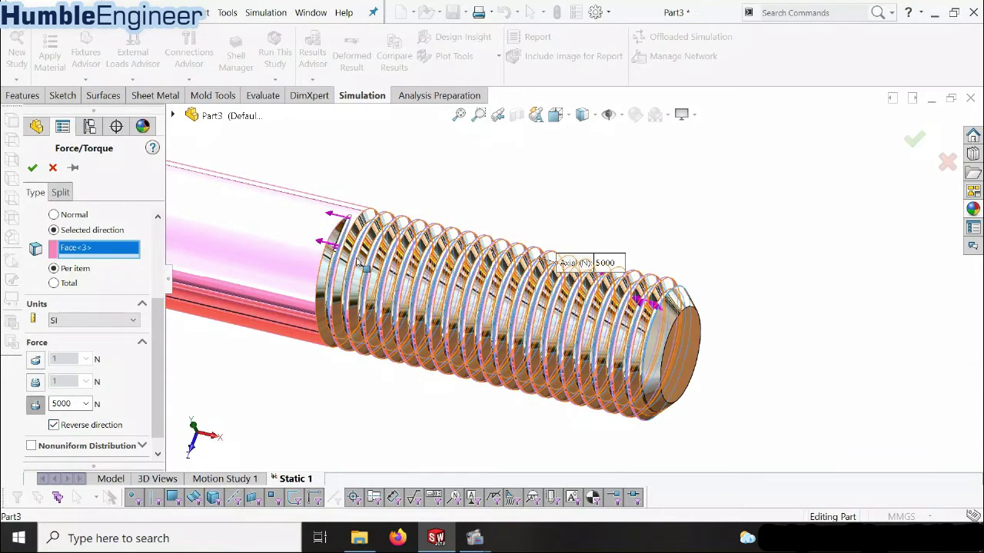
click(54, 425)
middle_drag(411, 316, 454, 369)
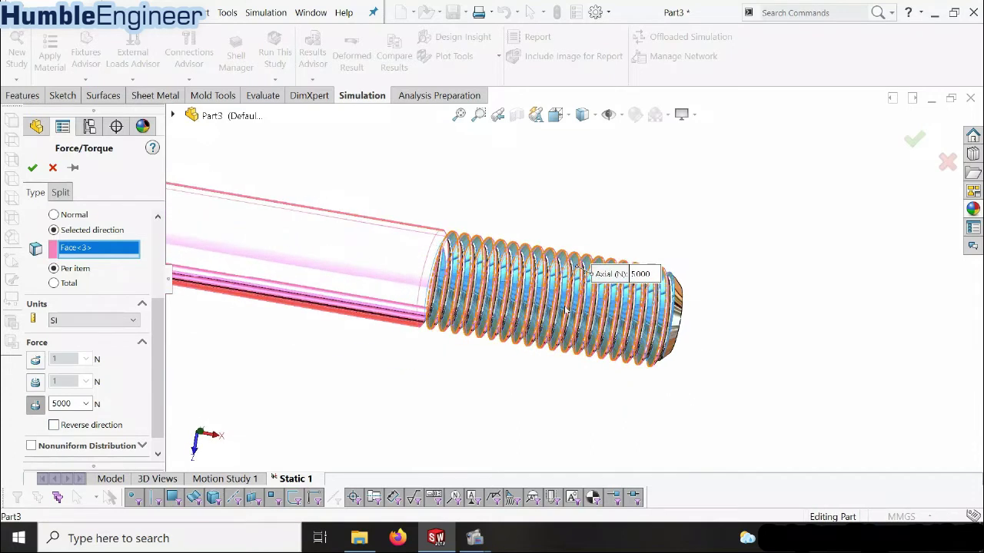
Apply the axial force load to the thread faces and check its arrows on the bolt
click(32, 168)
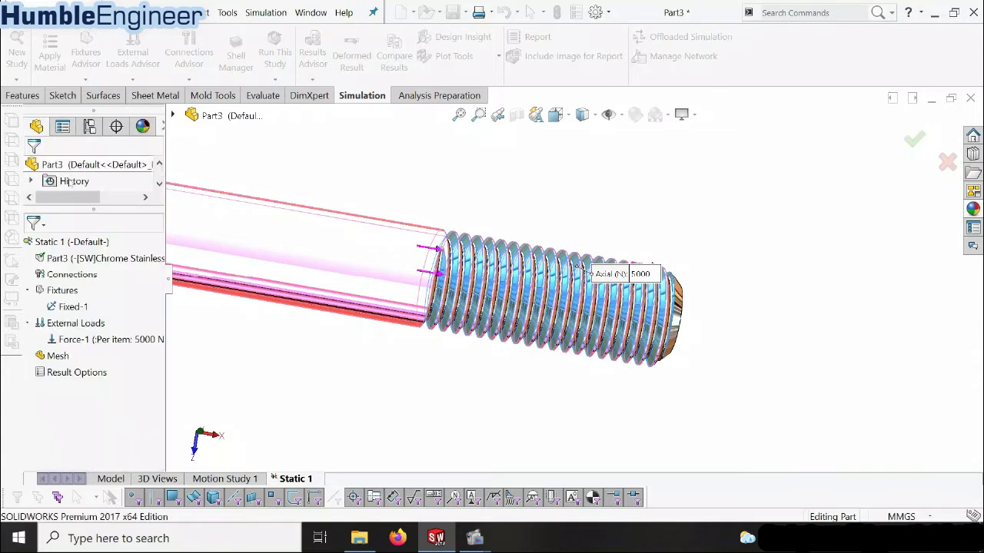
scroll(596, 294, down, 1)
middle_drag(596, 293, 549, 373)
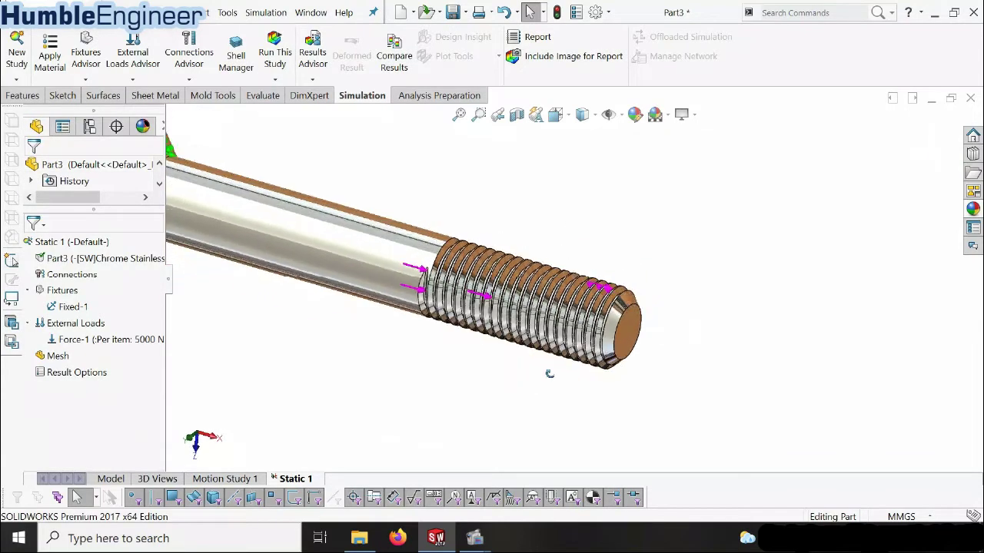
Try to mesh the bolt and run the static study with the default mesh settings
right_click(64, 360)
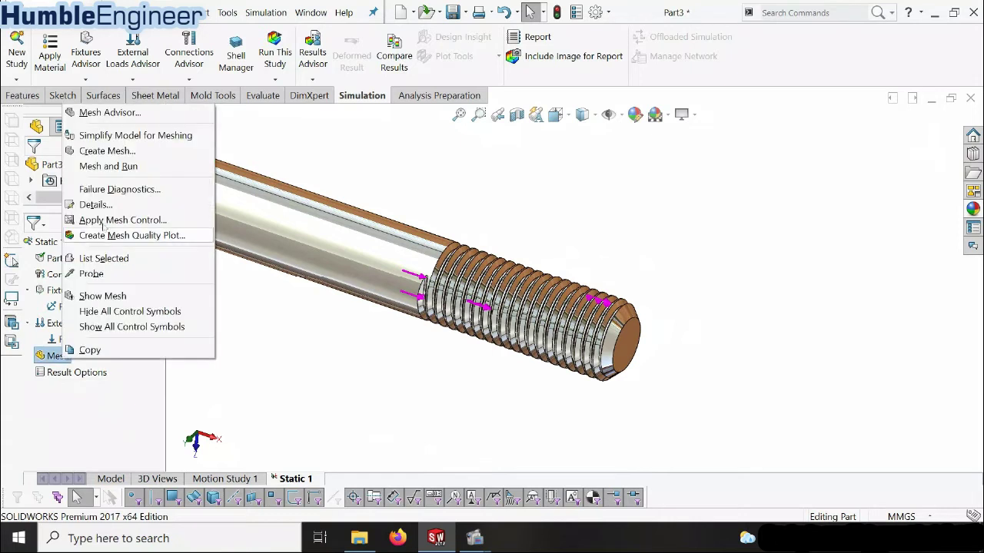
click(110, 156)
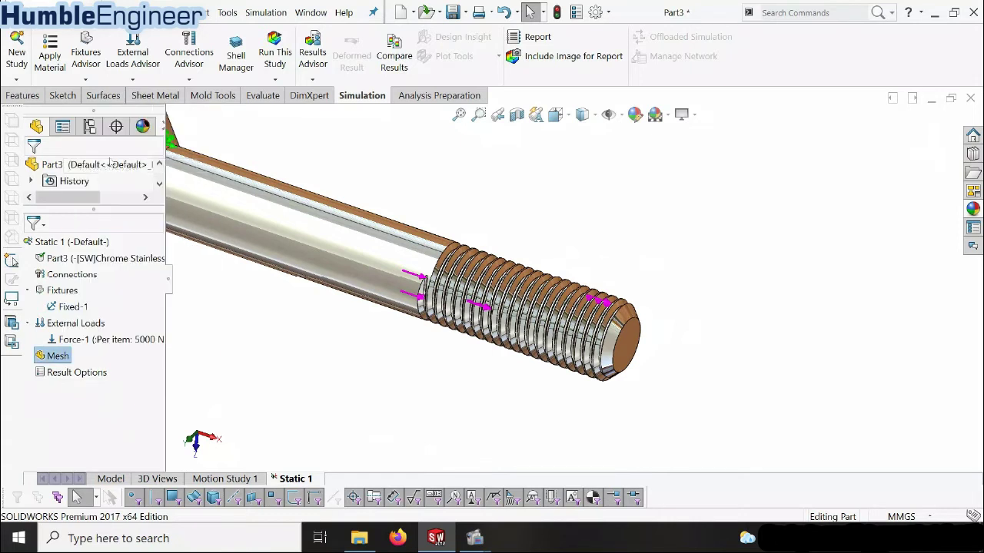
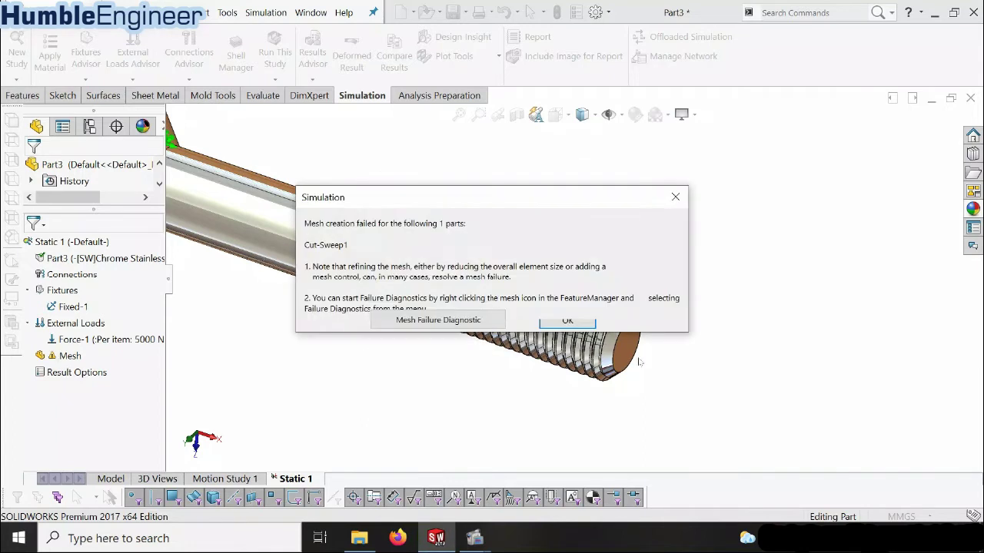
click(567, 321)
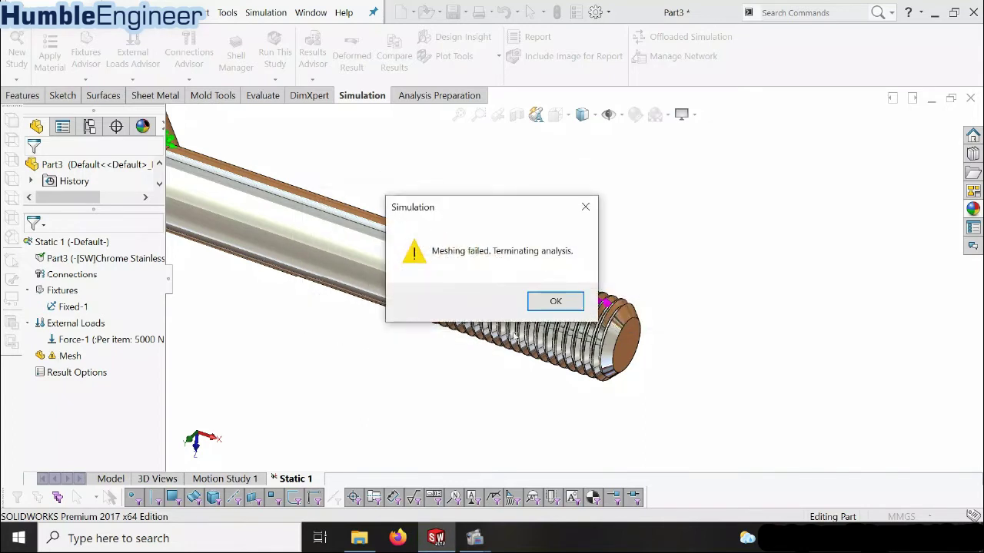
click(556, 299)
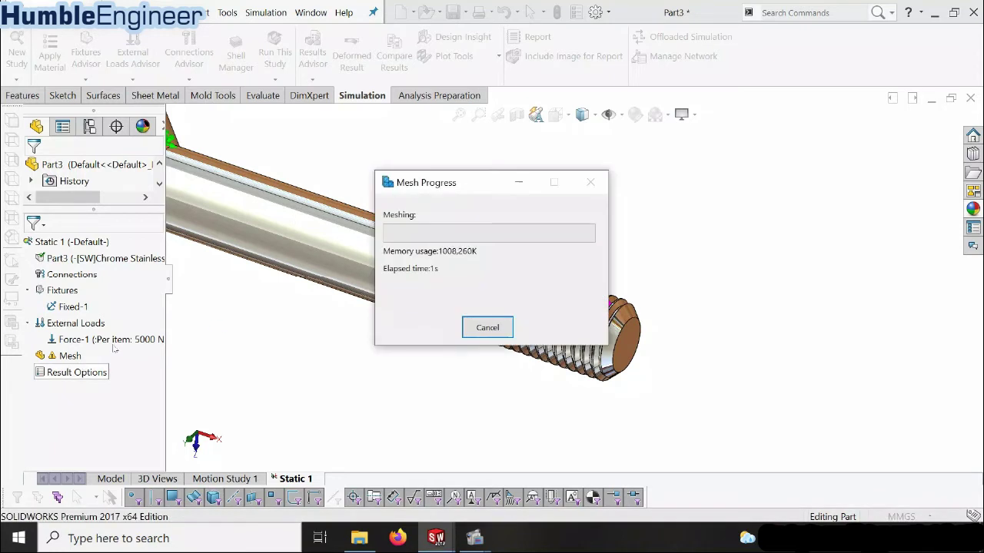
click(492, 332)
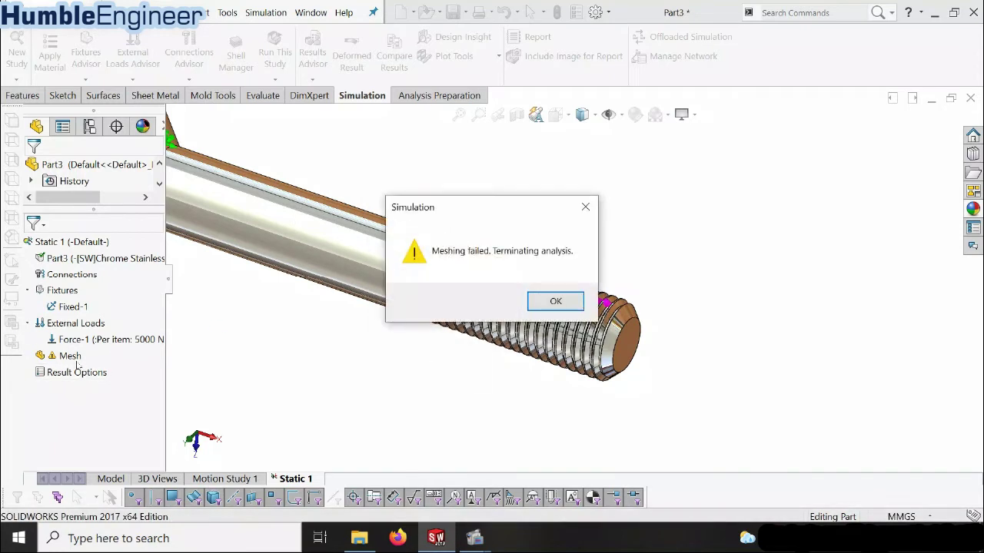
click(555, 300)
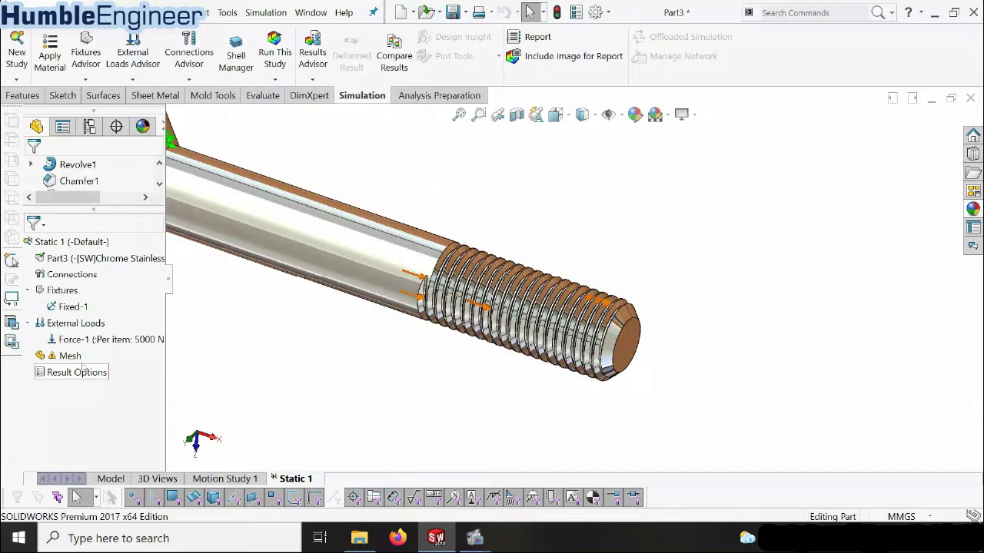
Start creating a new mesh for the bolt with mesh parameters enabled and the mesher set to Curvature-based mesh
right_click(74, 358)
click(74, 358)
right_click(74, 358)
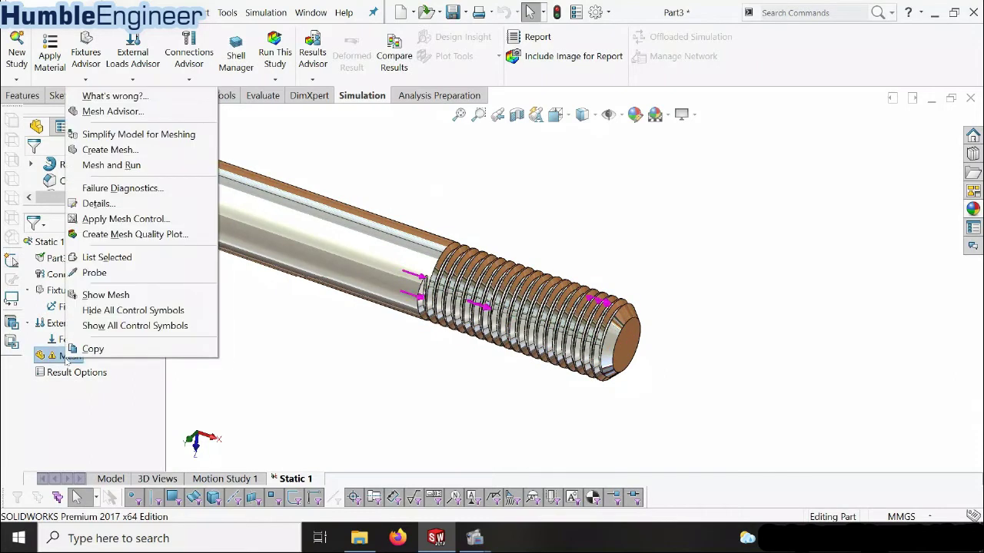
click(109, 151)
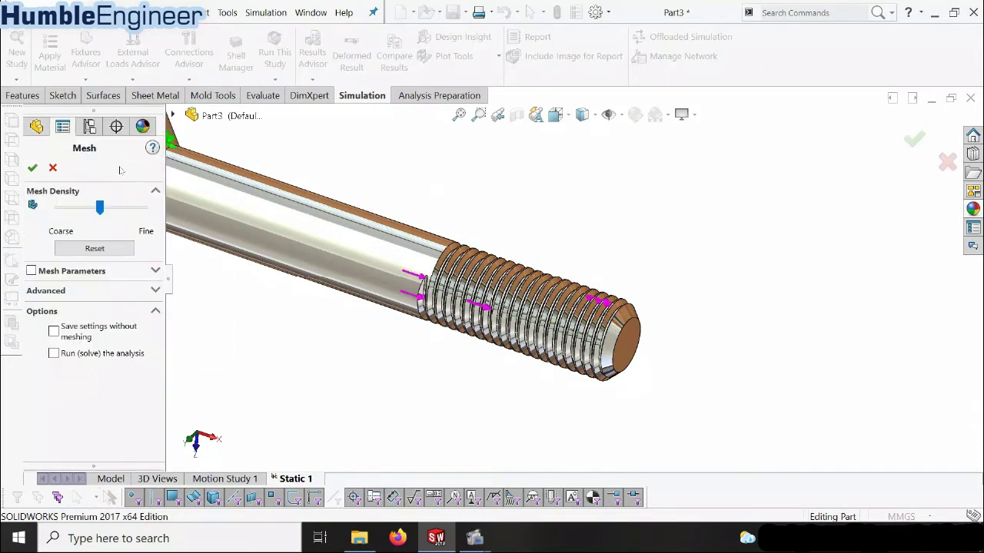
scroll(358, 321, up, 3)
scroll(389, 223, down, 1)
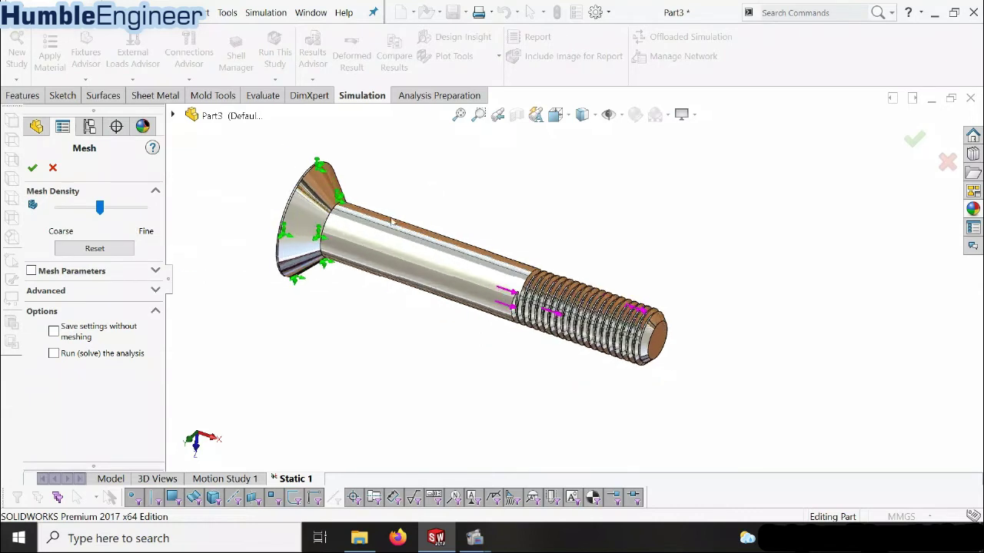
scroll(284, 230, down, 1)
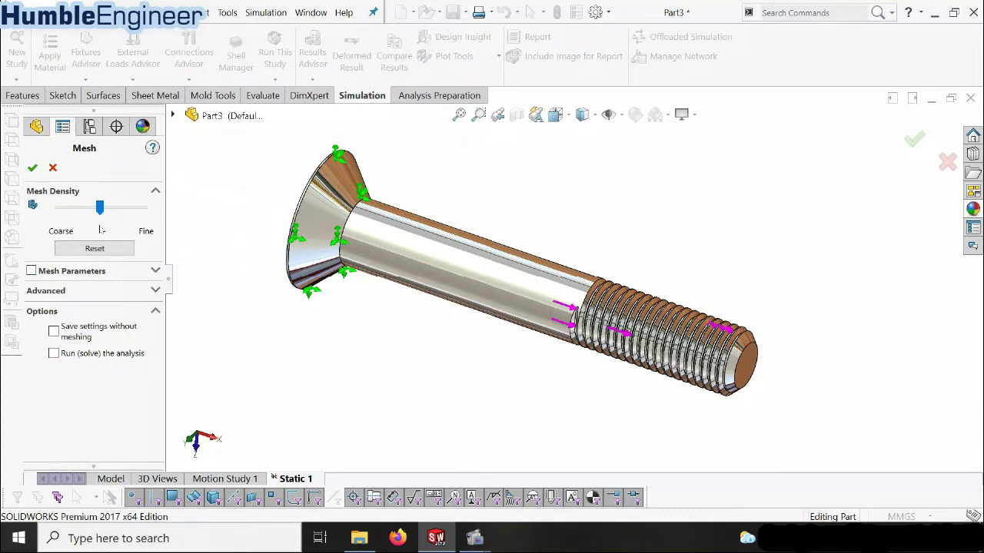
click(31, 271)
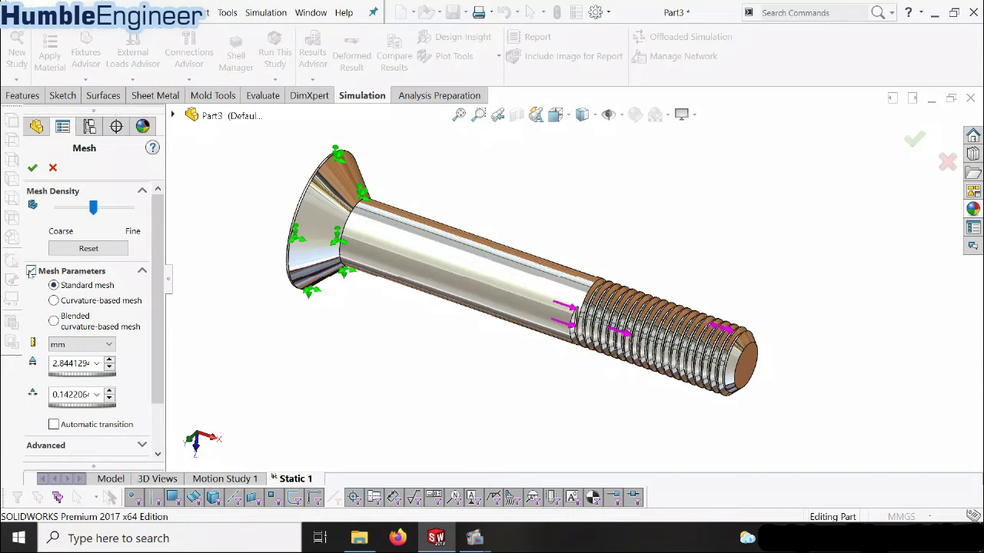
scroll(31, 274, down, 1)
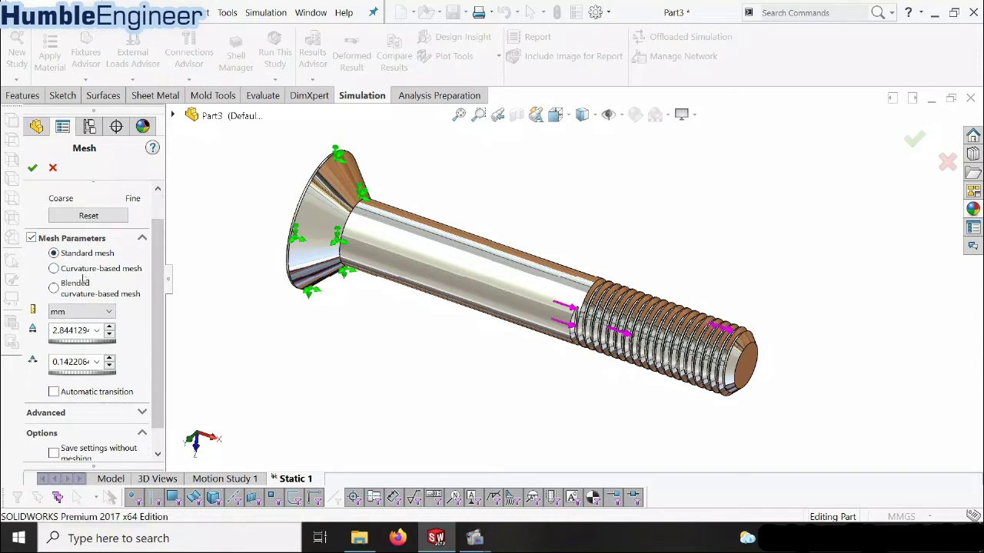
click(55, 269)
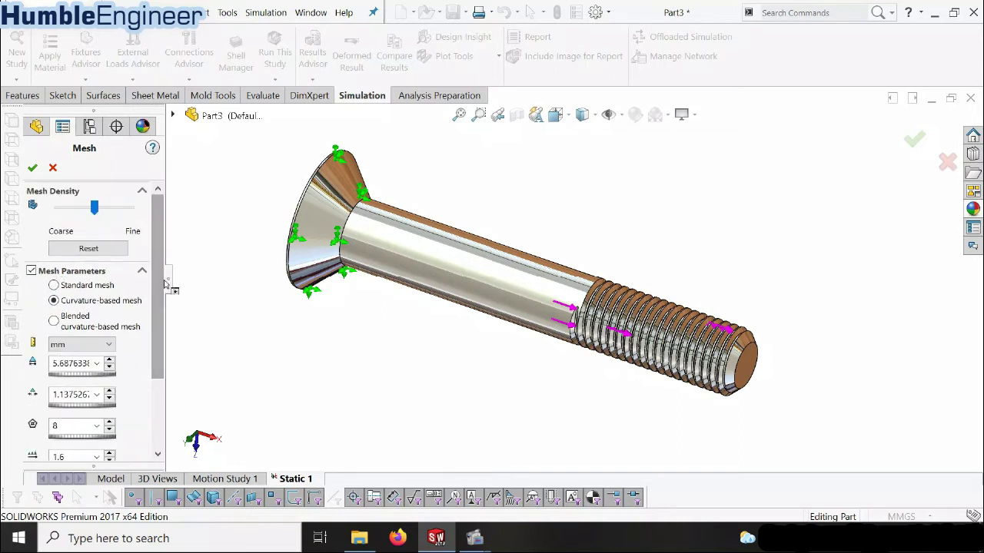
Review the proposed maximum and minimum element sizes, keep them, and generate the curvature-based mesh on the bolt
scroll(155, 299, down, 1)
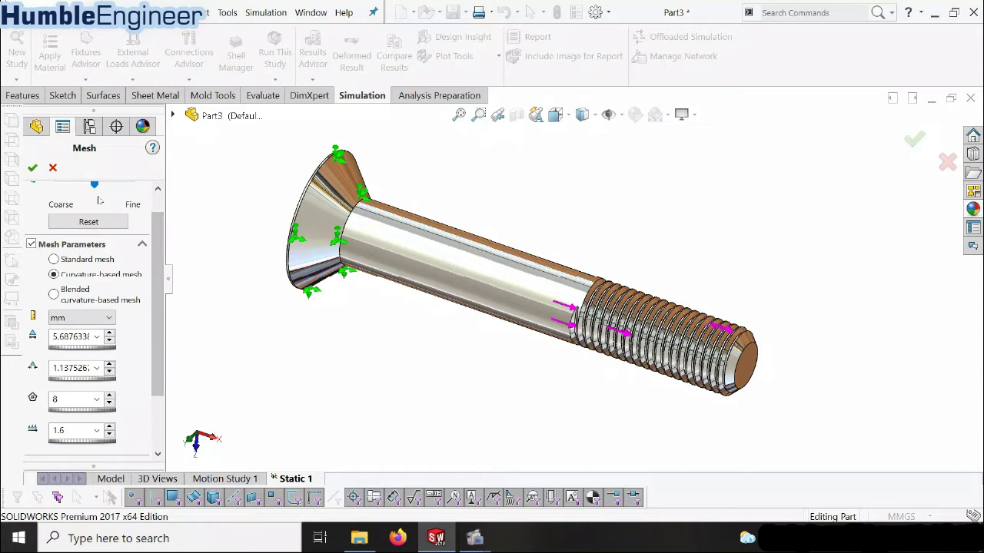
scroll(98, 199, up, 1)
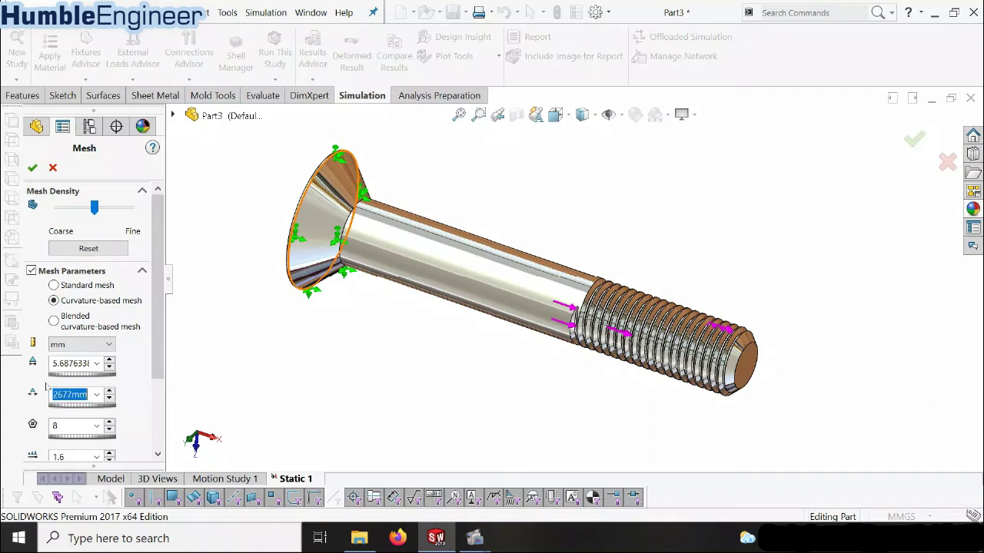
click(78, 363)
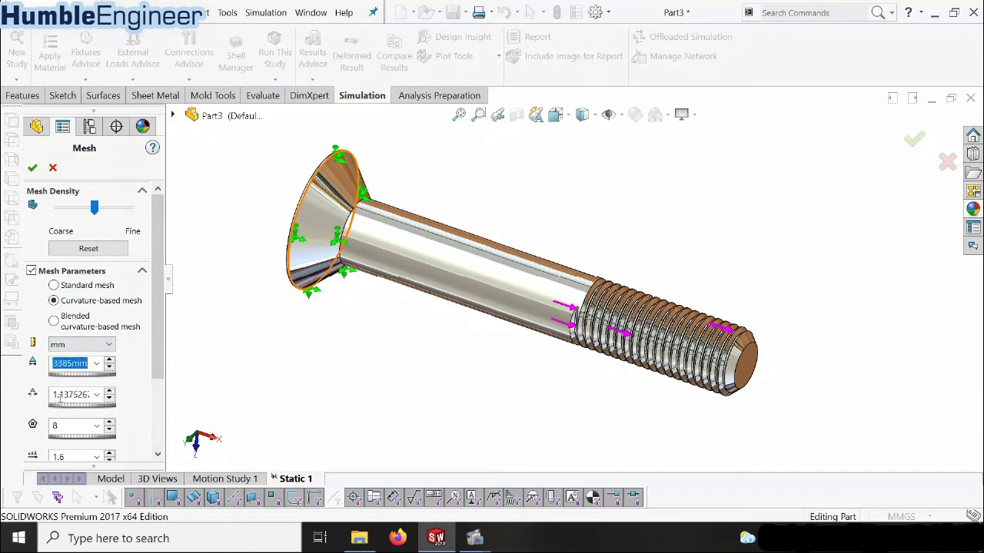
click(61, 364)
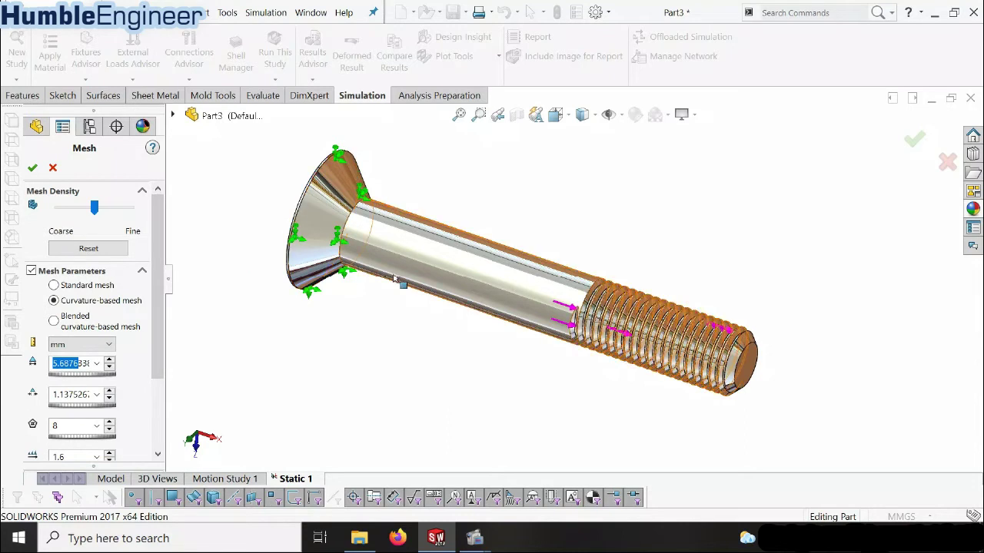
click(32, 169)
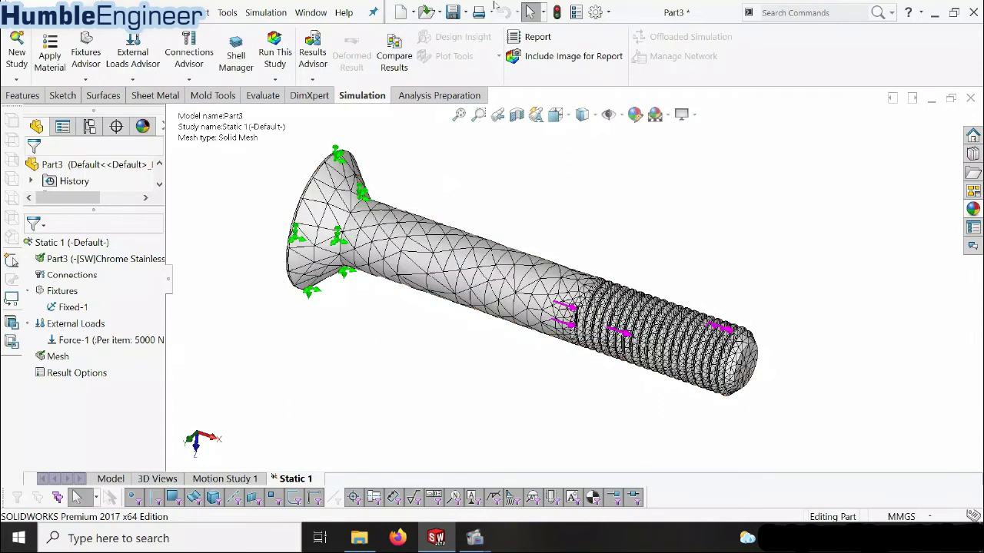
Examine the mesh elements closely around the thread start and across the thread faces of the bolt
scroll(673, 331, down, 5)
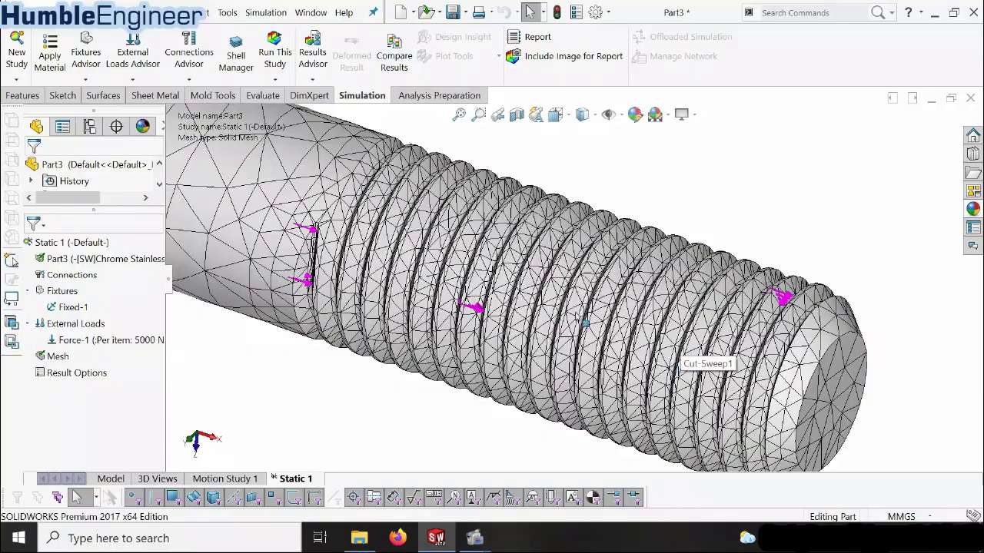
scroll(350, 261, down, 2)
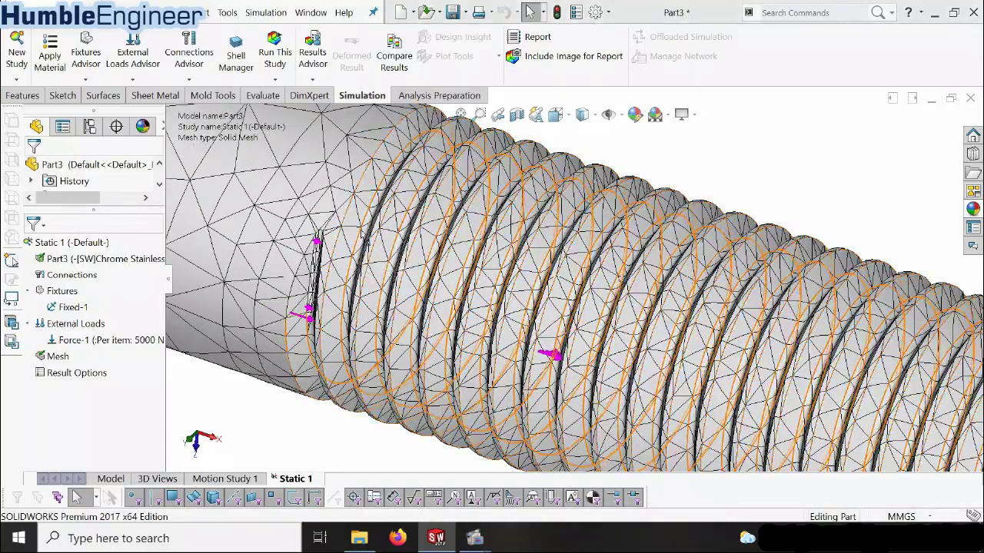
scroll(450, 285, up, 3)
middle_drag(449, 283, 473, 263)
scroll(522, 294, down, 6)
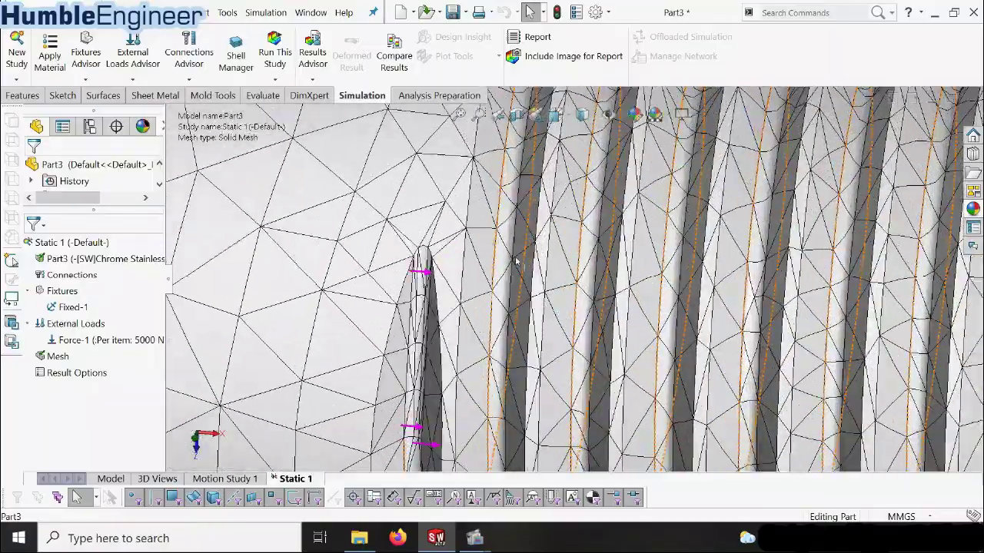
scroll(522, 294, up, 6)
middle_drag(538, 299, 691, 312)
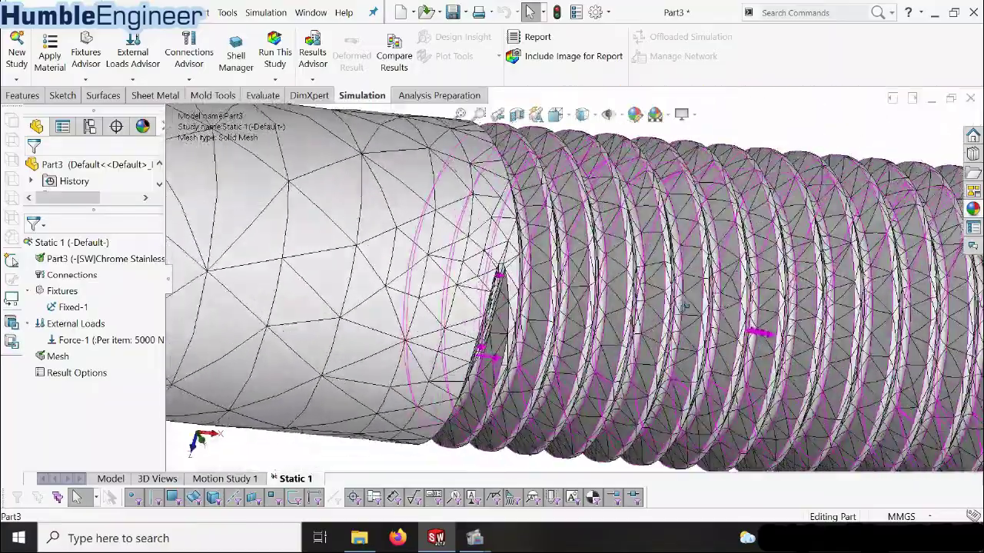
scroll(700, 315, down, 2)
scroll(704, 315, up, 8)
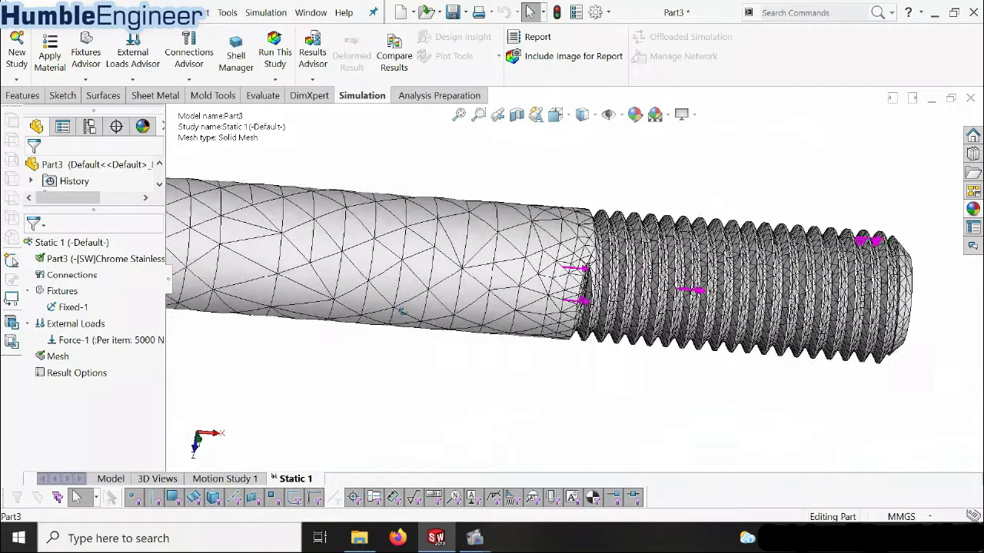
Compare the mesh density on the bolt's head and smooth shank with the threaded end
scroll(444, 275, down, 3)
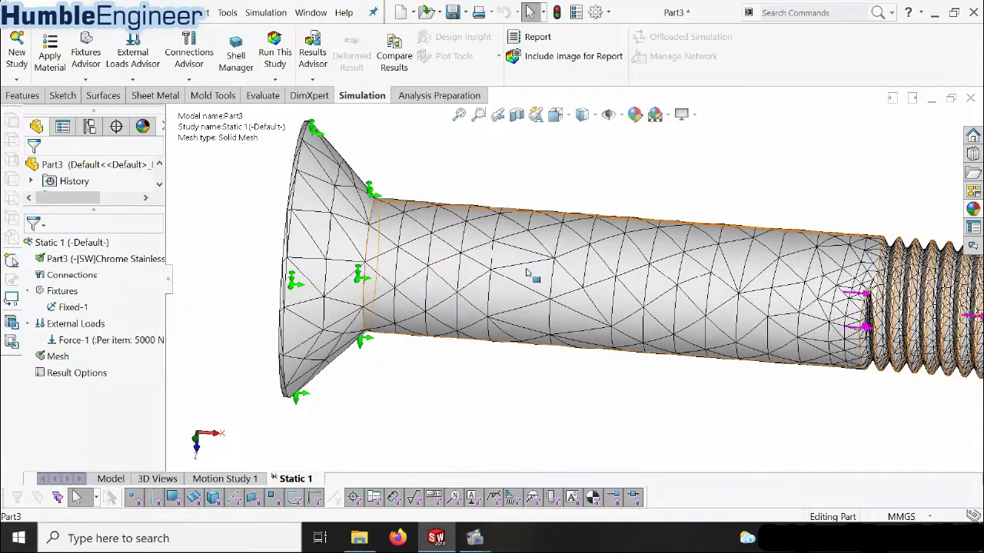
scroll(524, 273, up, 3)
scroll(692, 246, down, 6)
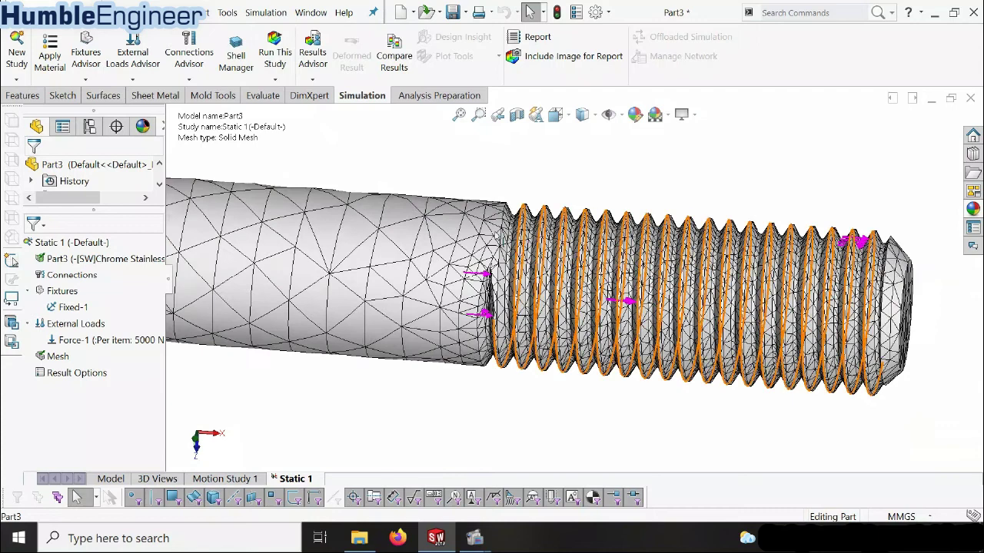
scroll(515, 286, down, 2)
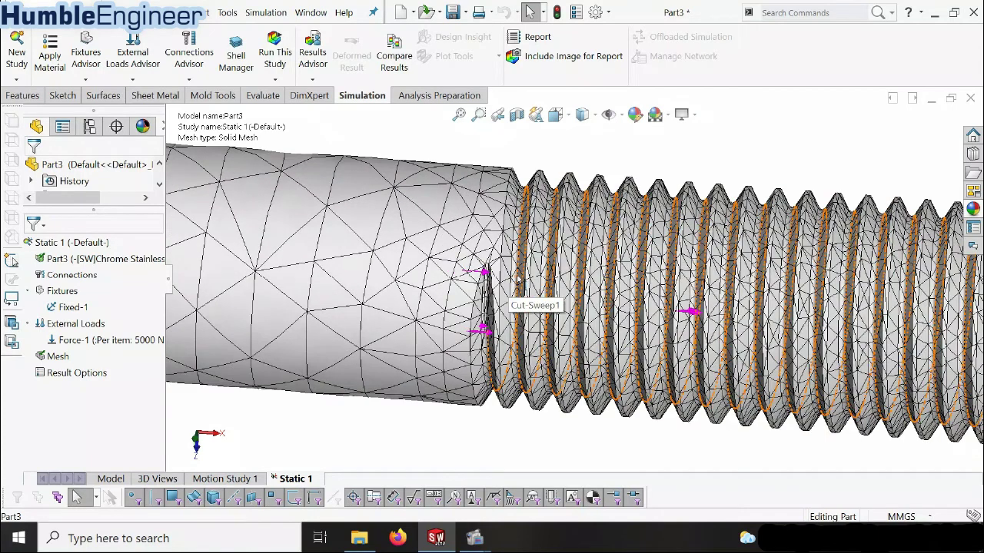
scroll(518, 279, down, 2)
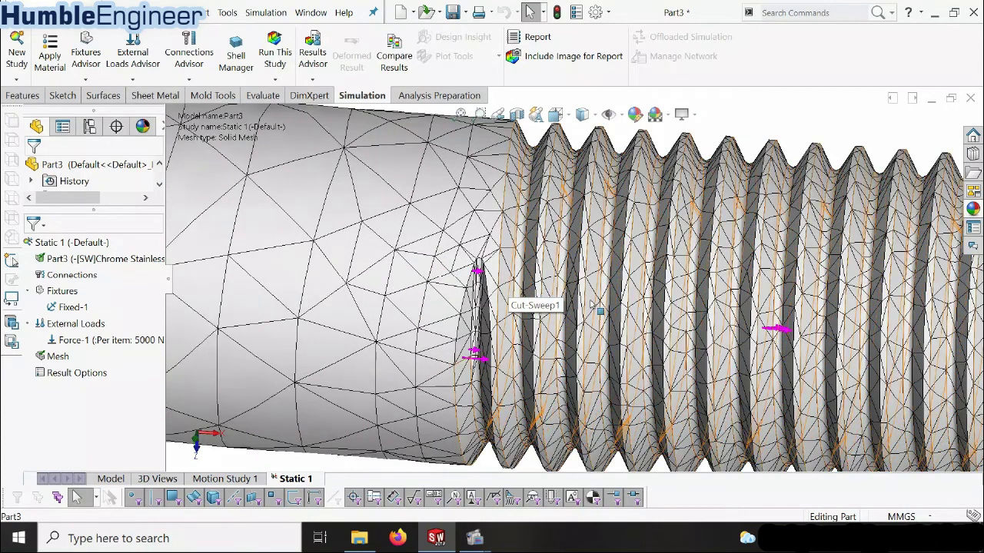
scroll(590, 303, up, 5)
middle_drag(736, 332, 729, 362)
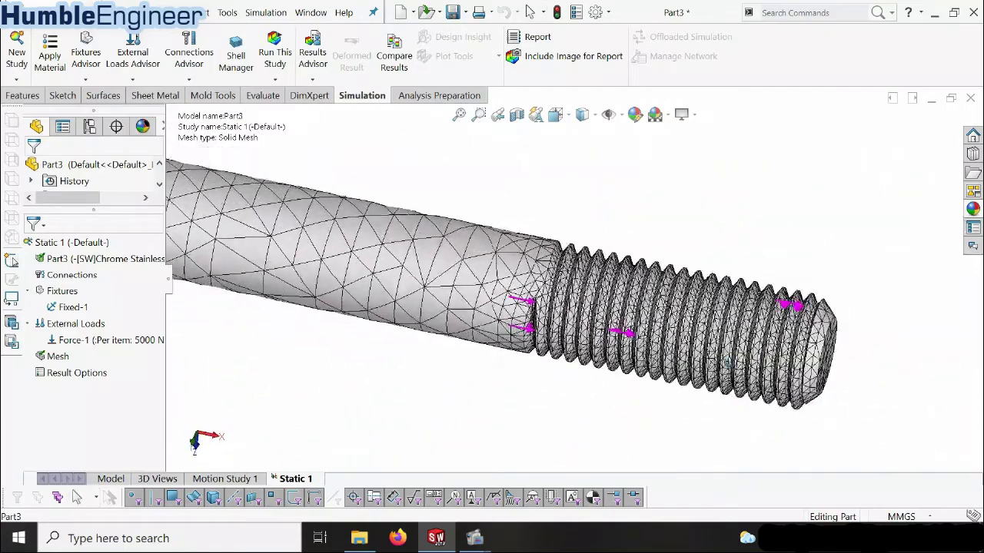
scroll(530, 277, up, 3)
middle_drag(527, 231, 551, 281)
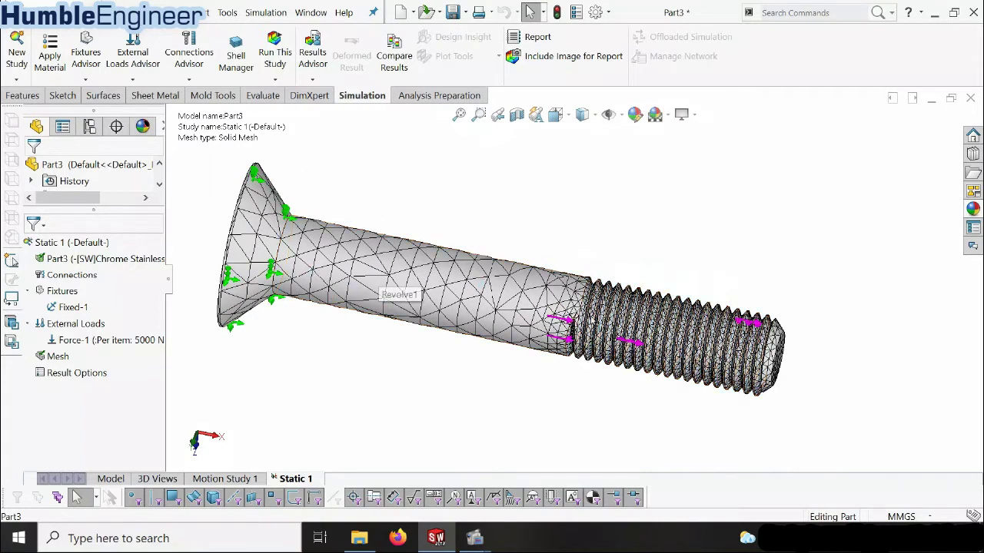
scroll(584, 405, up, 3)
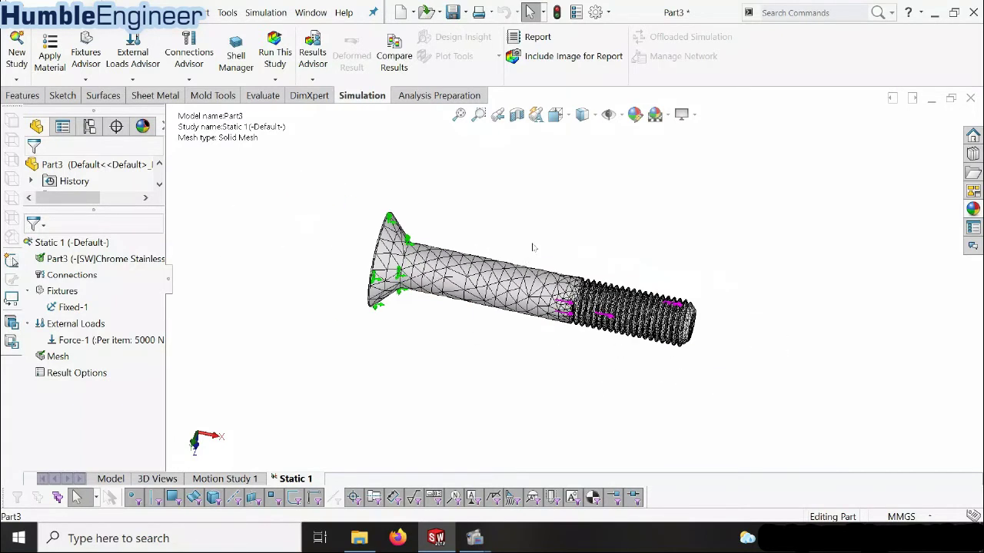
Run the Static 1 study and inspect the von Mises stress at the thread start
click(98, 243)
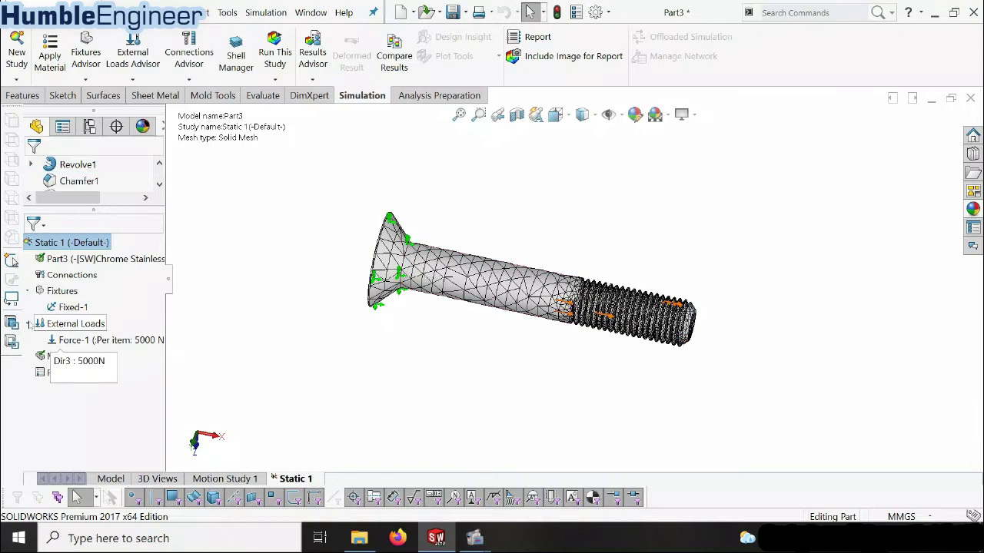
click(29, 324)
click(28, 290)
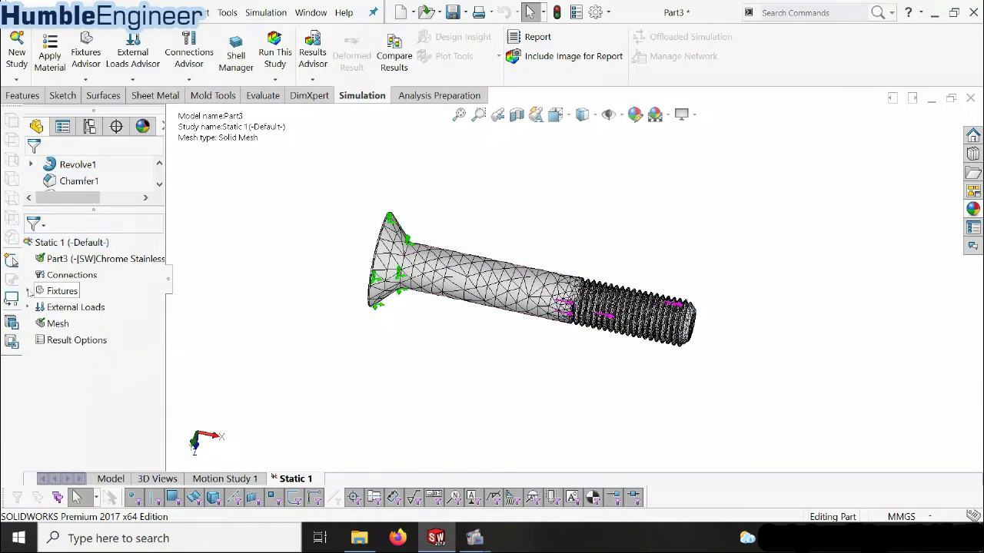
right_click(58, 245)
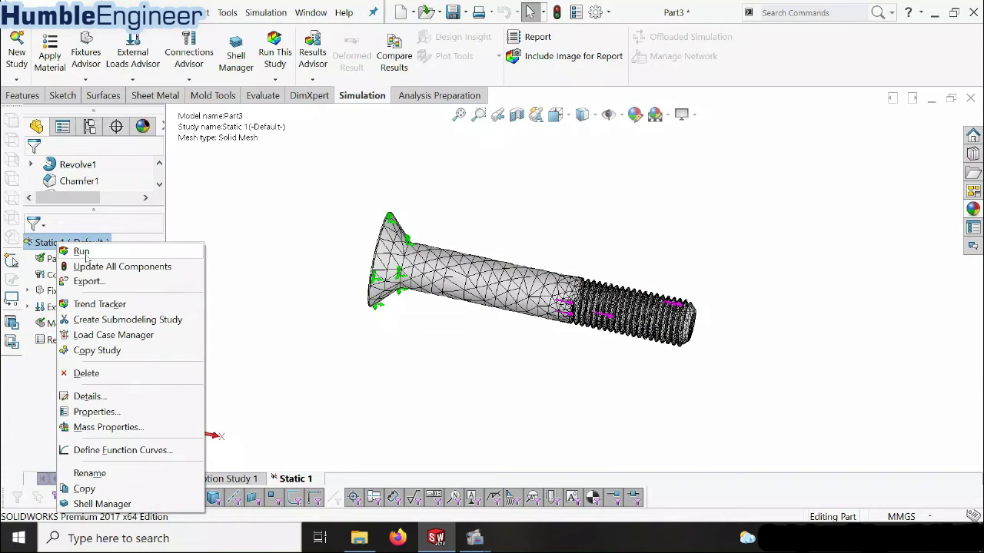
click(86, 256)
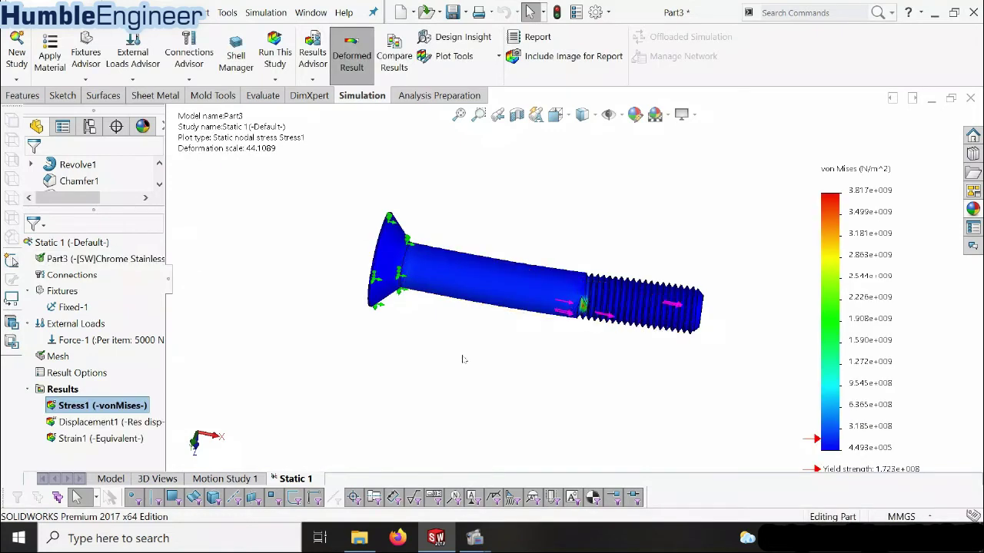
scroll(463, 358, down, 5)
scroll(550, 413, up, 3)
scroll(548, 400, down, 6)
middle_drag(506, 310, 483, 296)
click(482, 296)
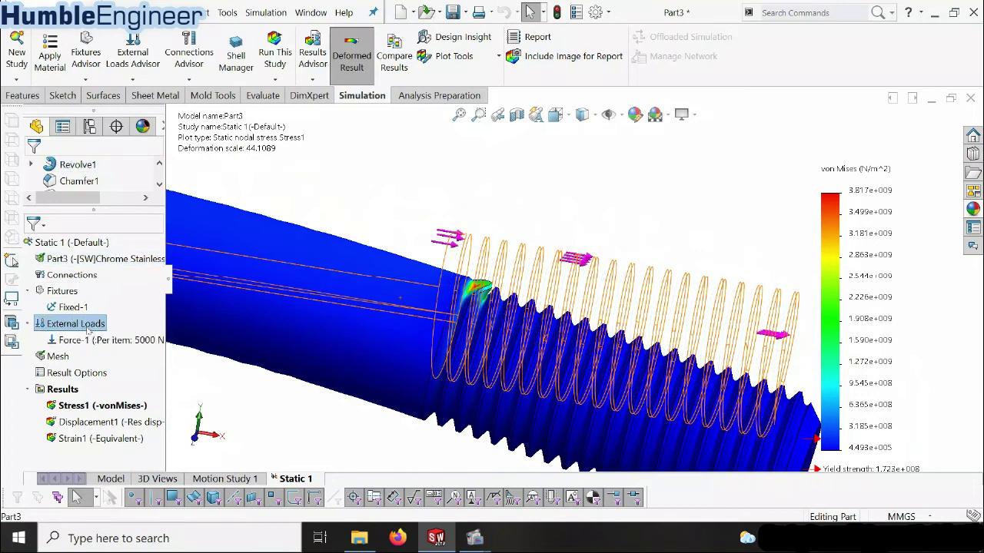
Change the 5000 N axial thread force from per item to total and rerun the Static 1 study
right_click(91, 339)
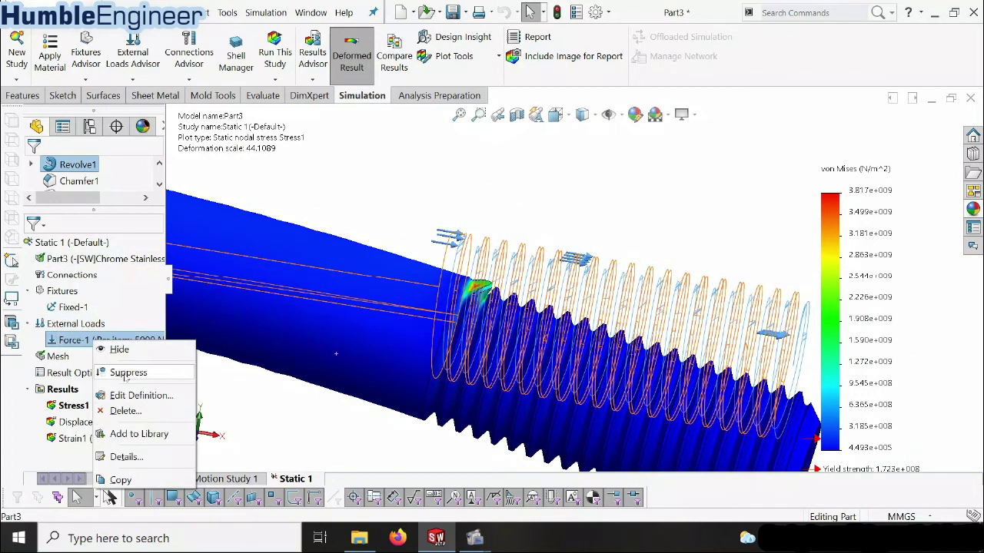
click(137, 395)
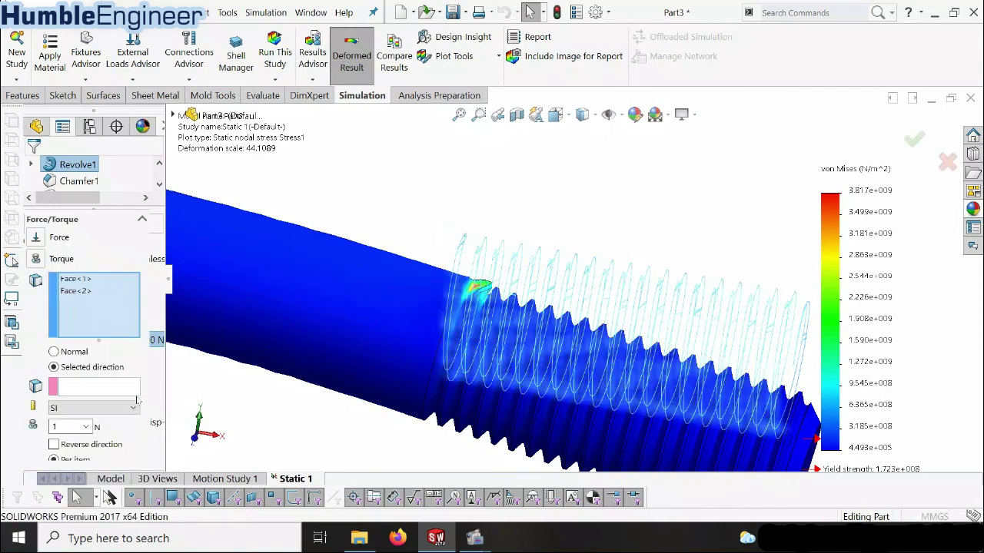
scroll(160, 335, down, 3)
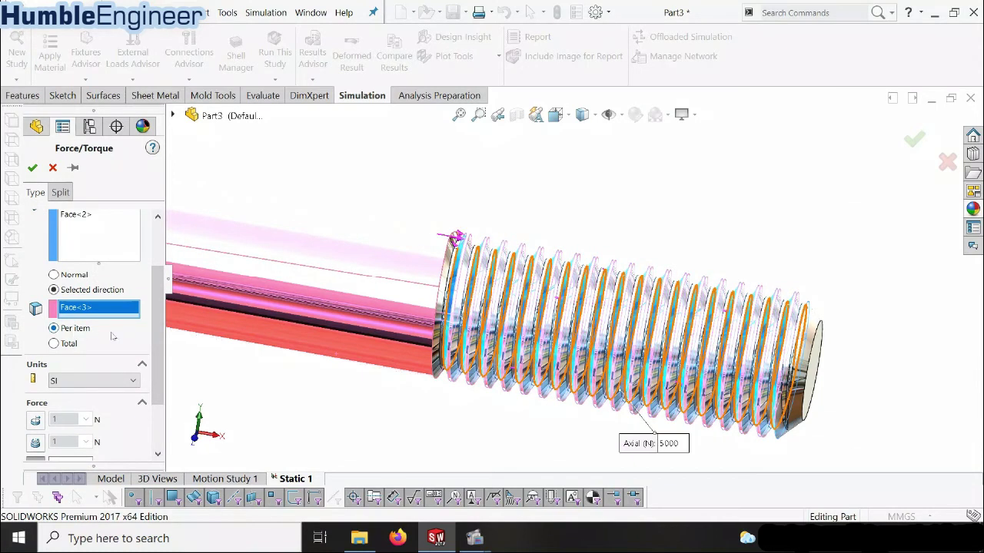
scroll(111, 336, up, 3)
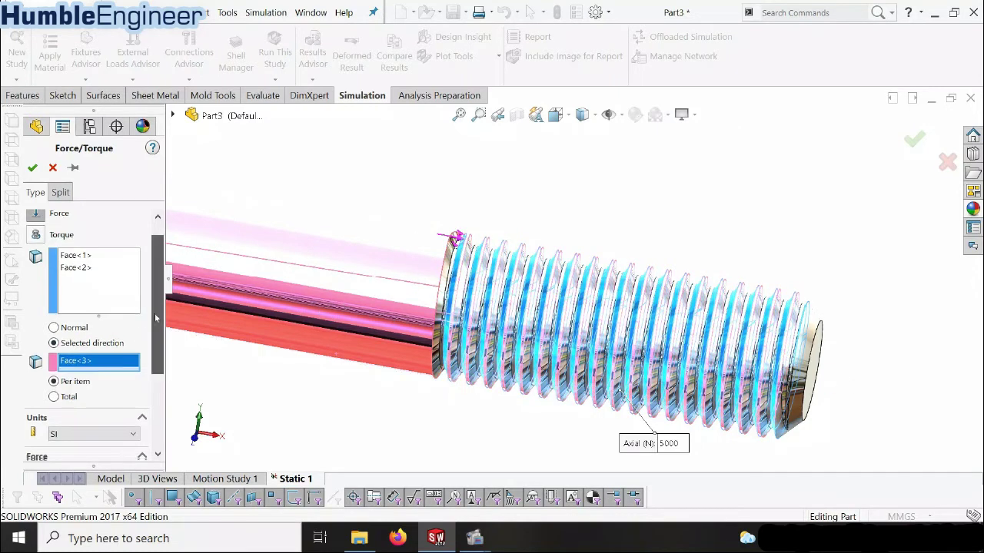
scroll(73, 361, down, 1)
click(54, 351)
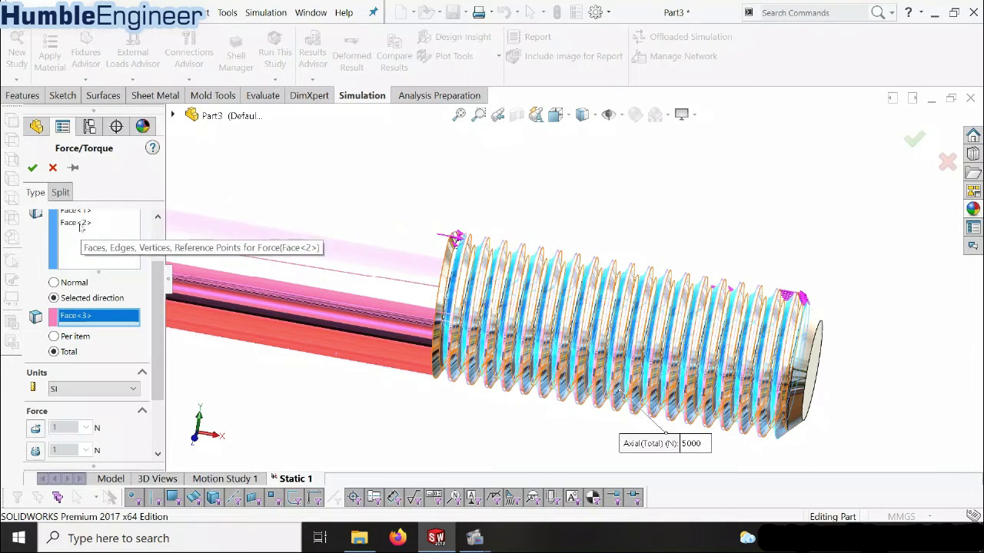
click(32, 168)
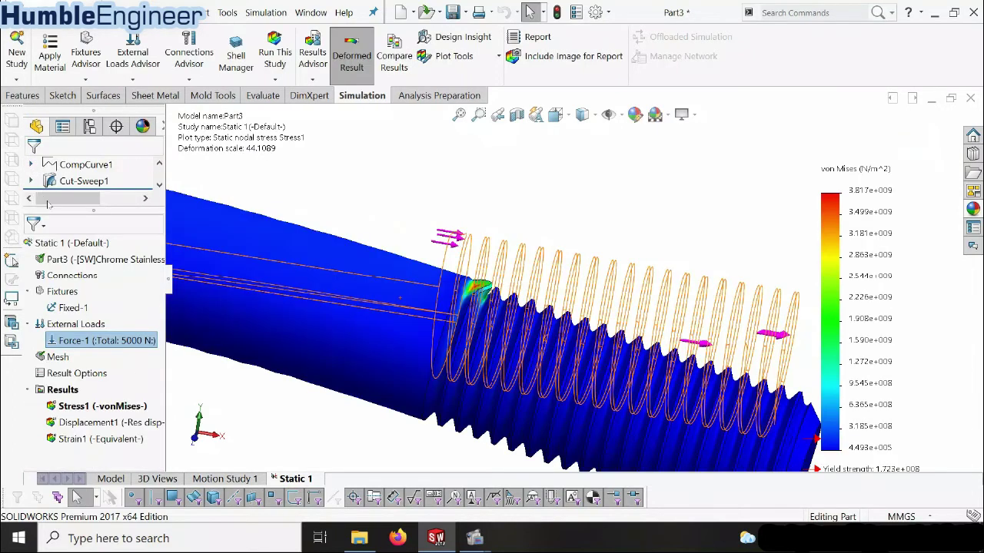
right_click(83, 249)
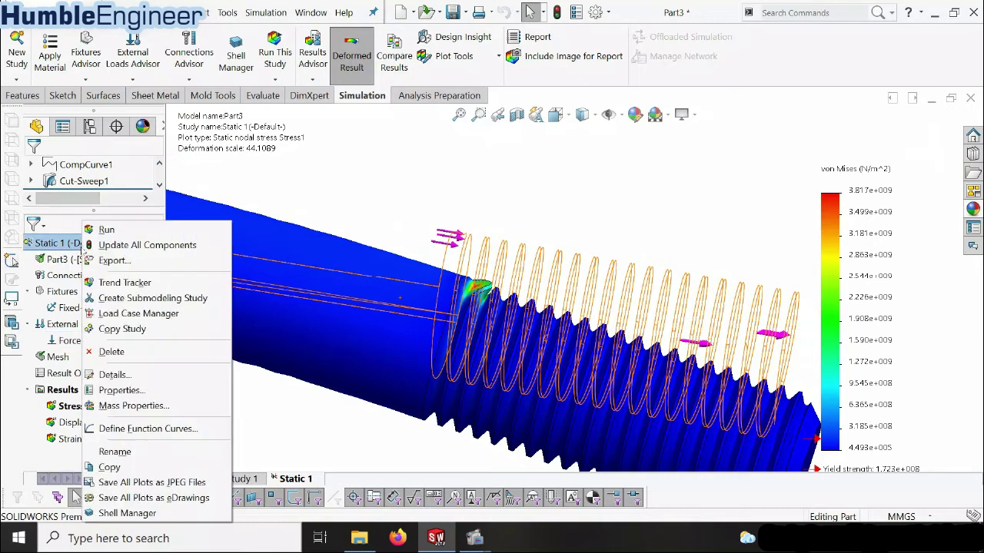
click(106, 230)
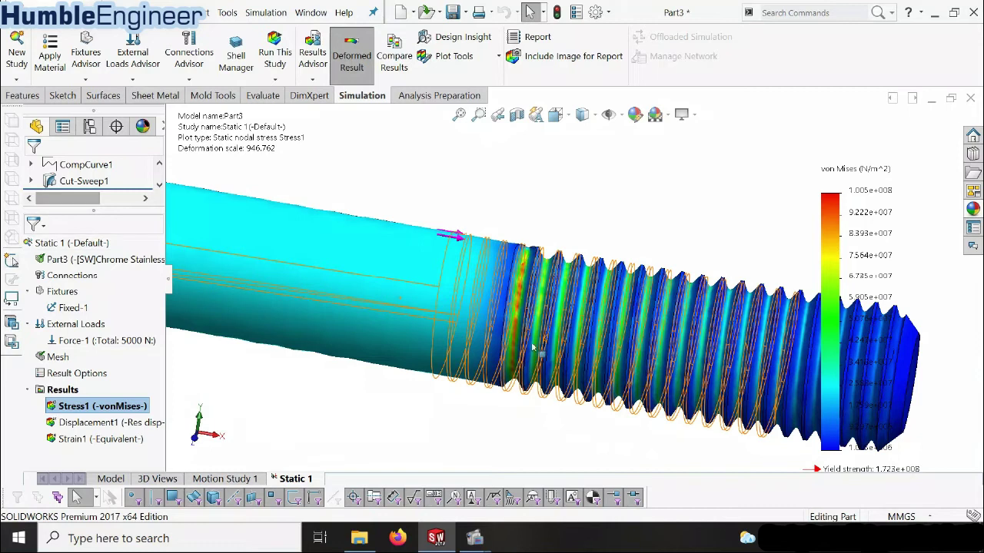
Examine the updated von Mises stress distribution on the threads, shank, head and hex socket of the bolt
scroll(604, 324, down, 3)
middle_drag(630, 396, 591, 302)
scroll(586, 304, up, 2)
scroll(586, 304, down, 5)
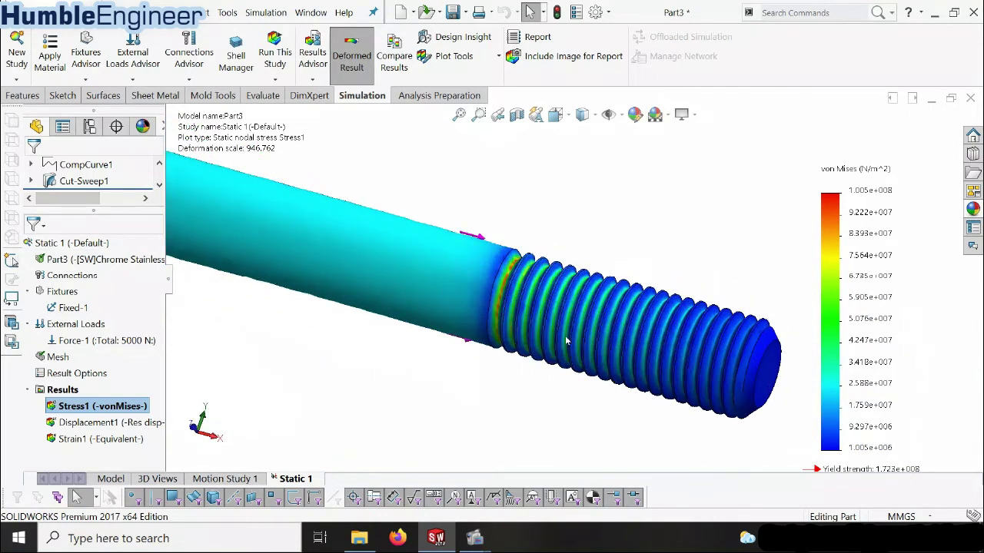
scroll(566, 270, up, 5)
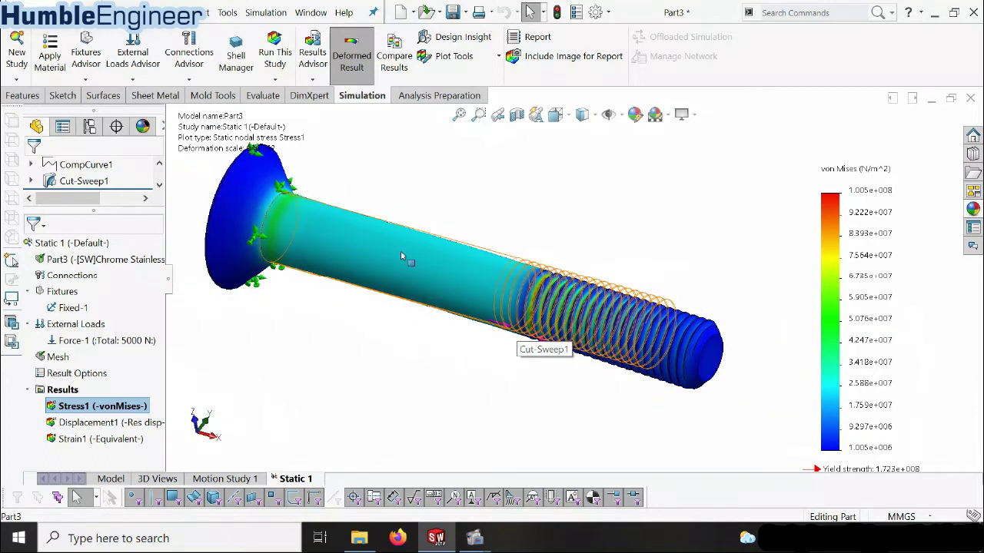
scroll(545, 319, down, 2)
scroll(544, 318, up, 3)
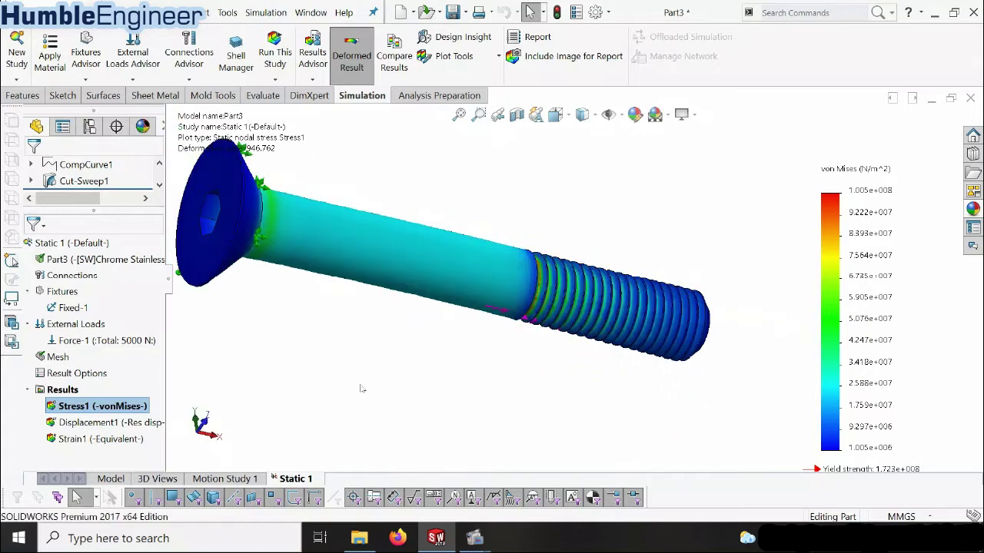
scroll(578, 264, up, 2)
middle_drag(694, 322, 761, 289)
scroll(776, 294, up, 1)
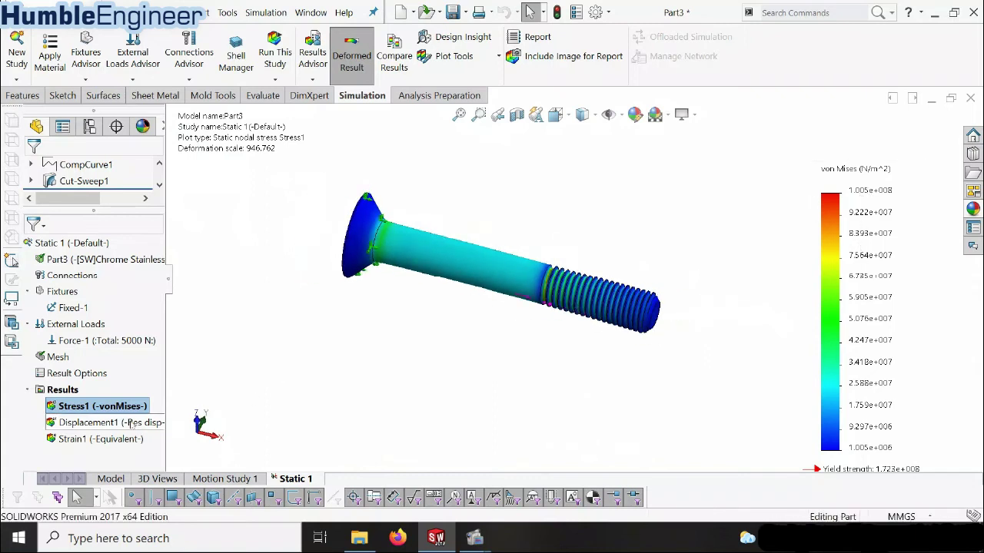
Edit the von Mises stress plot definition and set its units to N/mm^2 (MPa)
right_click(133, 410)
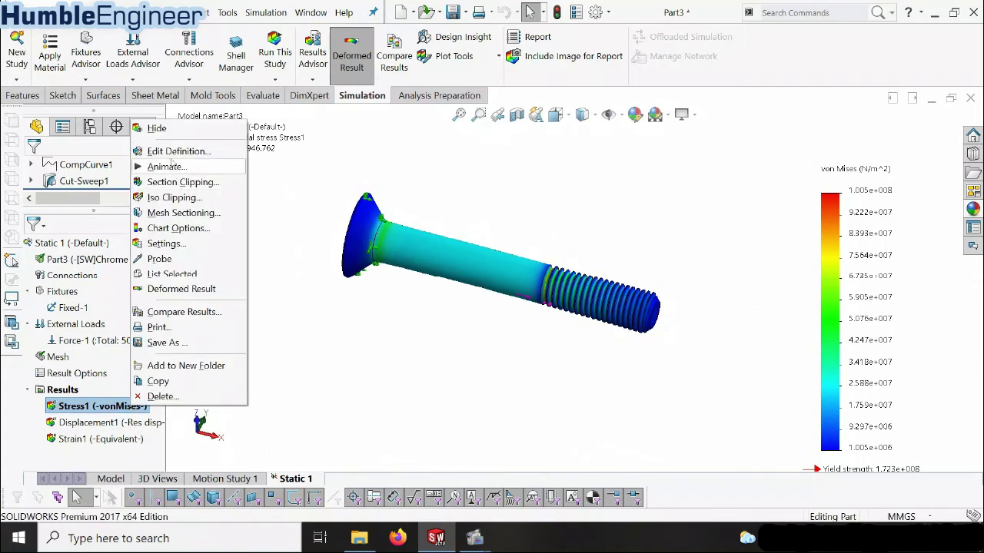
click(170, 152)
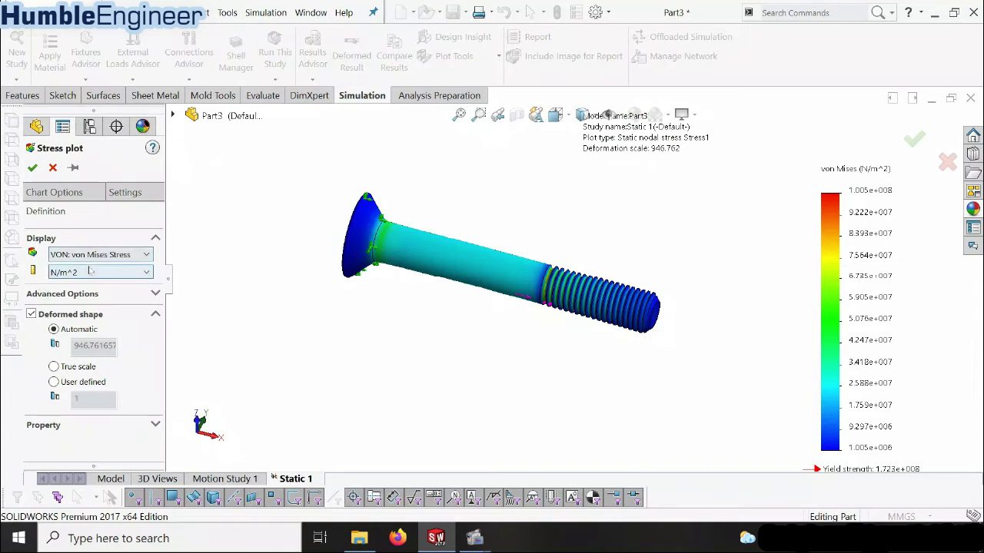
click(83, 274)
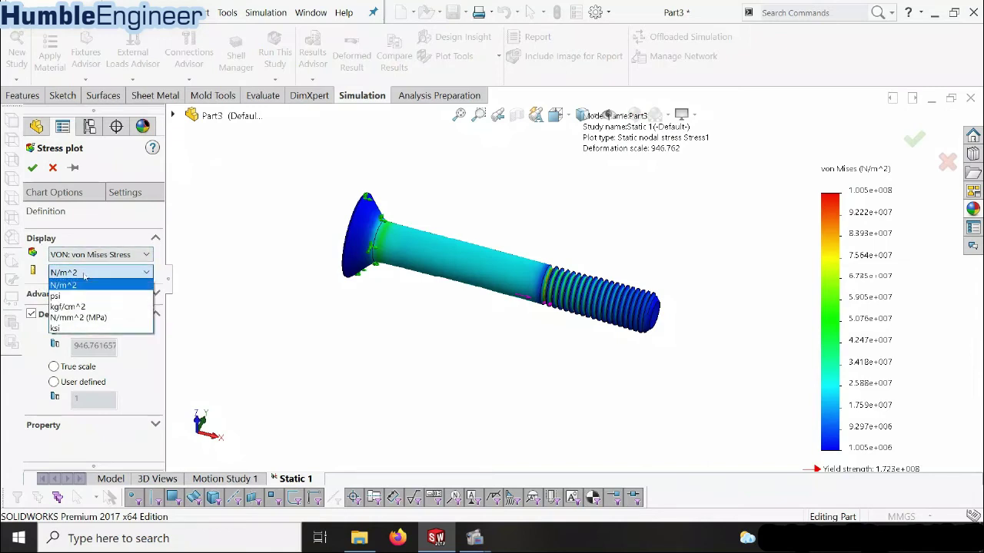
click(96, 318)
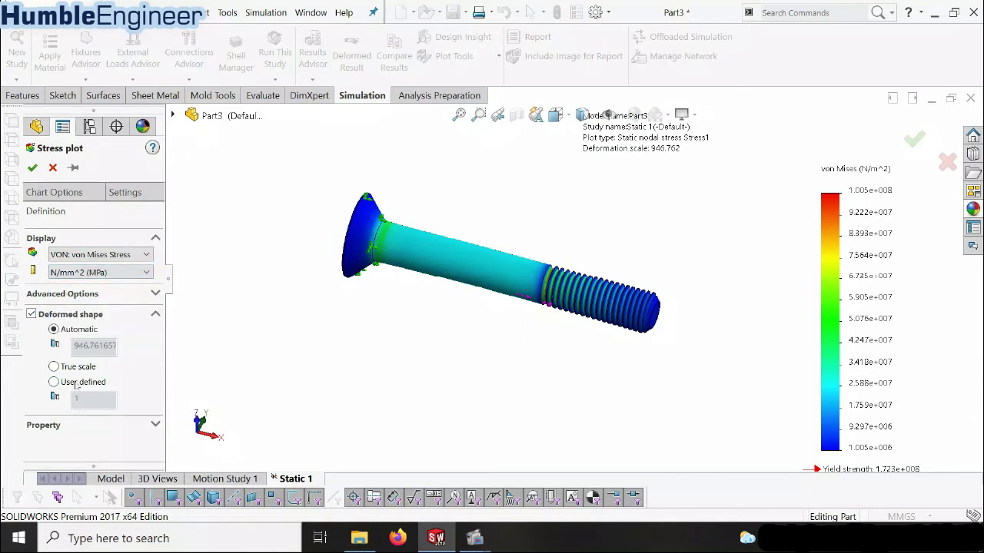
Show both the minimum and maximum stress annotations on the von Mises plot
click(80, 200)
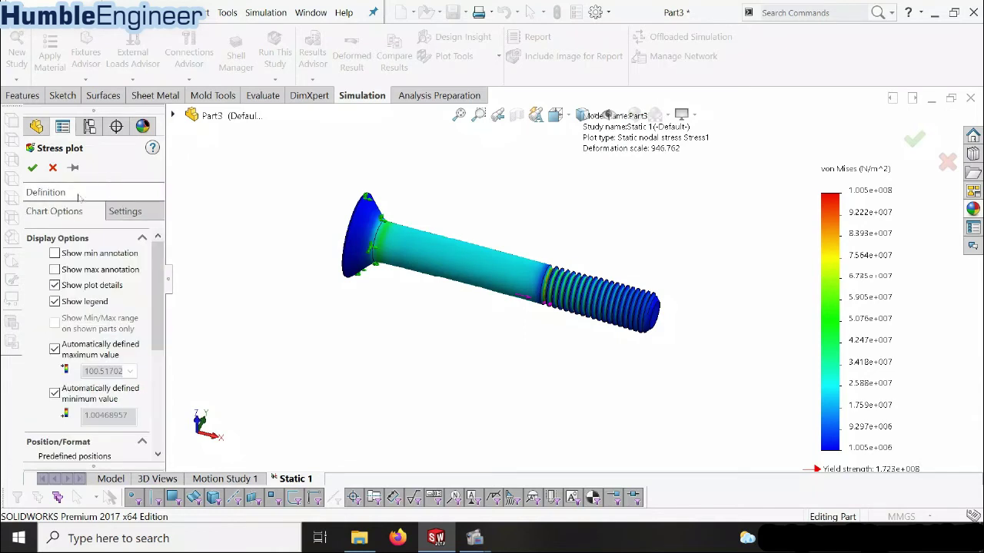
click(54, 253)
click(69, 270)
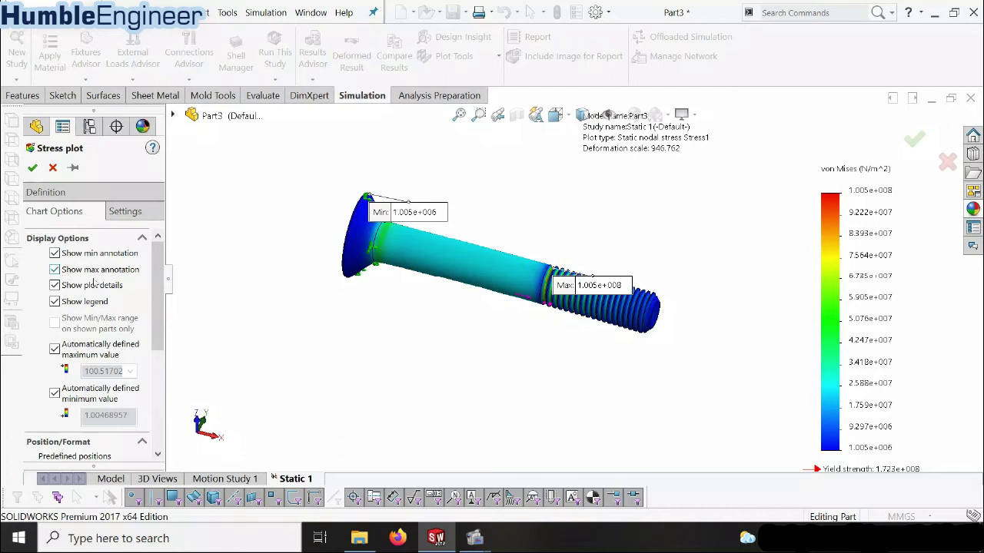
Set the stress plot's number format to floating with 0 decimals and apply the plot settings
drag(156, 274, 156, 286)
scroll(154, 335, down, 3)
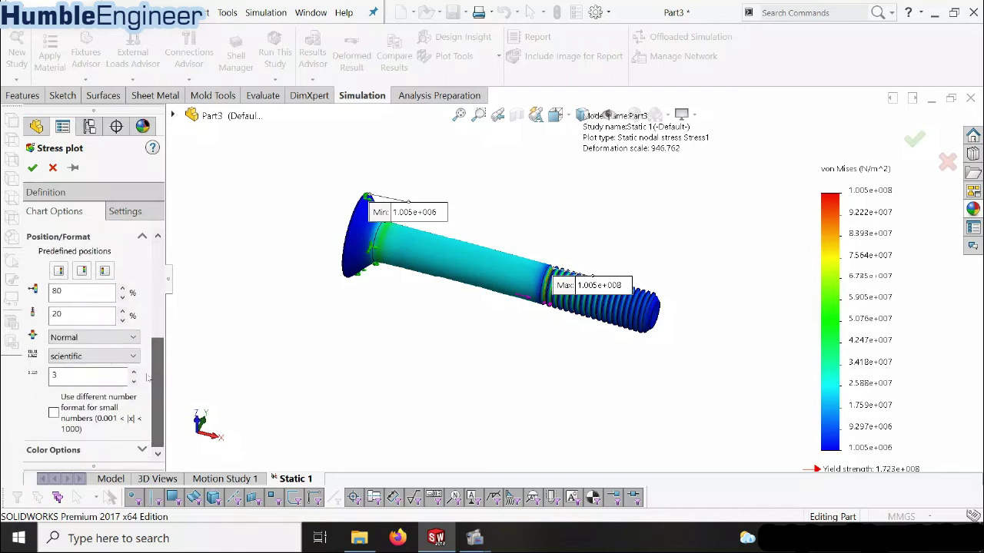
click(68, 357)
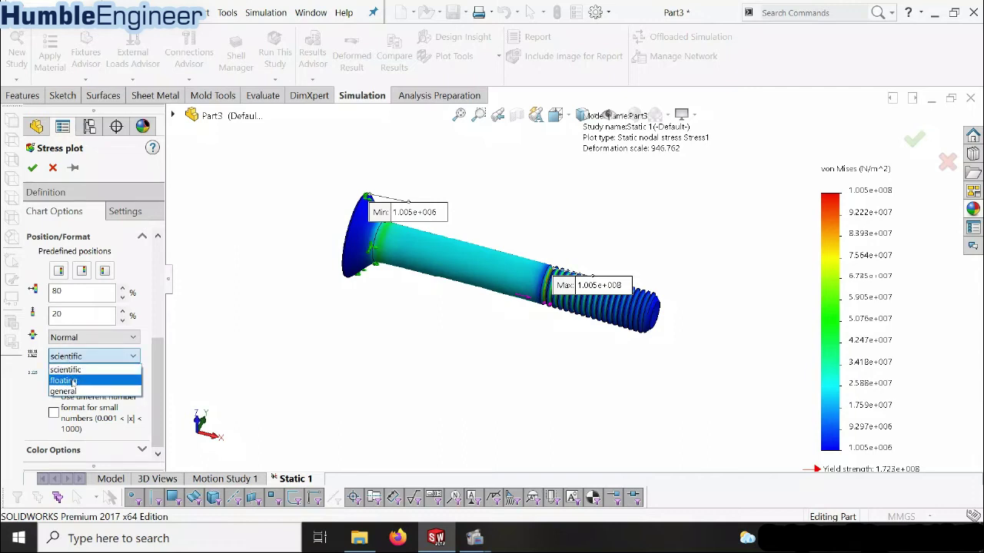
click(73, 381)
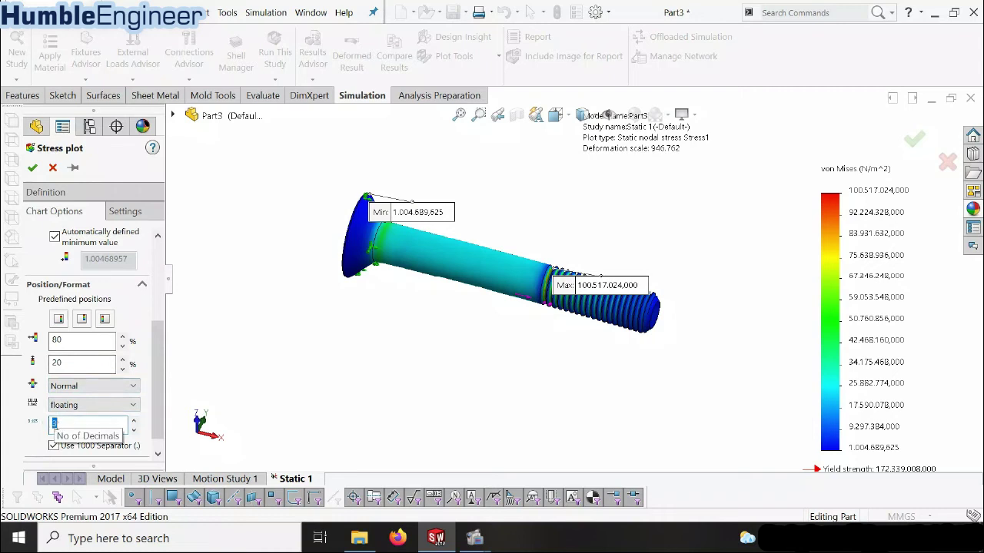
text(0)
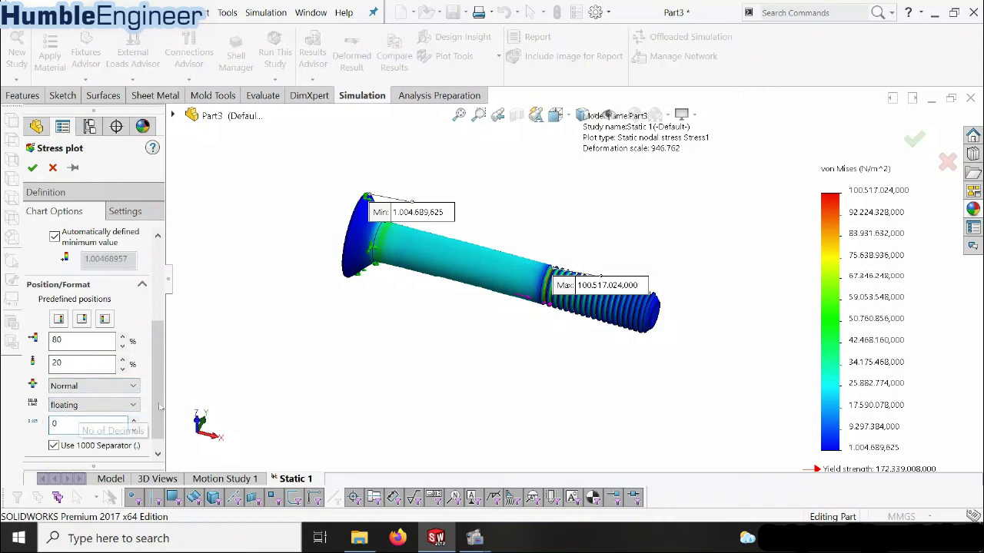
click(44, 194)
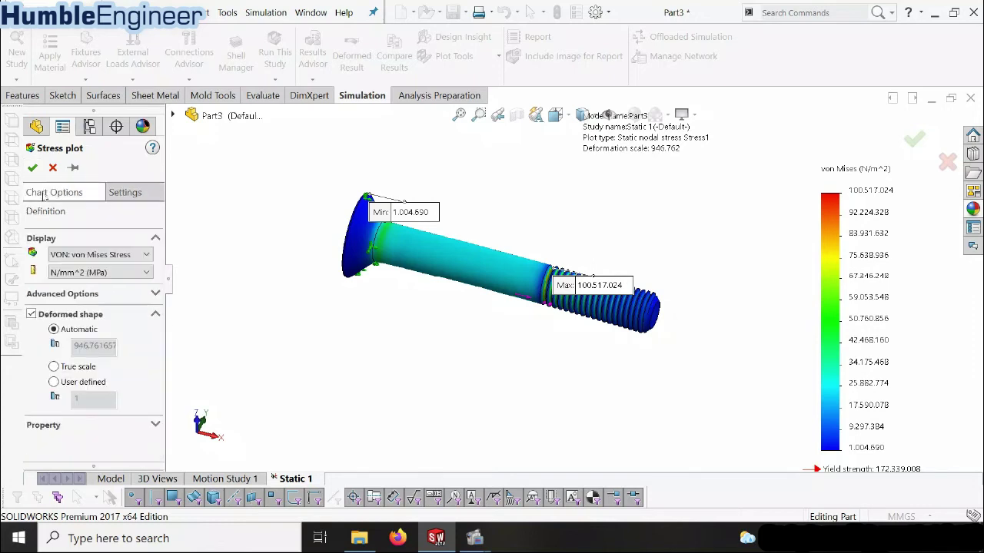
click(32, 167)
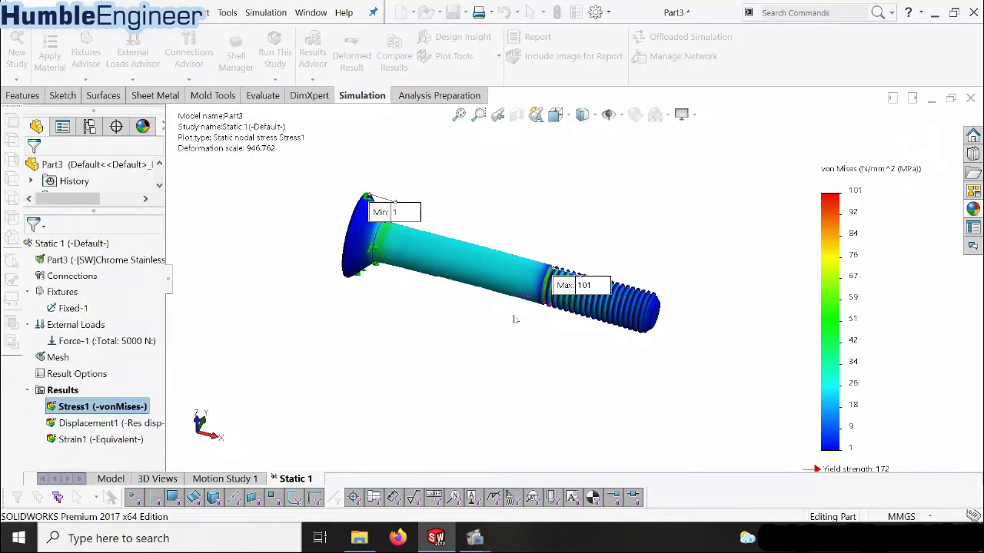
Move the minimum stress annotation away from the bolt head so it does not crowd the model
scroll(511, 315, down, 4)
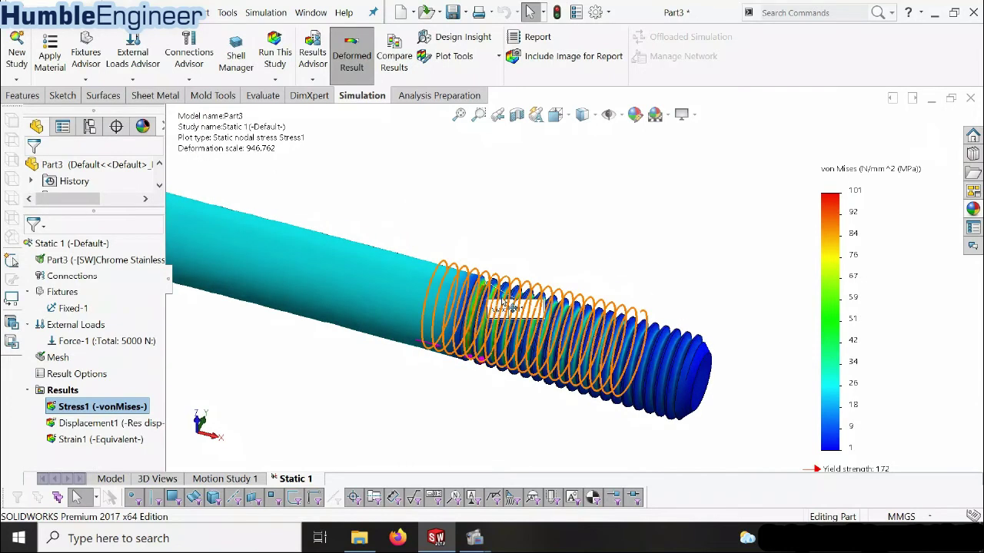
scroll(492, 246, up, 3)
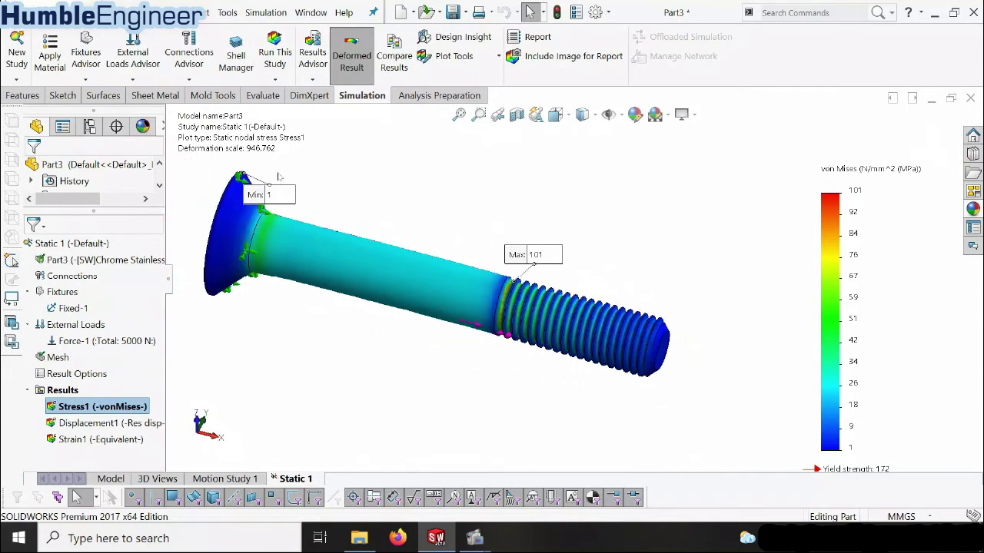
drag(254, 196, 307, 180)
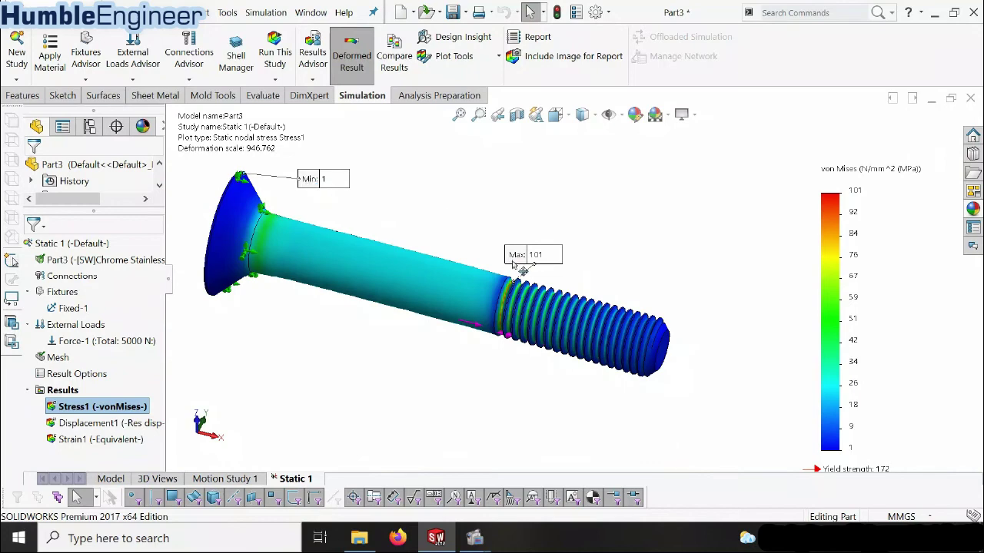
Examine the maximum von Mises stress location at the first thread groove next to the shank
scroll(513, 265, down, 6)
middle_drag(552, 294, 544, 408)
scroll(554, 277, up, 3)
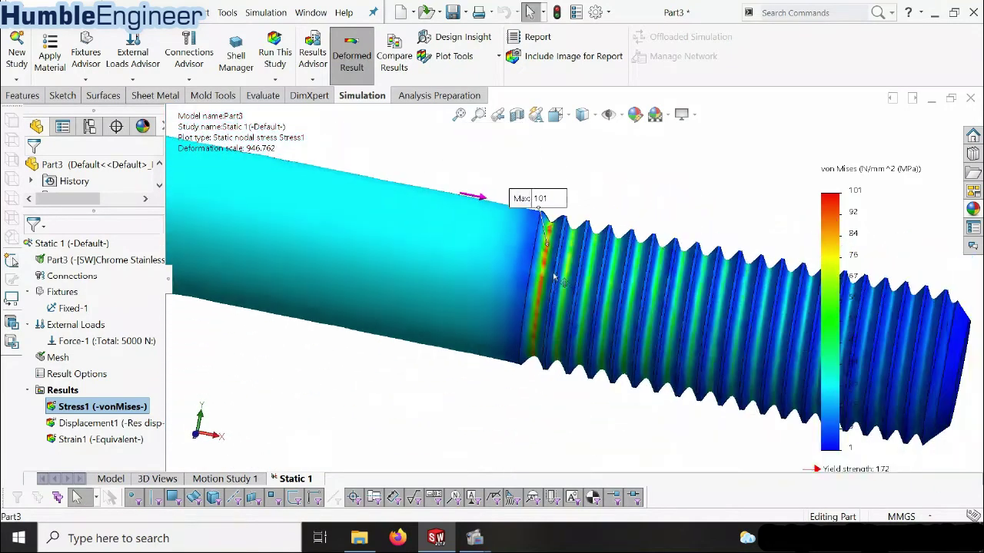
scroll(547, 266, down, 2)
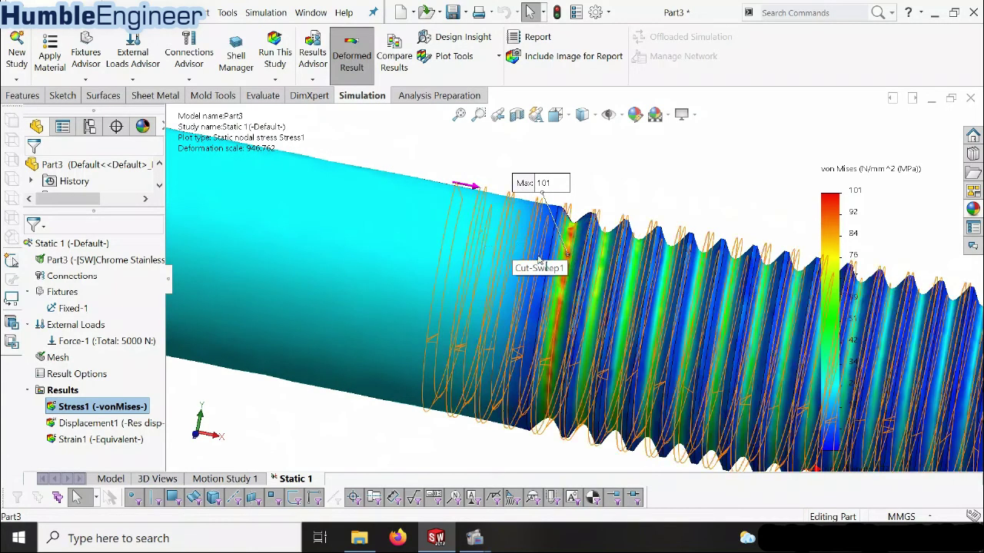
scroll(479, 248, up, 3)
scroll(555, 283, down, 2)
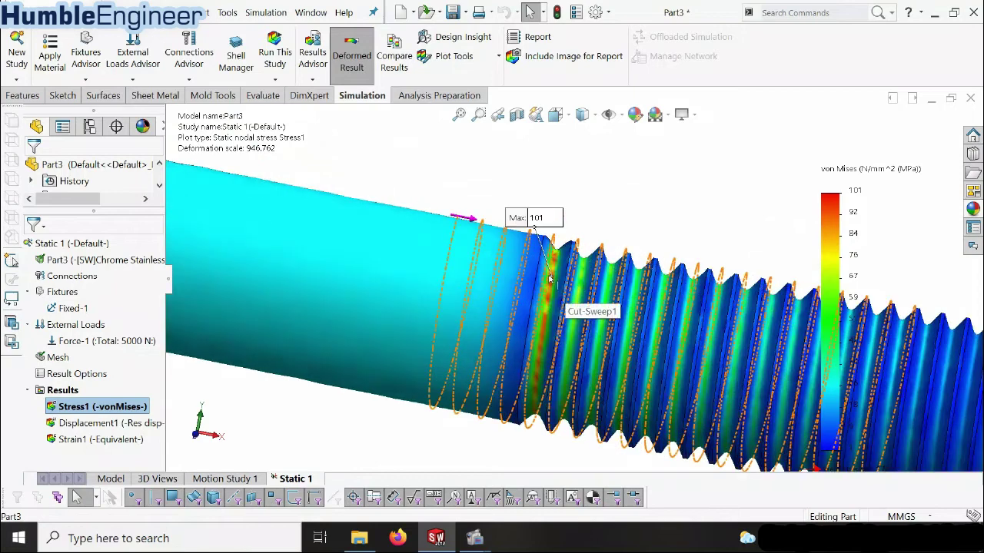
scroll(460, 270, up, 2)
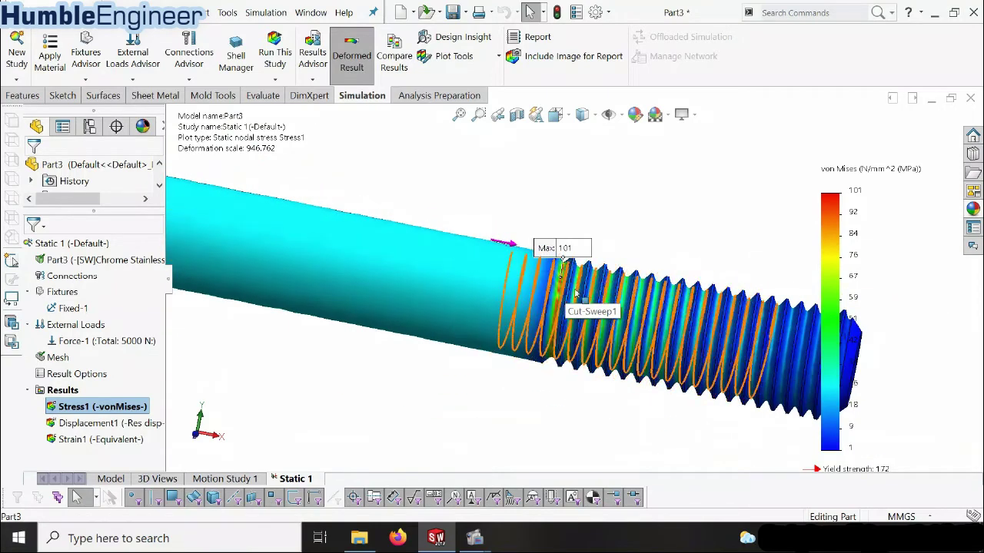
scroll(600, 281, up, 3)
scroll(550, 253, down, 5)
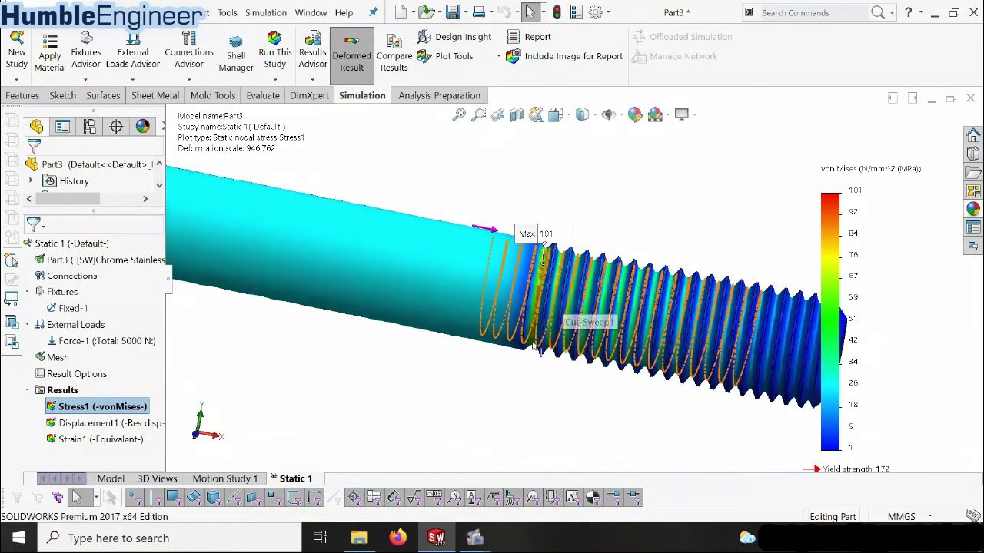
Move the von Mises color legend higher in the view so its yield strength entry is completely shown
scroll(547, 241, up, 4)
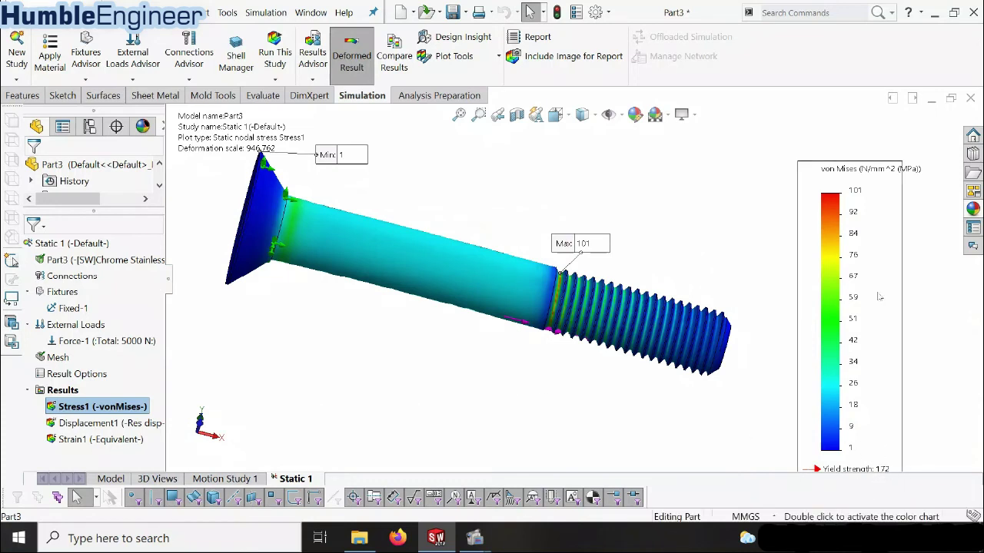
double_click(831, 188)
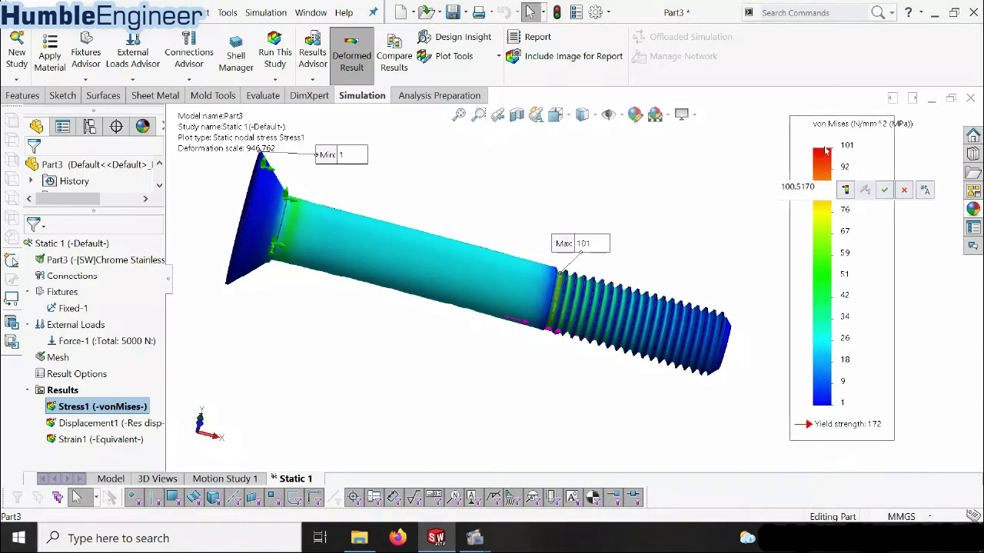
click(942, 370)
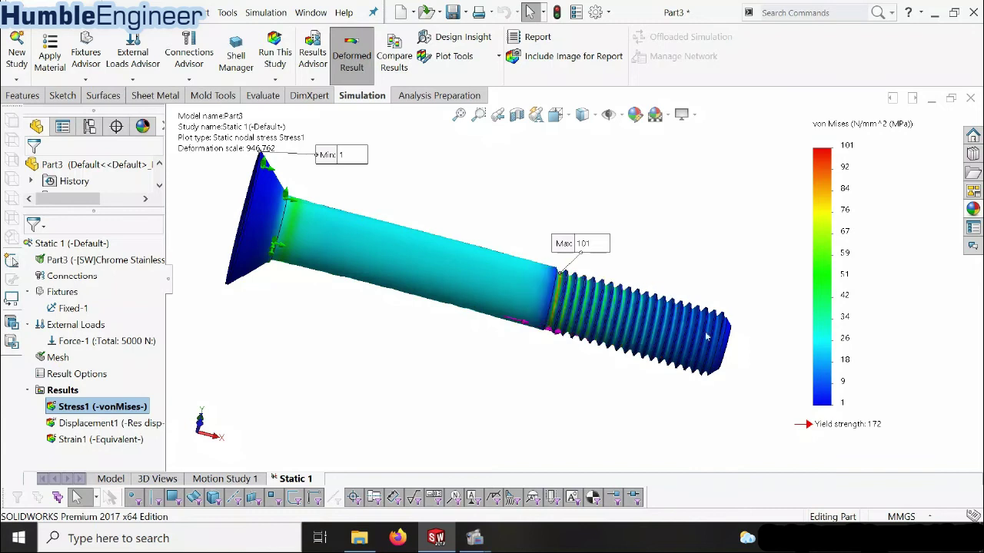
Compare the stress colors along the threads and at the thread start with the legend and yield strength
scroll(680, 294, down, 3)
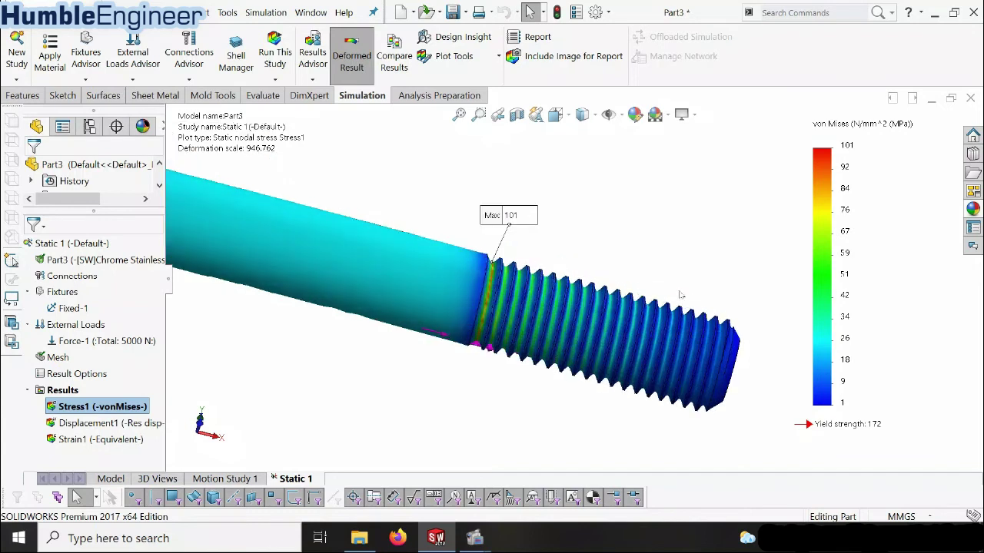
scroll(588, 398, up, 5)
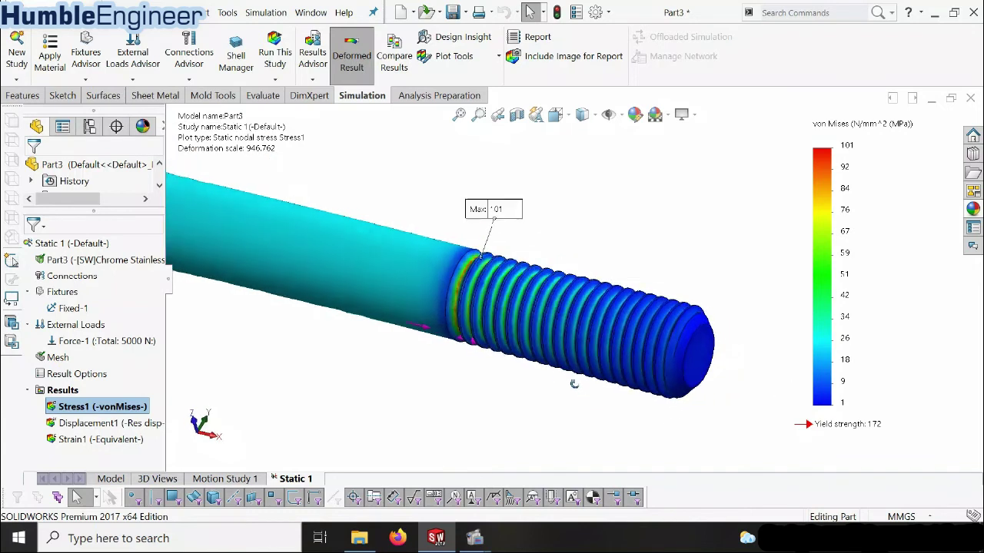
scroll(613, 310, down, 3)
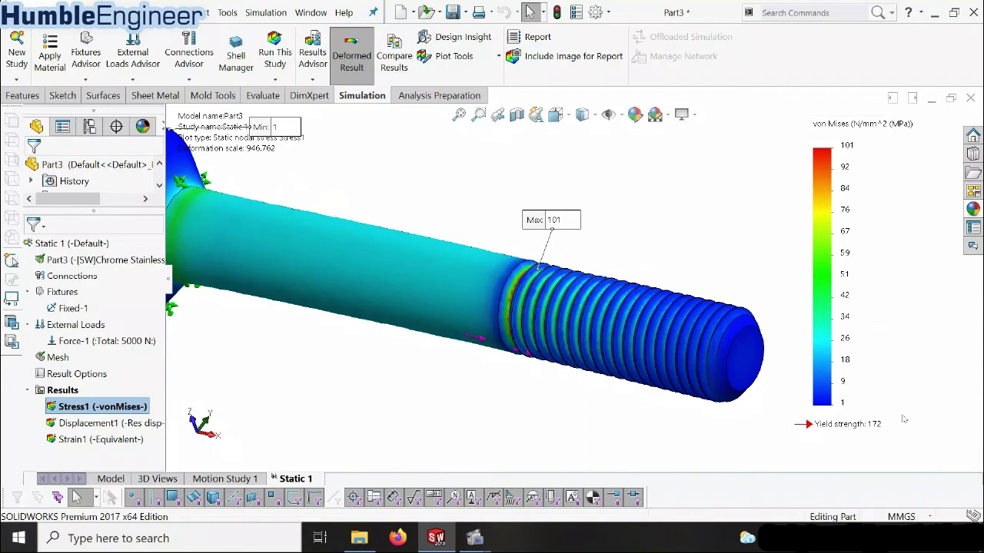
scroll(540, 282, up, 2)
middle_drag(539, 282, 557, 300)
scroll(556, 300, down, 2)
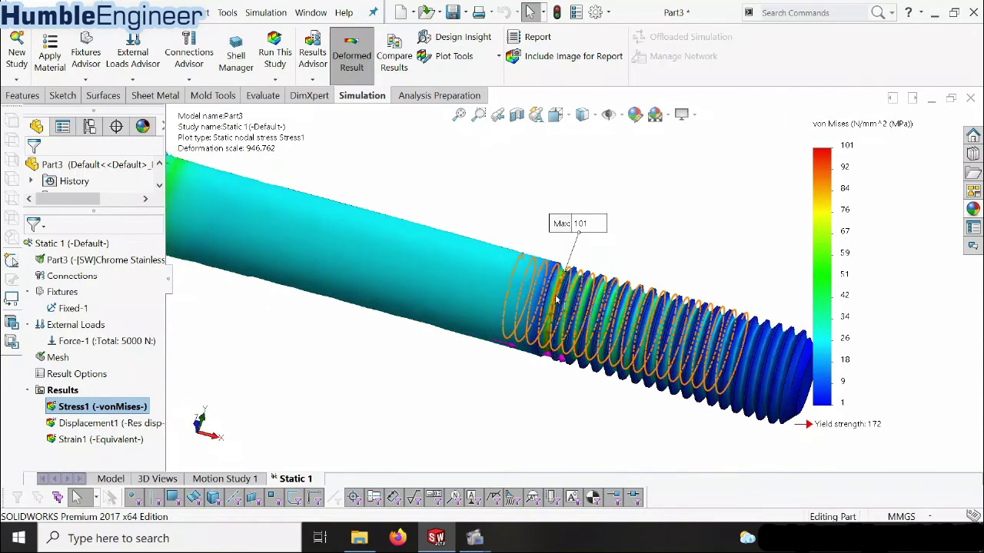
scroll(556, 299, up, 3)
middle_drag(564, 285, 563, 270)
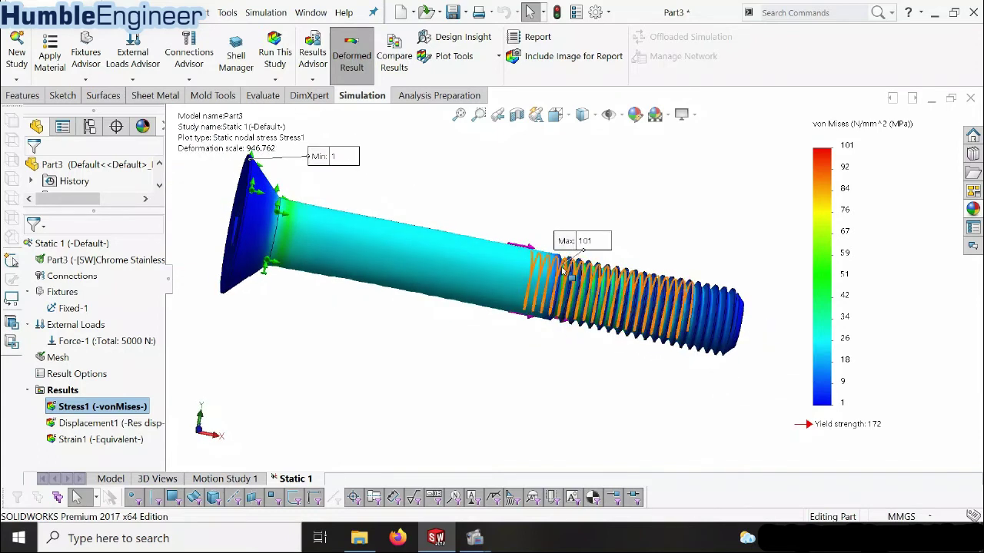
Examine the von Mises stress band on the shank just below the countersunk head
scroll(350, 229, down, 3)
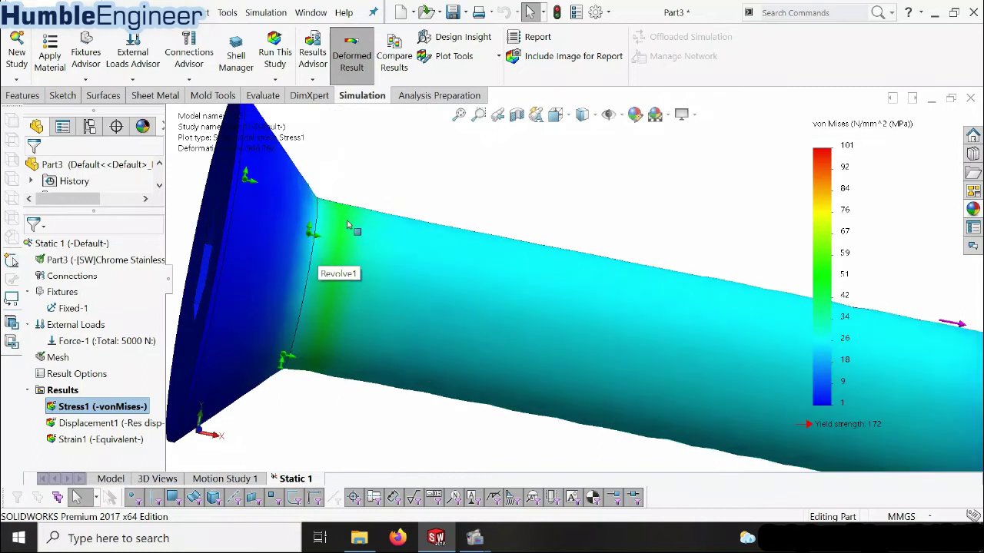
scroll(354, 228, down, 2)
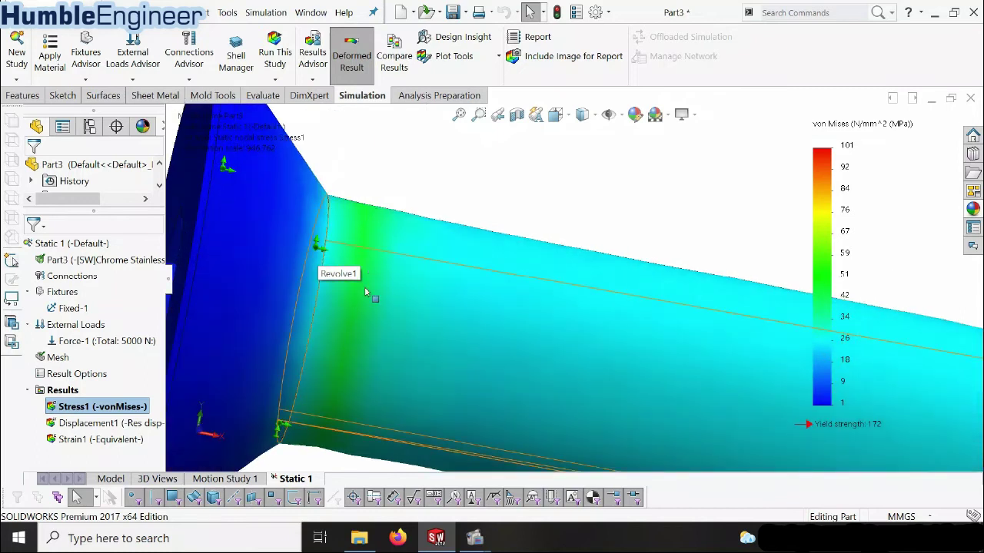
scroll(367, 248, up, 2)
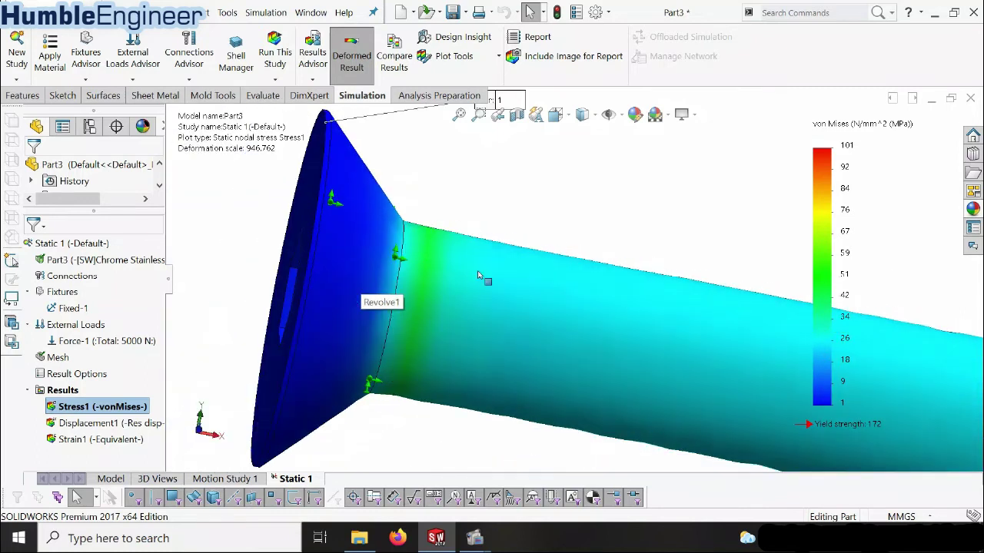
scroll(421, 273, up, 1)
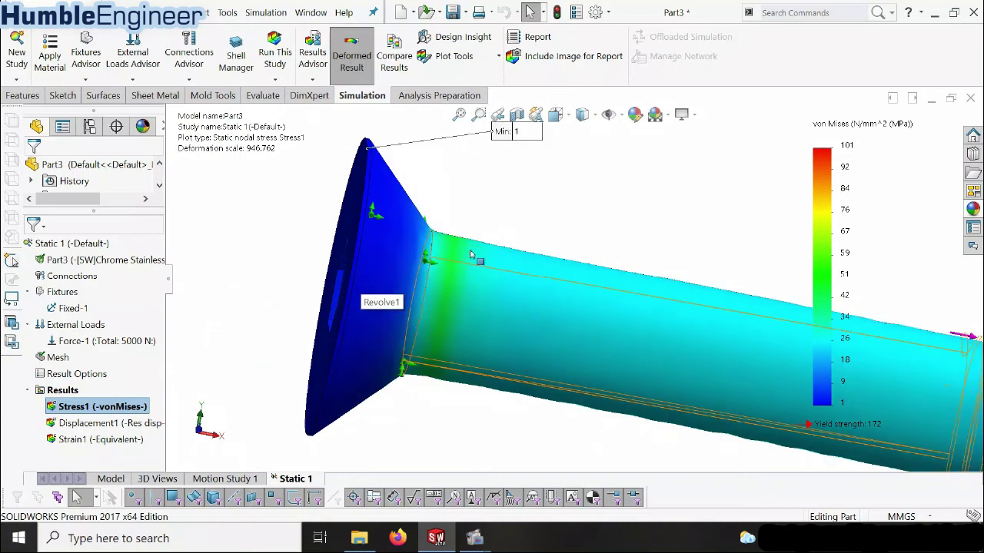
scroll(555, 316, up, 3)
scroll(554, 316, down, 2)
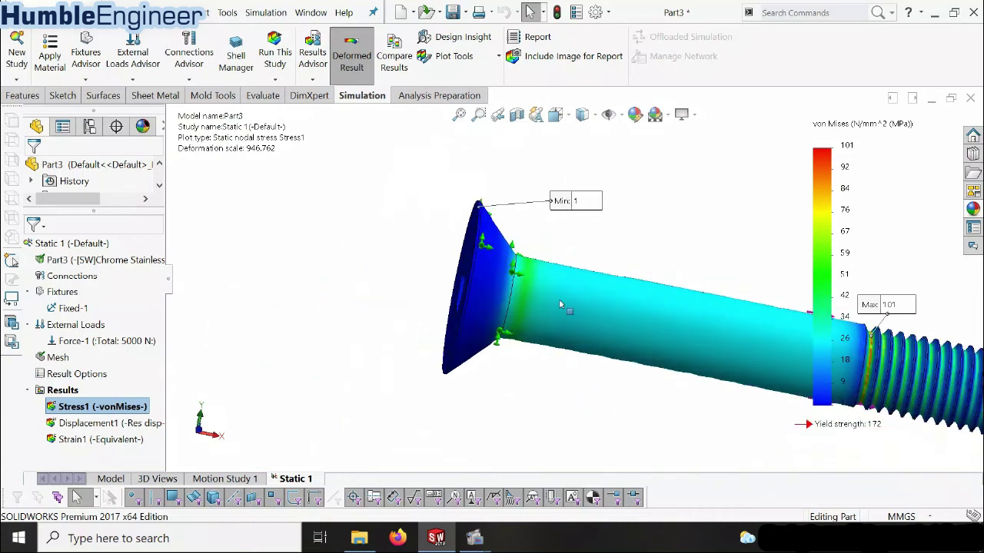
middle_drag(555, 316, 369, 361)
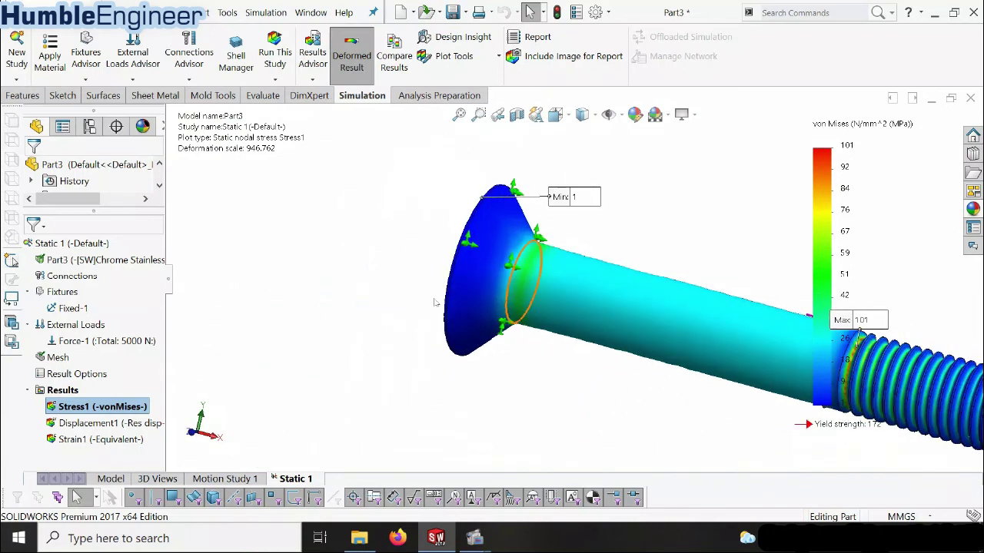
Probe the von Mises stress at a location on the shank just below the head, then close the probe
right_click(145, 408)
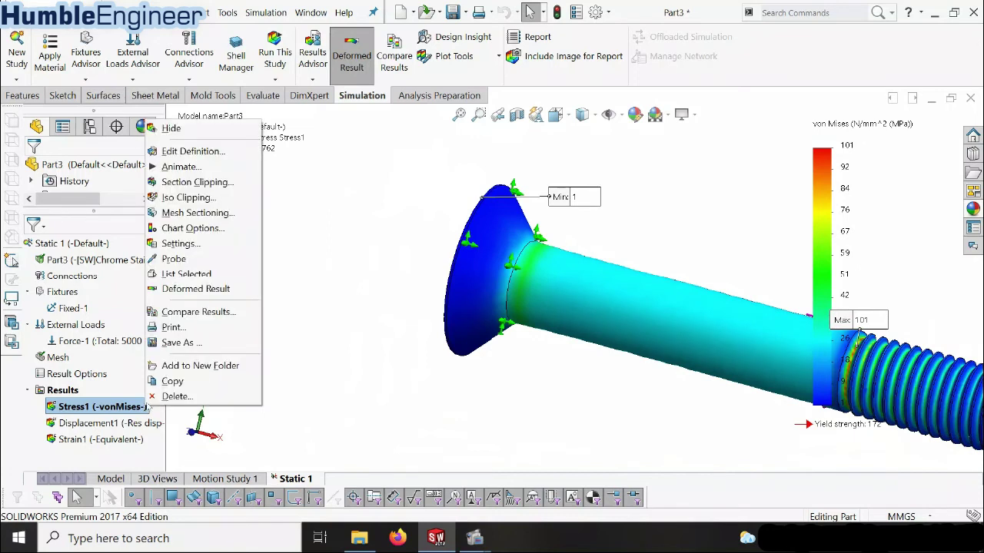
click(173, 260)
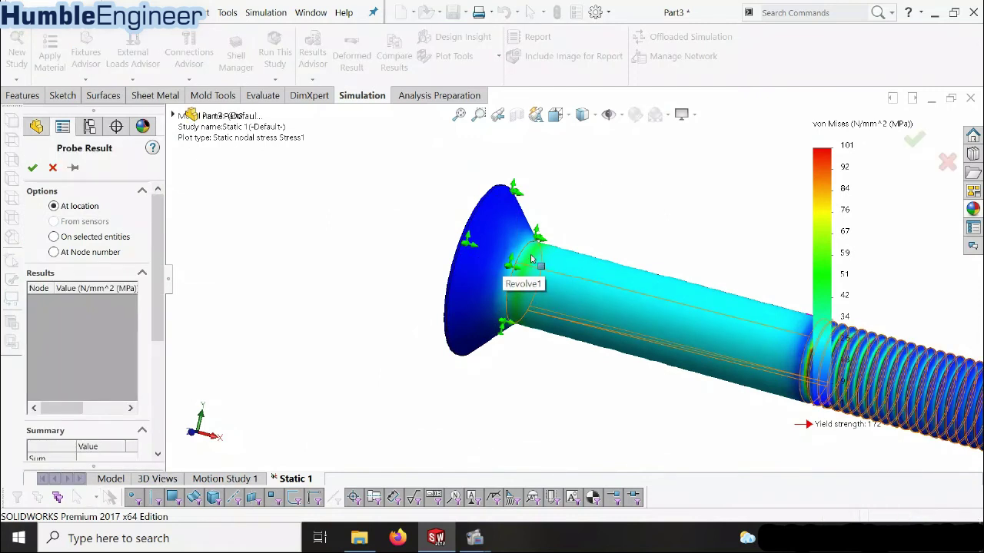
click(530, 260)
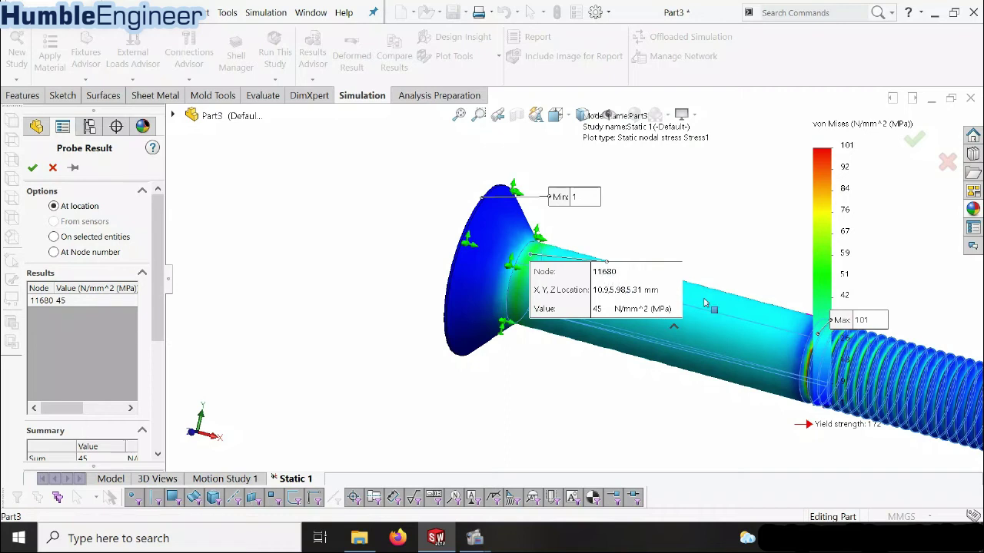
scroll(775, 327, up, 3)
scroll(774, 325, down, 2)
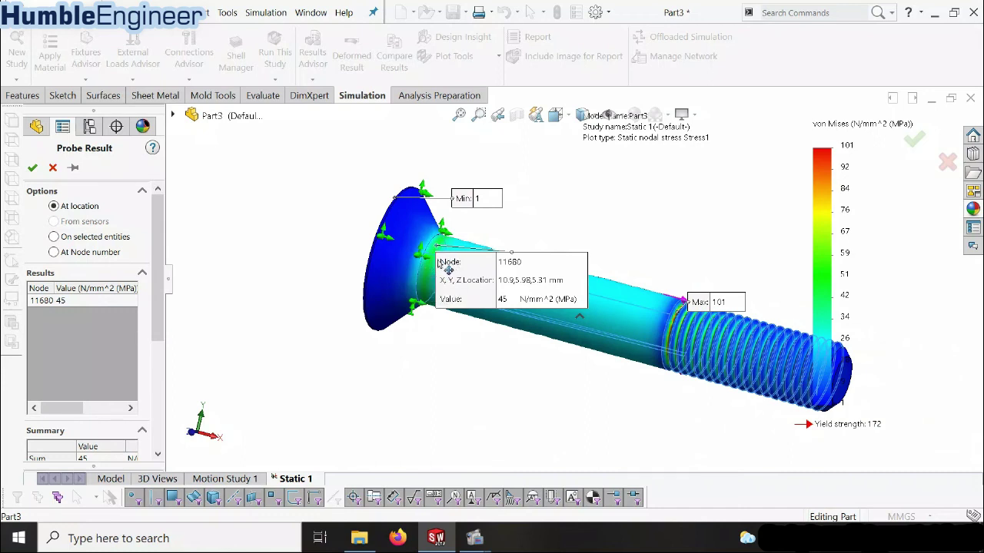
click(52, 167)
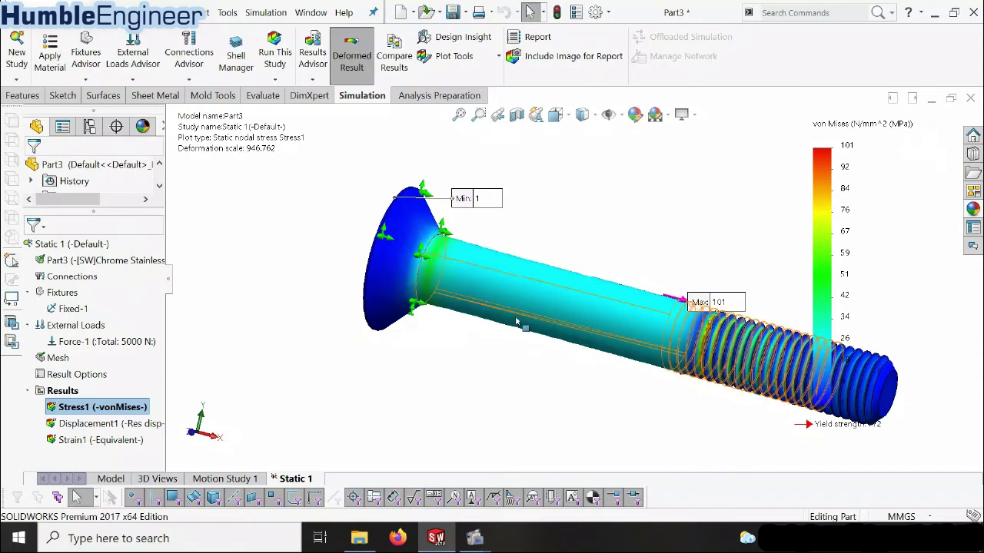
Animate the von Mises stress plot and watch the stress build up along the bolt
scroll(506, 323, up, 2)
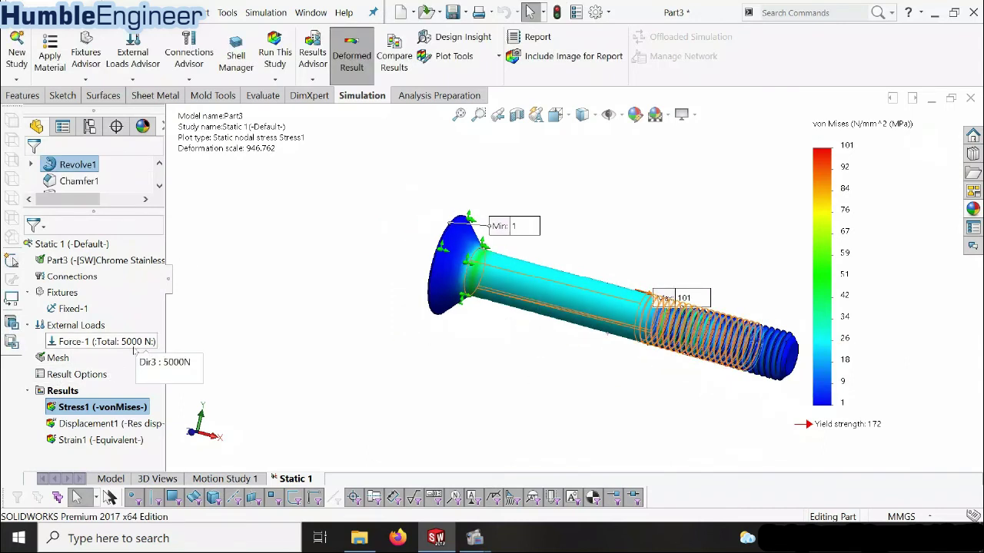
middle_drag(509, 373, 417, 296)
scroll(417, 297, up, 4)
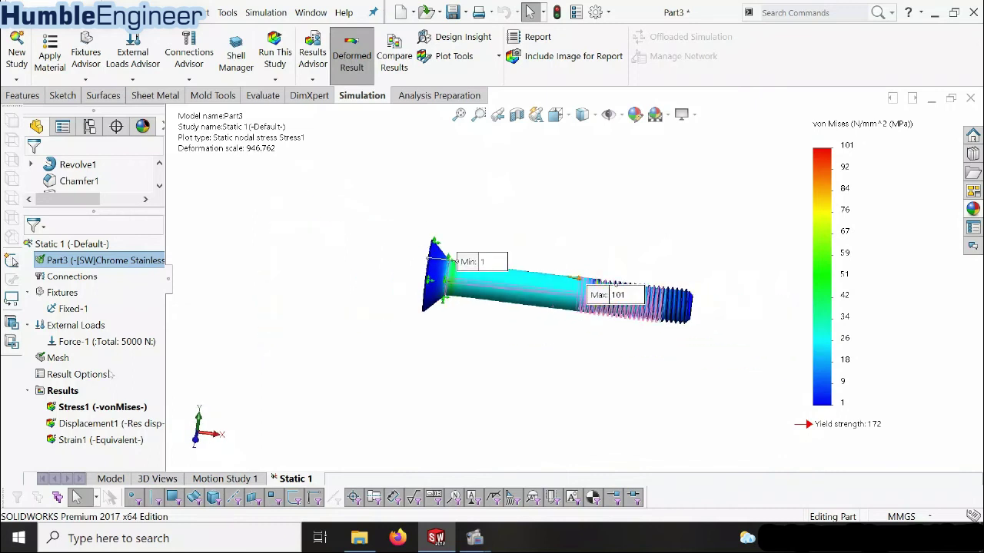
right_click(123, 407)
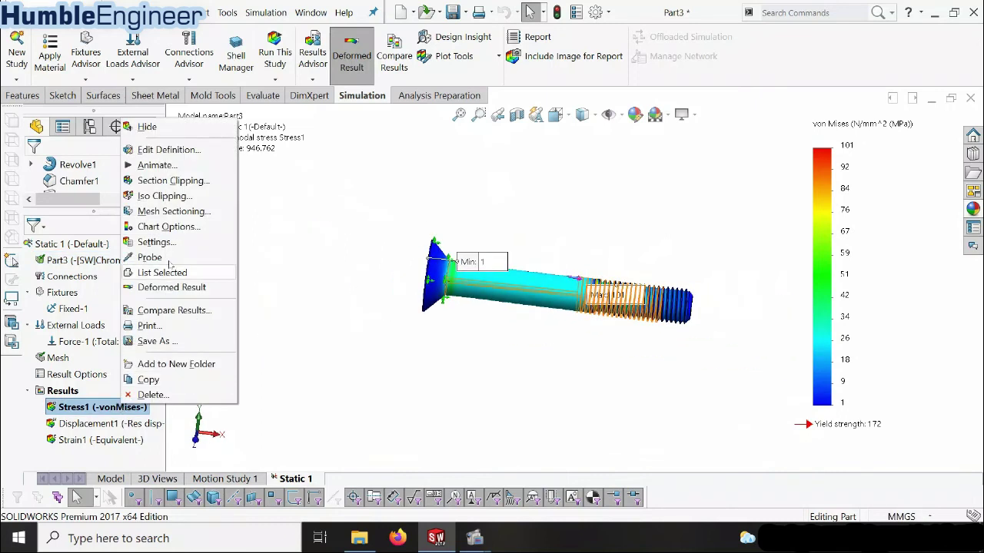
click(154, 165)
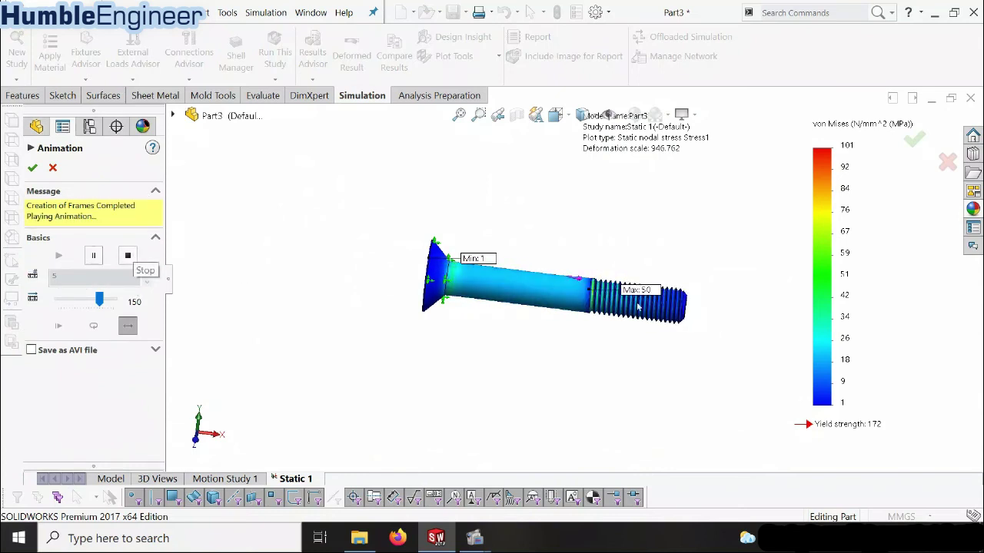
scroll(636, 300, down, 5)
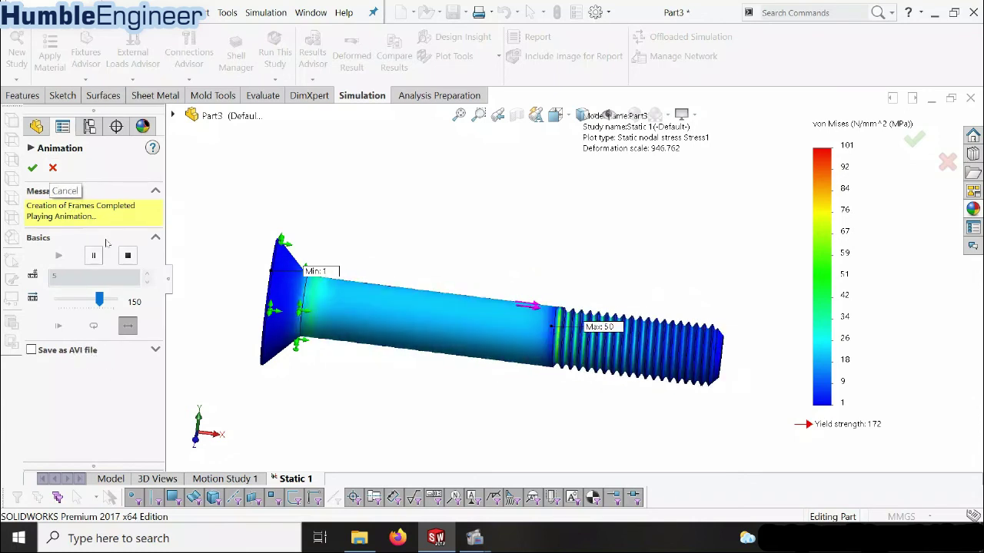
Replay the stress animation with 10 frames, then close the animation
click(128, 259)
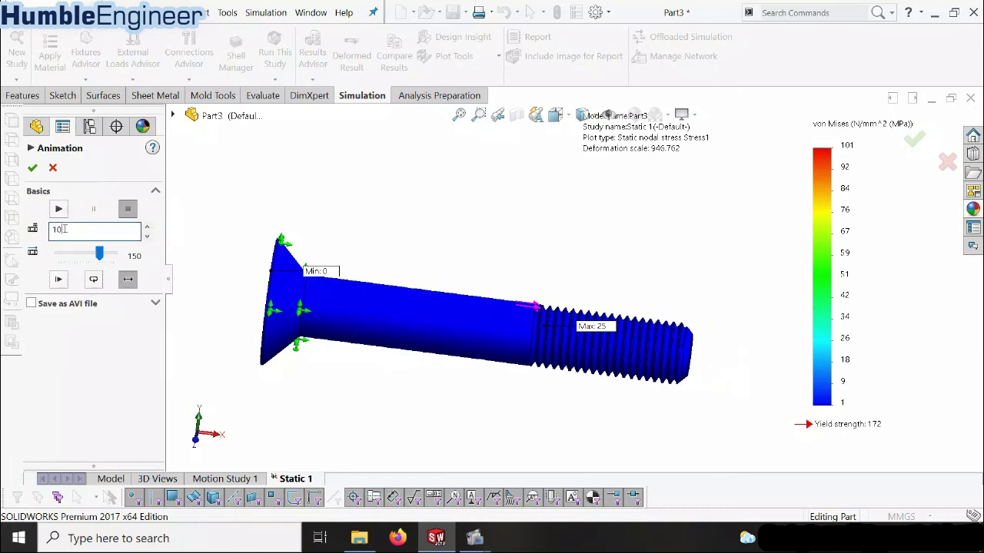
click(59, 209)
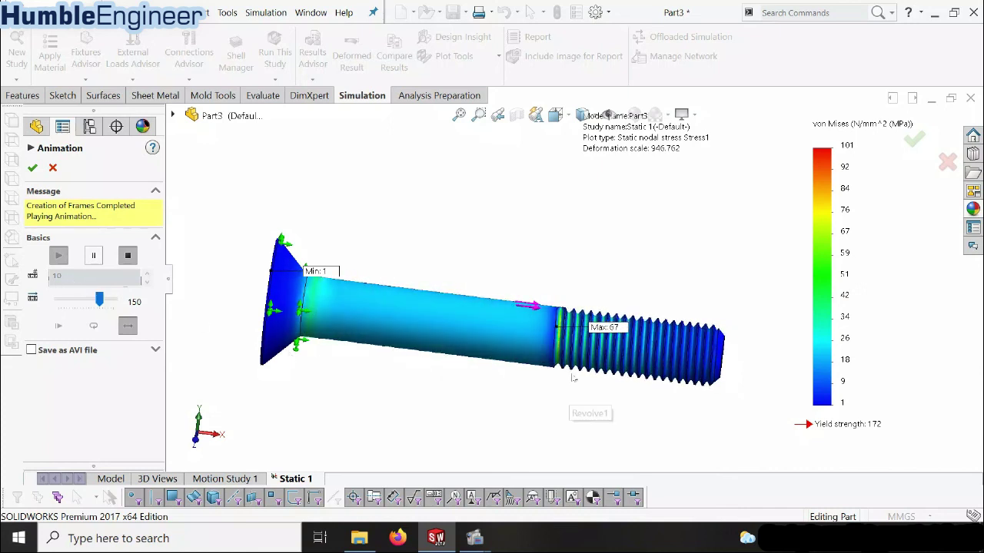
click(53, 168)
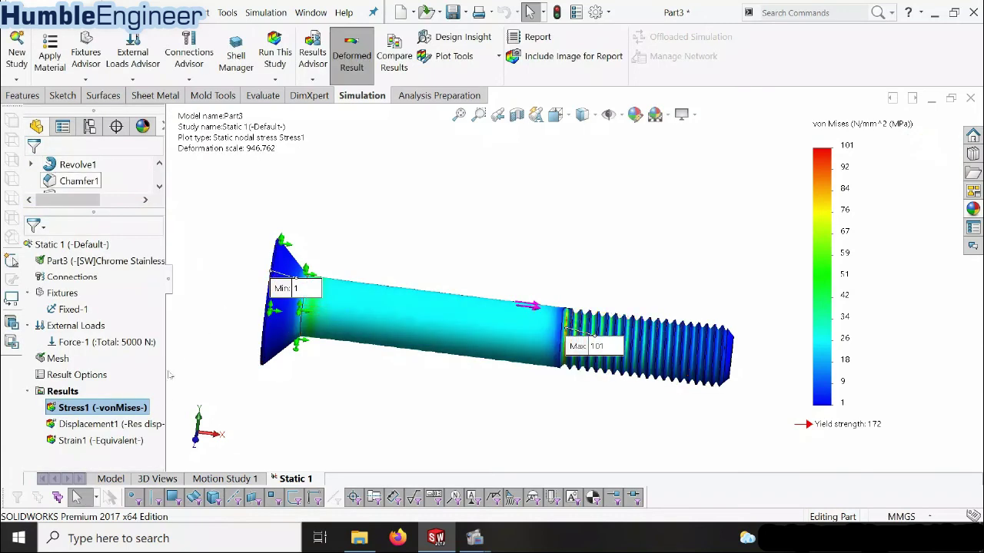
Display the Displacement1 result plot and examine the displacement distribution from the head to the threaded end
click(121, 429)
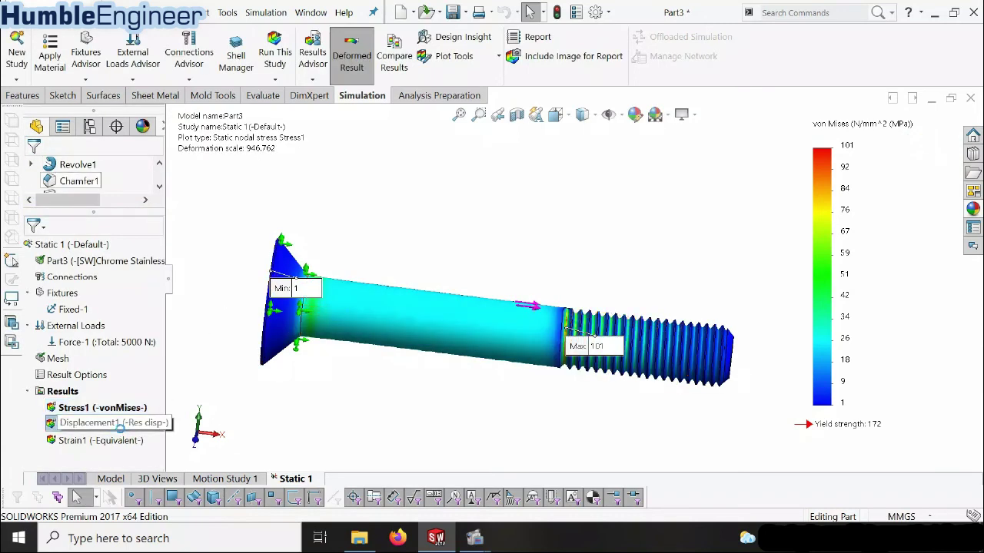
double_click(116, 424)
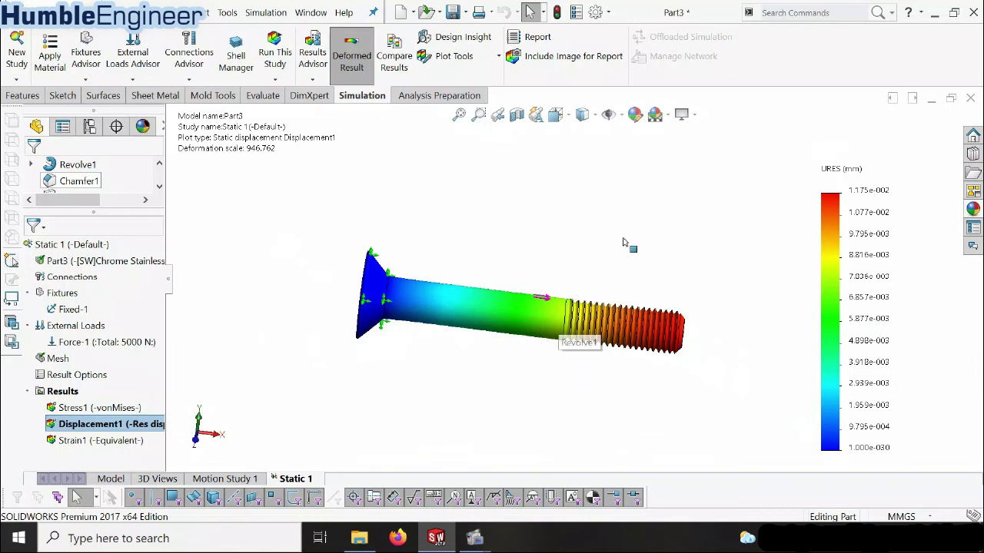
scroll(566, 362, down, 2)
scroll(721, 326, up, 2)
scroll(666, 291, down, 1)
middle_drag(665, 290, 585, 321)
scroll(586, 321, down, 2)
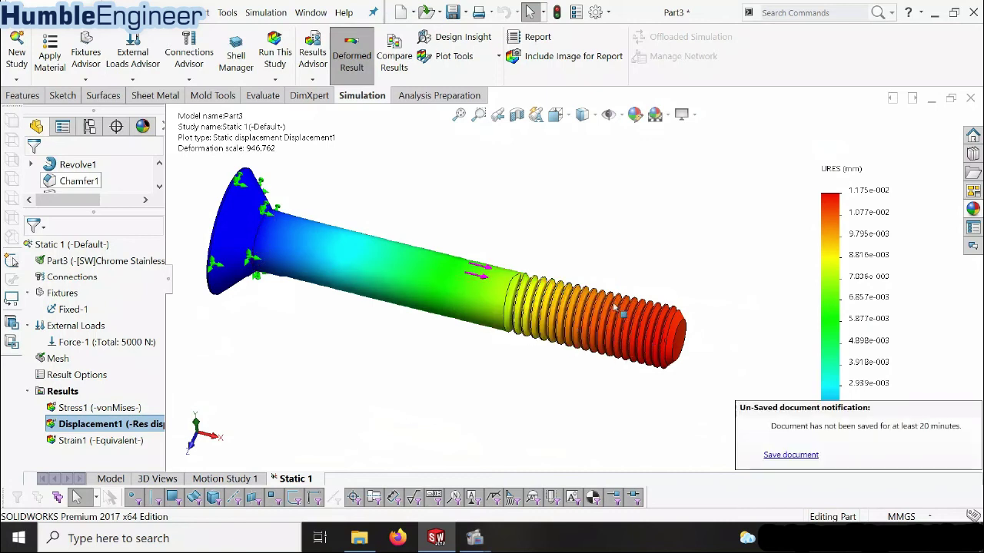
Turn on the minimum and maximum annotations for the Displacement1 plot
right_click(140, 425)
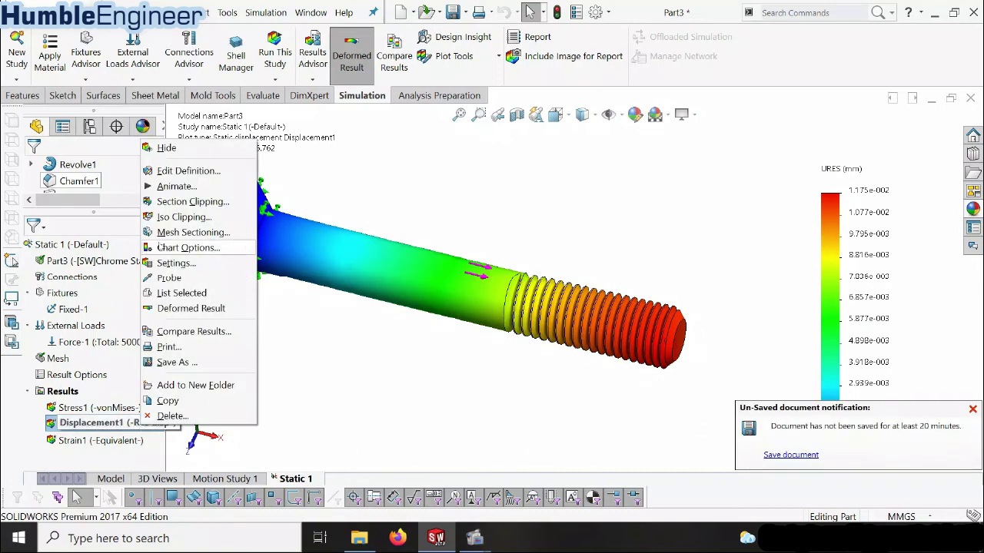
click(193, 175)
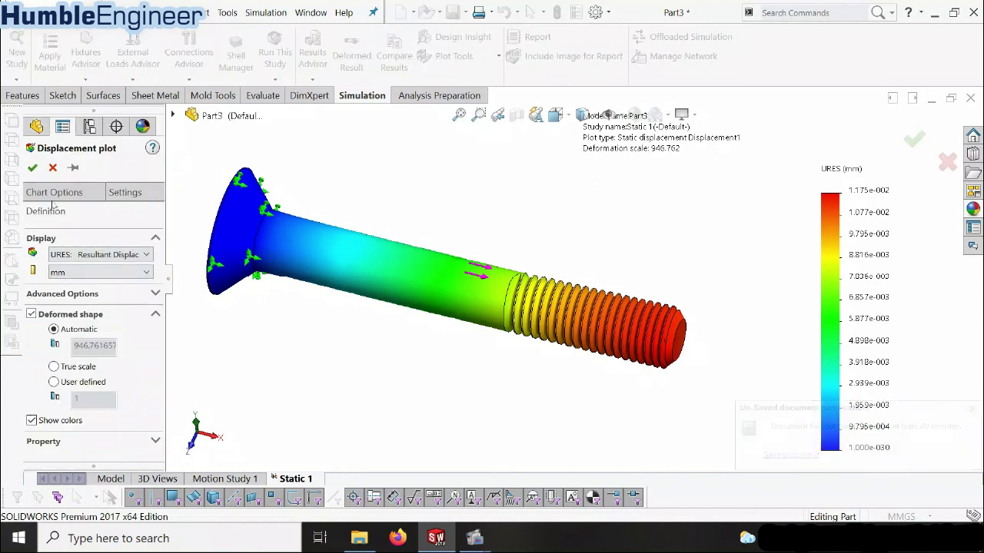
click(54, 194)
click(72, 254)
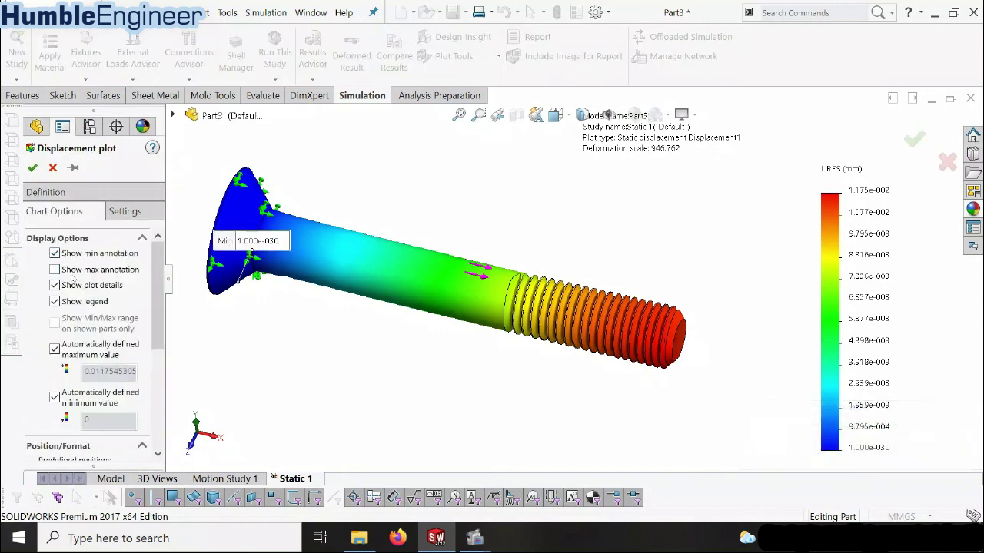
click(106, 269)
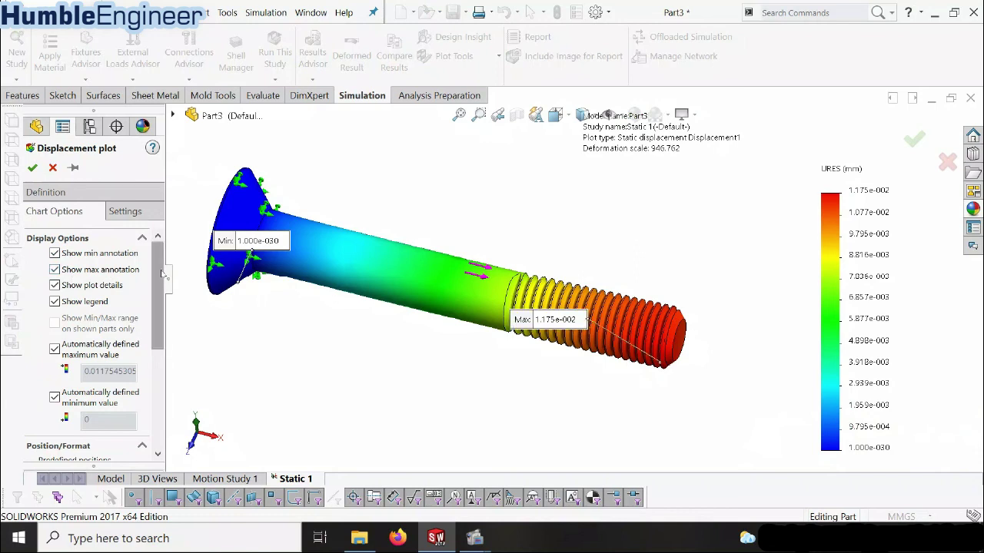
Set the displacement plot's number format to floating and accept the plot settings
scroll(115, 349, down, 5)
click(117, 355)
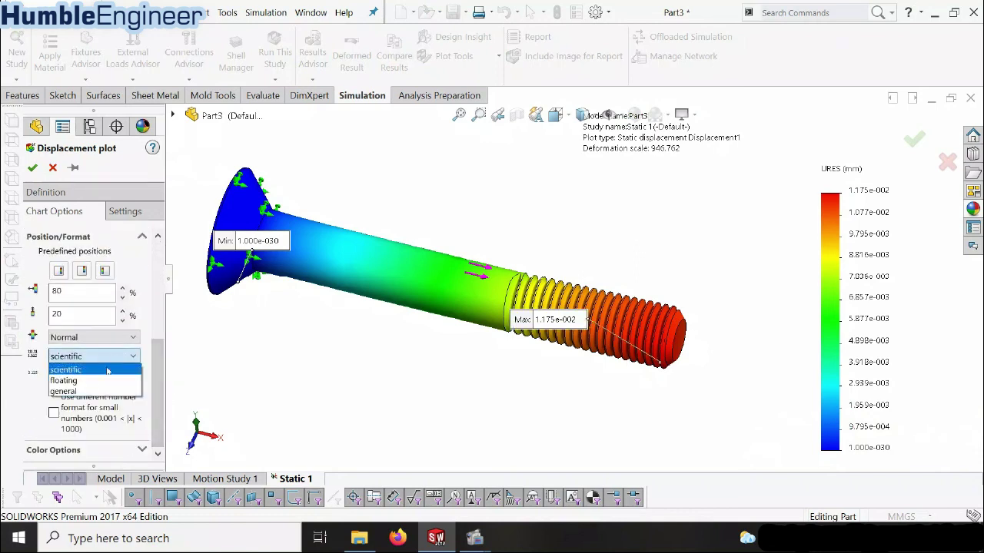
click(107, 377)
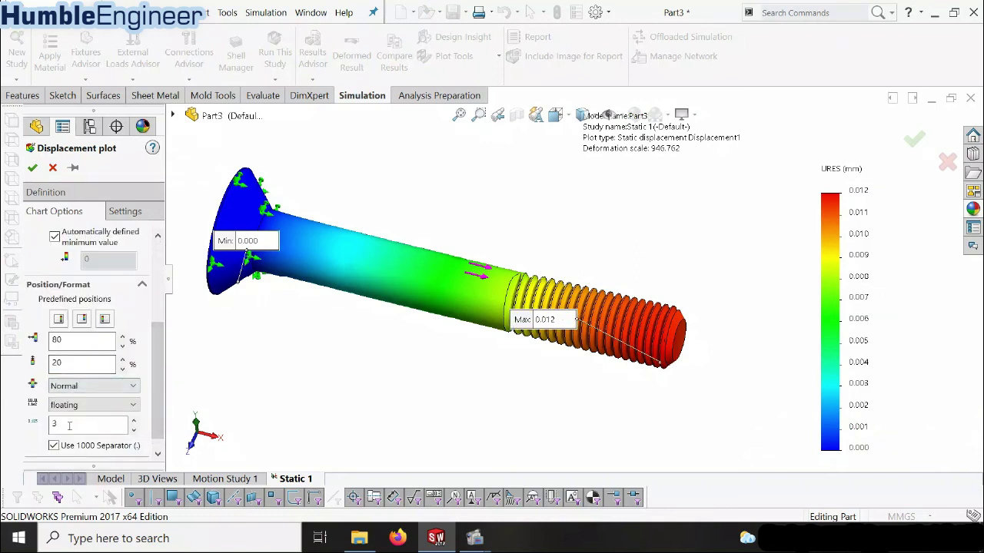
click(33, 168)
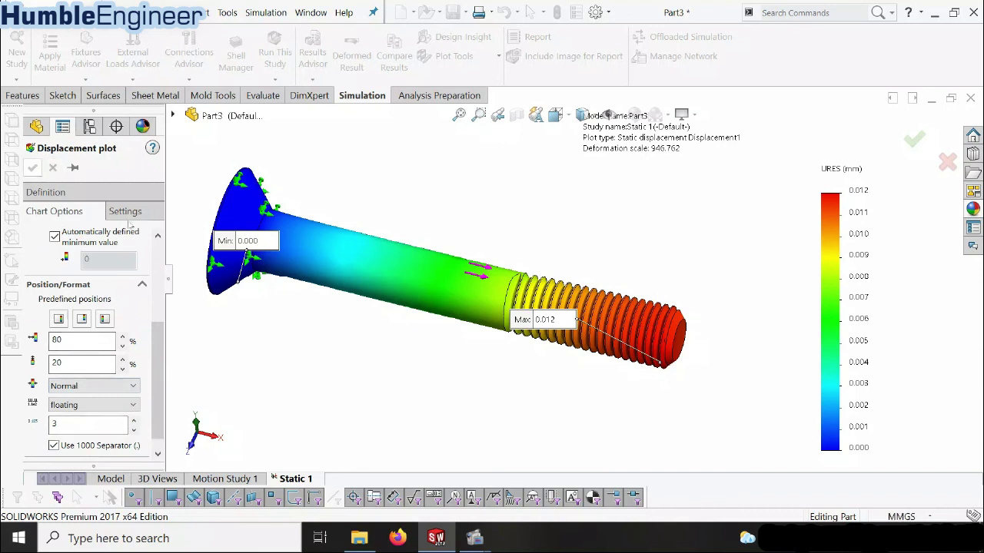
Move the maximum displacement annotation off the threads into the clear space below the bolt's tip
drag(535, 322, 688, 406)
scroll(648, 365, down, 2)
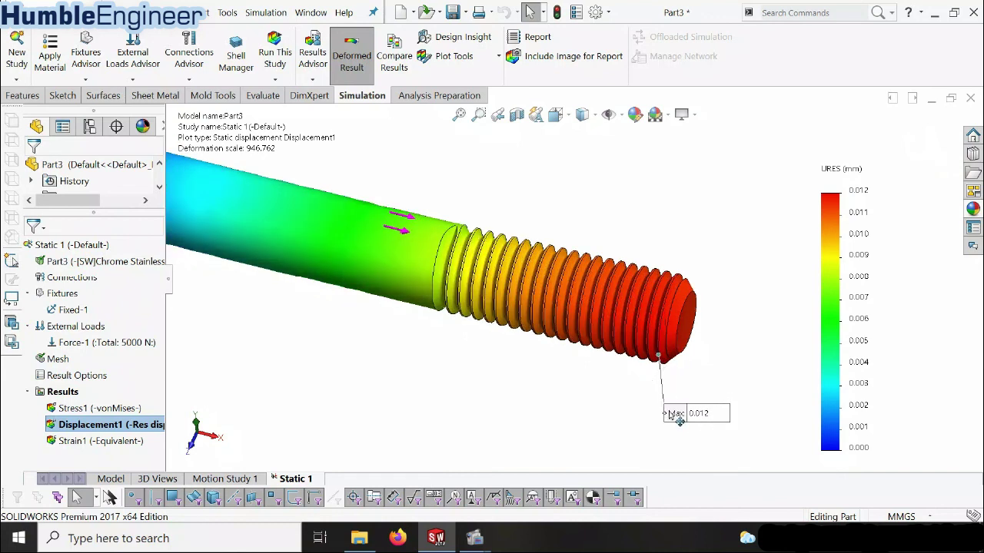
drag(687, 422, 712, 407)
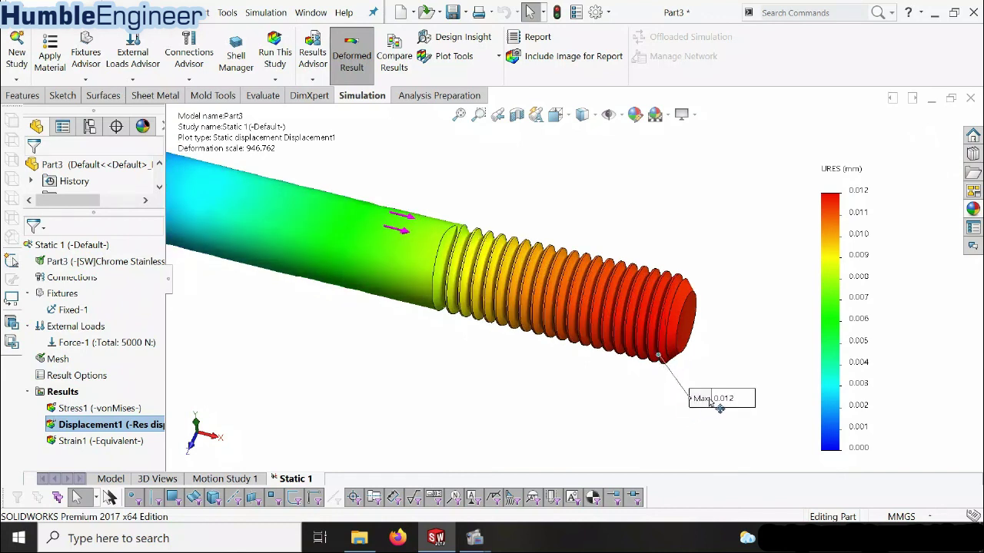
Show the whole bolt in the Trimetric view and move the minimum displacement annotation below the head
key(f)
key(space)
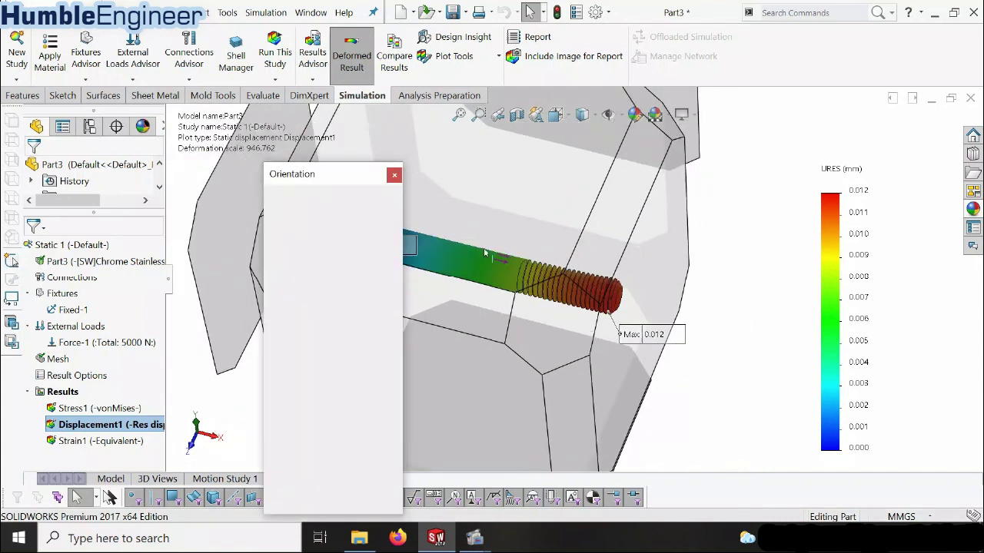
click(387, 220)
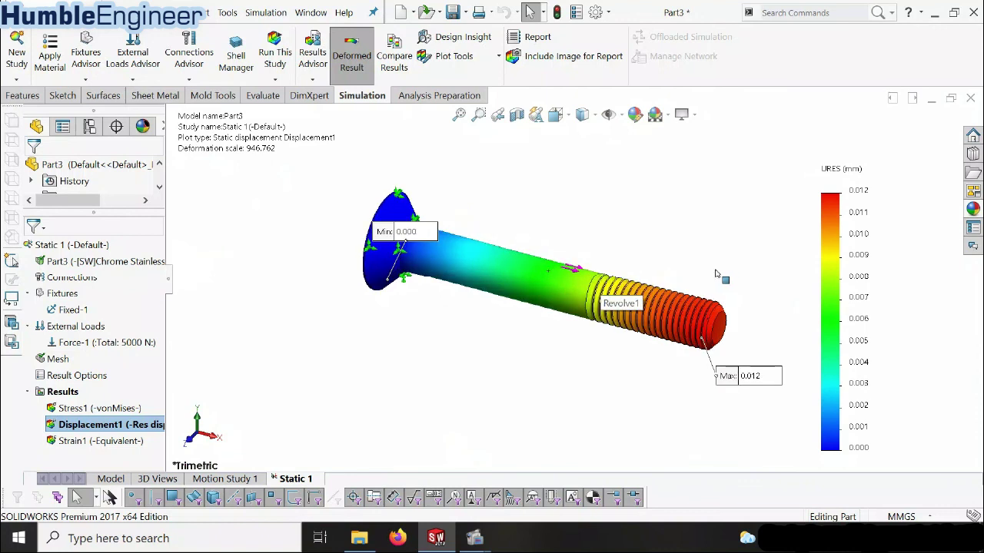
drag(388, 236, 373, 368)
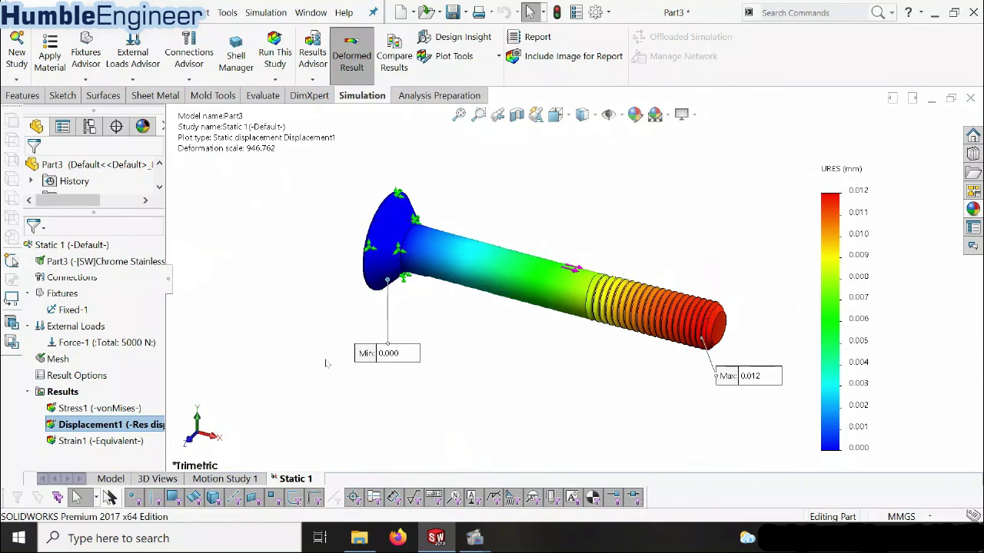
Display the Stress1 plot again and move its maximum annotation below the thread start and its minimum annotation beside the head
click(115, 409)
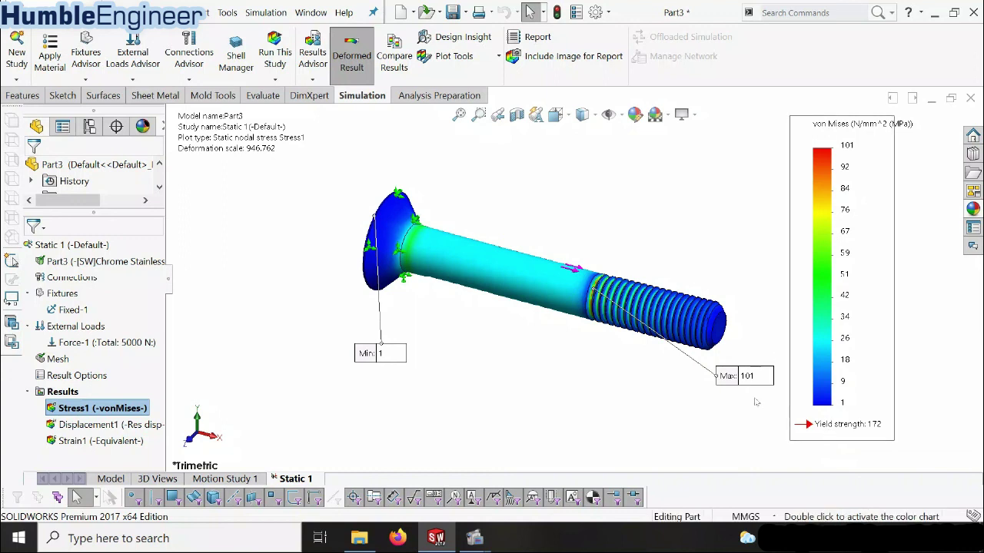
mouse_move(727, 377)
mouse_down()
mouse_move(588, 391)
mouse_move(569, 356)
mouse_up()
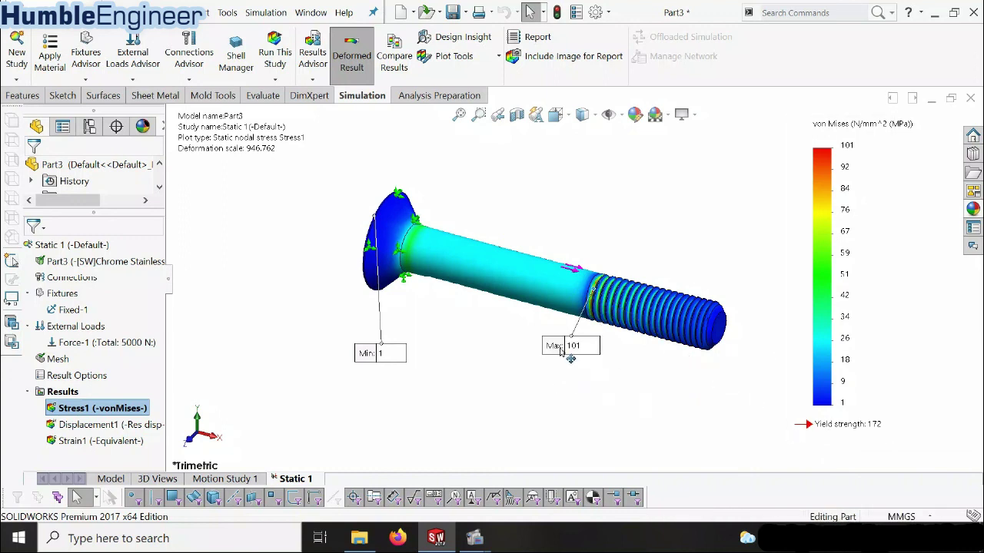
mouse_move(364, 355)
mouse_down()
mouse_move(349, 340)
mouse_move(303, 193)
mouse_move(286, 198)
mouse_up()
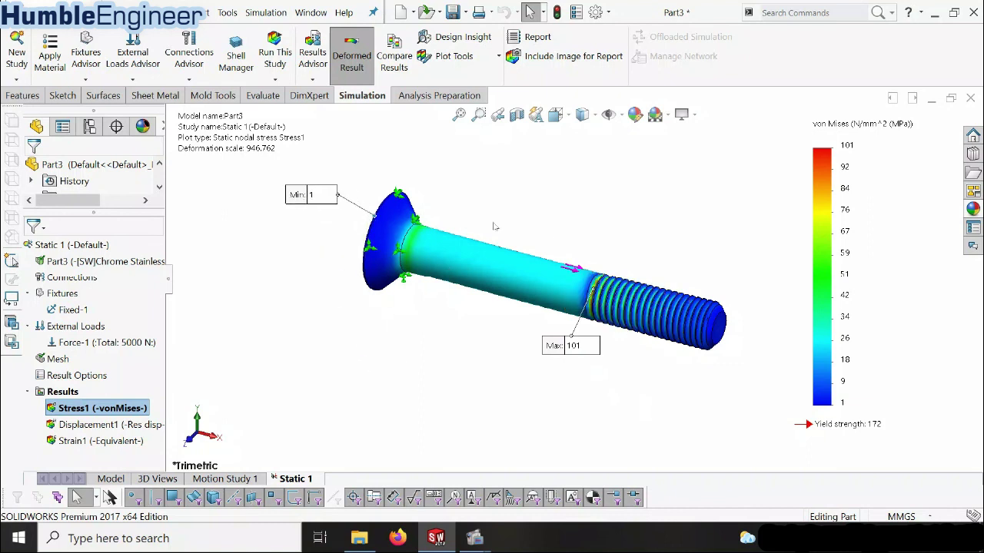
scroll(646, 228, down, 1)
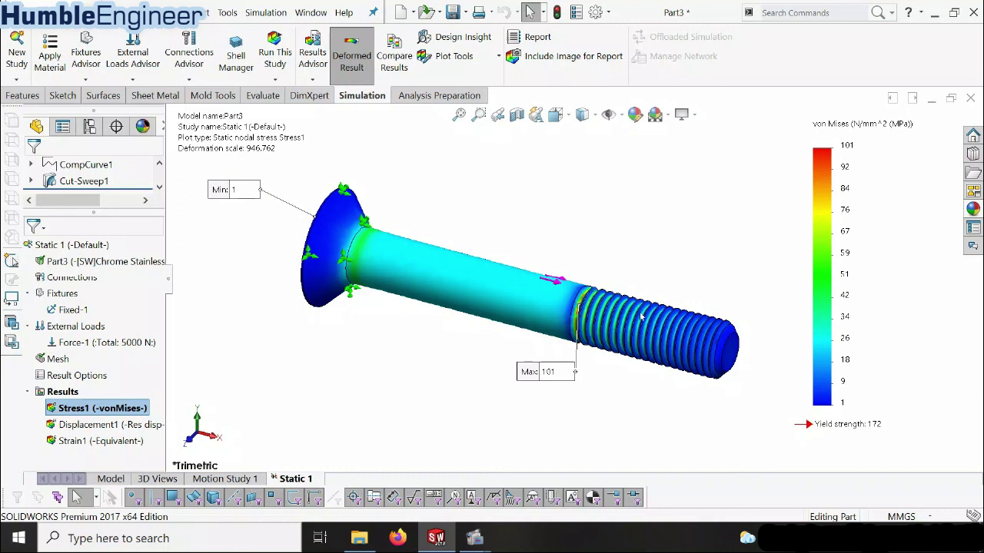
drag(540, 375, 575, 389)
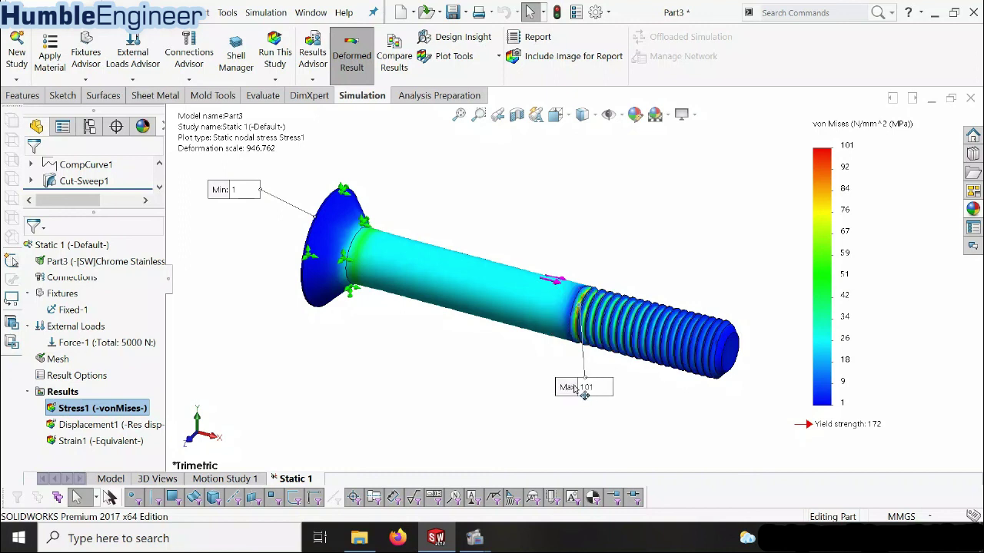